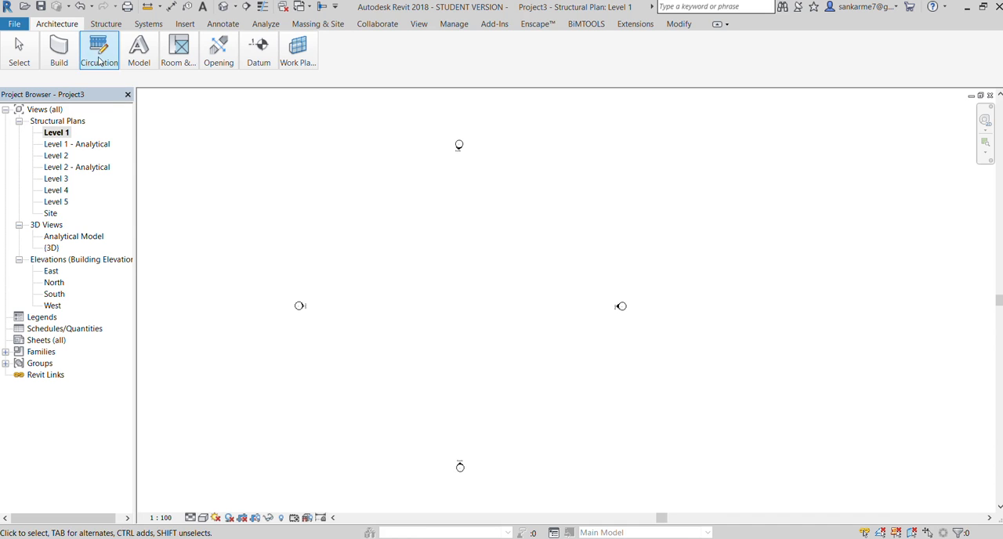
click(58, 43)
click(42, 76)
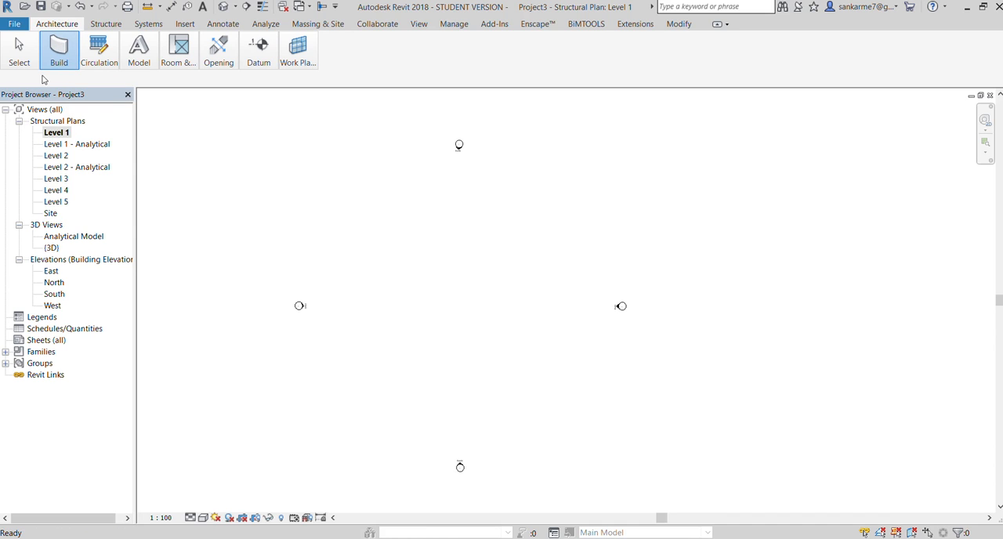
click(357, 195)
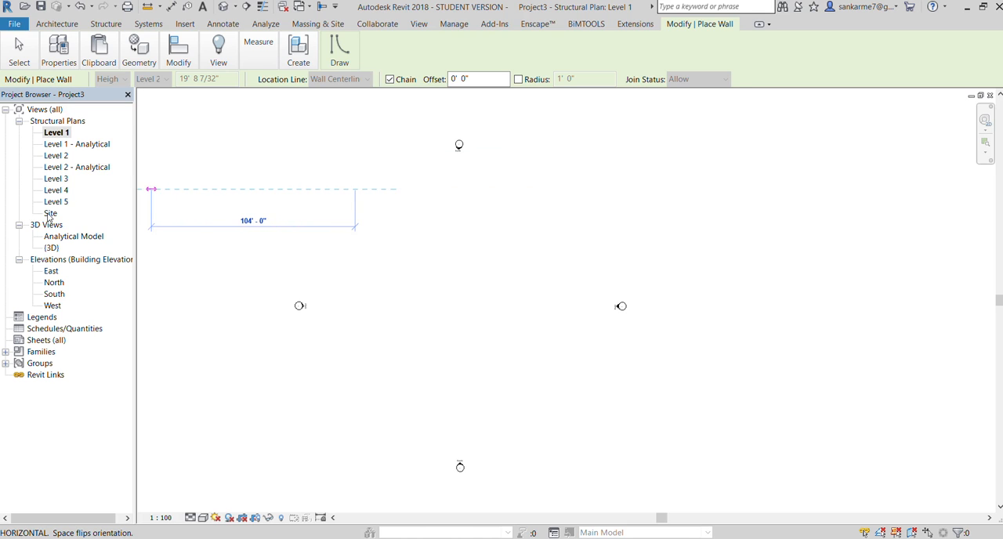
key(Escape)
key(Escape)
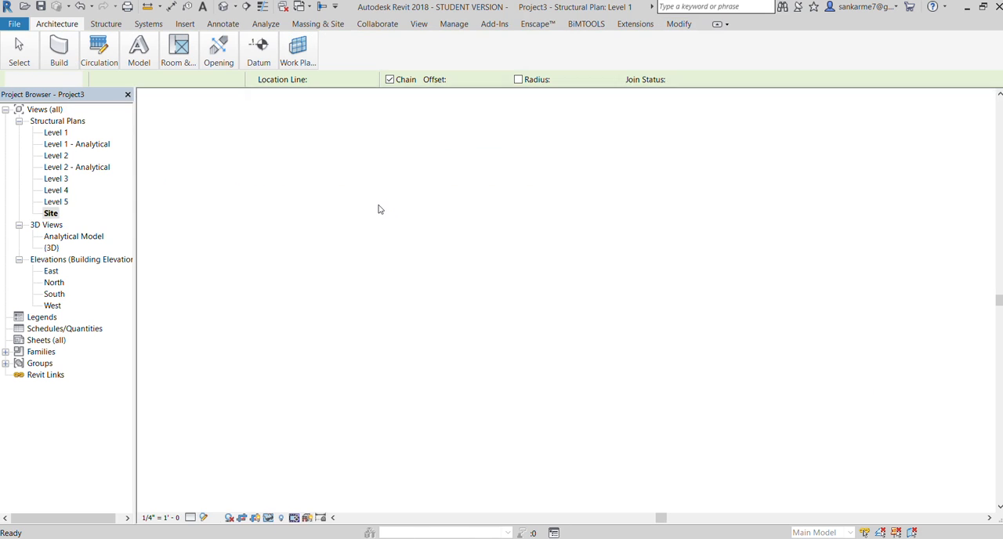
click(56, 44)
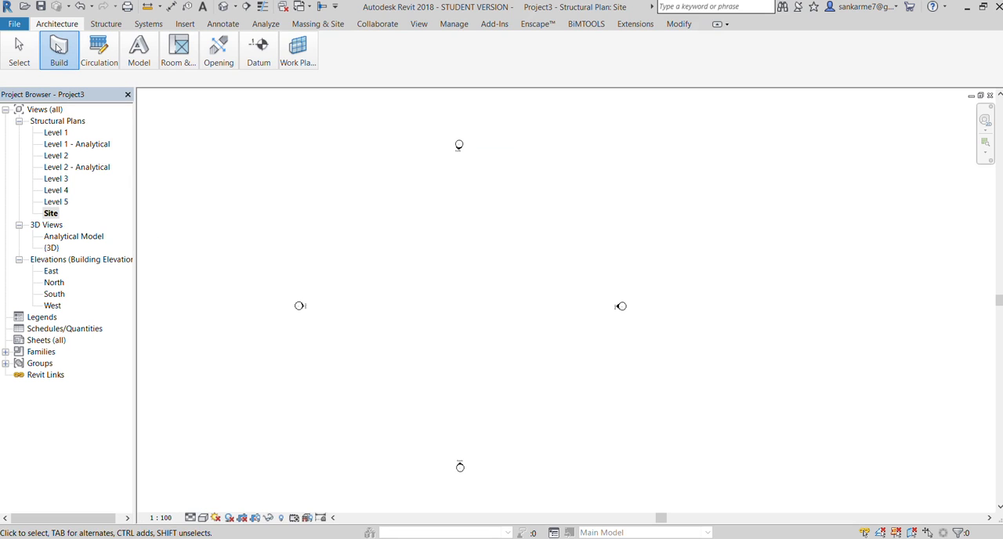
click(50, 89)
click(362, 226)
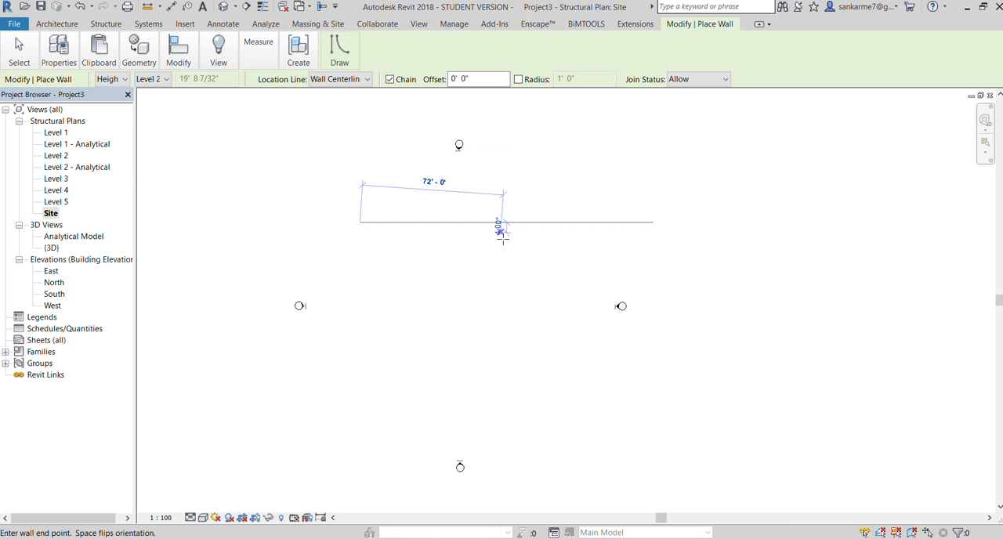
Open the East elevation and inspect the Level 1 line and the levels above it
double_click(49, 272)
scroll(455, 315, down, 1)
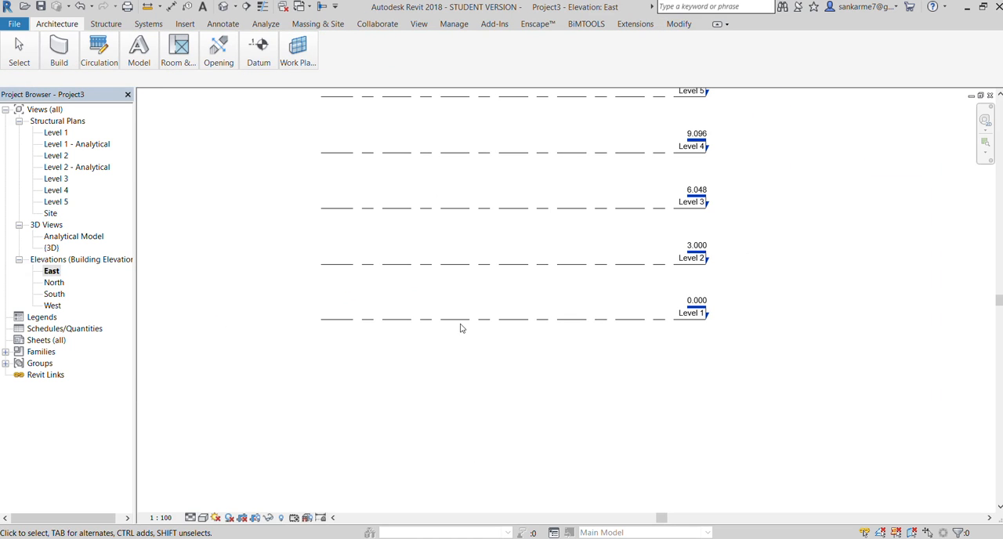
scroll(463, 323, down, 2)
scroll(463, 322, up, 3)
click(462, 322)
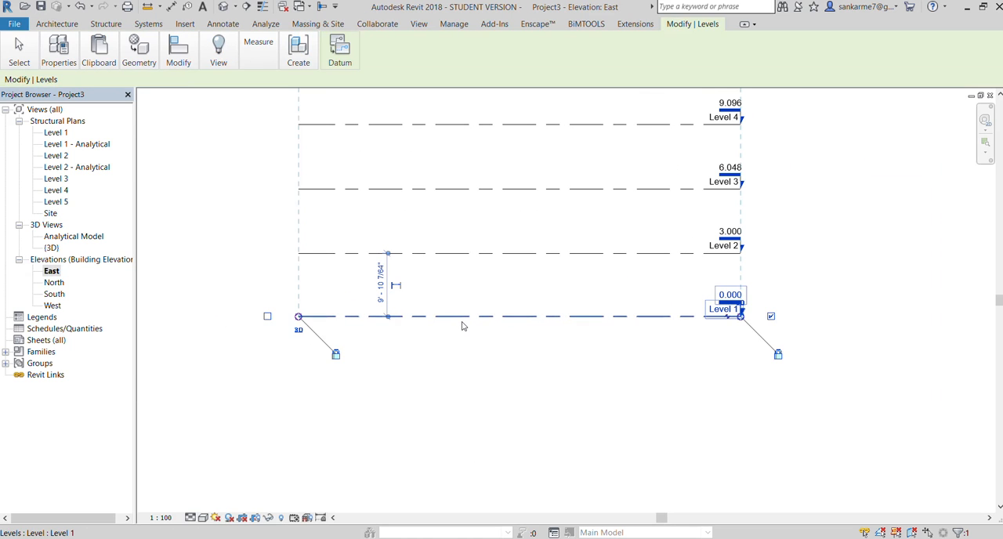
click(459, 343)
Return to the Level 1 structural plan and draw a horizontal grid line between the north elevation marker and the east-west markers
double_click(54, 133)
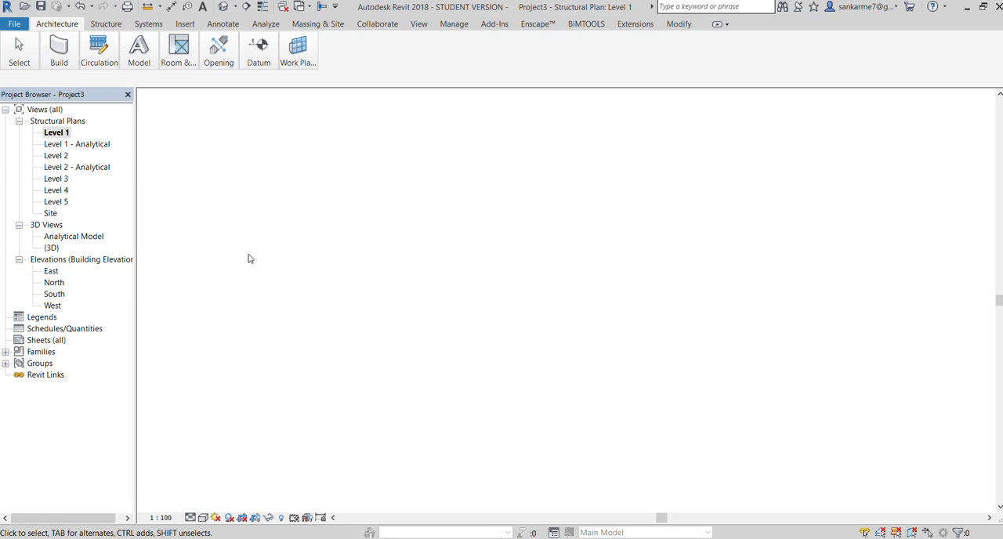
scroll(384, 284, up, 1)
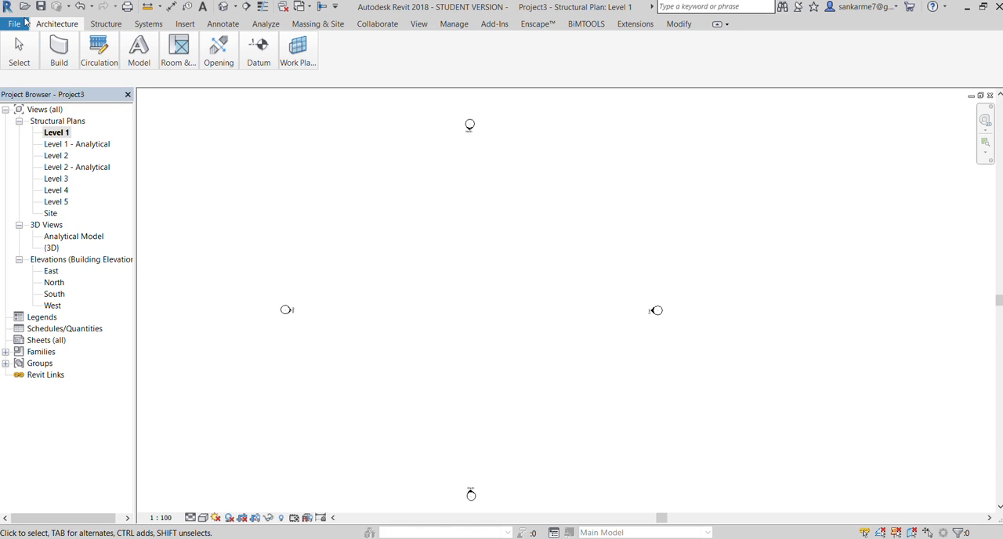
click(258, 51)
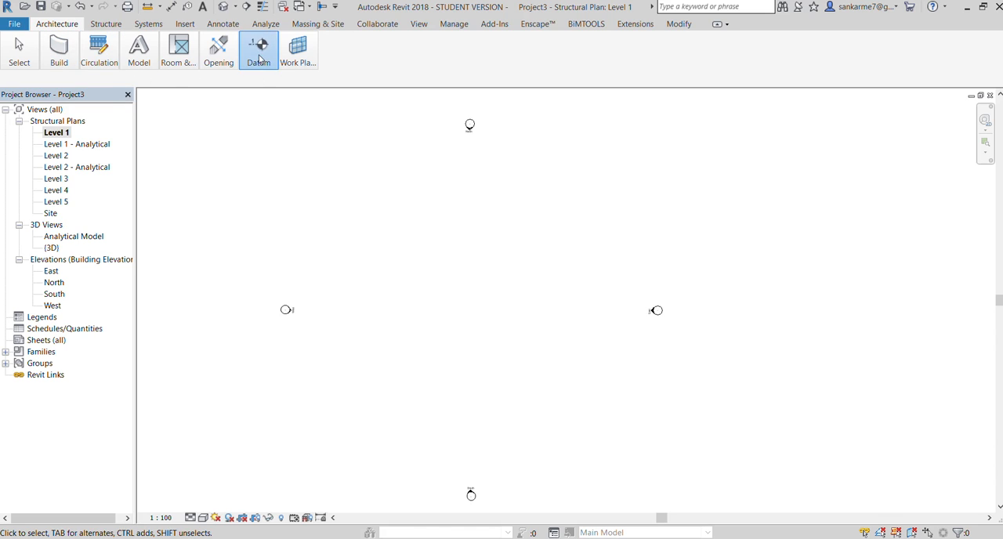
click(267, 81)
click(350, 232)
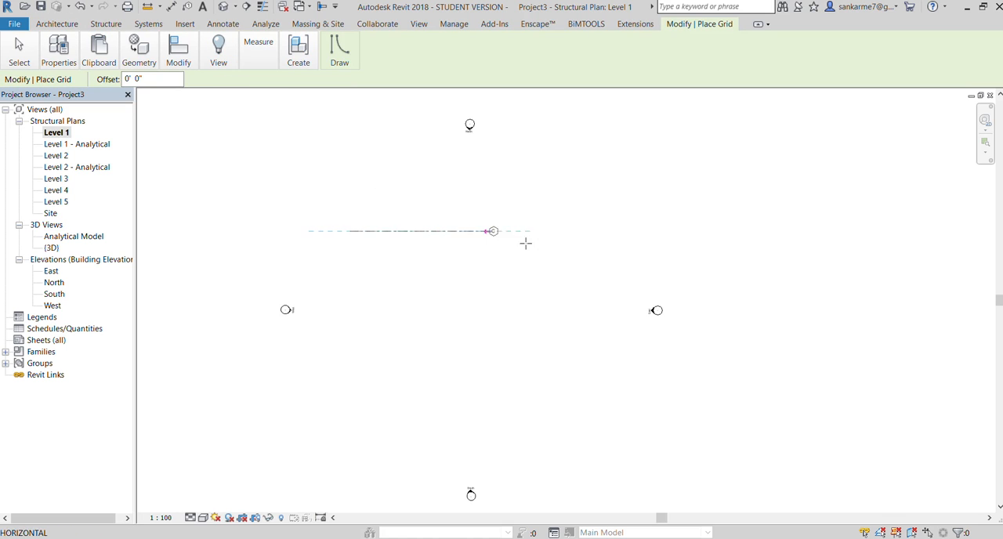
click(635, 232)
scroll(482, 253, up, 2)
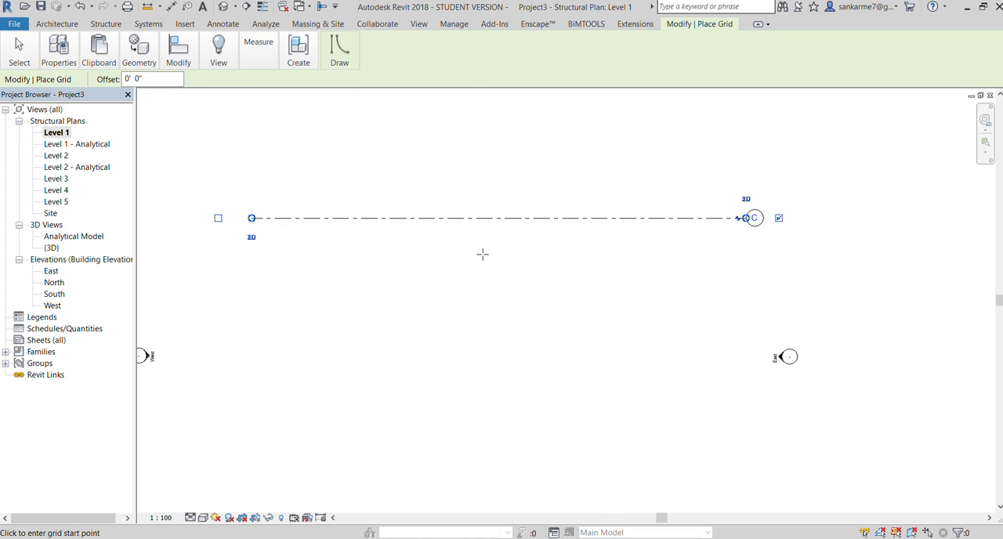
scroll(481, 253, down, 2)
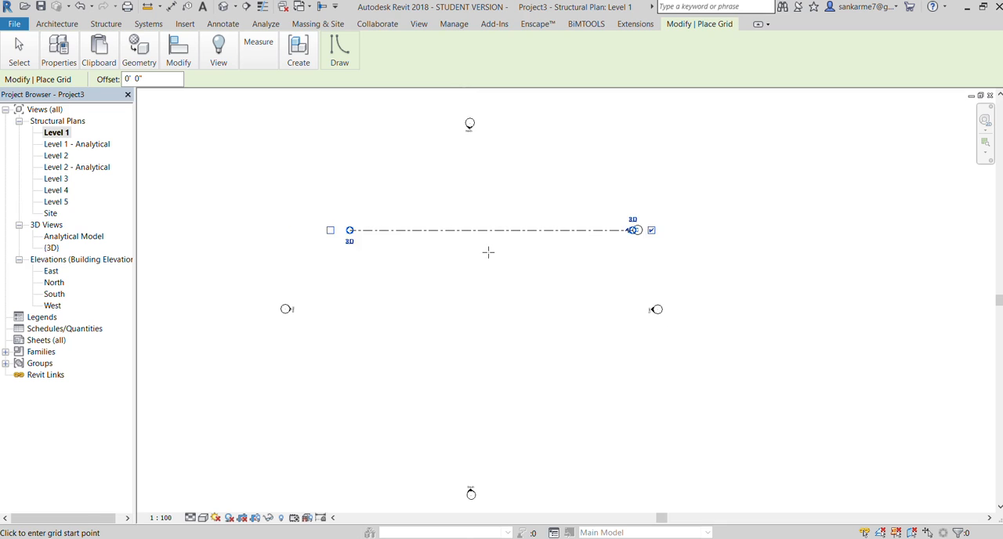
key(Escape)
Rename the horizontal grid line with a lowercase a
click(637, 231)
click(637, 231)
scroll(631, 233, up, 2)
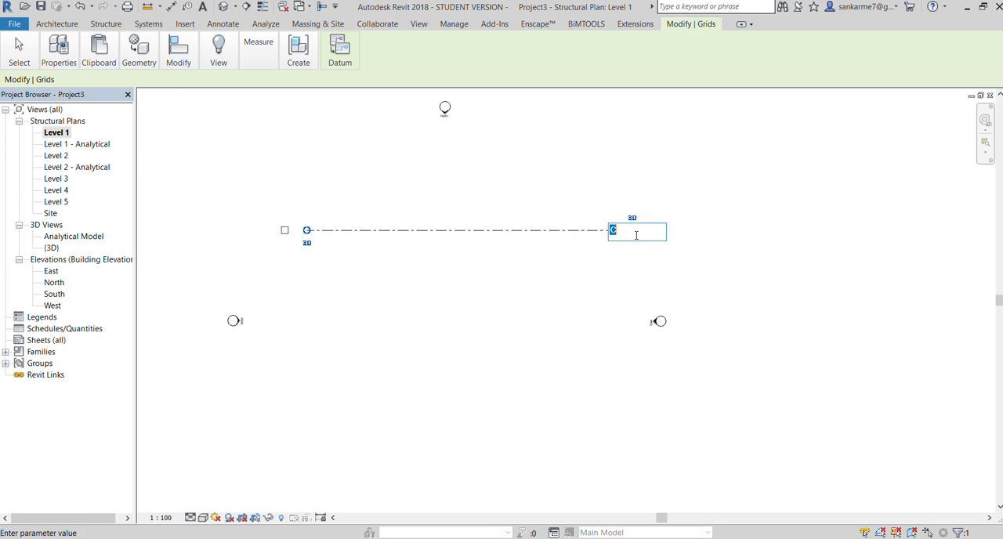
text(a)
key(Return)
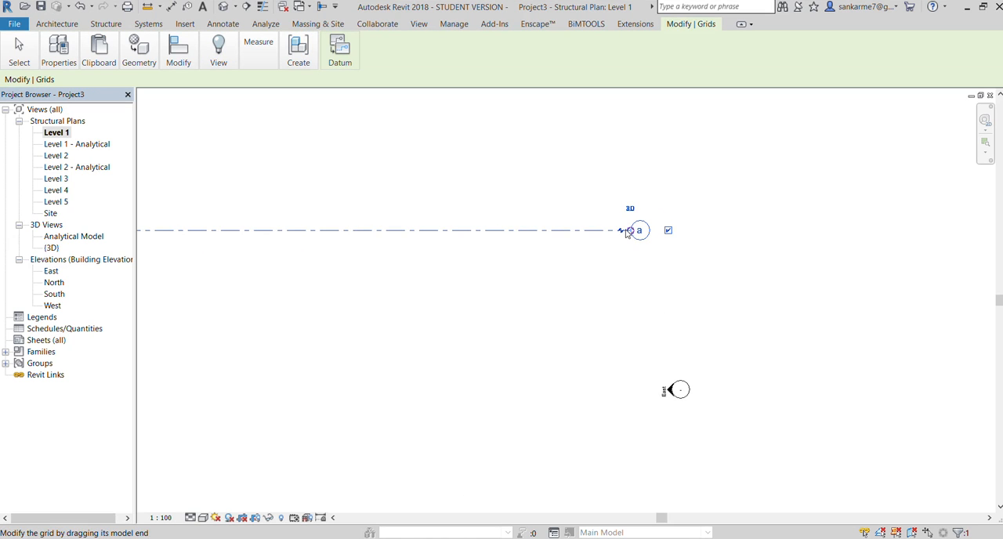
Rename the horizontal grid line as capital A
click(626, 274)
double_click(640, 232)
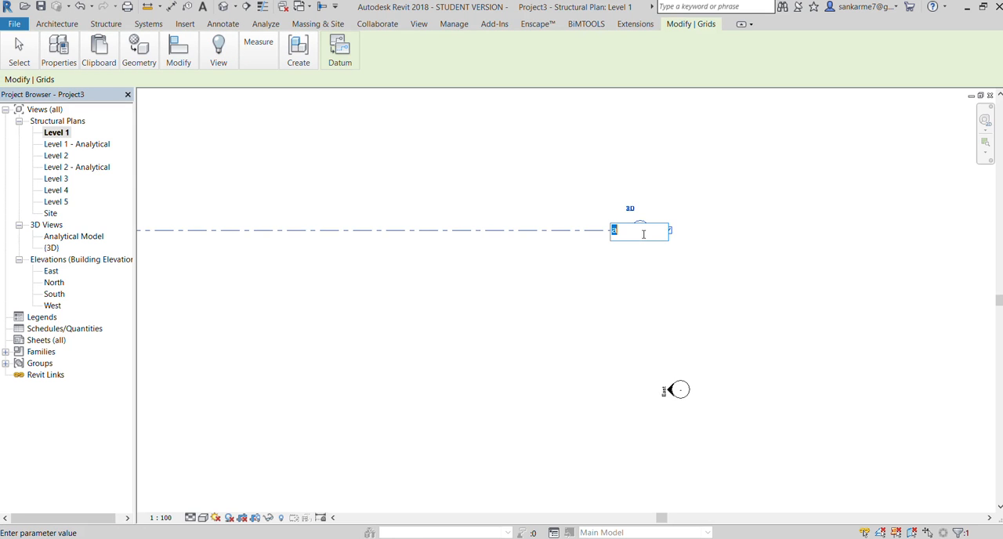
text(A)
key(Return)
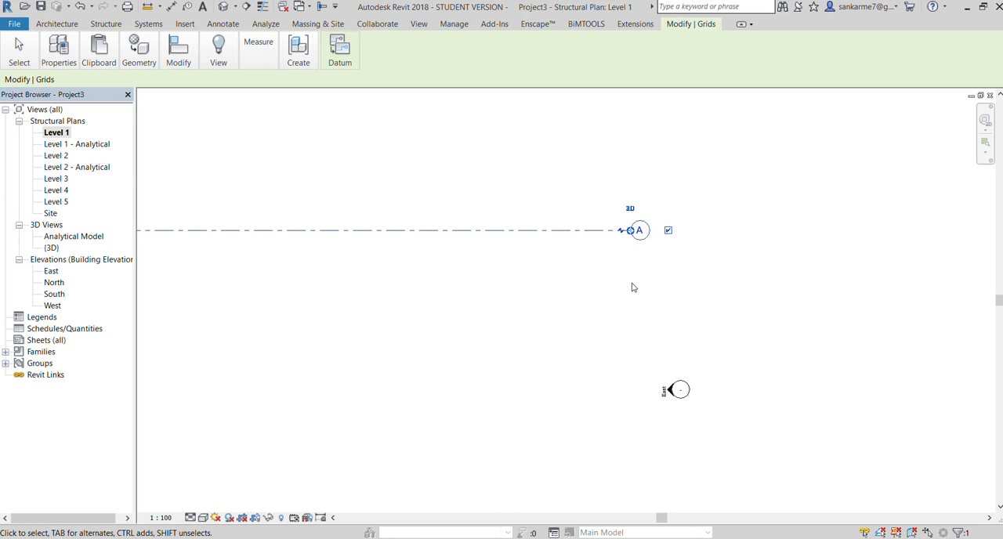
click(632, 287)
scroll(633, 288, down, 2)
scroll(415, 260, up, 3)
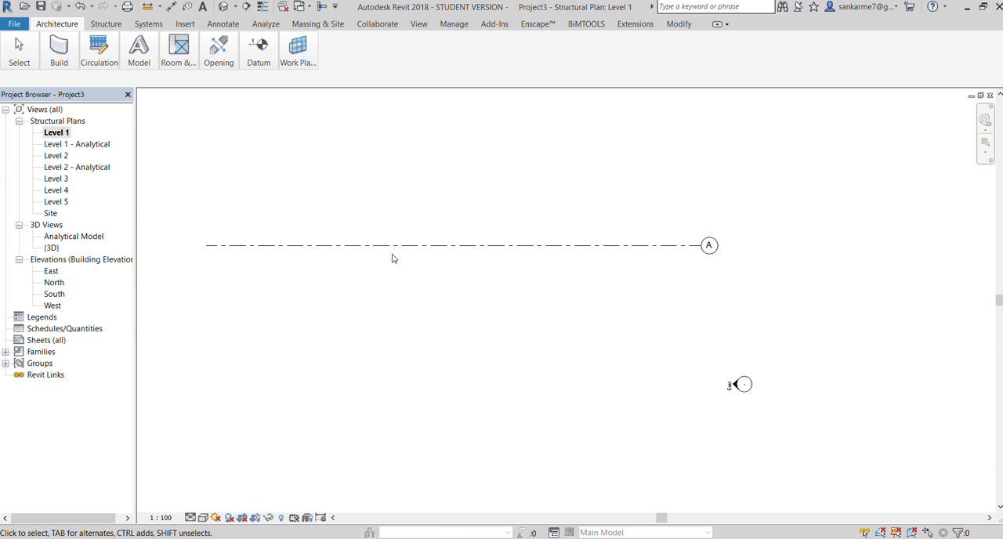
scroll(388, 258, down, 1)
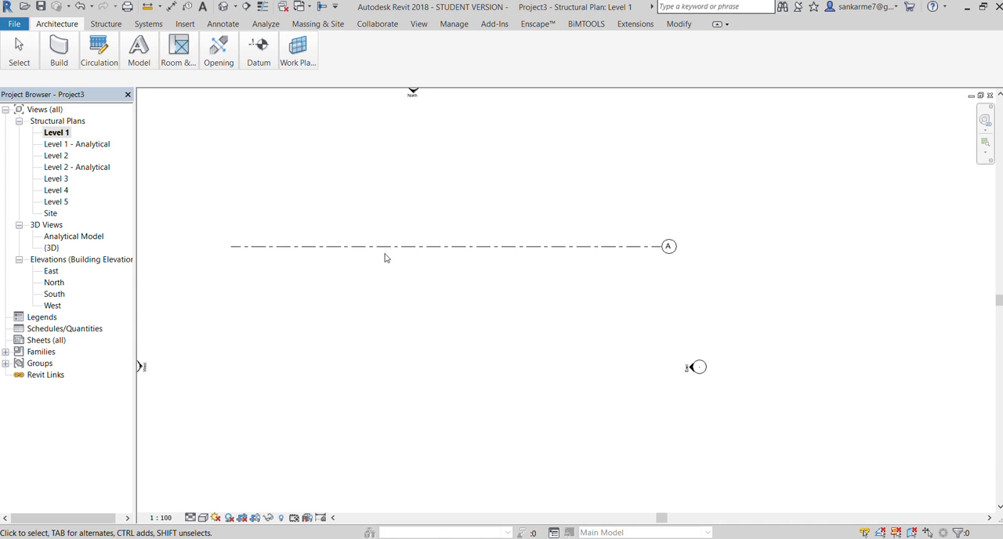
scroll(243, 241, up, 2)
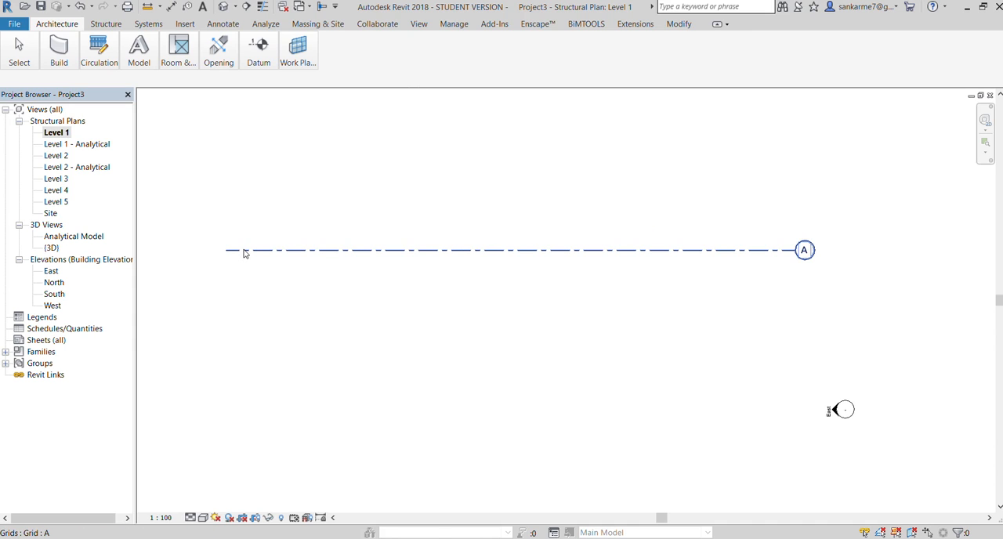
scroll(592, 246, down, 1)
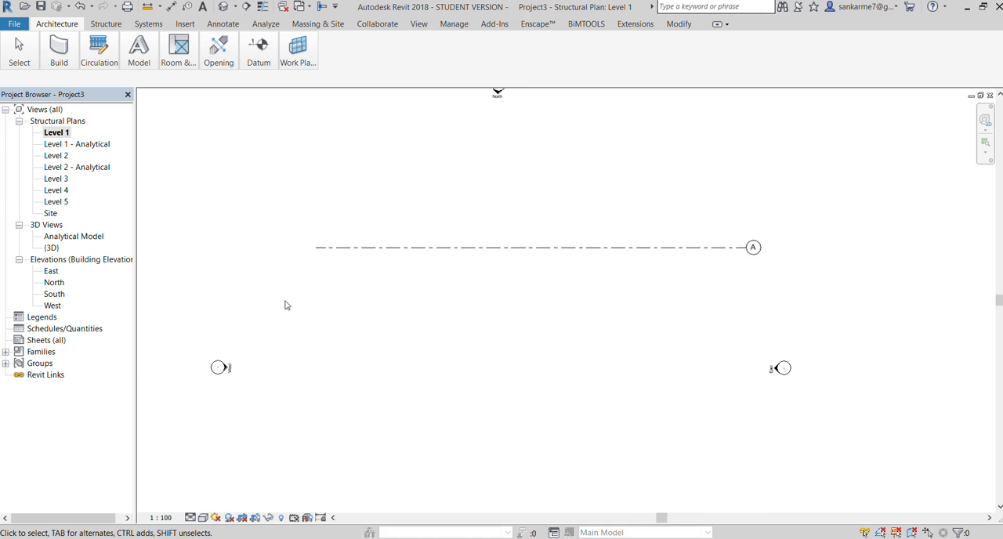
Draw a vertical grid line crossing grid A near its west end and extending well above and below it
mouse_move(262, 42)
click(268, 81)
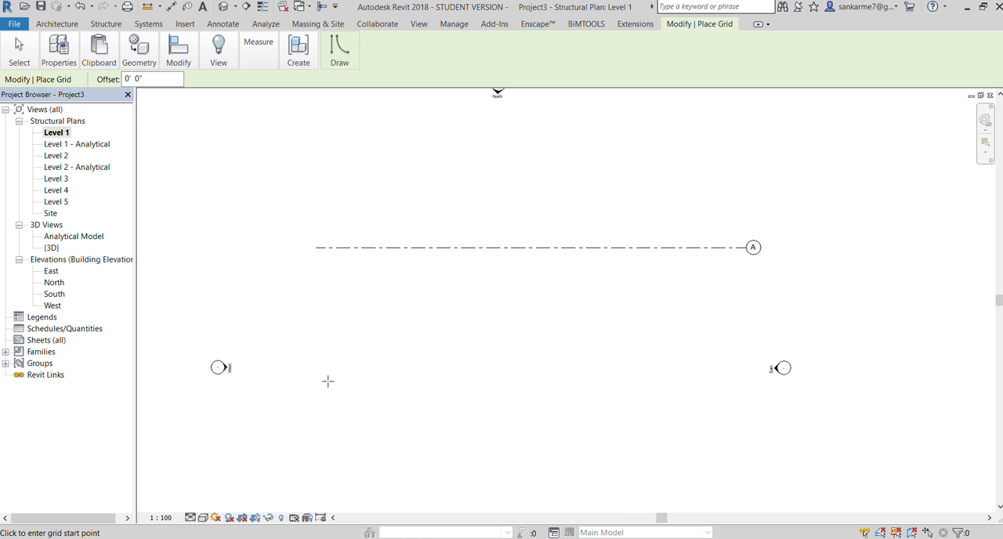
click(329, 123)
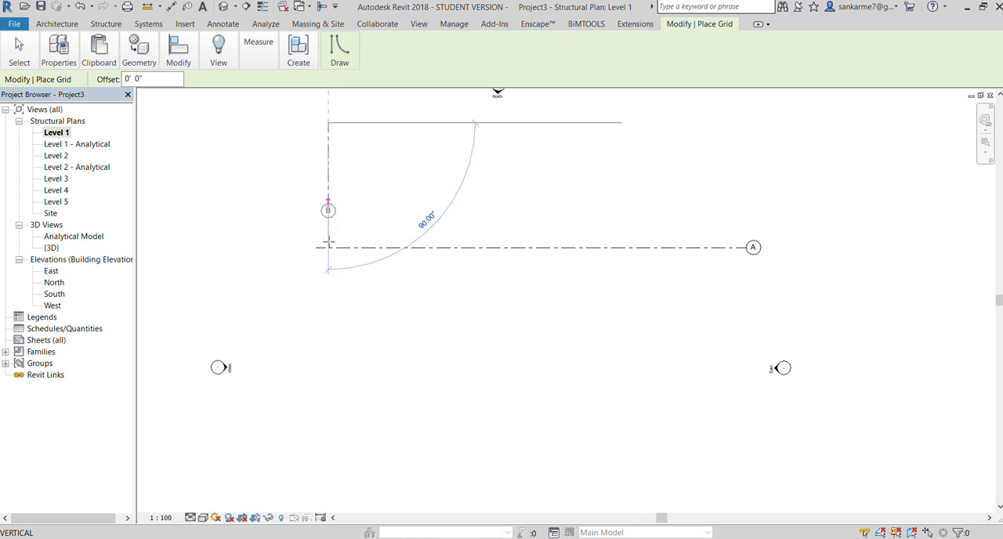
click(328, 381)
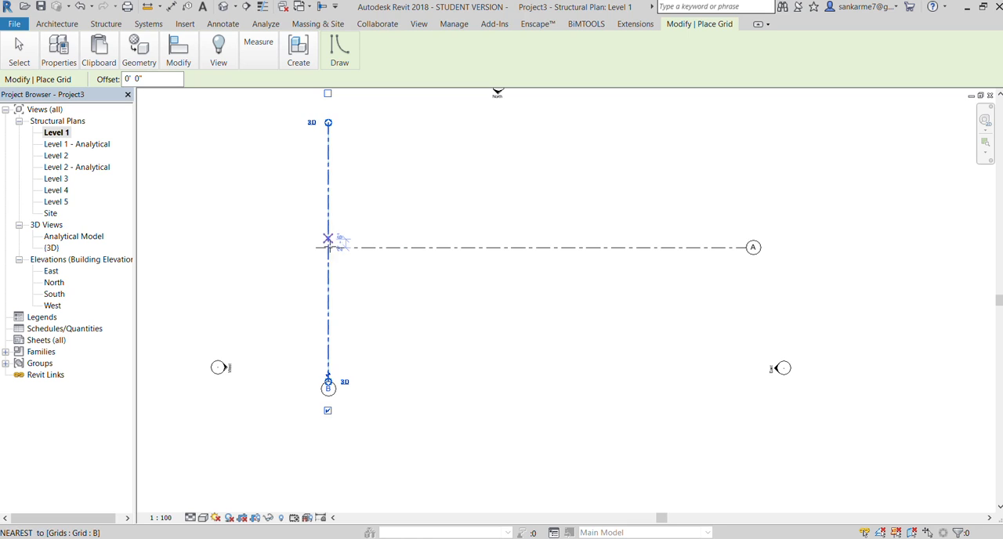
Draw three more vertical grid lines downward from grid A, spaced eastward about 21' 0", 21' 0" and 20' 6", with aligned bubble ends
click(399, 248)
click(400, 382)
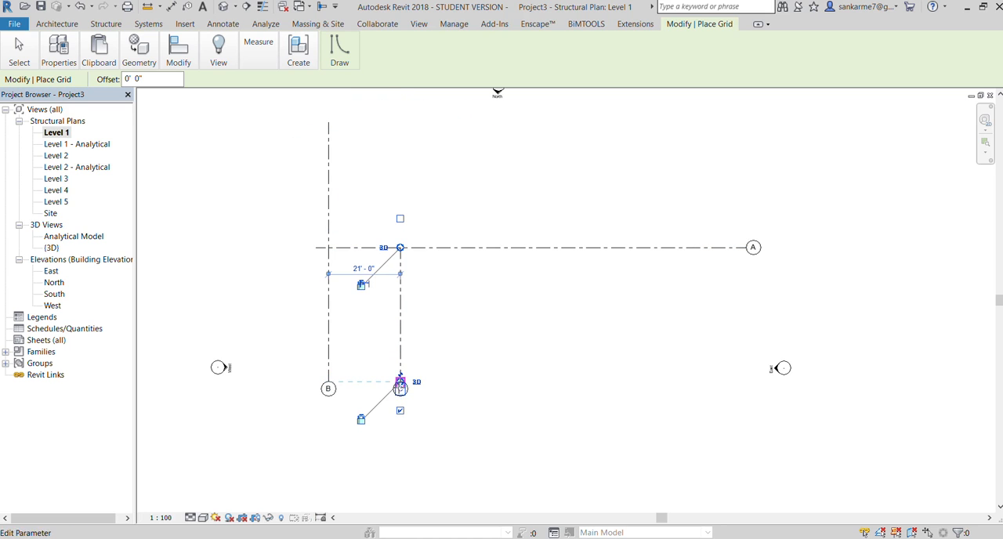
click(474, 248)
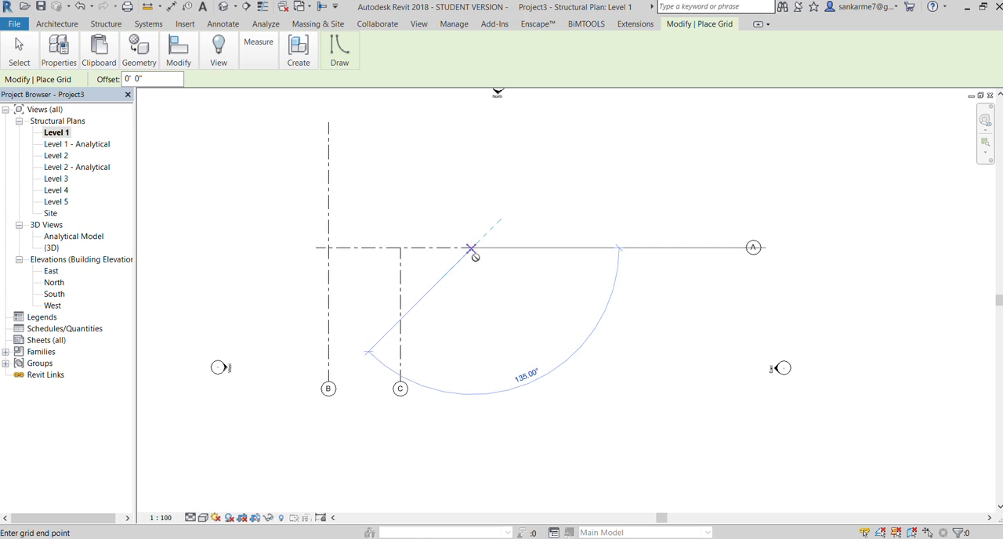
click(471, 382)
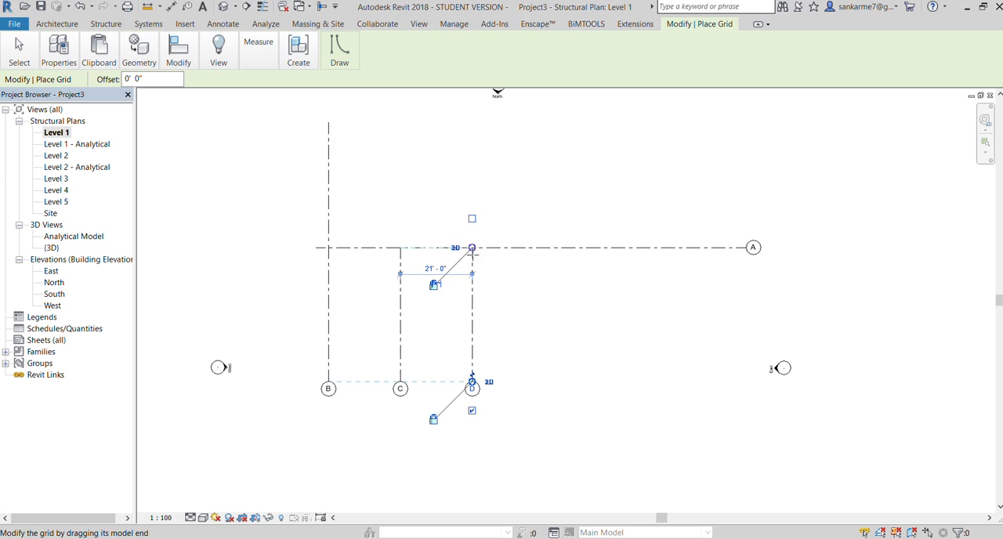
click(544, 249)
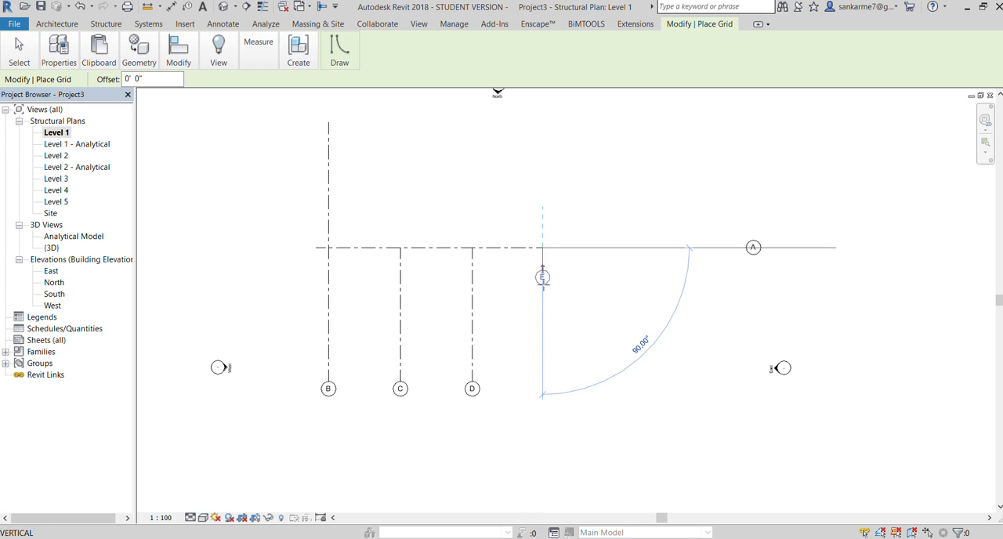
click(543, 384)
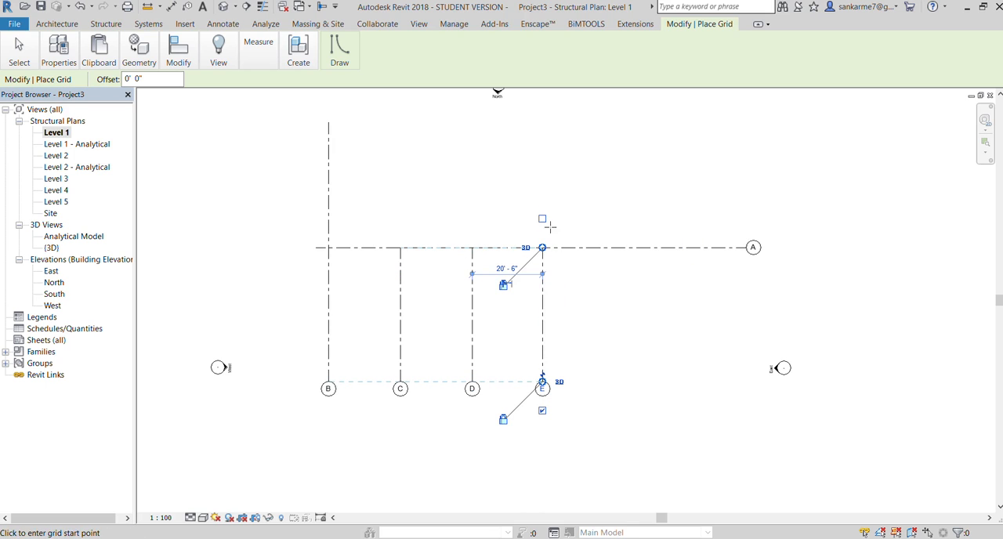
key(Escape)
key(Escape)
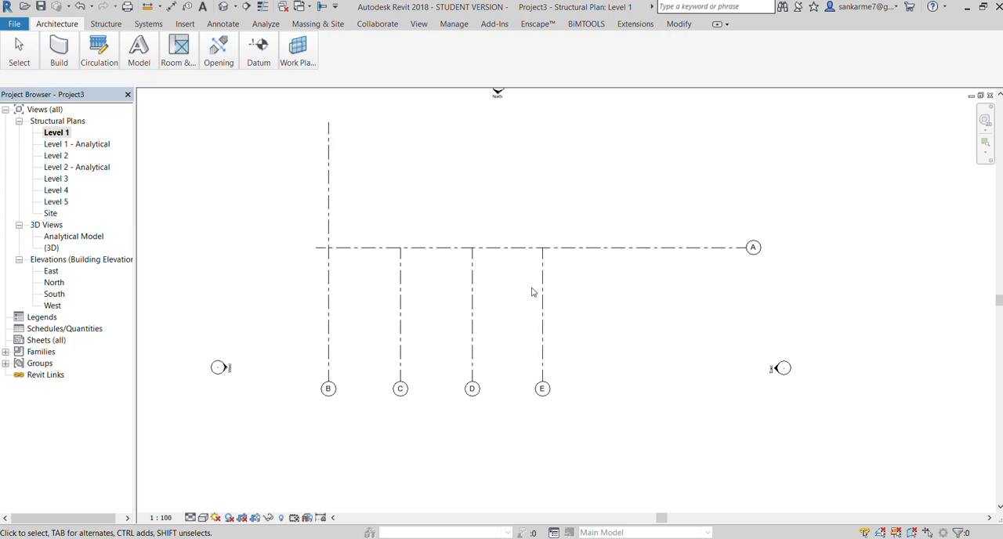
Extend the upper ends of the three shorter vertical grid lines to align with the top of the westernmost one
click(537, 293)
drag(542, 247, 542, 123)
click(573, 191)
Rename the two westernmost vertical grid lines as 1 and 2, from west to east
click(328, 389)
click(330, 389)
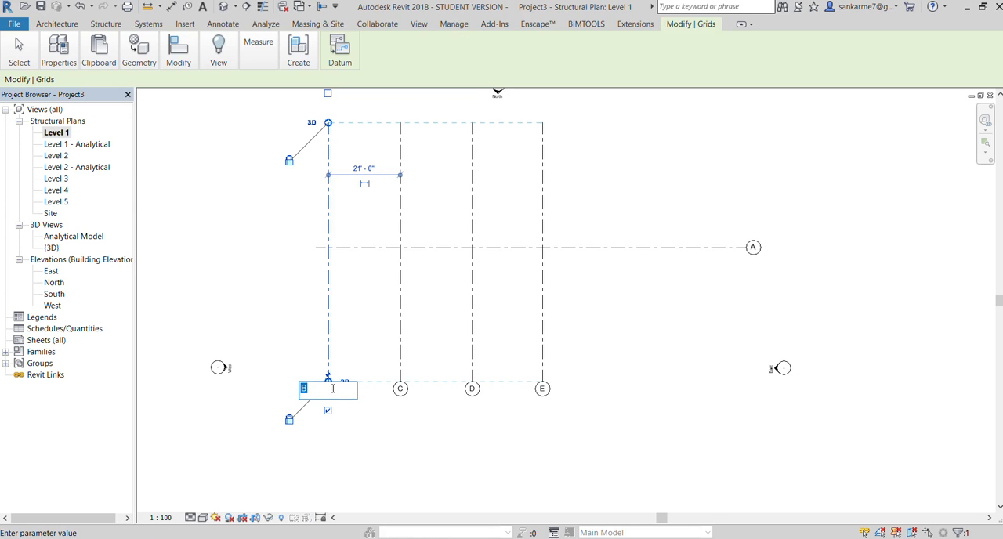
text(1)
click(374, 424)
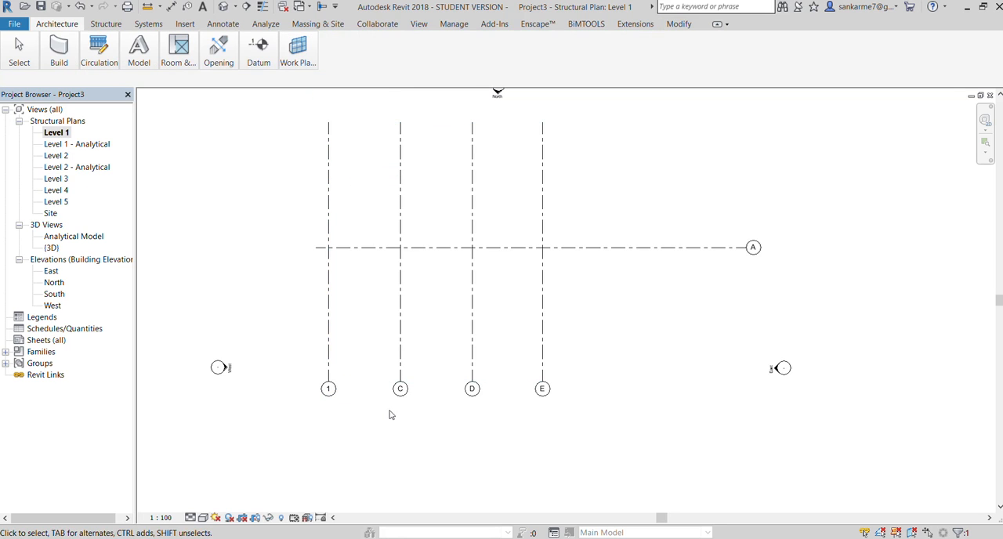
click(401, 382)
click(401, 389)
key(BackSpace)
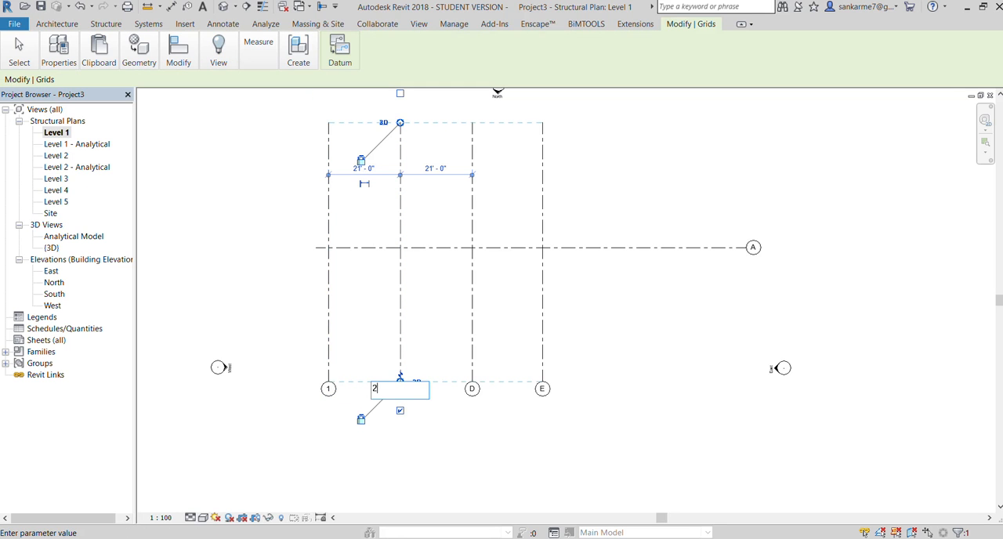
click(493, 437)
Rename the two remaining vertical grid lines, labelled D and E, as 3 and 4
click(472, 383)
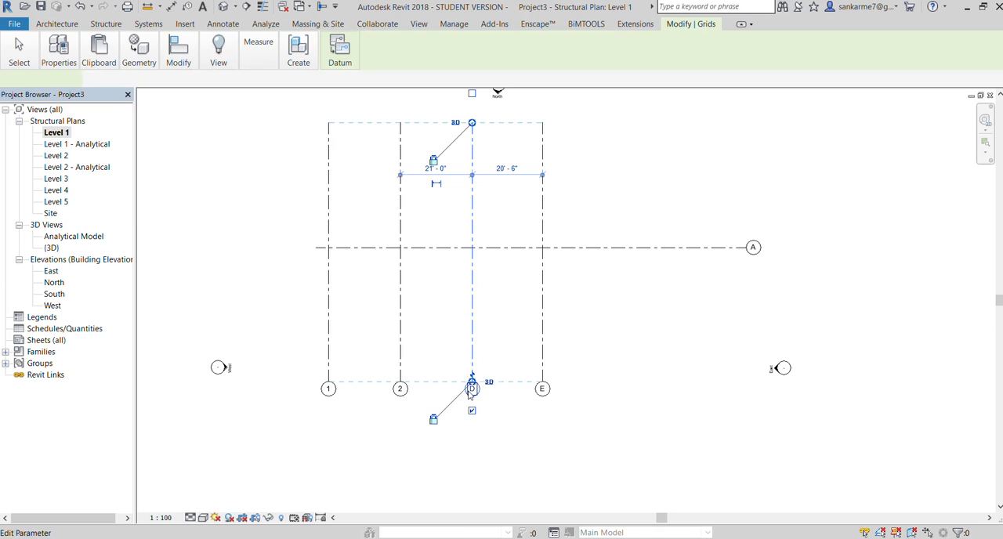
click(472, 389)
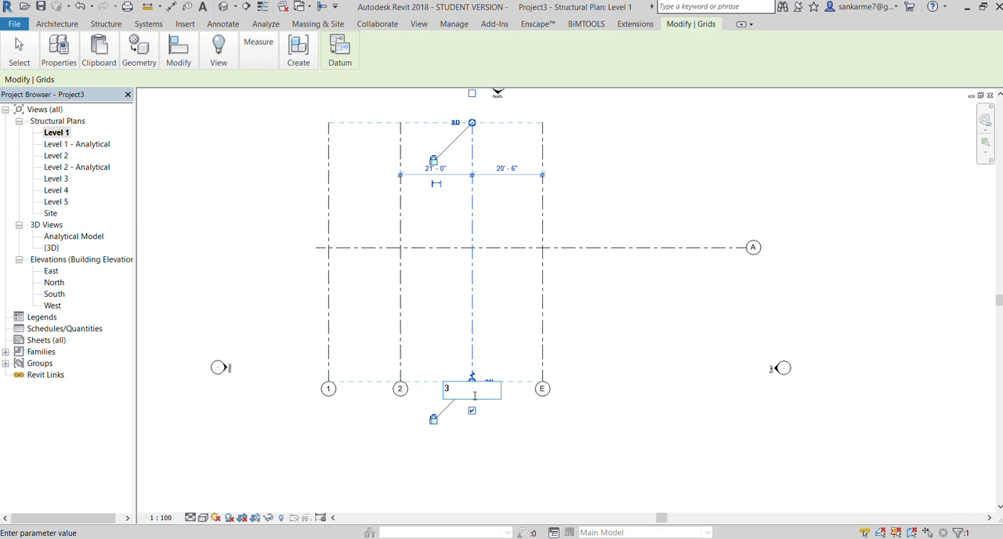
click(600, 429)
click(546, 389)
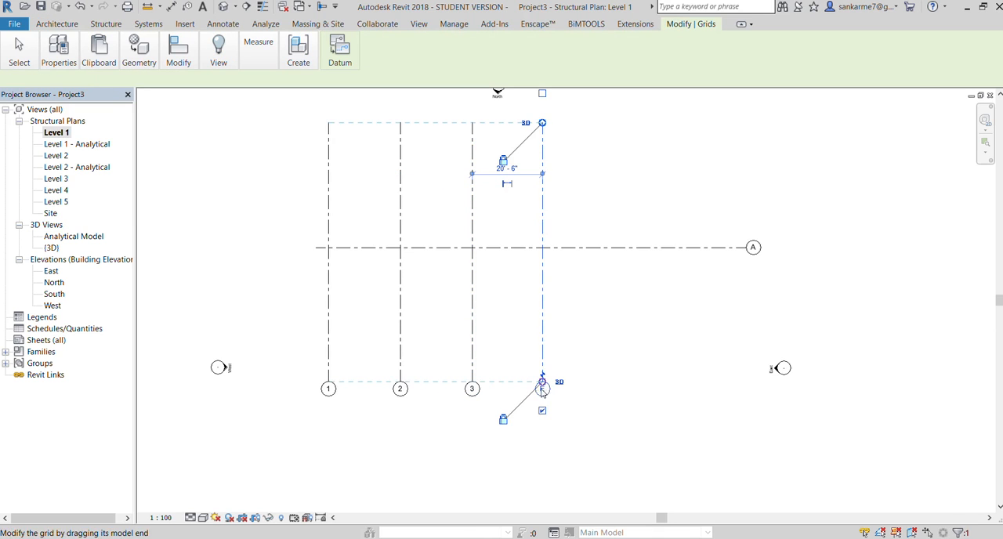
click(543, 390)
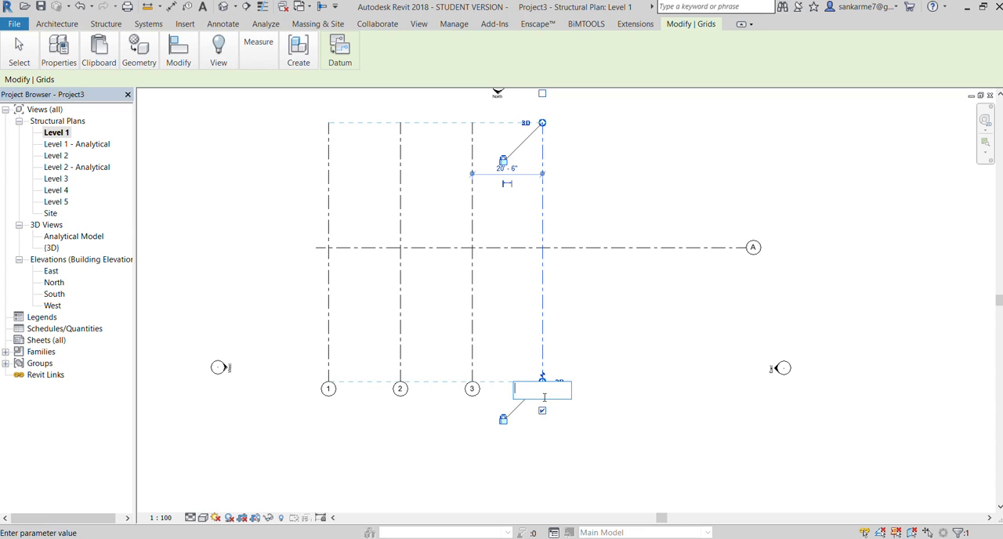
text(4)
click(601, 320)
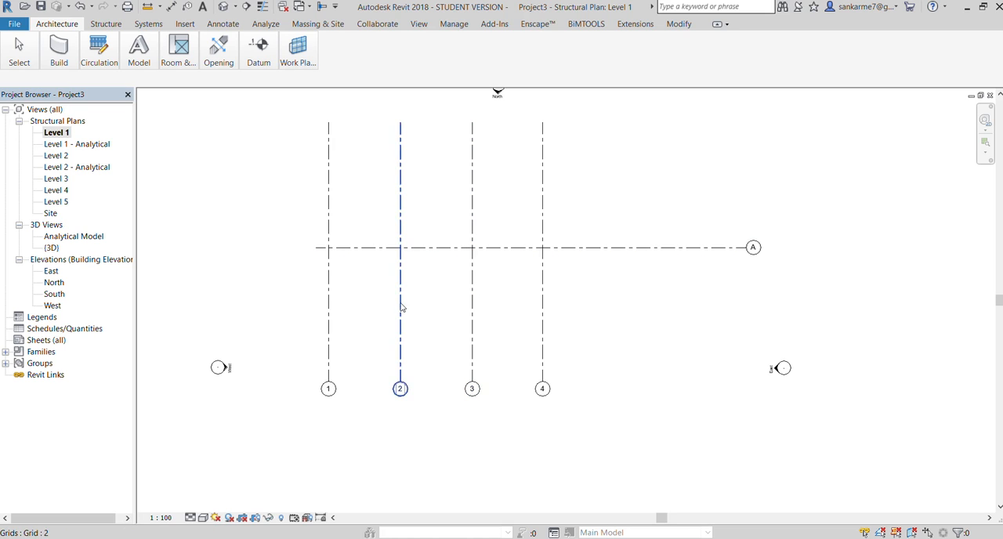
middle_drag(417, 228, 414, 238)
scroll(414, 241, up, 1)
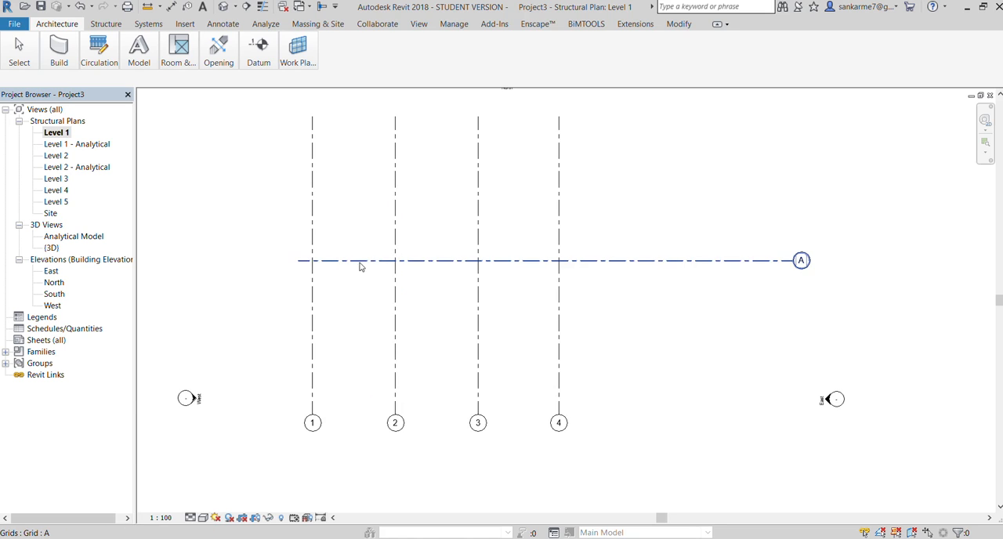
scroll(305, 269, down, 1)
scroll(343, 287, up, 1)
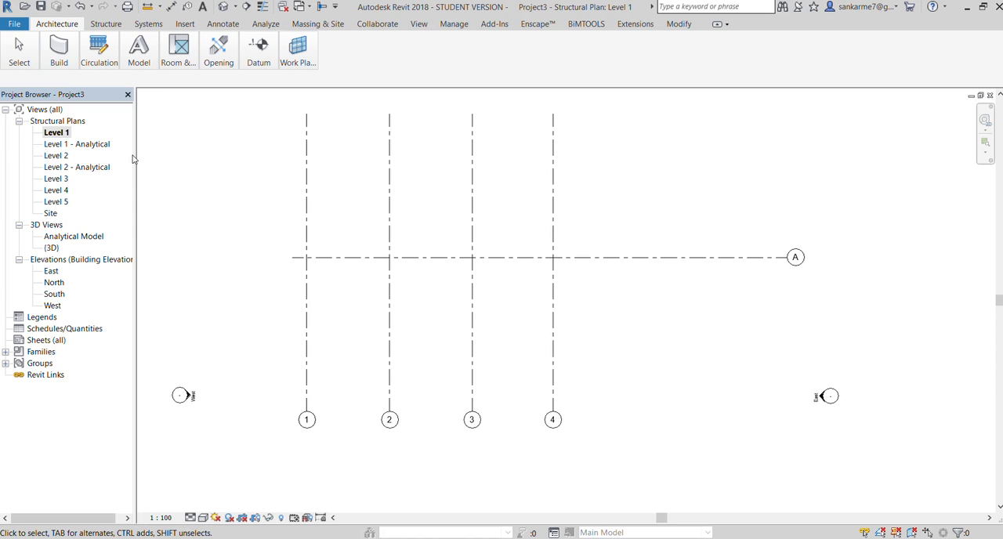
Open the East elevation view and inspect the lower end of grid line A and the Level 1 line
double_click(51, 270)
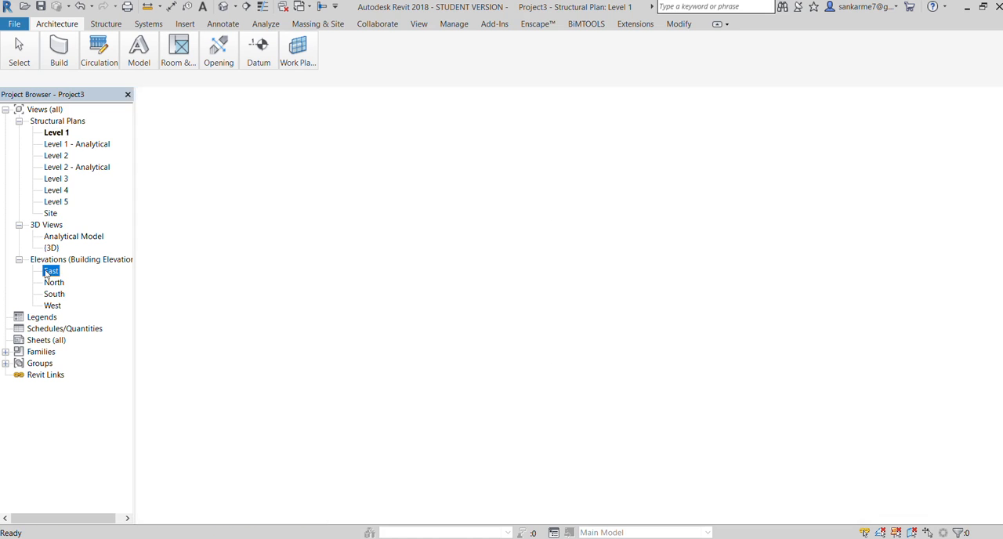
scroll(598, 352, down, 4)
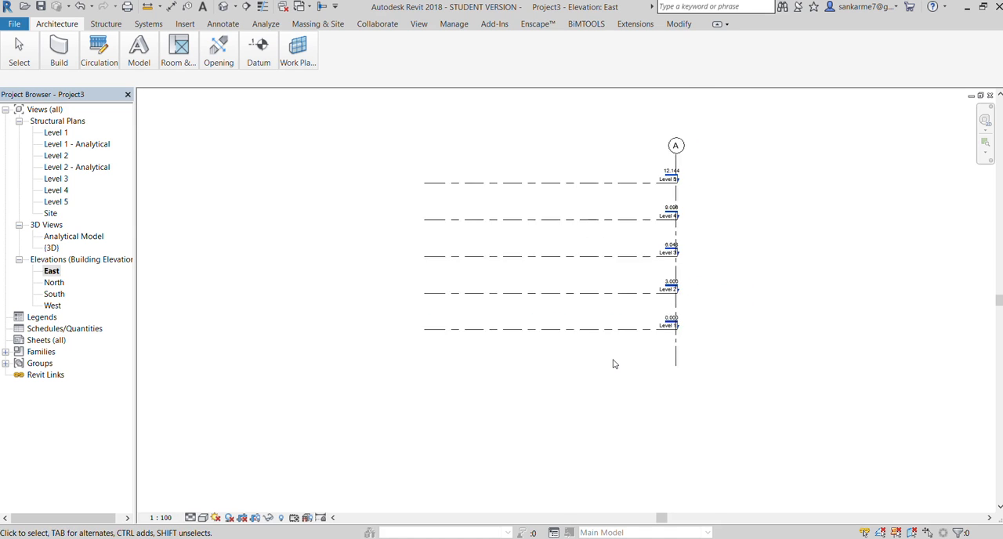
scroll(679, 358, up, 1)
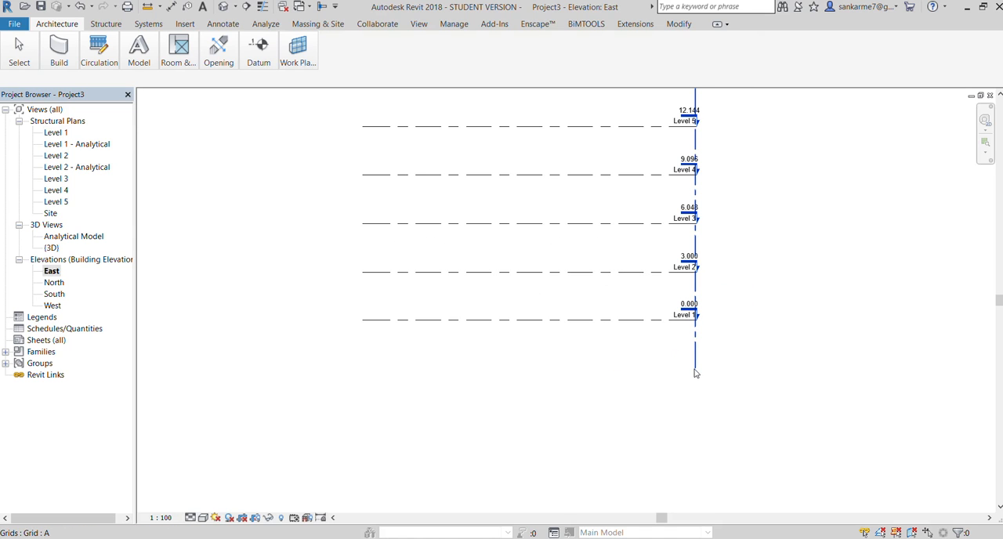
click(695, 374)
click(632, 386)
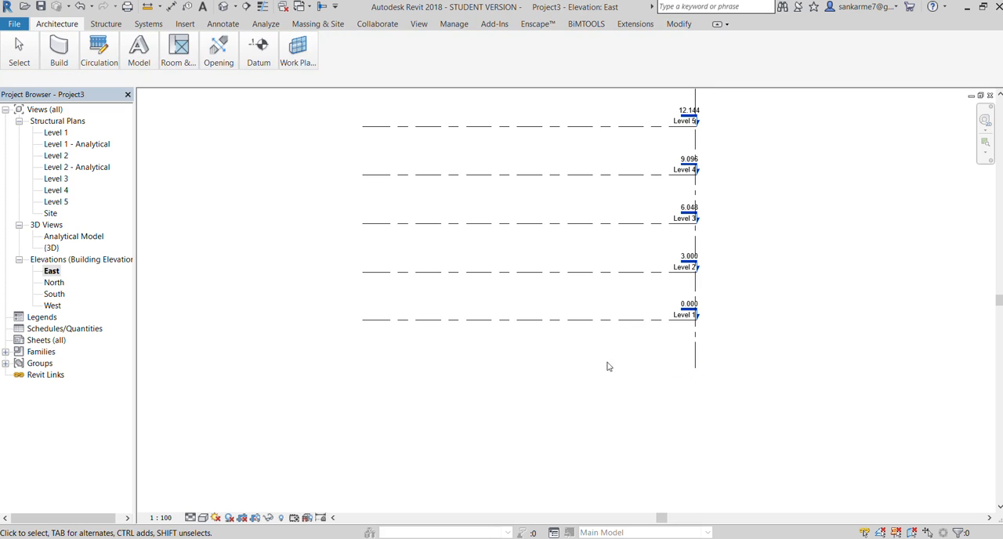
click(580, 321)
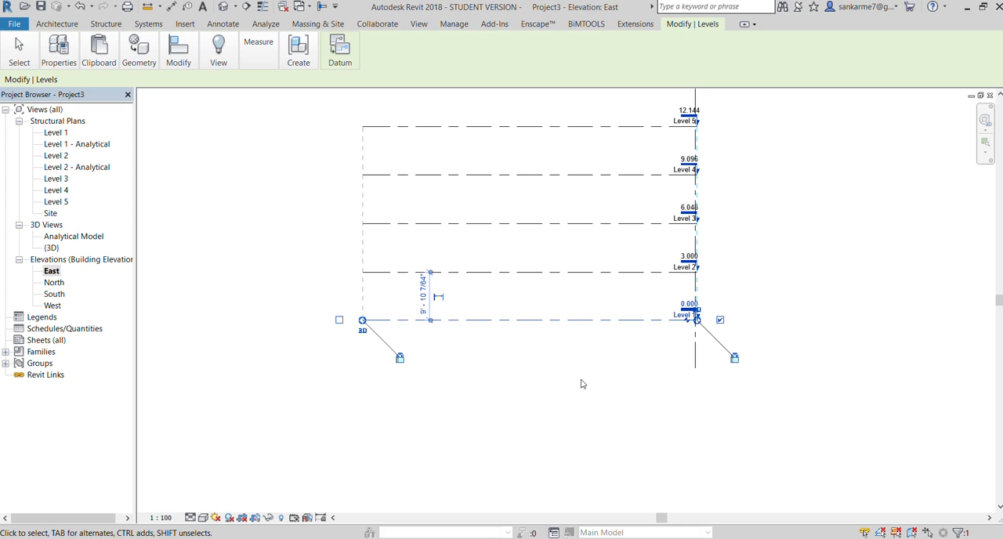
click(574, 334)
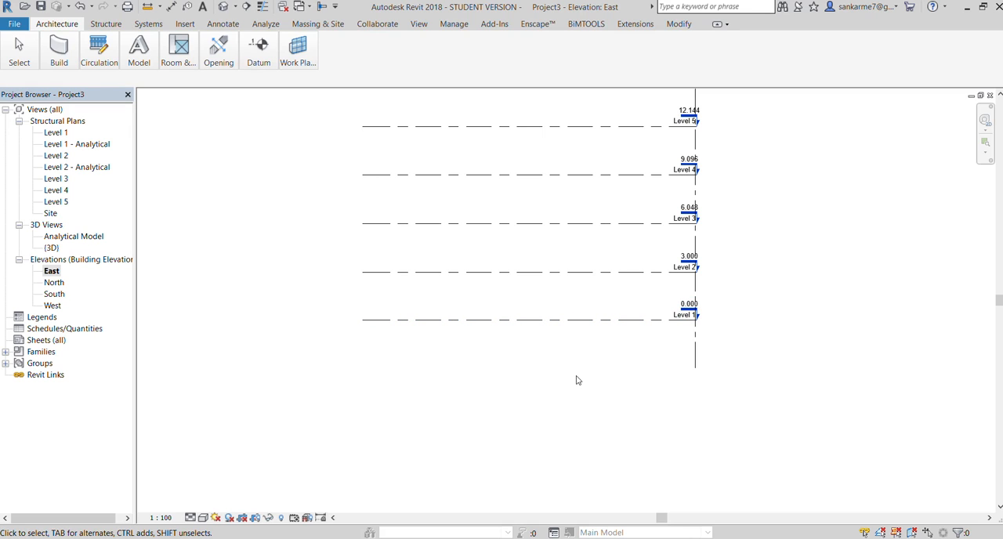
Add a level below Level 1 by picking the Level 1 line with an offset of -10' 0"
click(569, 321)
click(294, 47)
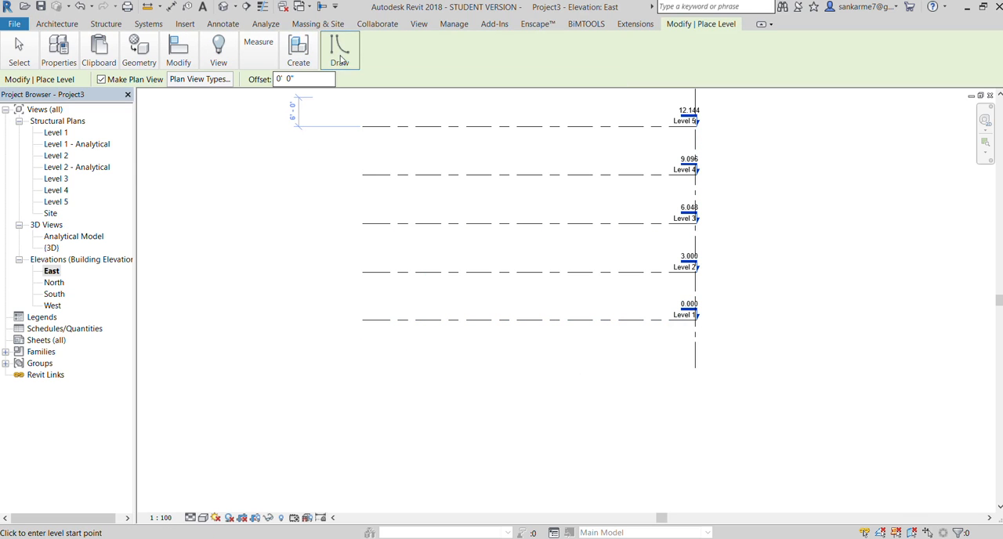
click(277, 78)
text(1)
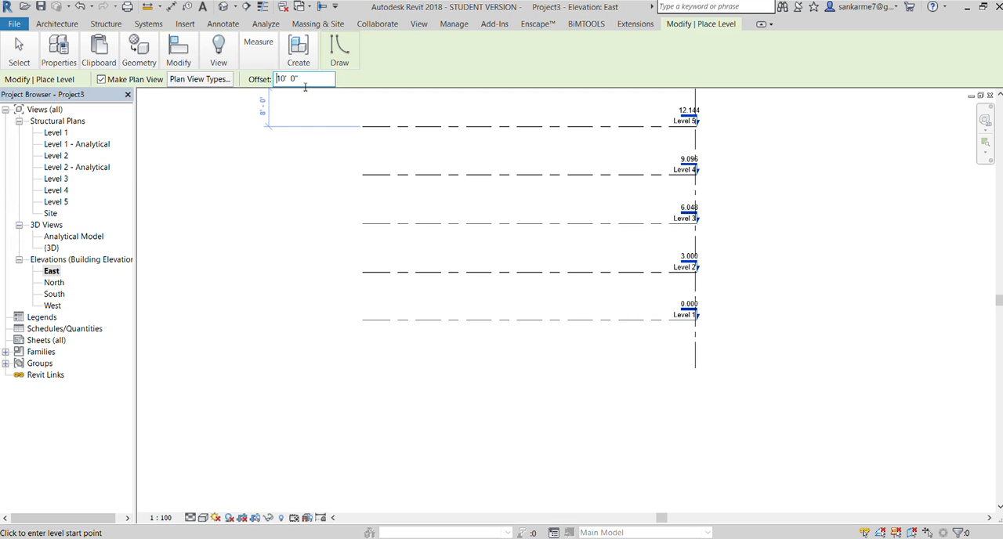
drag(305, 81, 206, 67)
key(BackSpace)
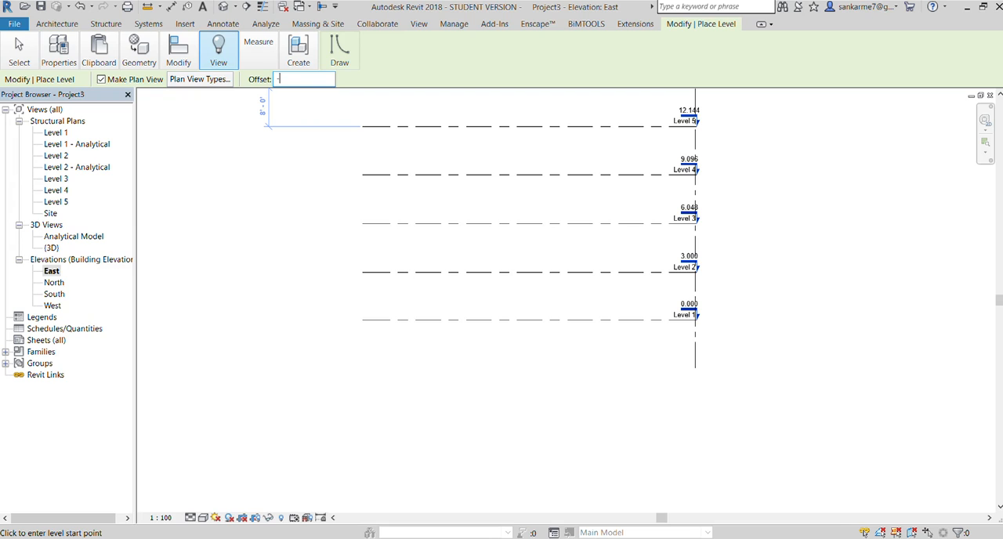
text(-10)
key(Return)
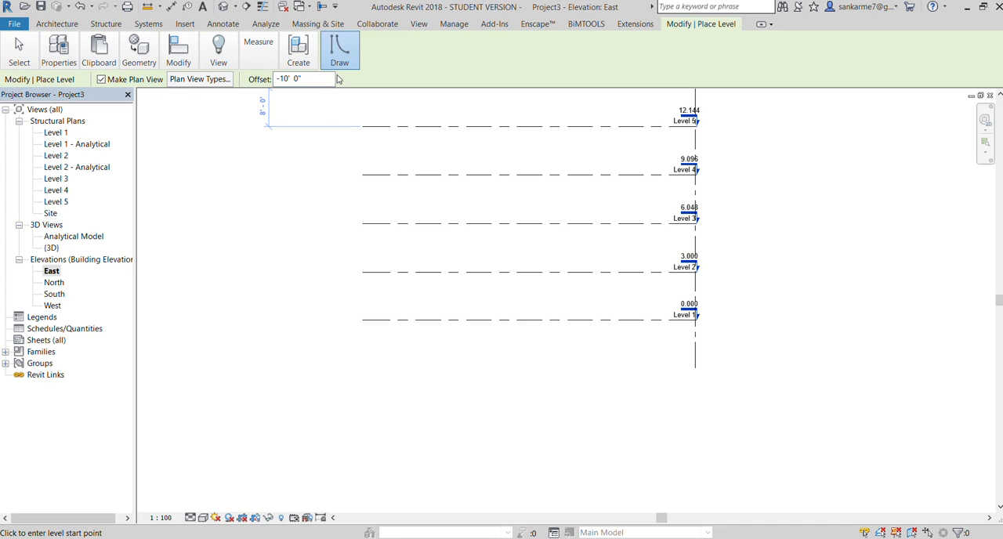
click(460, 320)
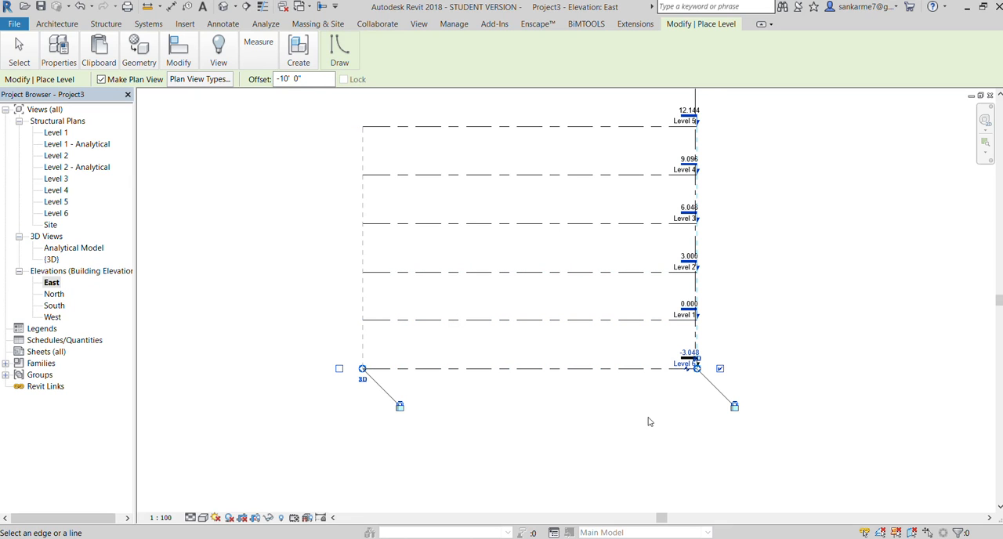
scroll(649, 422, up, 1)
key(Escape)
key(Escape)
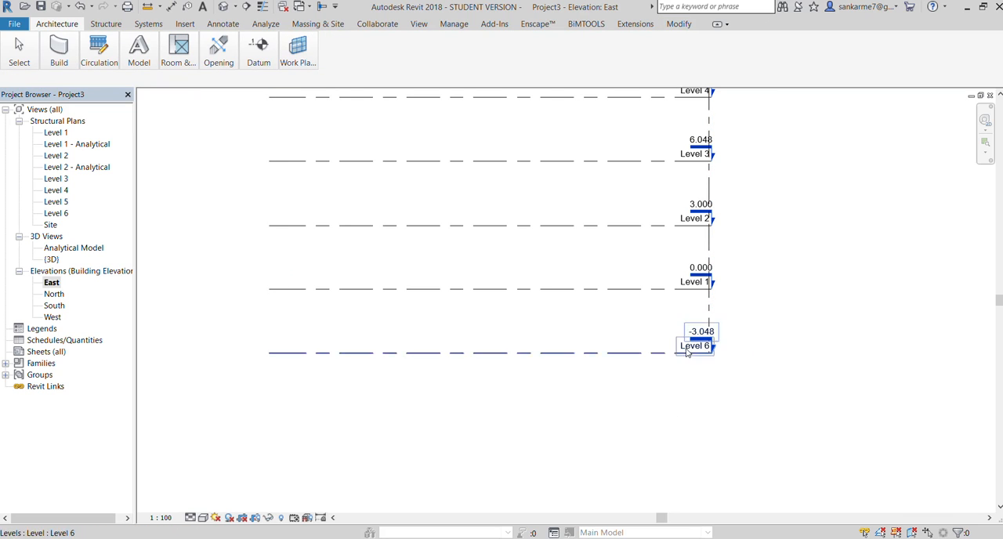
double_click(700, 348)
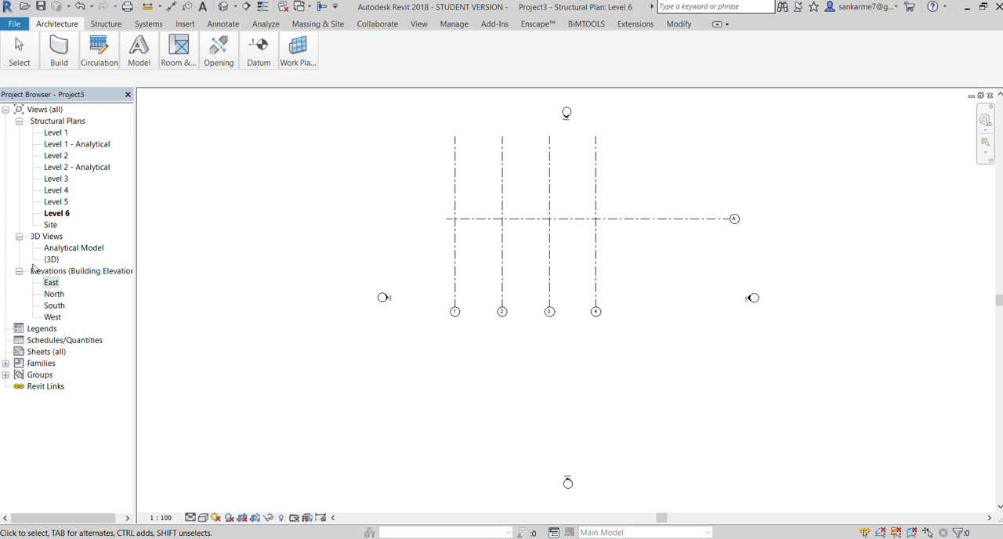
double_click(50, 282)
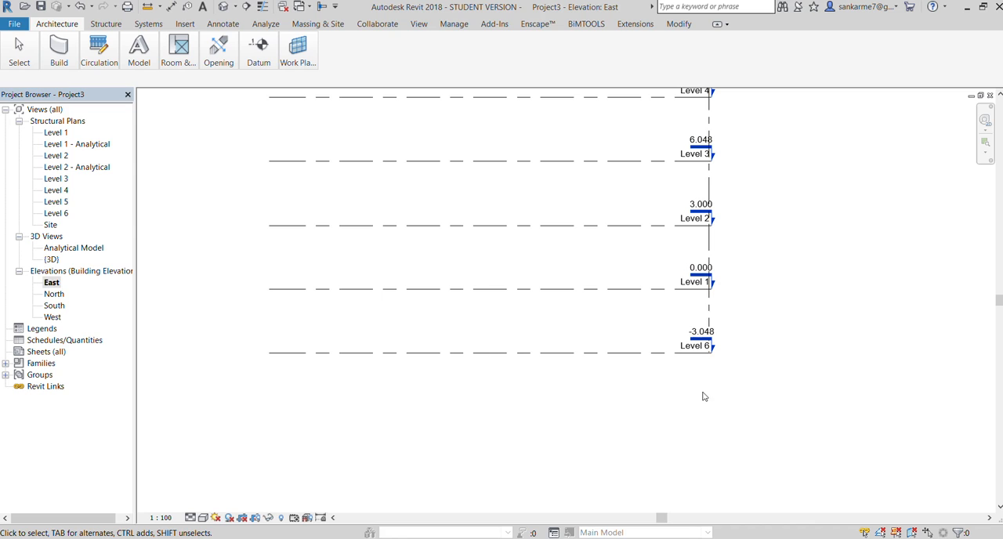
scroll(650, 309, up, 1)
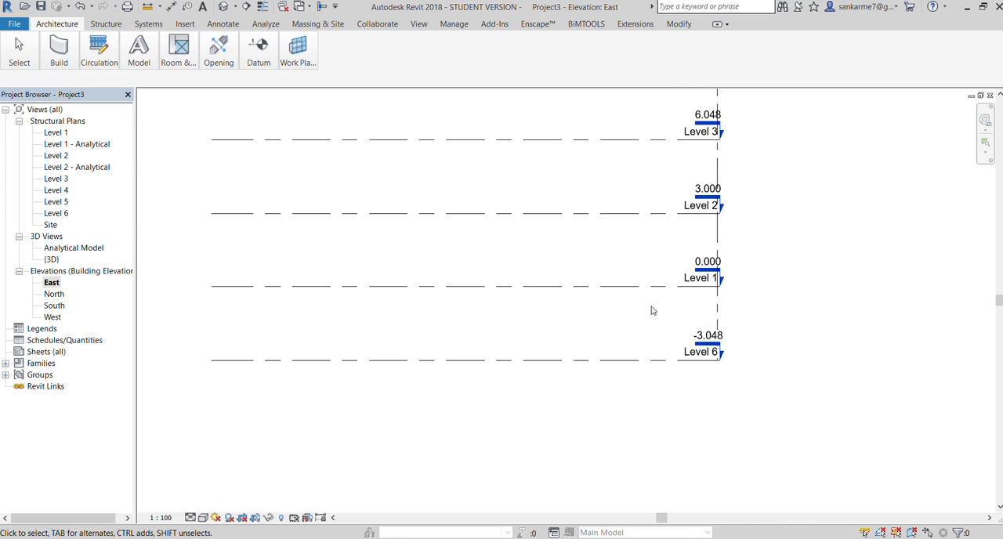
click(706, 359)
click(645, 413)
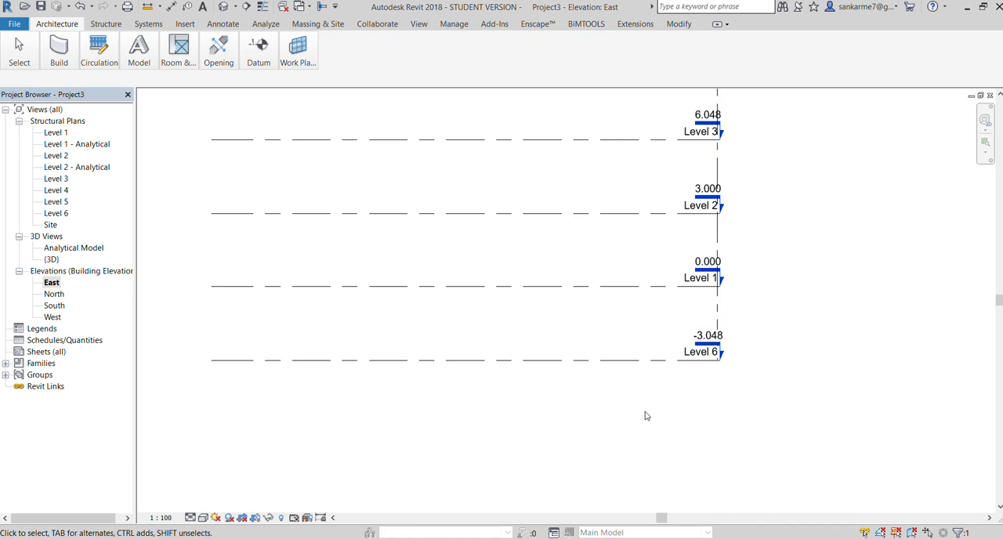
Review the stacked levels in the East elevation, and open the lowest level's structural plan to view its grid
scroll(637, 365, down, 2)
scroll(634, 192, up, 1)
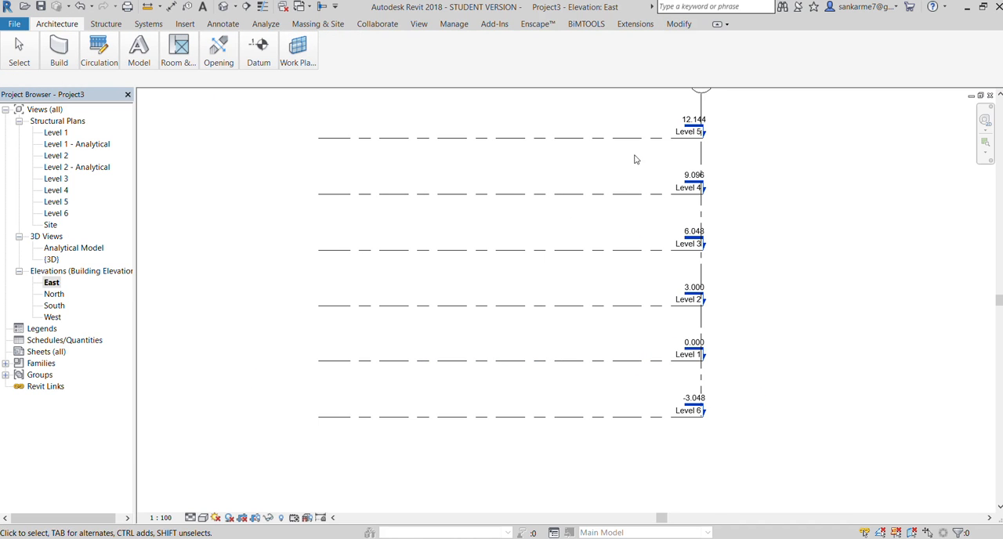
scroll(623, 437, up, 1)
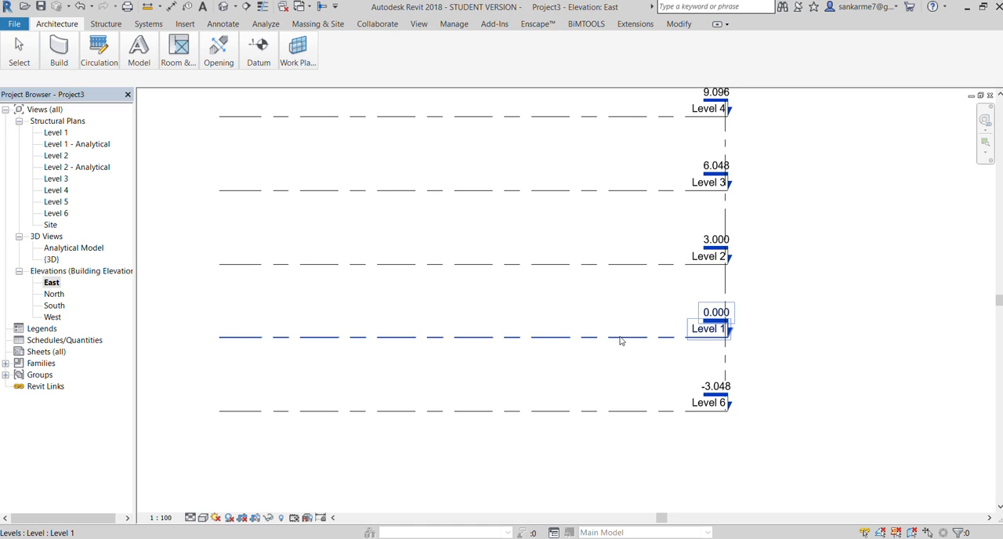
scroll(621, 340, down, 1)
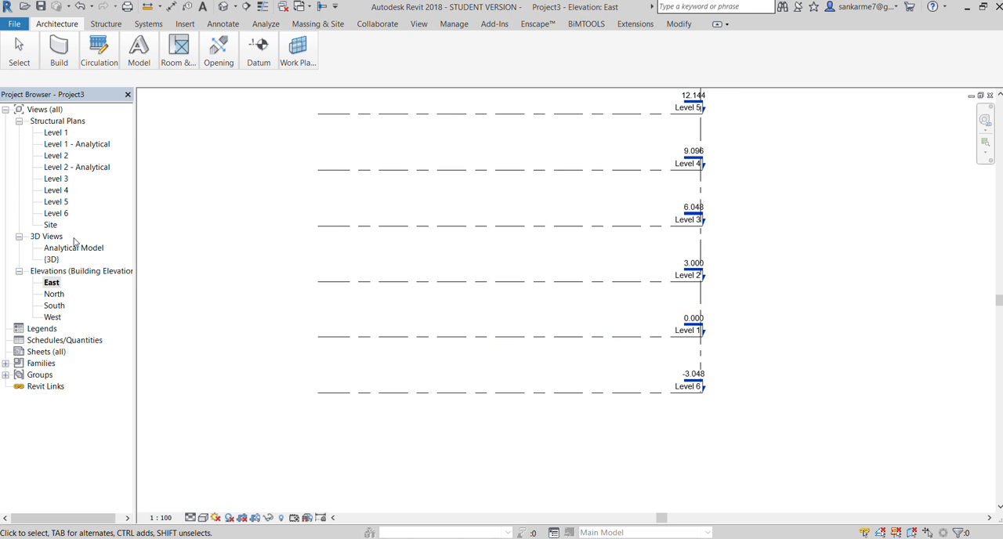
double_click(49, 214)
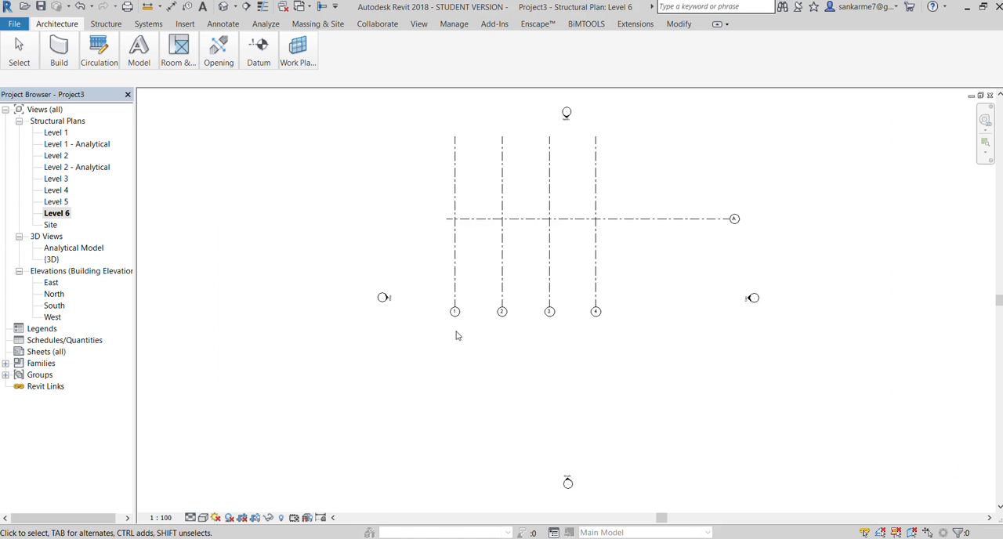
scroll(513, 162, up, 2)
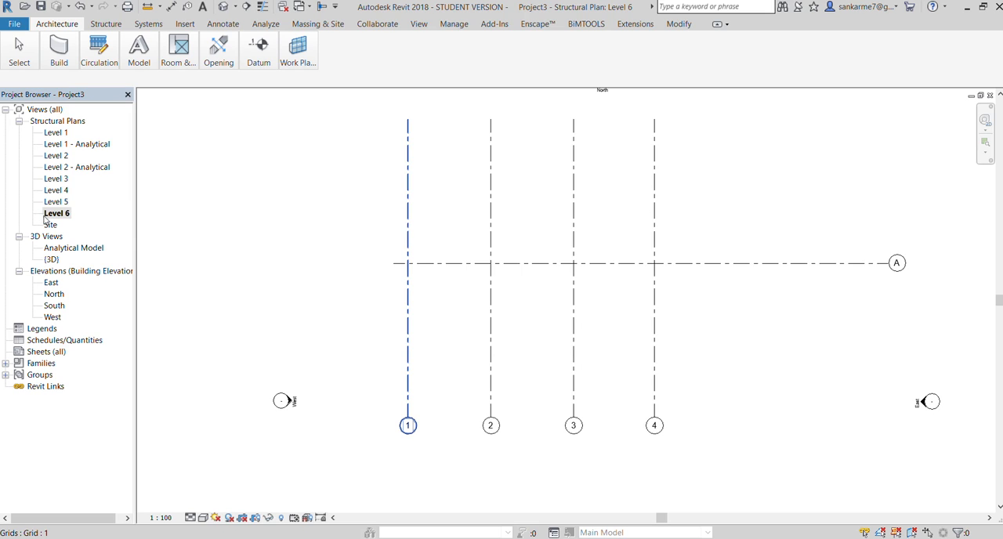
Open the East elevation view and rename the lowest level, Level 6, as G.L
double_click(50, 282)
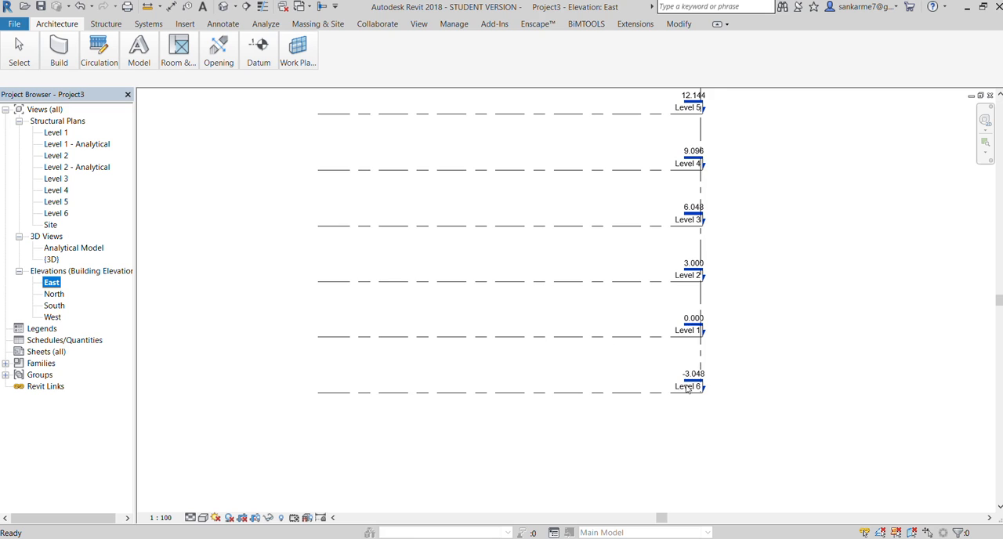
scroll(689, 388, up, 5)
double_click(717, 394)
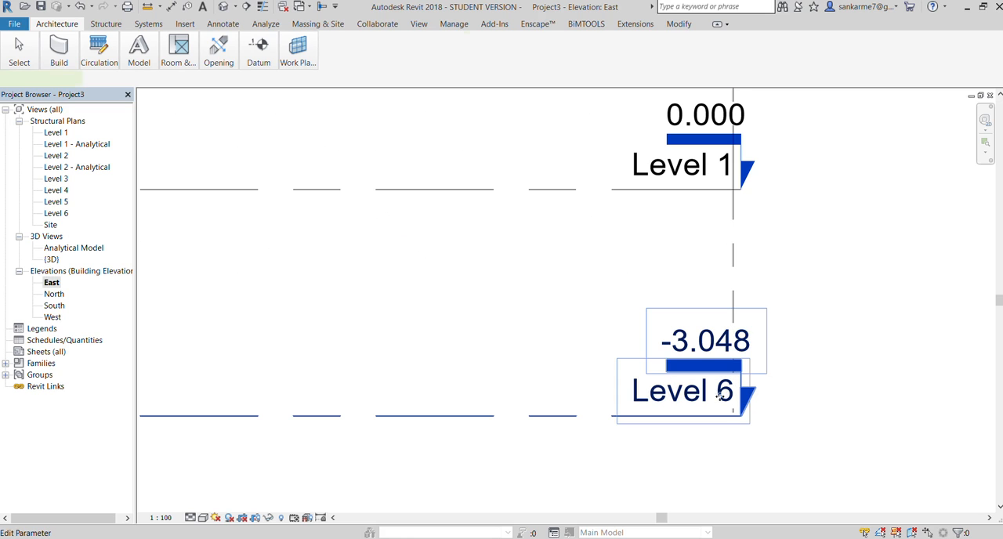
key(BackSpace)
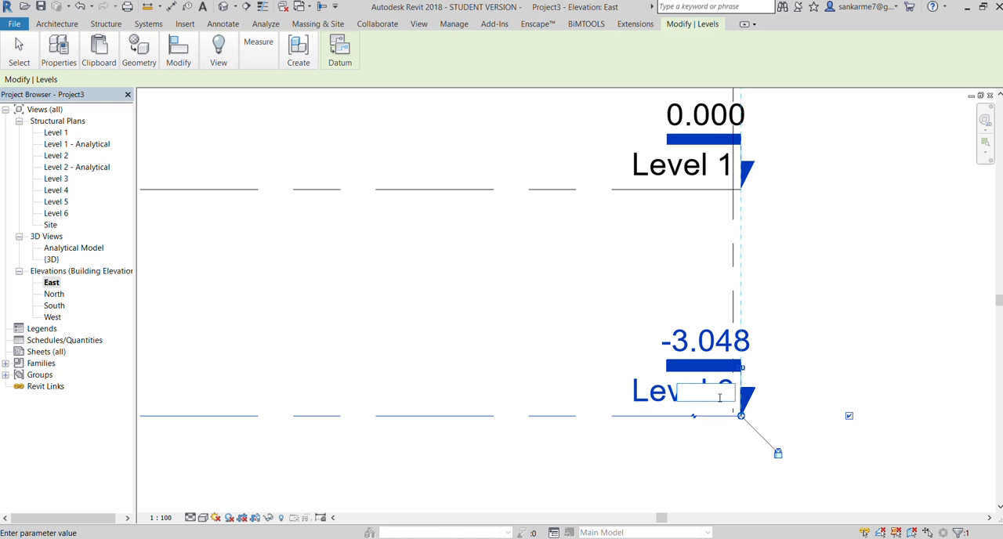
text(G.L)
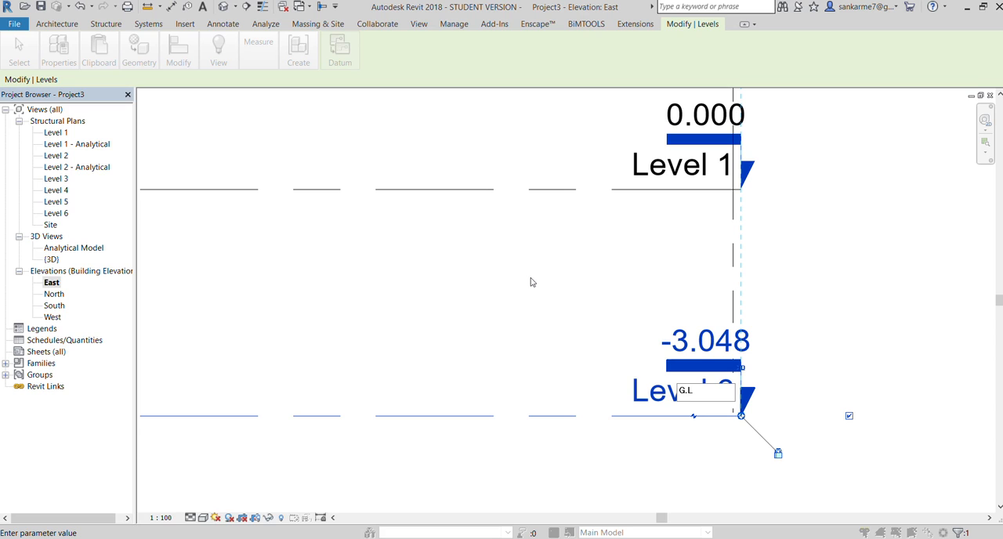
key(Return)
click(871, 338)
scroll(732, 371, down, 2)
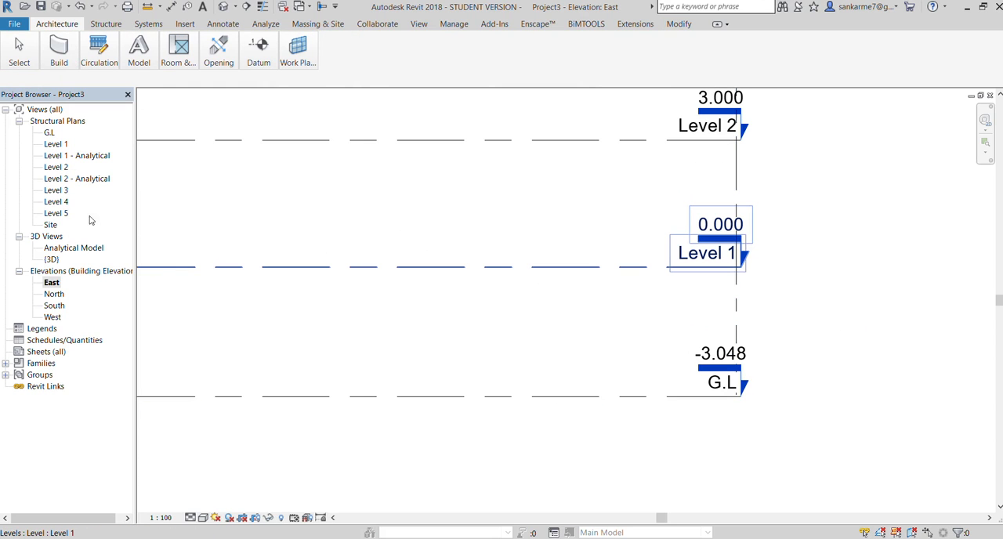
Examine the stacked levels in the East elevation, from G.L up to Level 5, with their names and elevations
click(51, 134)
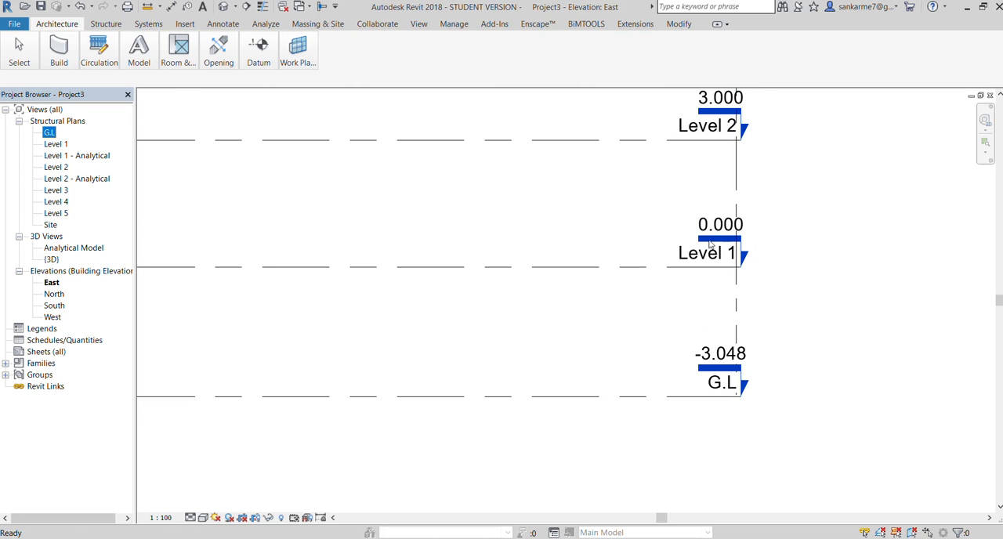
scroll(709, 240, up, 2)
scroll(699, 237, down, 5)
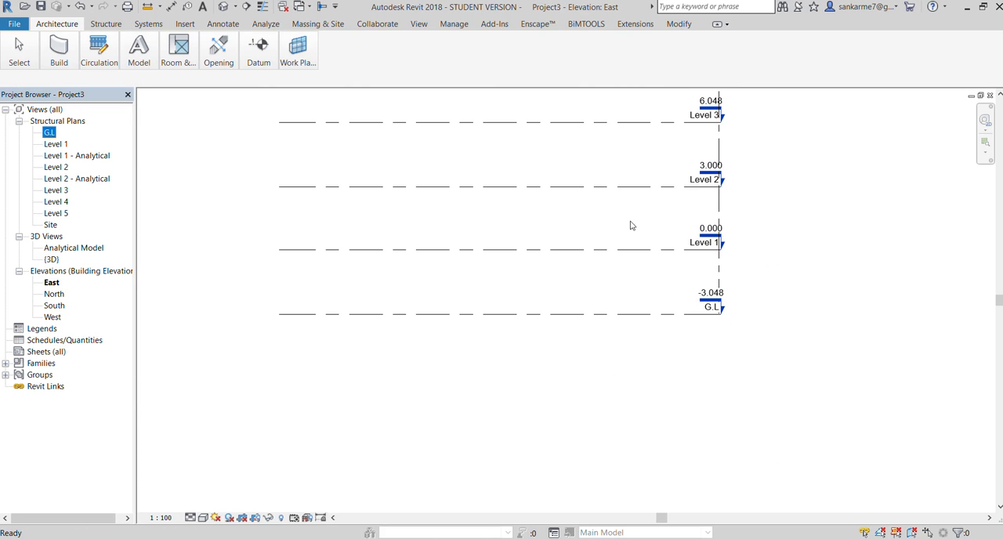
click(602, 370)
scroll(621, 390, down, 2)
scroll(675, 134, up, 3)
scroll(546, 266, down, 2)
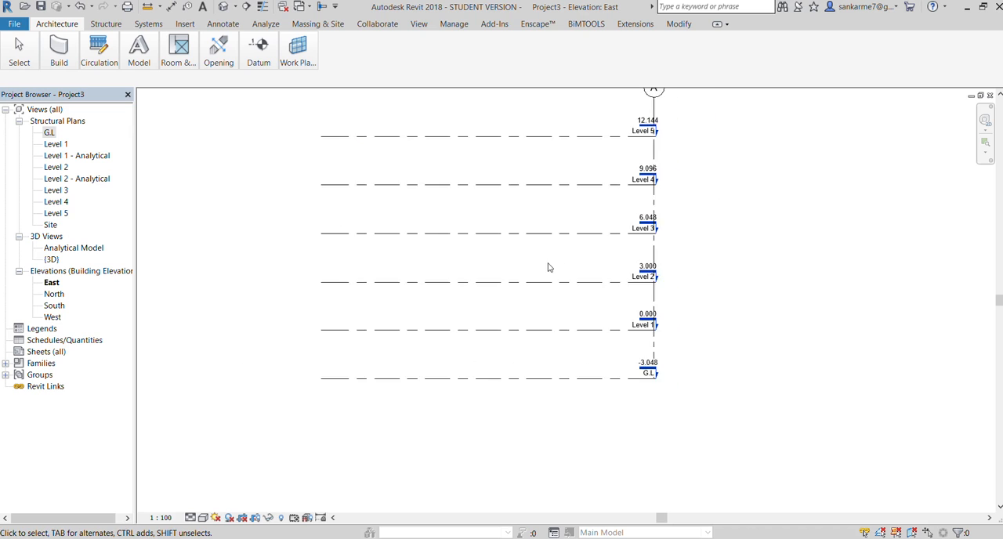
scroll(632, 388, up, 3)
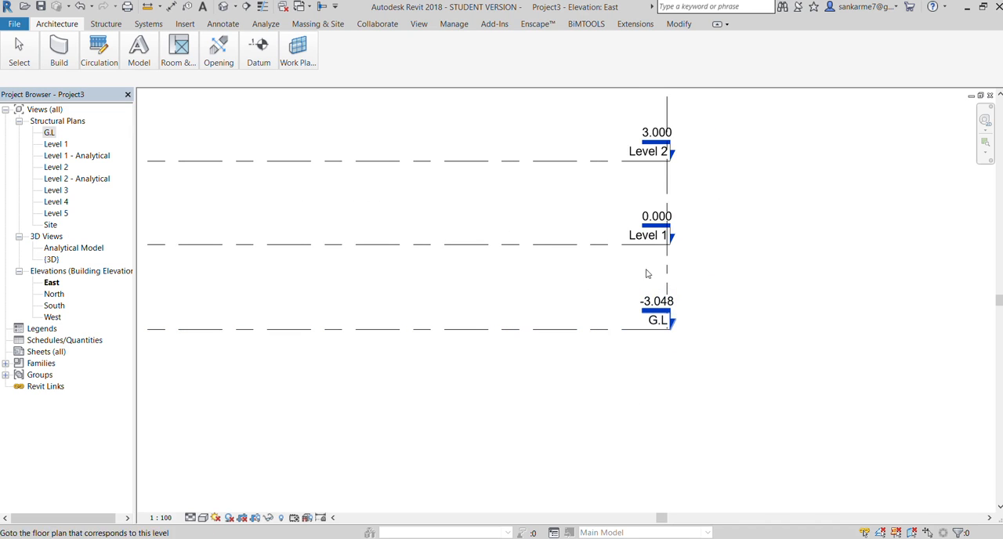
scroll(676, 390, down, 1)
scroll(675, 389, down, 2)
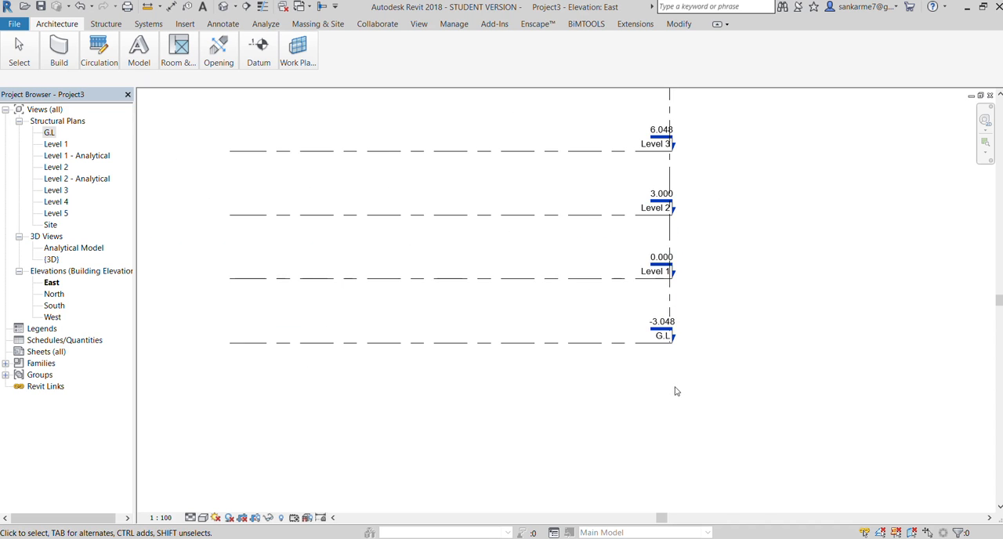
scroll(525, 161, up, 3)
scroll(643, 165, down, 2)
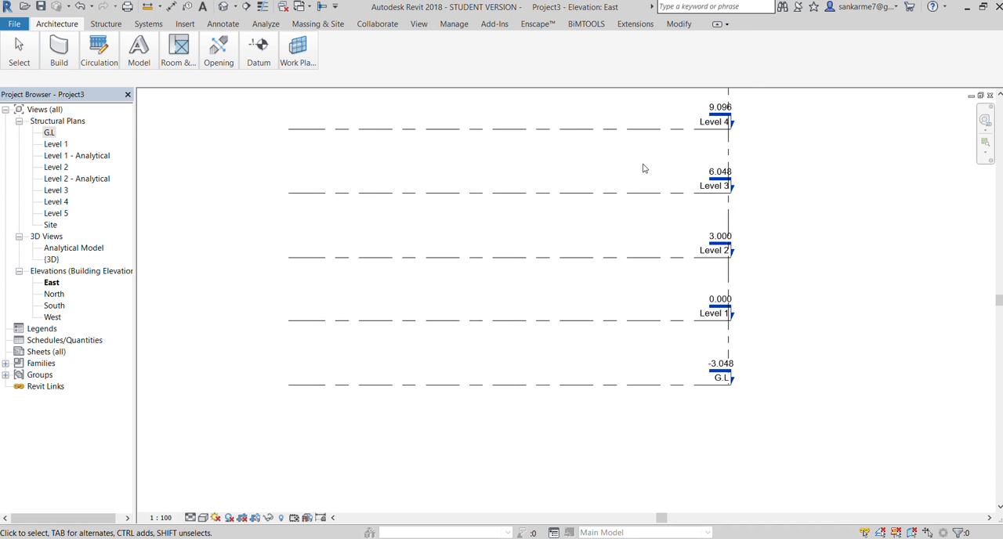
scroll(697, 311, up, 1)
scroll(710, 357, up, 2)
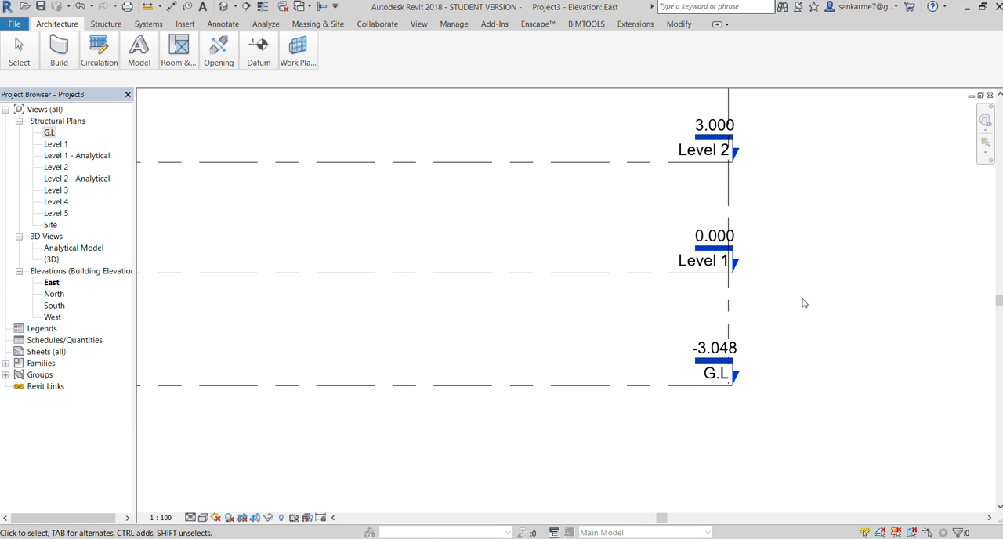
scroll(693, 367, down, 1)
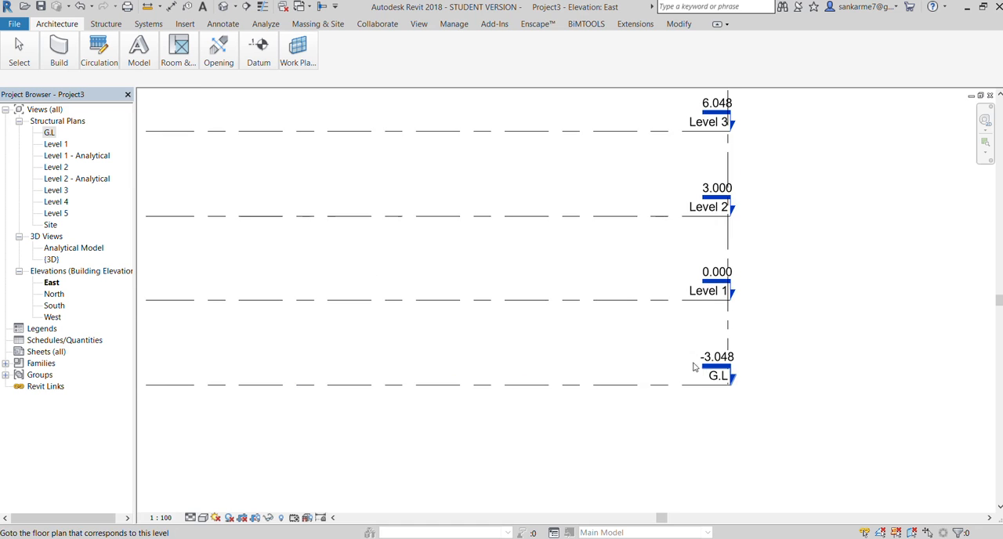
scroll(690, 220, down, 2)
scroll(708, 152, up, 3)
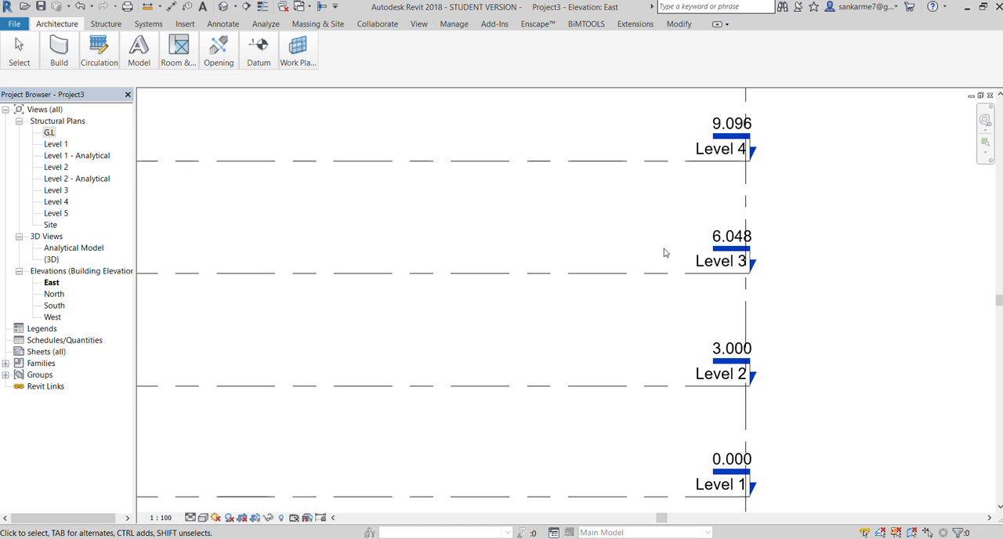
scroll(664, 252, down, 2)
scroll(689, 337, up, 2)
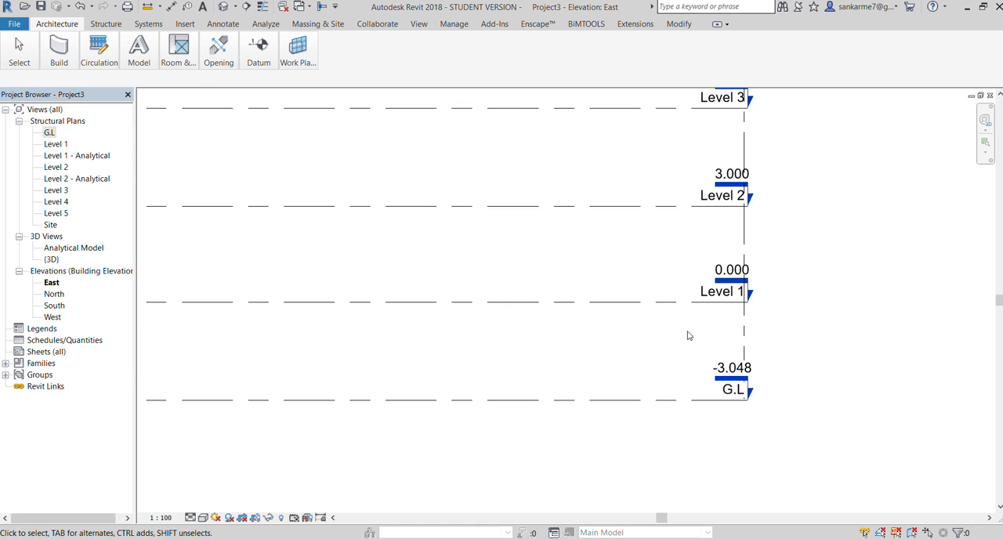
scroll(698, 349, down, 1)
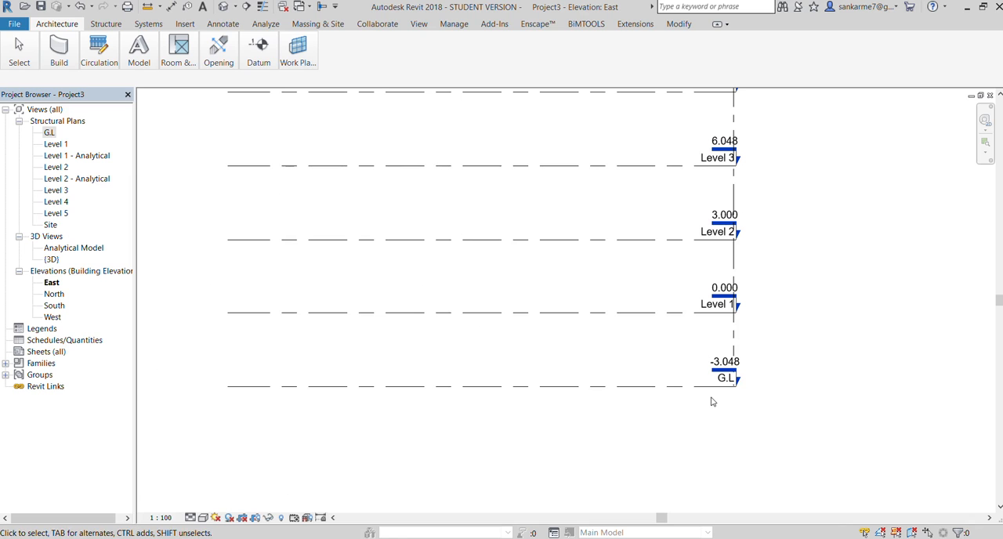
Open the G.L structural plan and set up structural column placement with an unconnected depth of 10' 0"
double_click(50, 132)
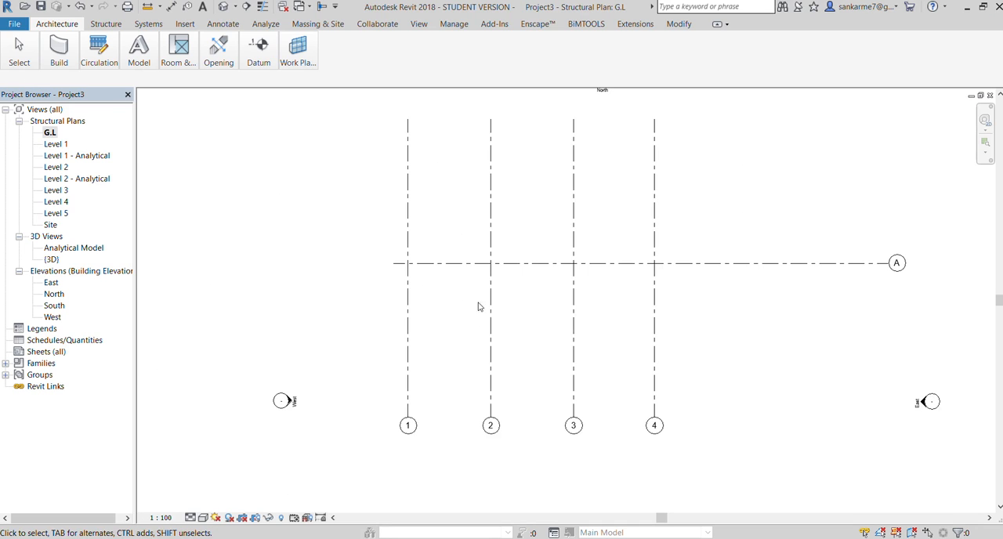
scroll(419, 277, up, 3)
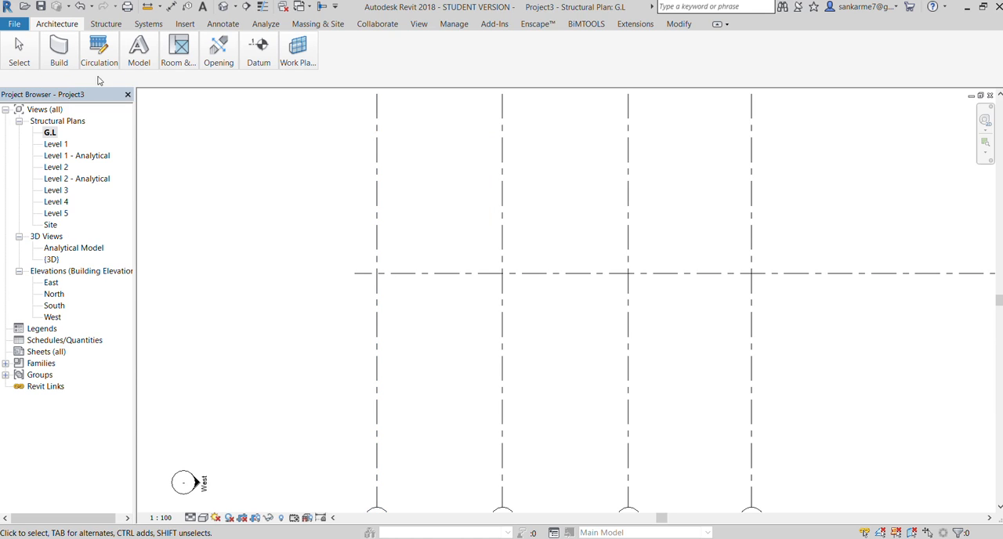
click(100, 26)
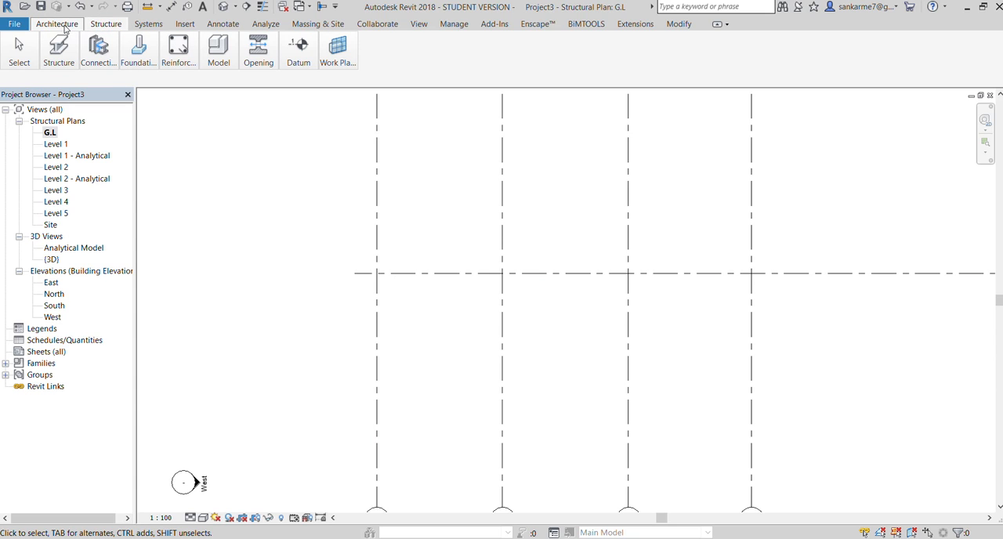
click(65, 28)
click(96, 23)
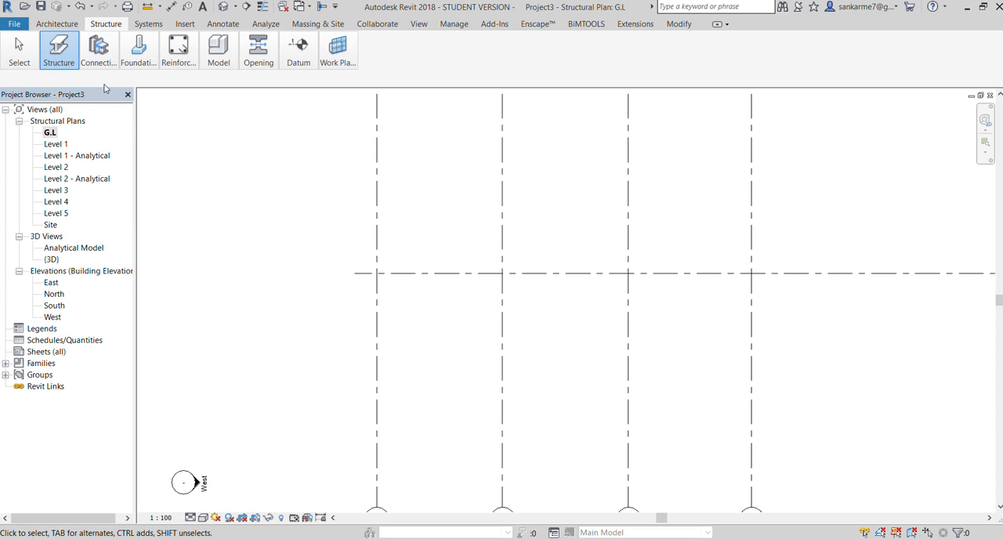
key(c)
key(l)
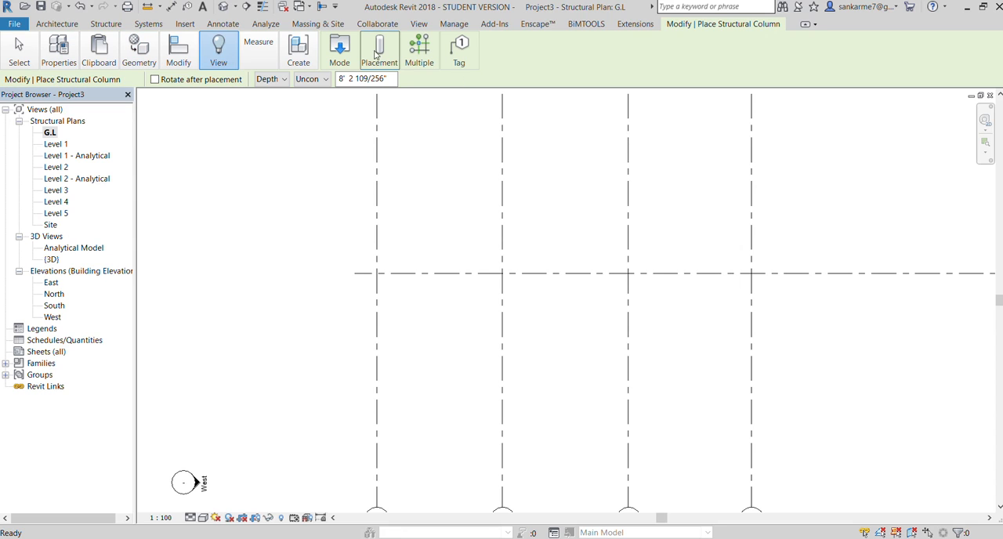
double_click(389, 82)
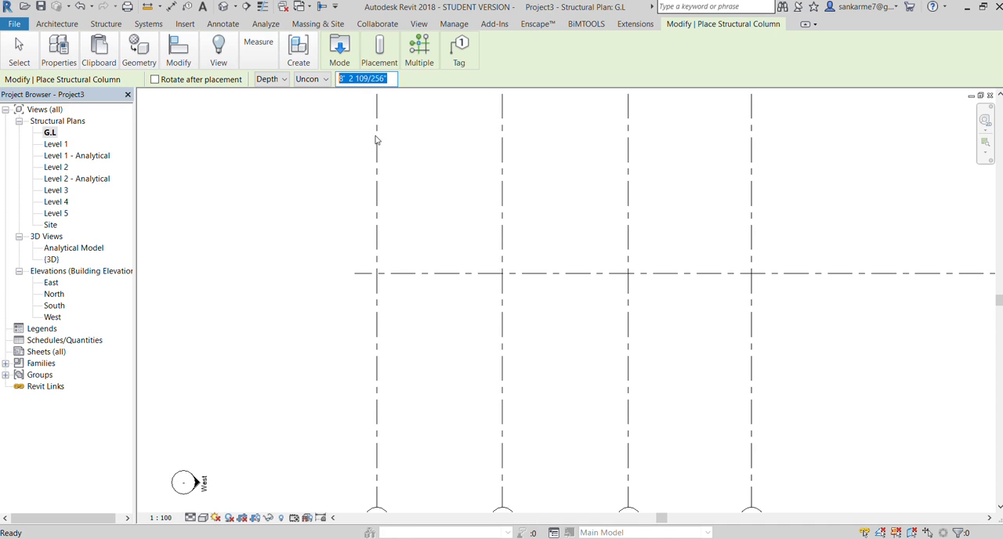
text(10'  0)
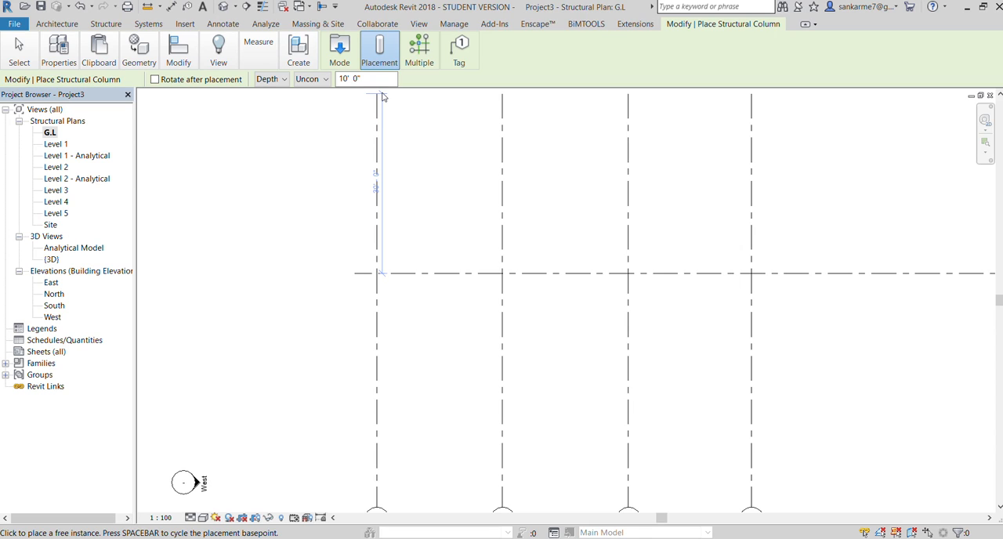
key(Escape)
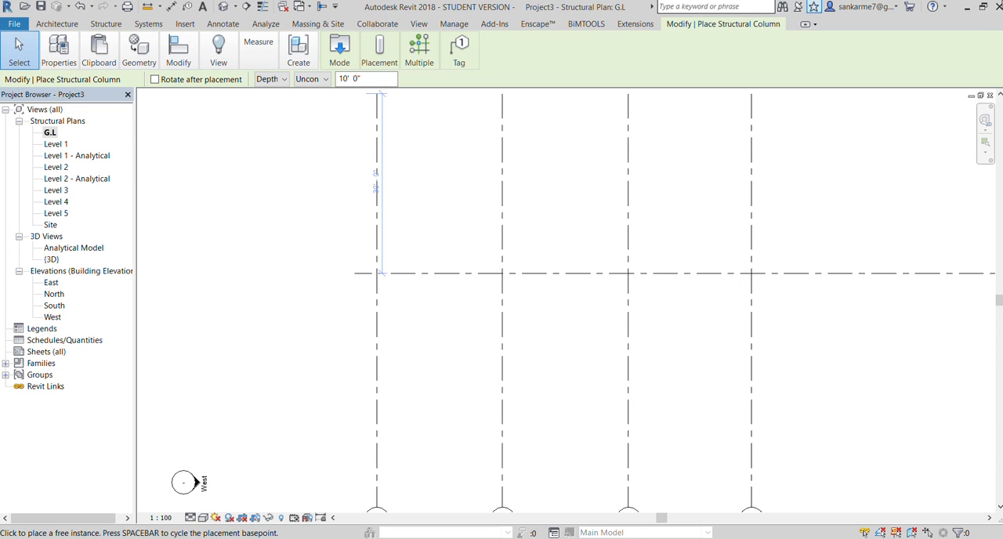
Place a 300 x 450mm Concrete-Rectangular-Column at the intersection of grid lines 1 and A
click(366, 62)
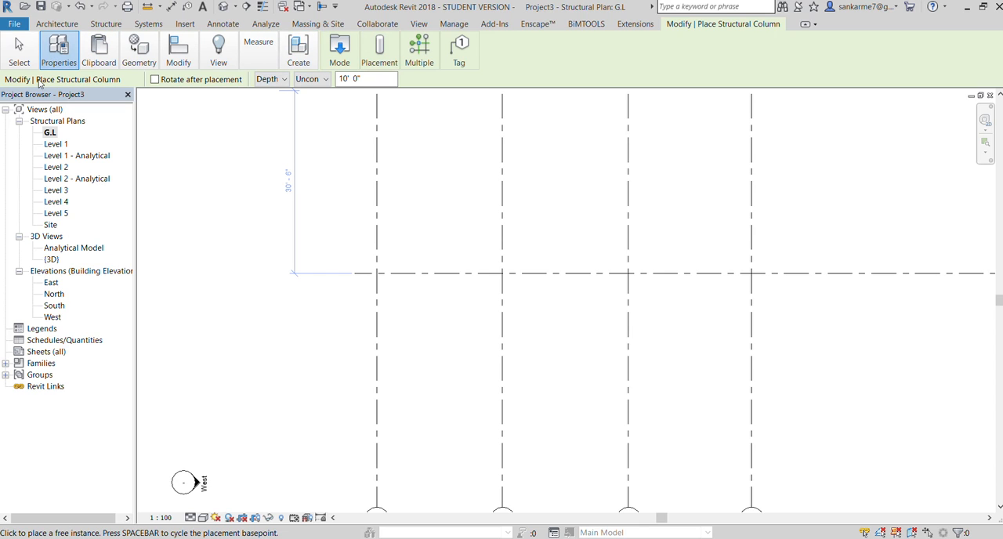
click(110, 94)
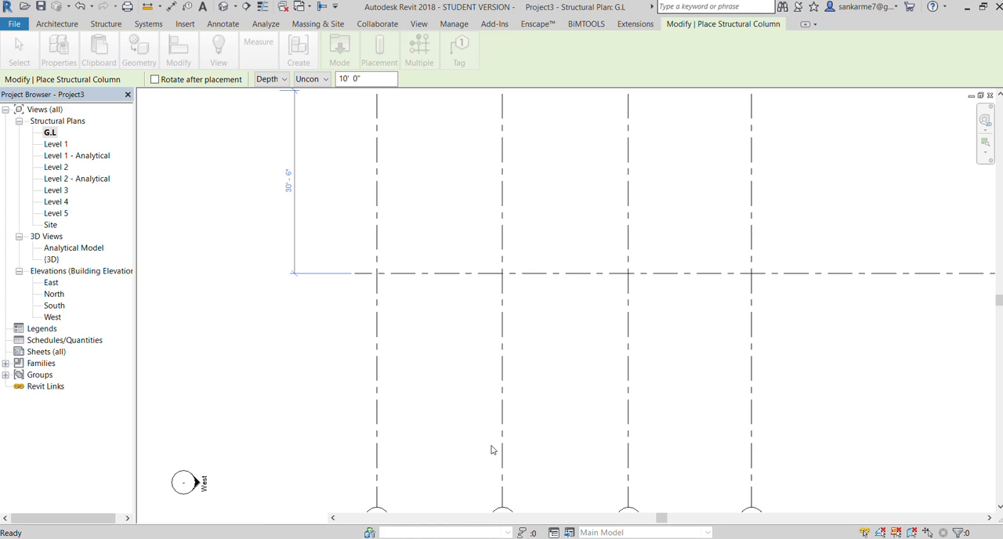
scroll(381, 290, up, 3)
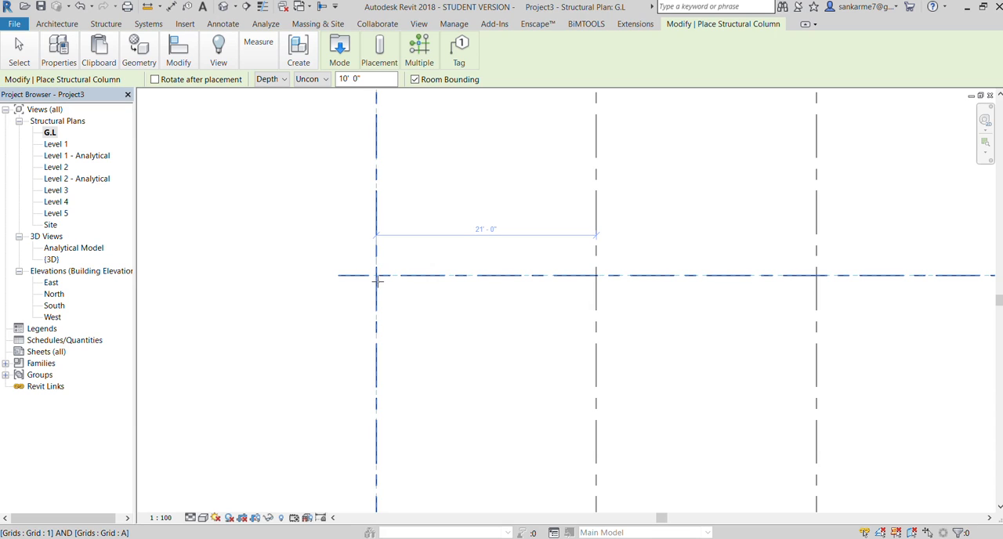
click(377, 278)
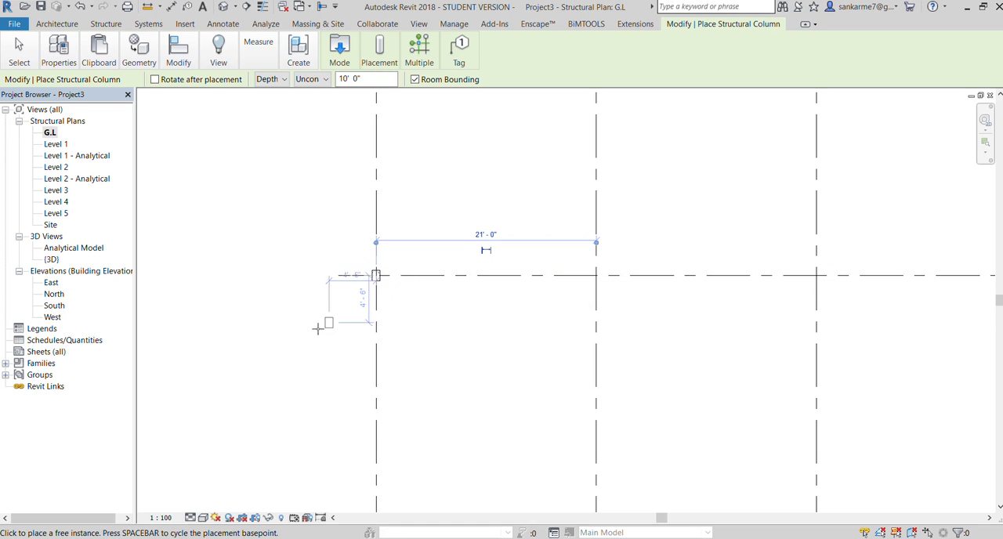
scroll(368, 276, up, 6)
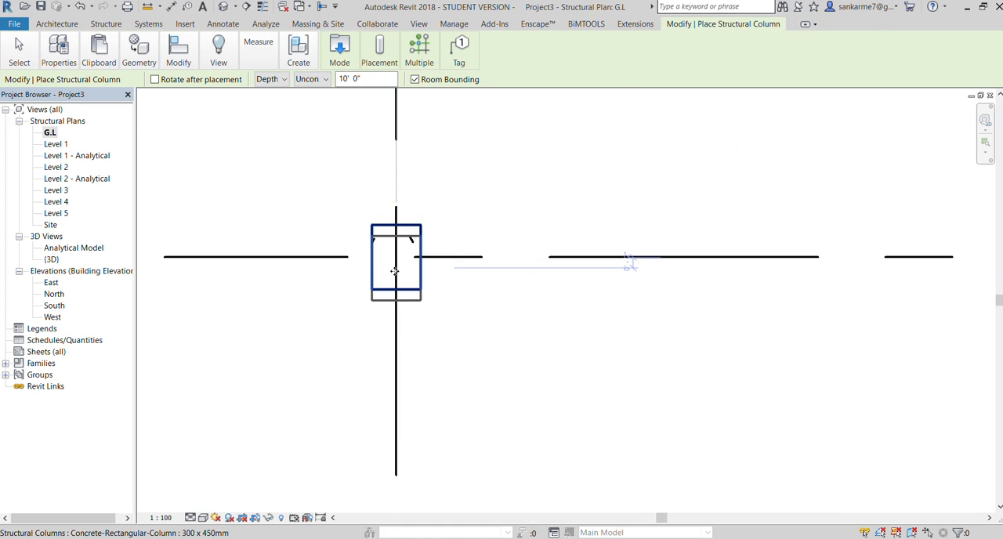
scroll(343, 238, down, 5)
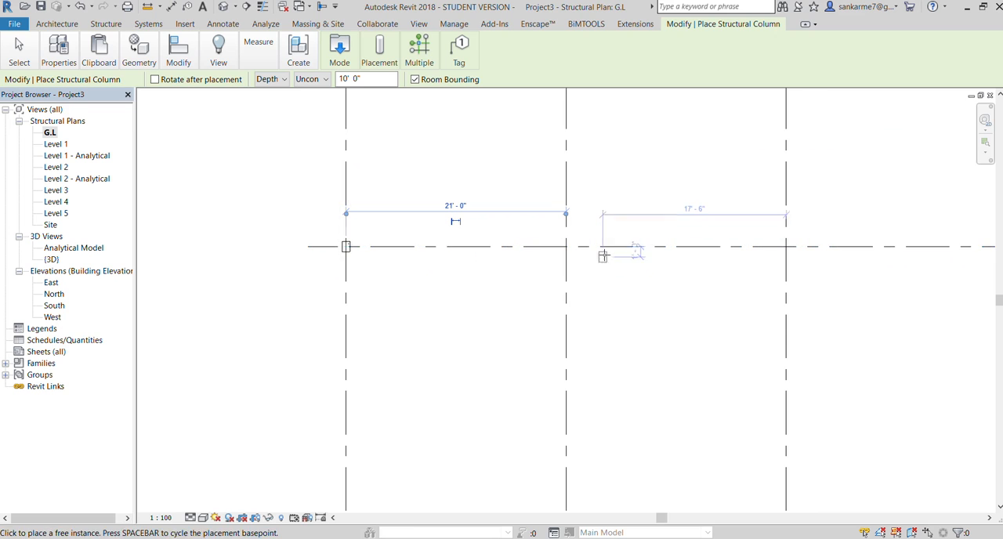
Place 300 x 450mm concrete columns where grid line A crosses grid lines 2, 3 and 4
scroll(596, 252, up, 3)
scroll(564, 249, up, 2)
click(534, 246)
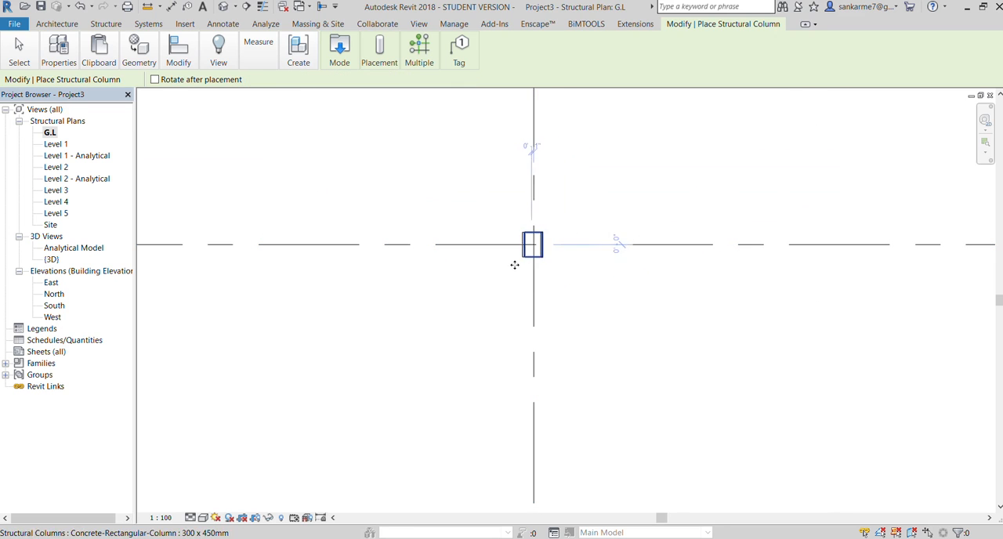
scroll(458, 297, down, 5)
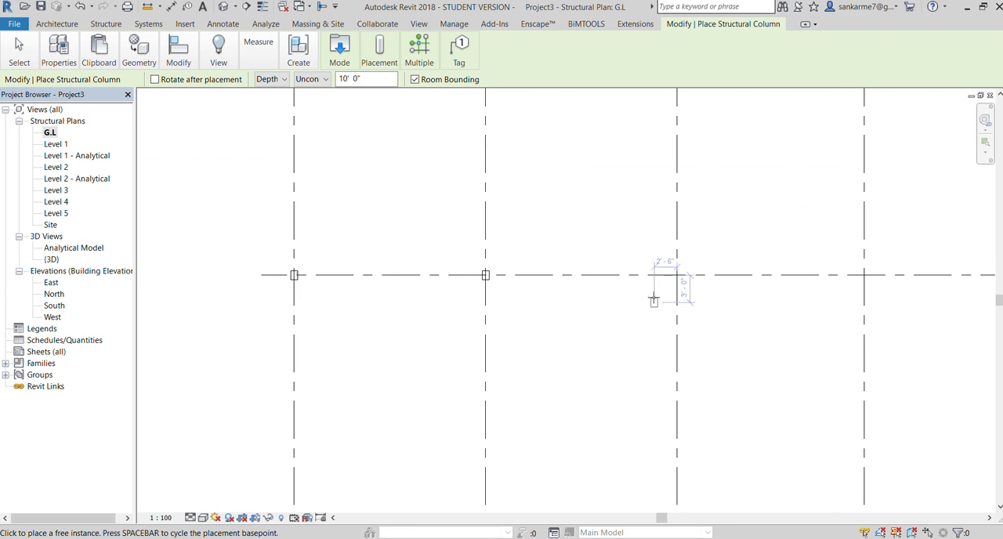
scroll(651, 286, up, 3)
click(668, 278)
scroll(471, 297, down, 5)
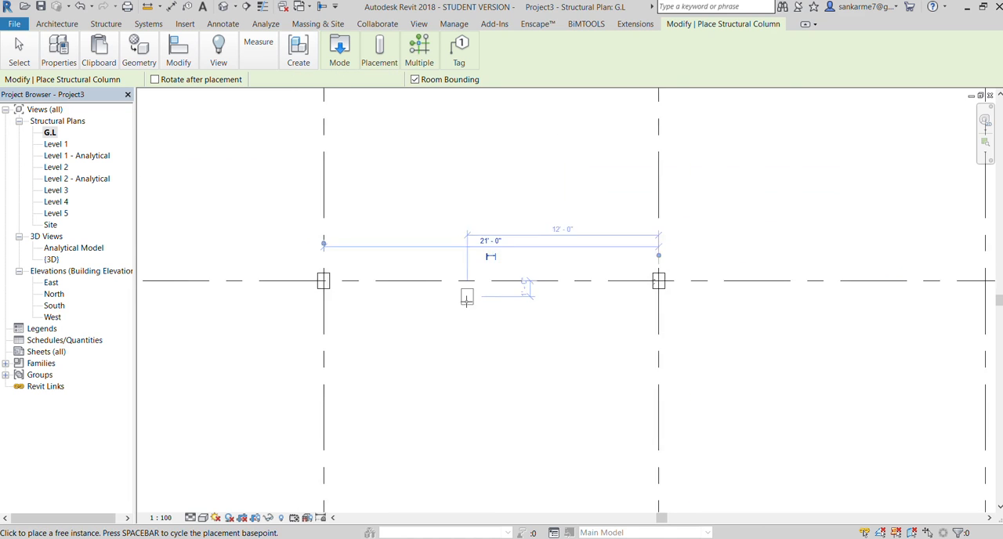
scroll(468, 298, down, 2)
scroll(674, 294, up, 4)
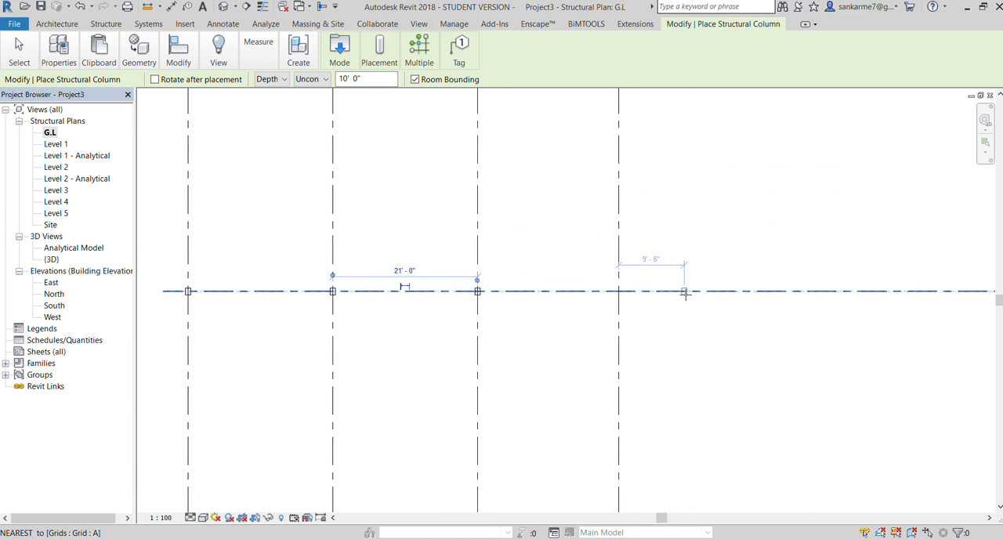
scroll(603, 302, up, 2)
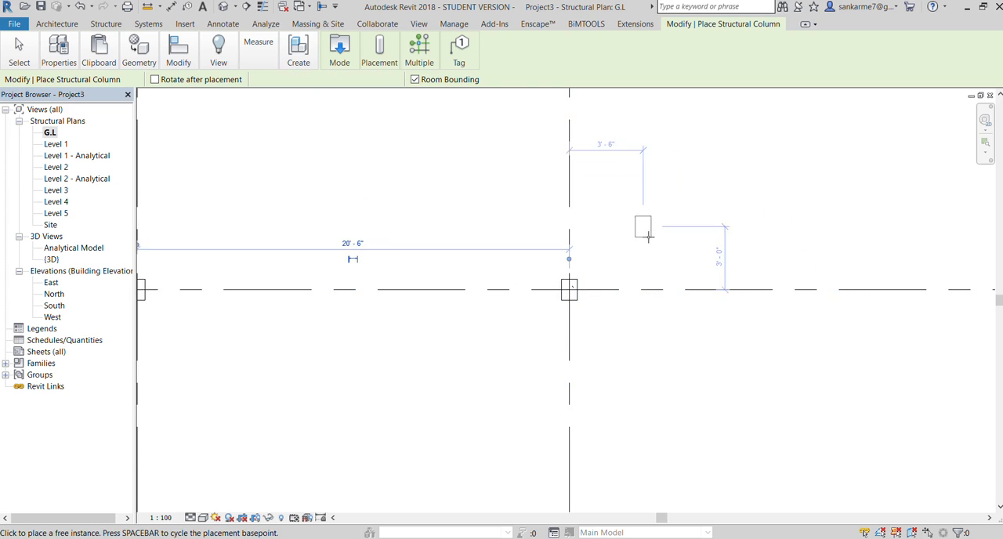
End the structural column placement along grid line A
scroll(667, 224, down, 3)
scroll(196, 251, up, 5)
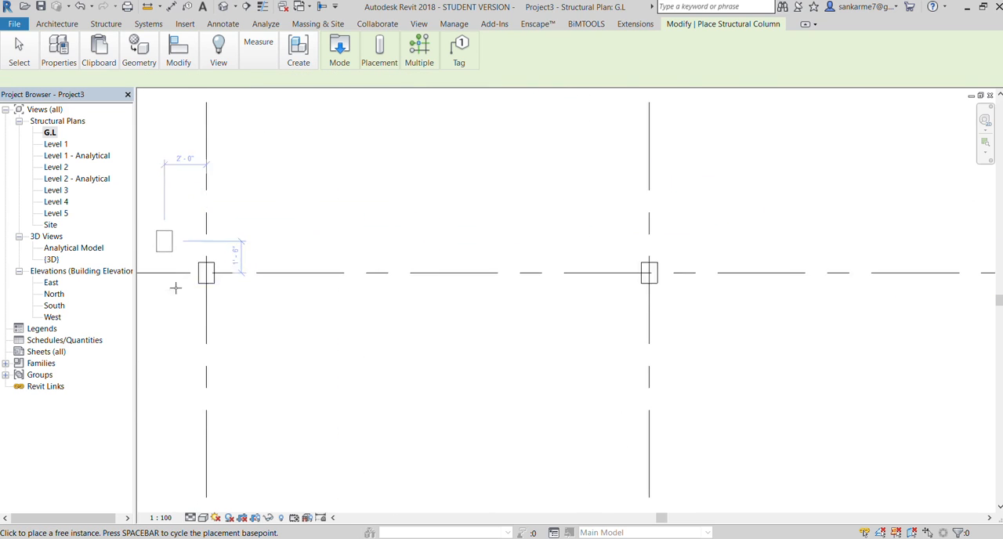
scroll(356, 260, down, 2)
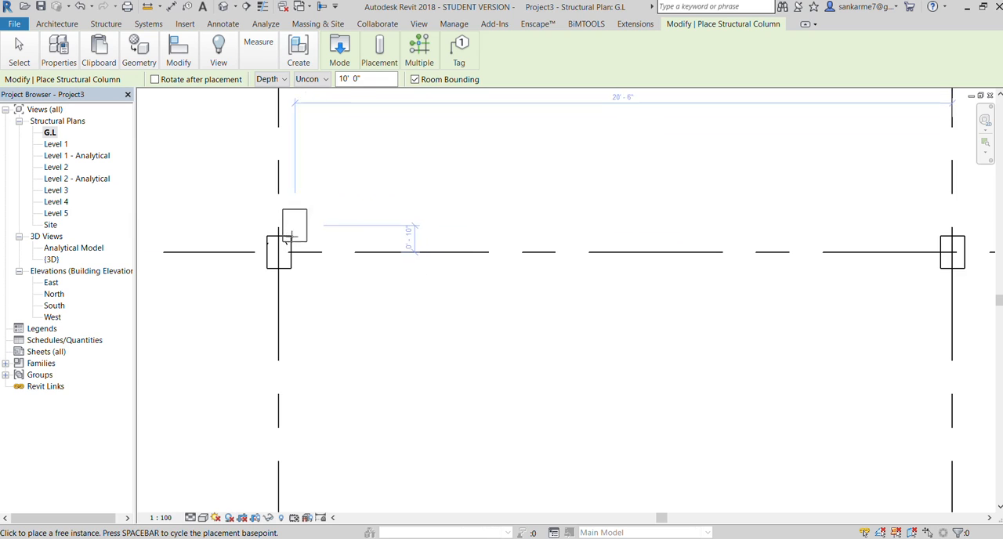
key(Escape)
key(Escape)
scroll(384, 290, down, 3)
scroll(337, 282, up, 2)
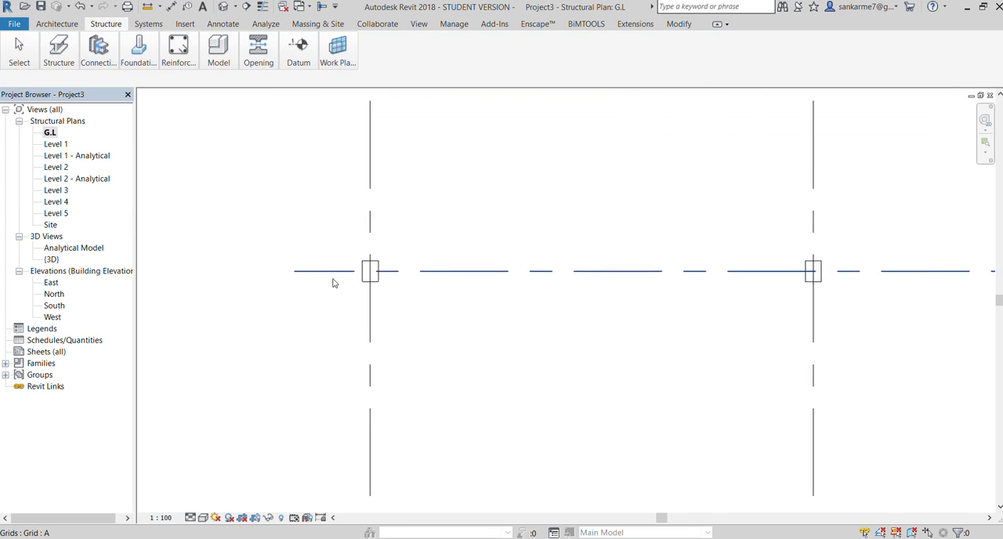
Dimension the width and depth of the 300 x 450mm column at grid lines 1 and A
click(222, 24)
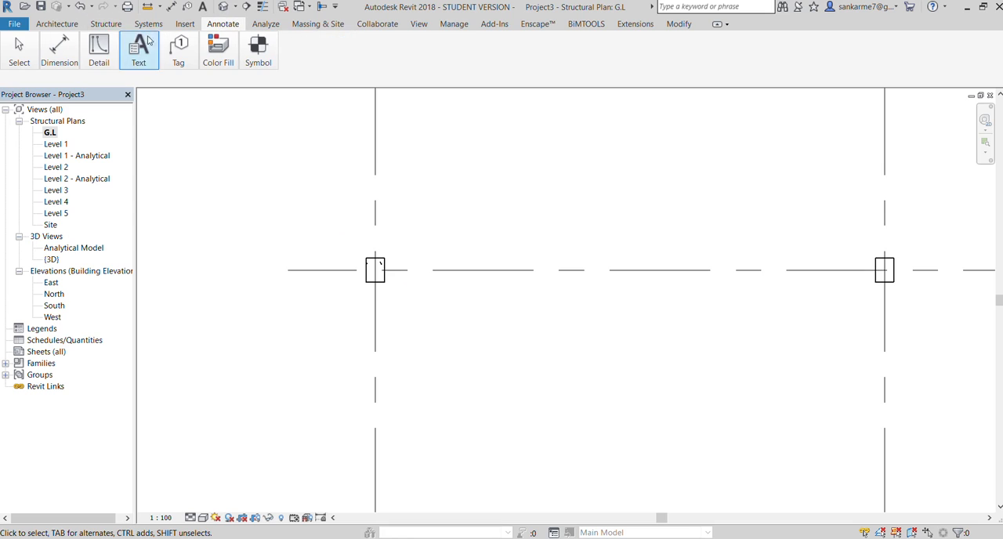
click(60, 54)
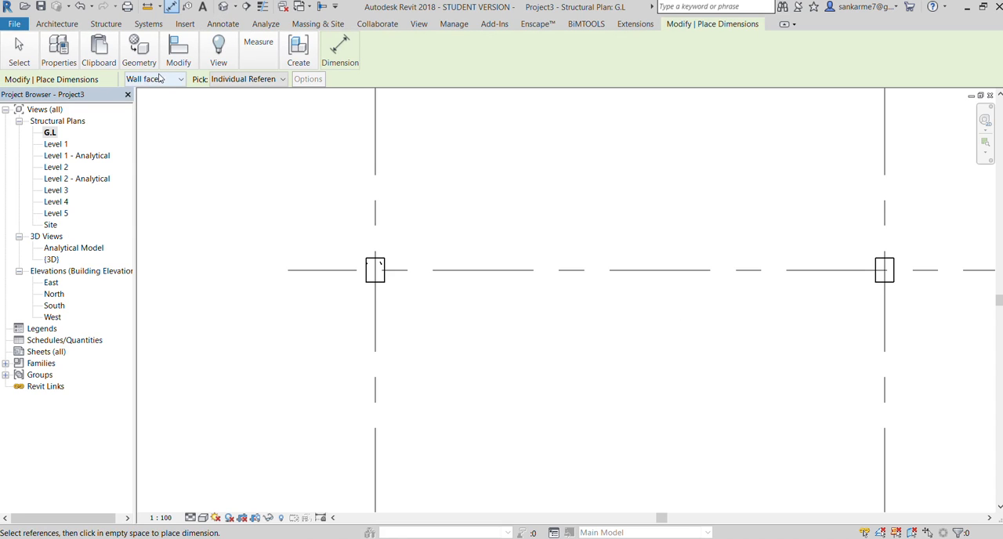
scroll(363, 281, up, 2)
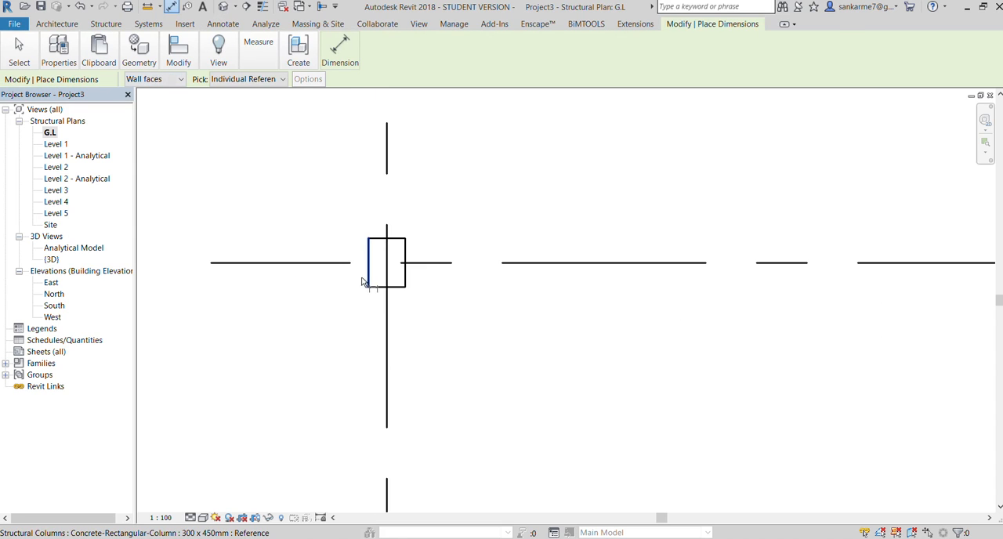
click(403, 271)
click(409, 404)
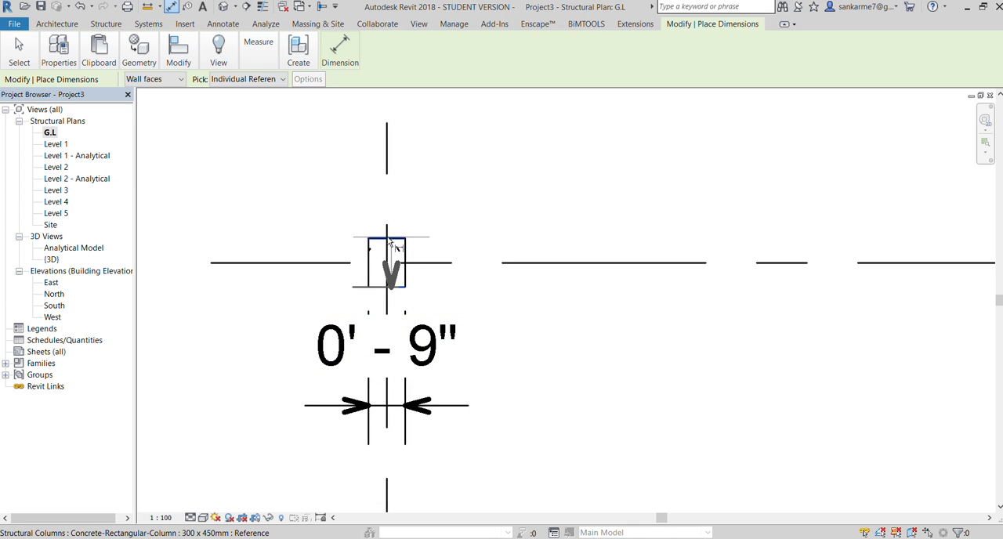
click(388, 239)
click(282, 240)
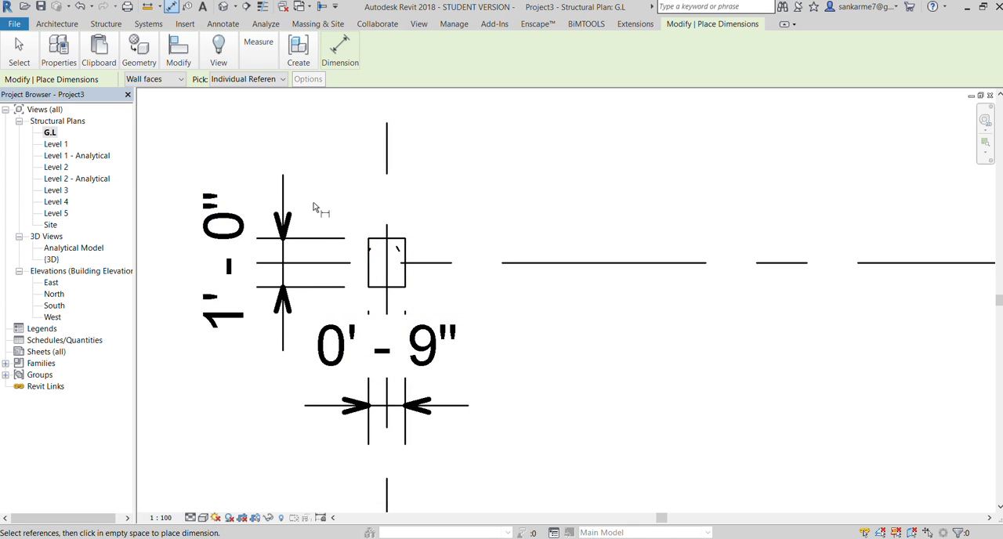
scroll(313, 202, down, 6)
scroll(427, 290, down, 3)
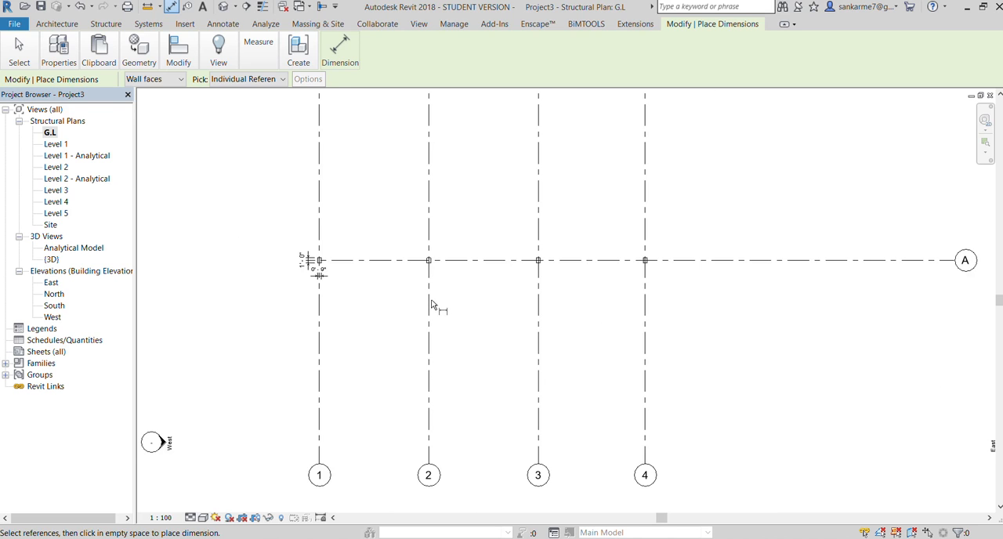
scroll(407, 301, up, 2)
scroll(149, 302, up, 3)
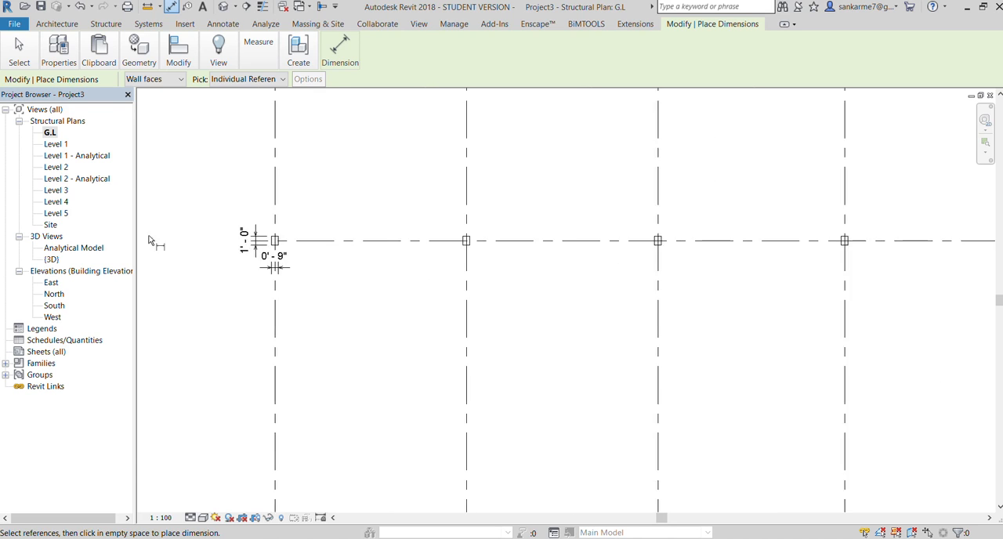
key(Escape)
key(Escape)
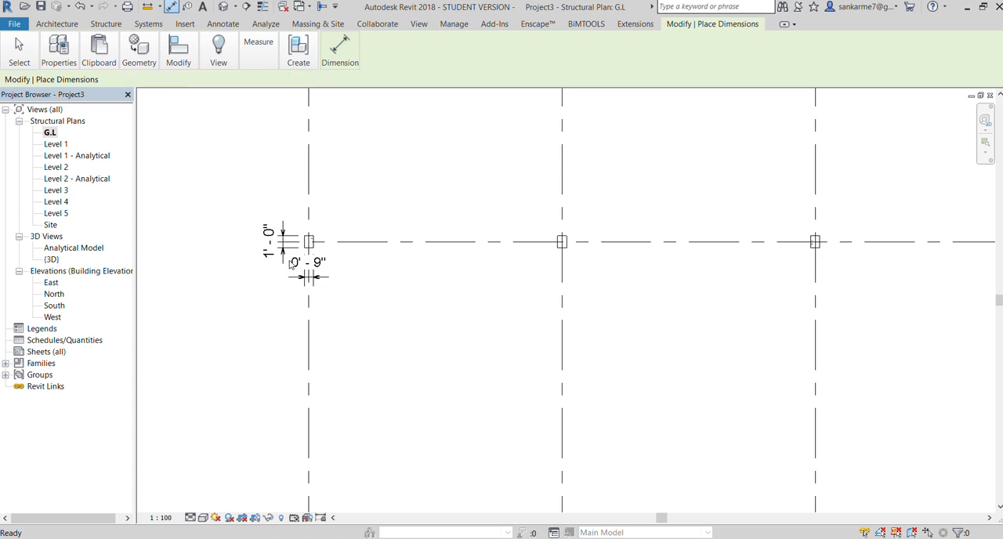
Delete the width and depth dimensions from the column at grid lines 1 and A
click(284, 249)
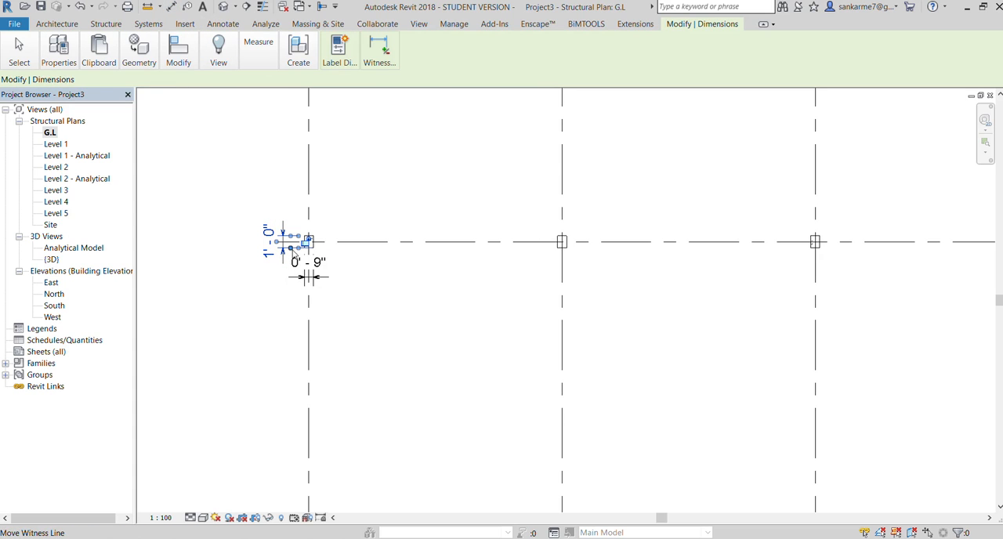
key(Delete)
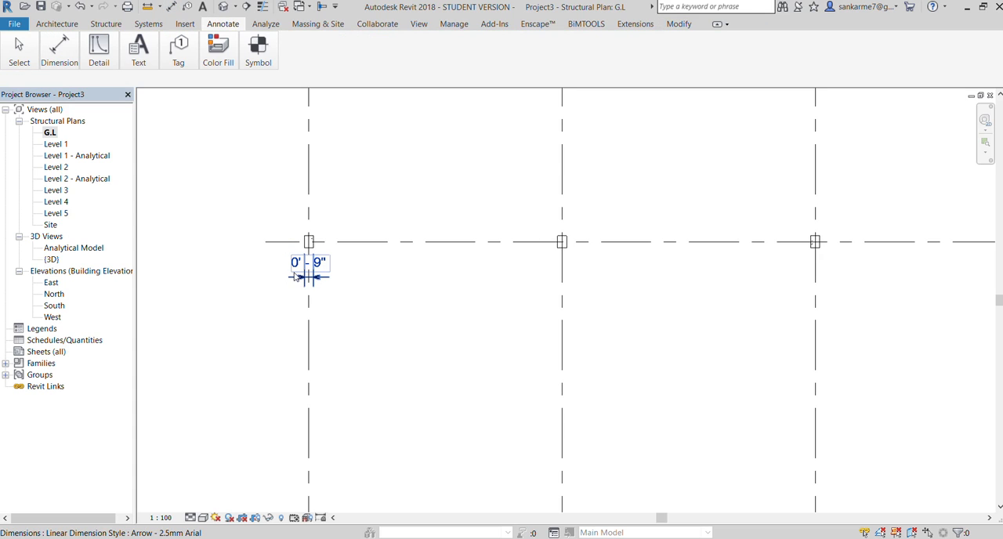
click(295, 276)
key(Delete)
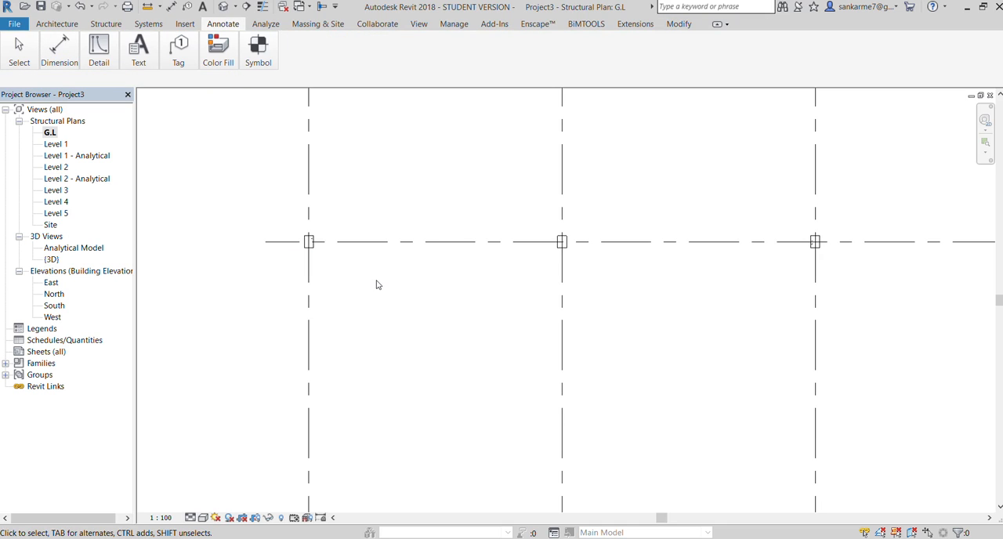
Change the column where grid lines 2 and A cross to the Concrete-Rectangular-Column type C2
click(551, 249)
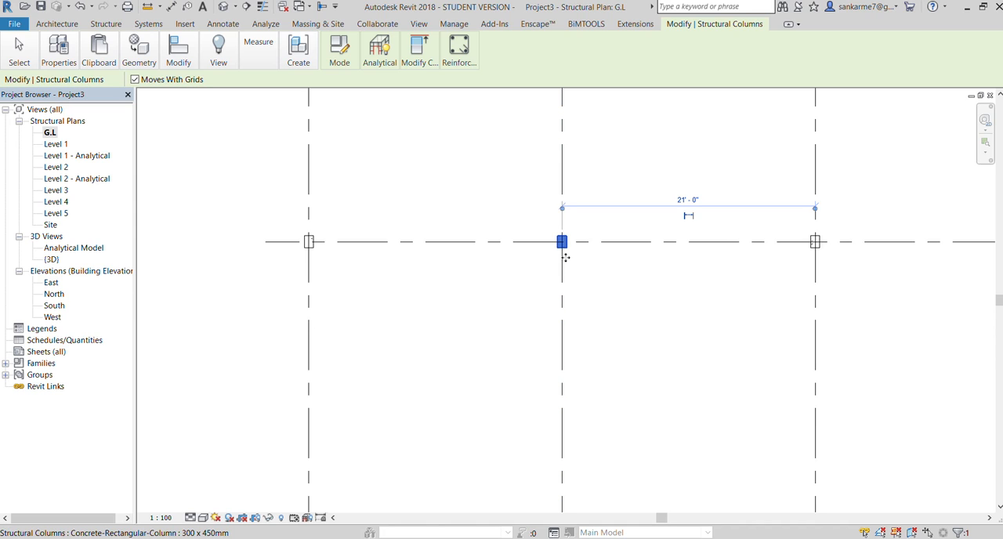
scroll(565, 243, up, 2)
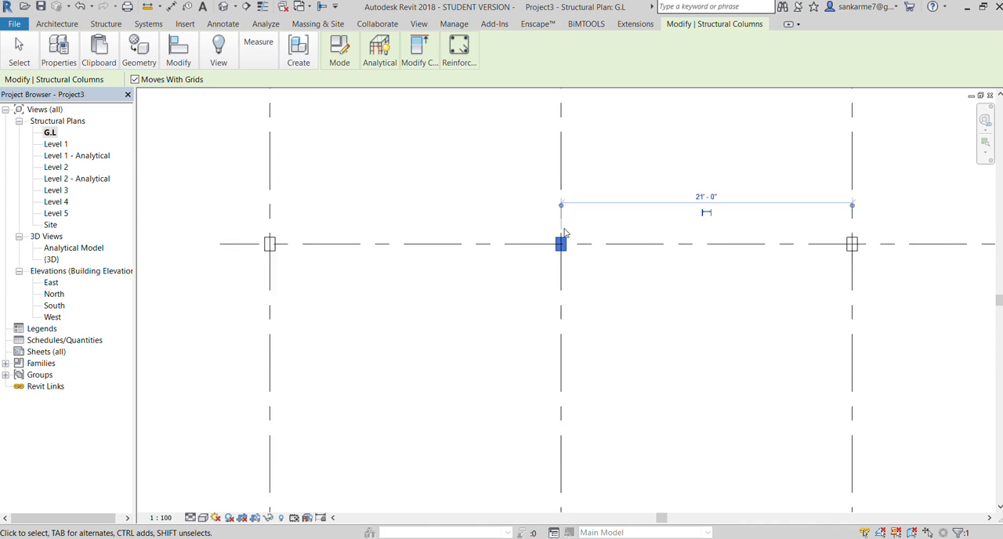
middle_drag(551, 262, 545, 271)
scroll(556, 262, down, 1)
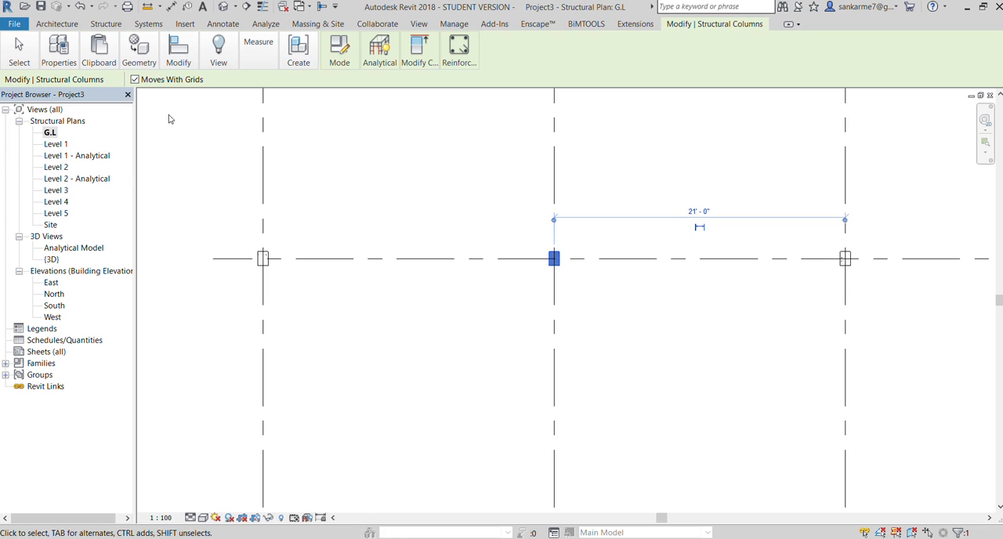
click(59, 51)
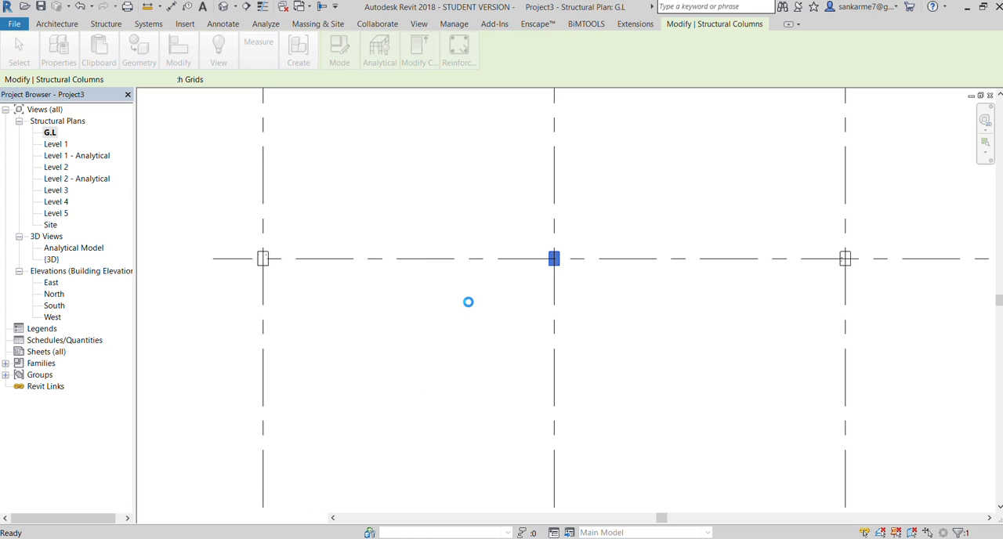
scroll(462, 294, down, 2)
click(269, 211)
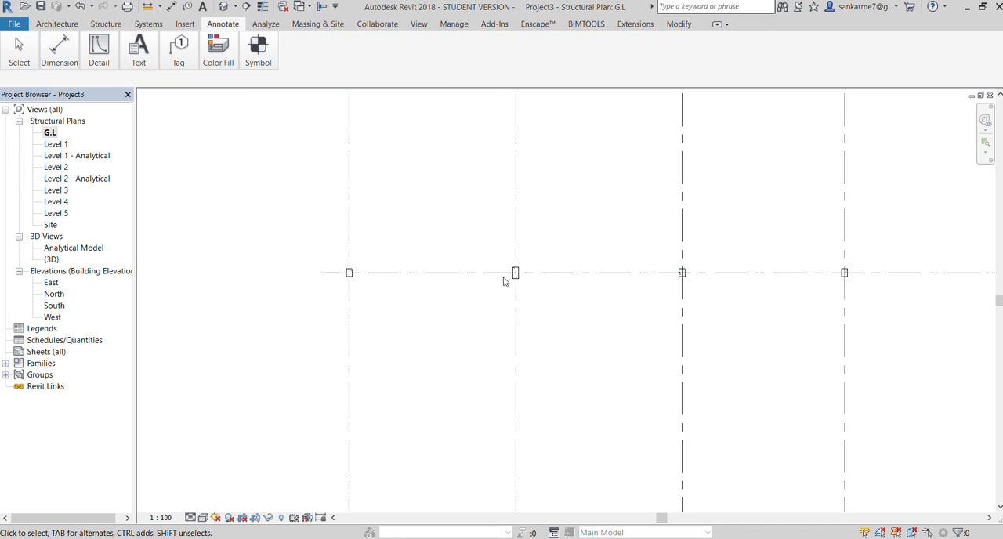
Compare the C2 column at grid lines 2 and A with the neighbouring 300 x 450mm columns
scroll(504, 281, up, 5)
click(457, 272)
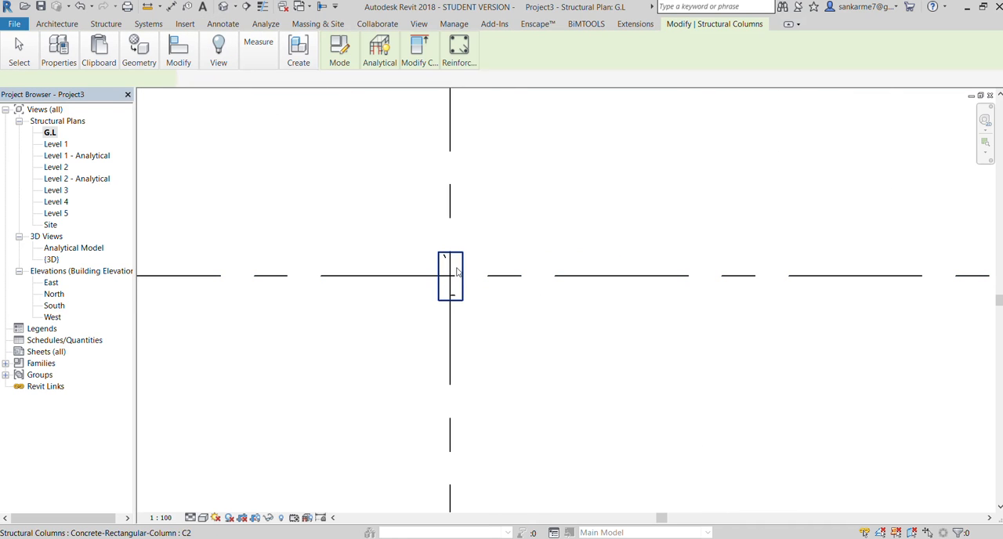
scroll(553, 282, down, 8)
scroll(696, 278, up, 5)
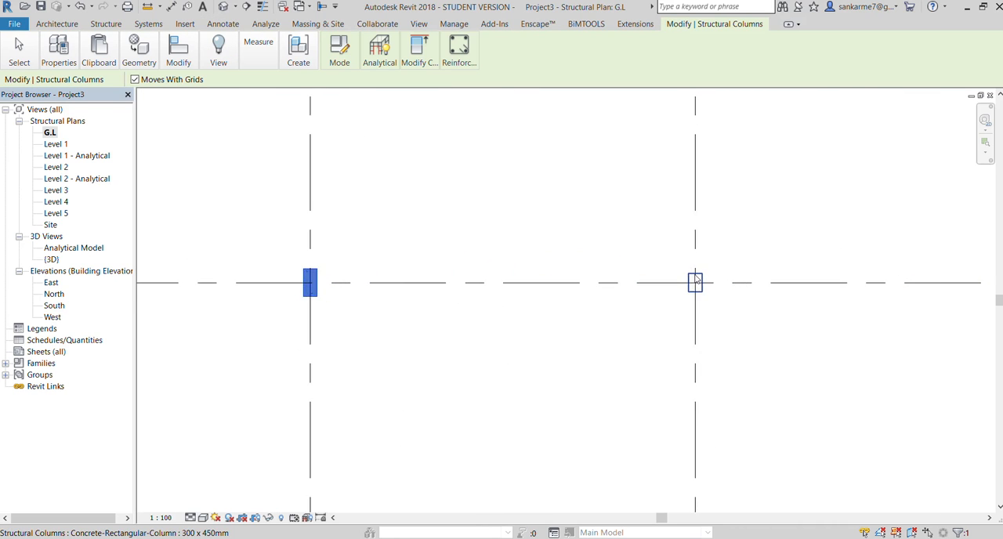
scroll(696, 278, up, 2)
scroll(696, 271, down, 6)
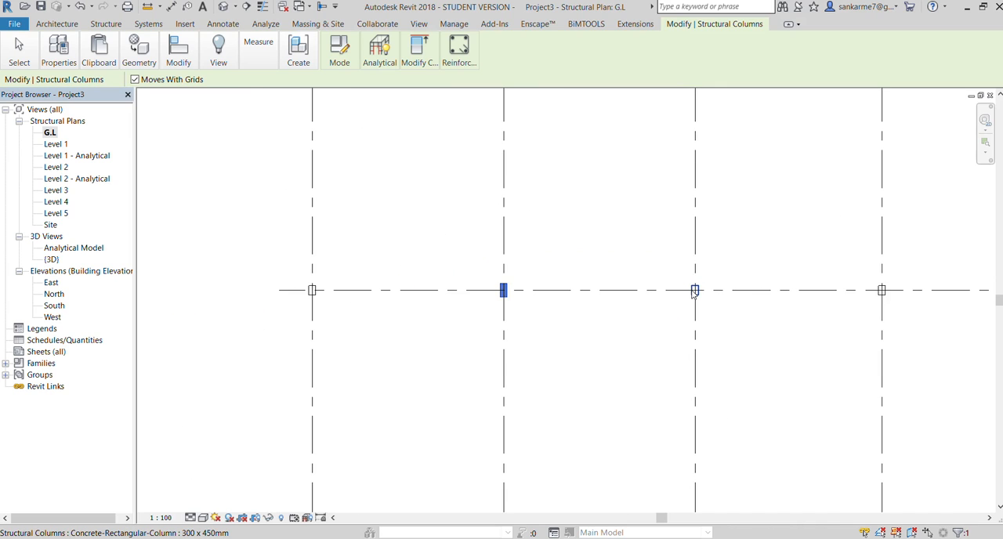
scroll(450, 294, up, 10)
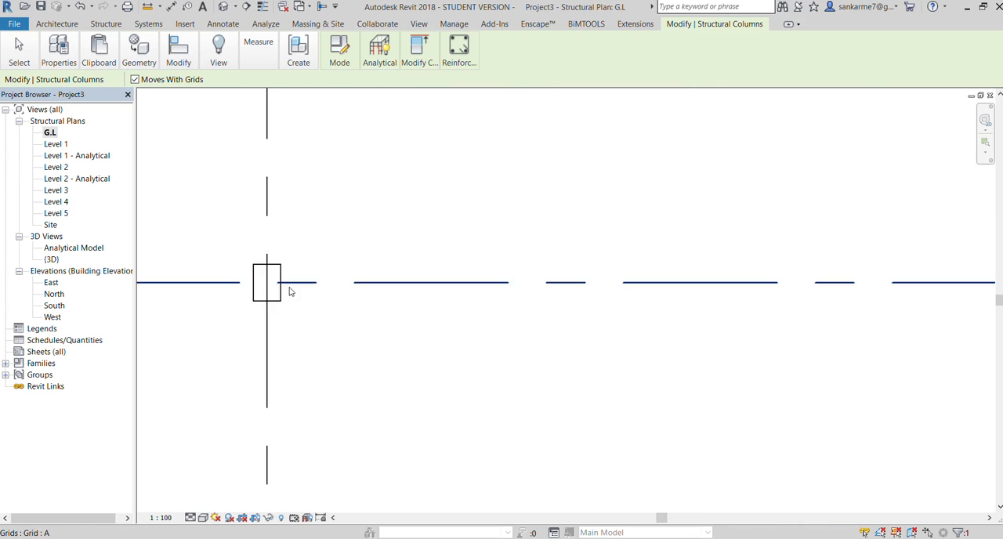
scroll(279, 304, down, 5)
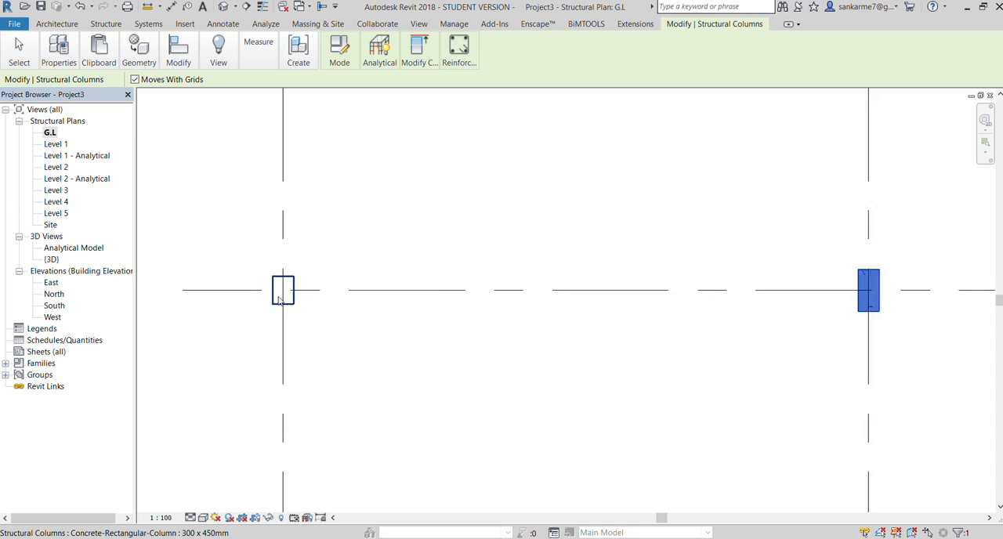
scroll(278, 301, up, 3)
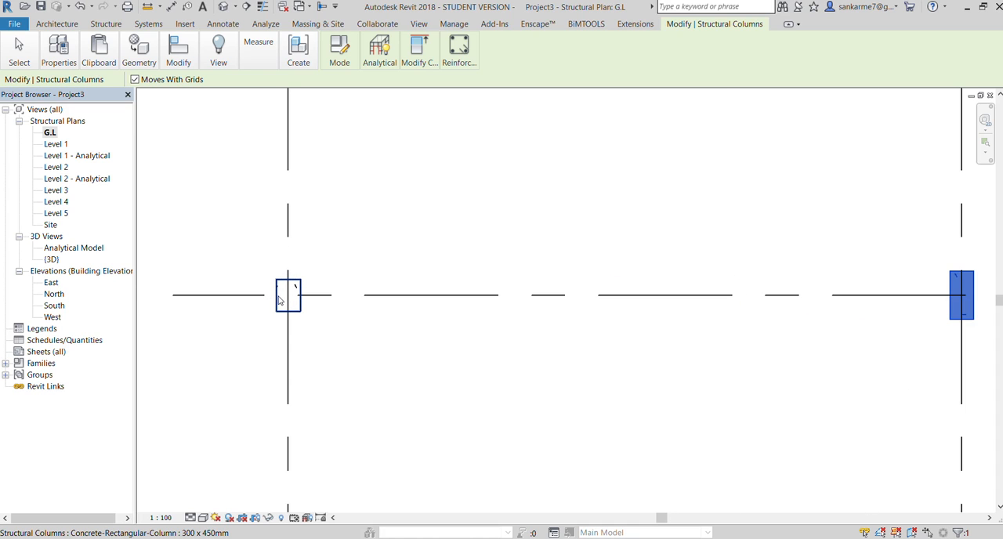
scroll(280, 293, down, 3)
scroll(635, 294, up, 3)
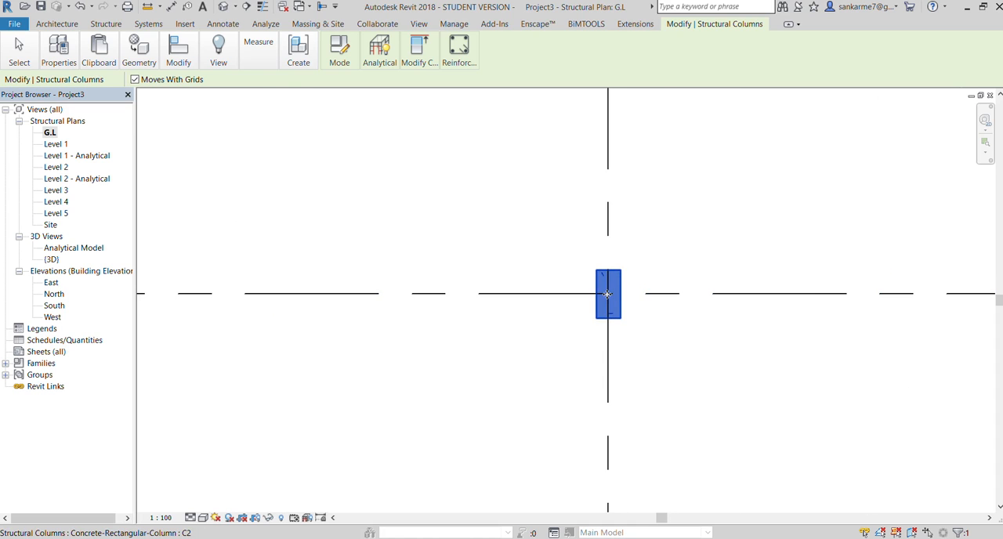
Dimension the offsets from grid line A to the upper and lower faces of the C2 column on grid line 2
click(222, 24)
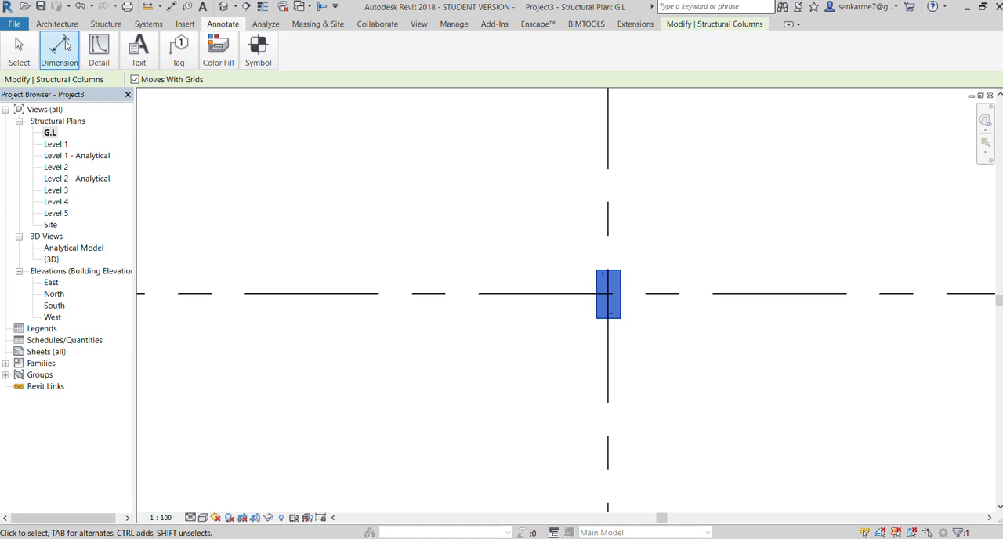
click(59, 63)
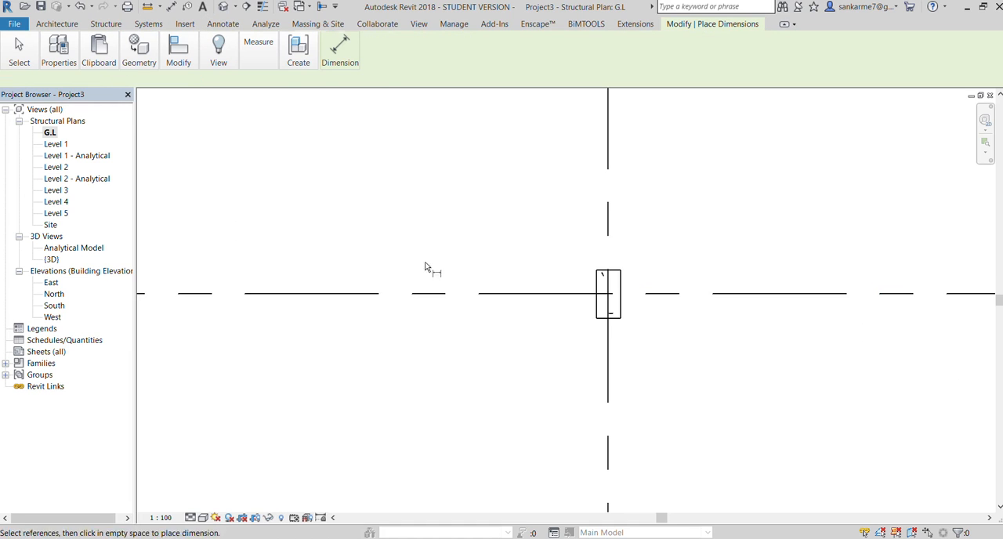
click(607, 271)
click(502, 269)
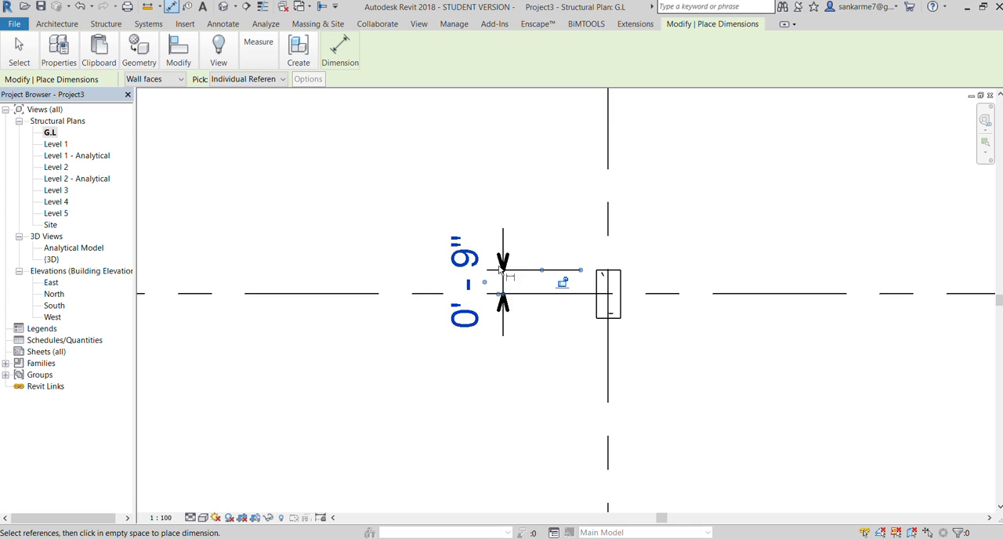
click(584, 296)
click(599, 318)
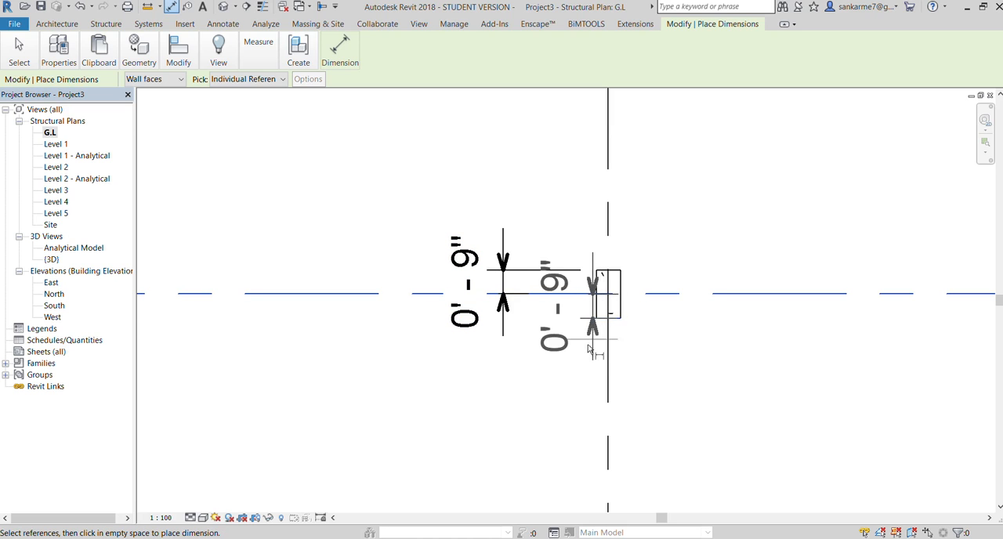
click(687, 342)
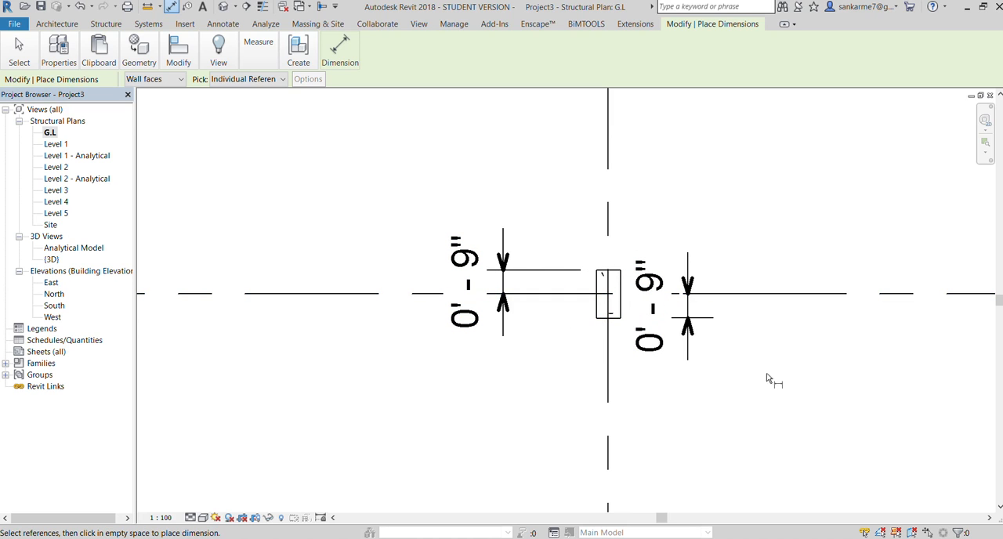
Dimension the offsets from grid line A to the lower and upper faces of the 300 x 450mm column on grid line 1
scroll(737, 321, down, 1)
scroll(735, 323, down, 3)
scroll(408, 329, up, 5)
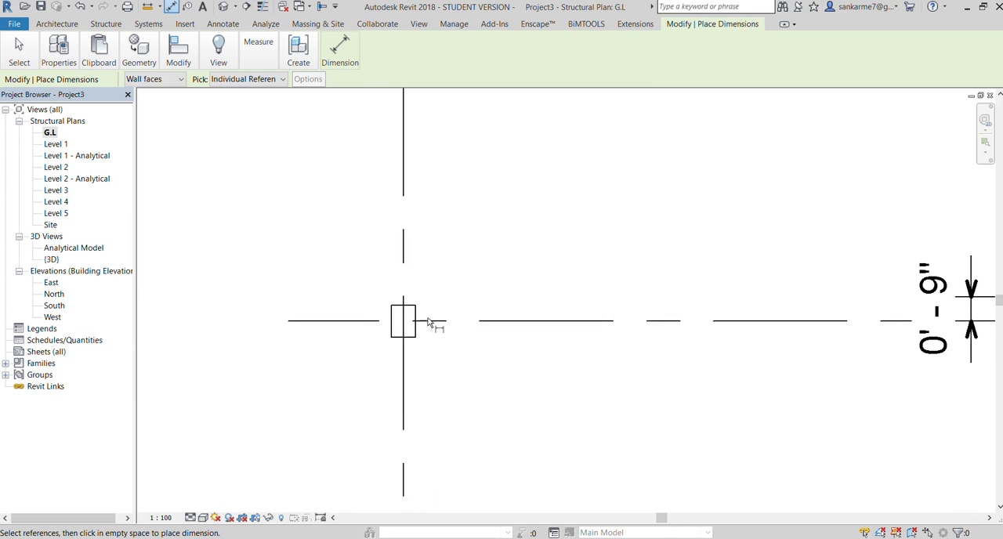
click(413, 327)
click(391, 355)
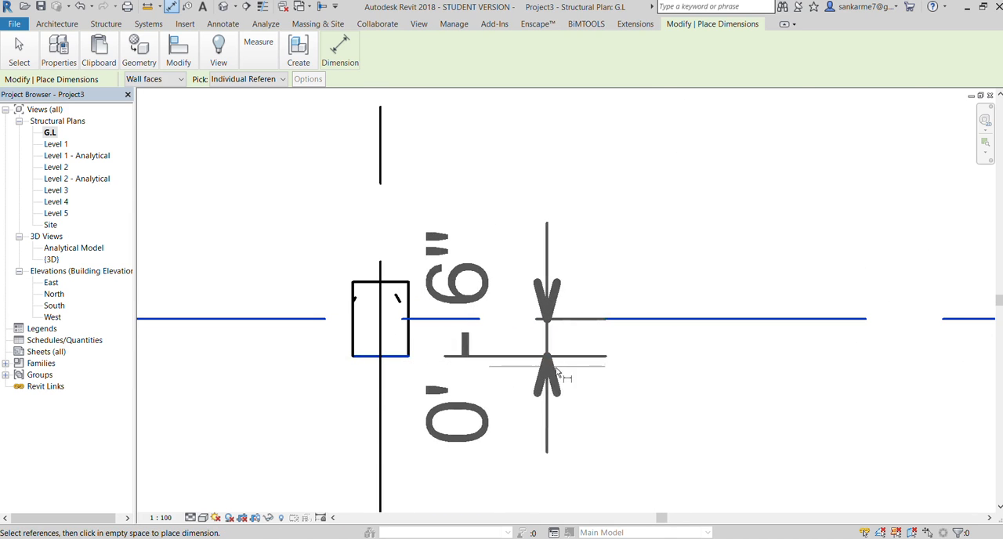
click(661, 382)
click(358, 284)
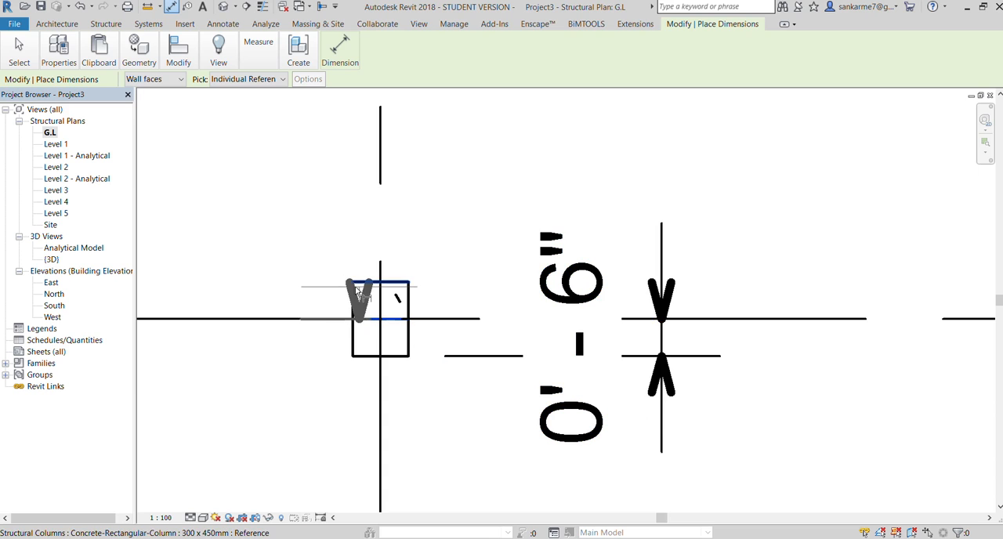
click(278, 284)
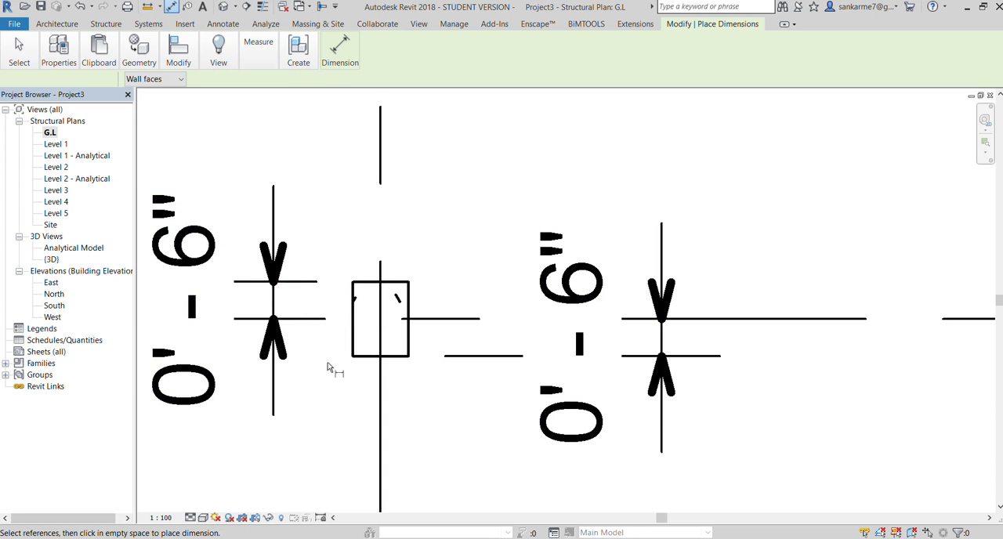
Compare the dimensioned offsets of the columns on grid lines 1 and 2 along grid line A
scroll(374, 265, down, 2)
scroll(373, 264, down, 4)
scroll(680, 253, up, 5)
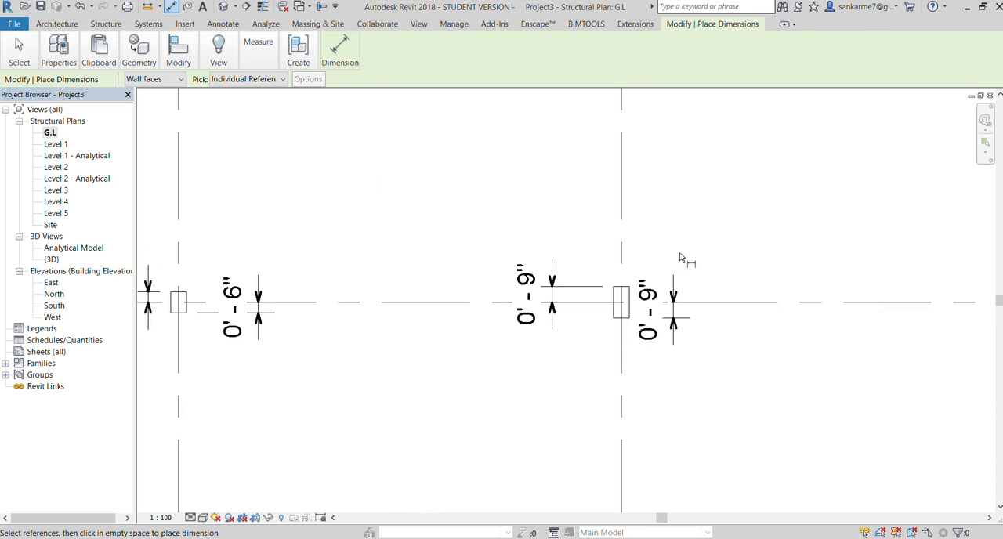
scroll(730, 311, down, 4)
scroll(650, 298, up, 2)
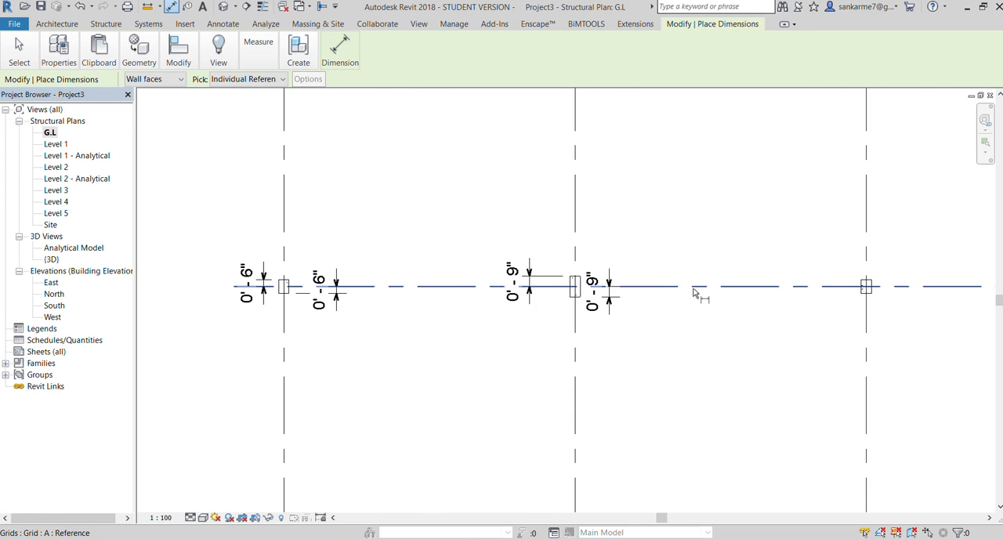
scroll(405, 279, down, 2)
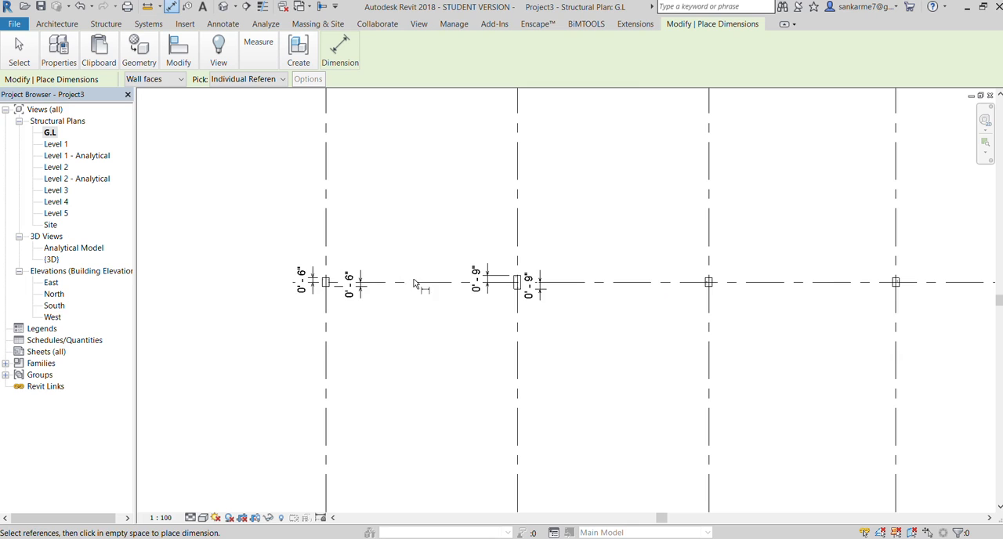
scroll(416, 284, down, 1)
scroll(415, 286, up, 4)
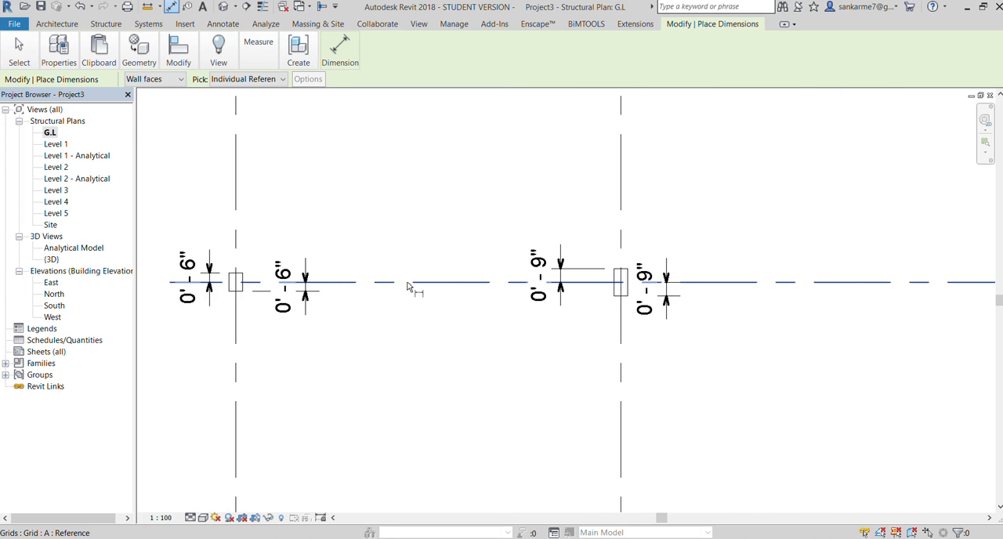
scroll(410, 286, down, 3)
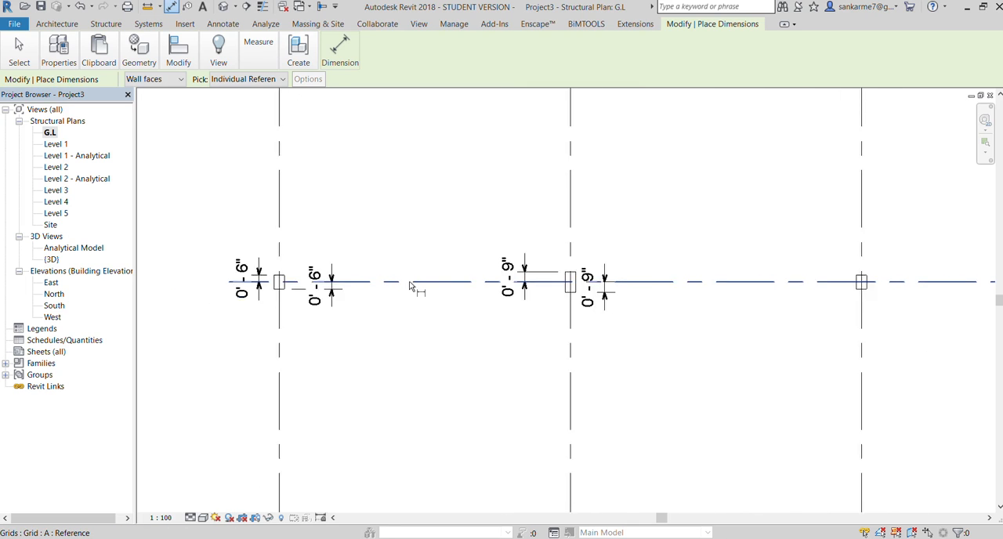
scroll(410, 286, down, 2)
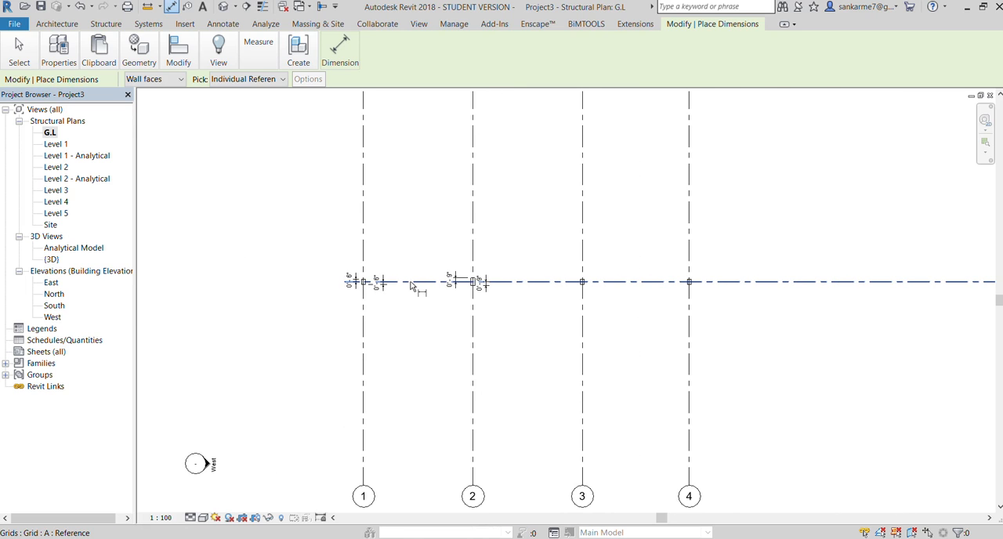
scroll(541, 316, up, 2)
scroll(541, 316, up, 1)
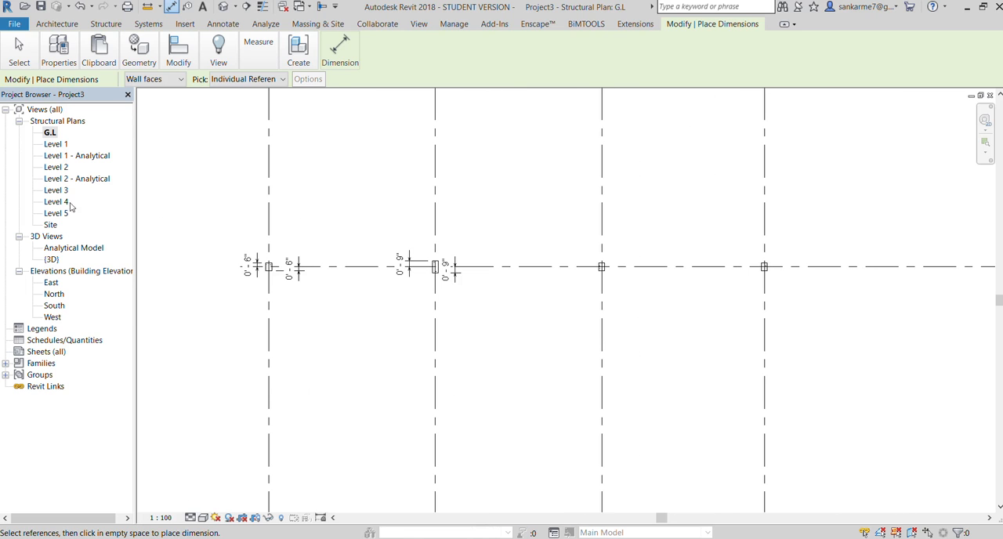
Open the East elevation and examine how the columns sit relative to level G.L
double_click(52, 289)
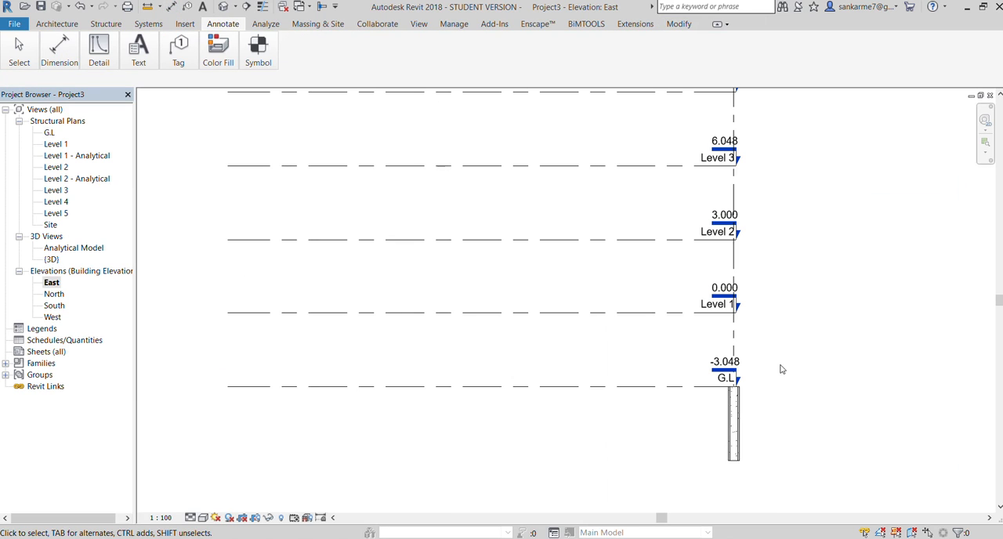
scroll(732, 425, up, 4)
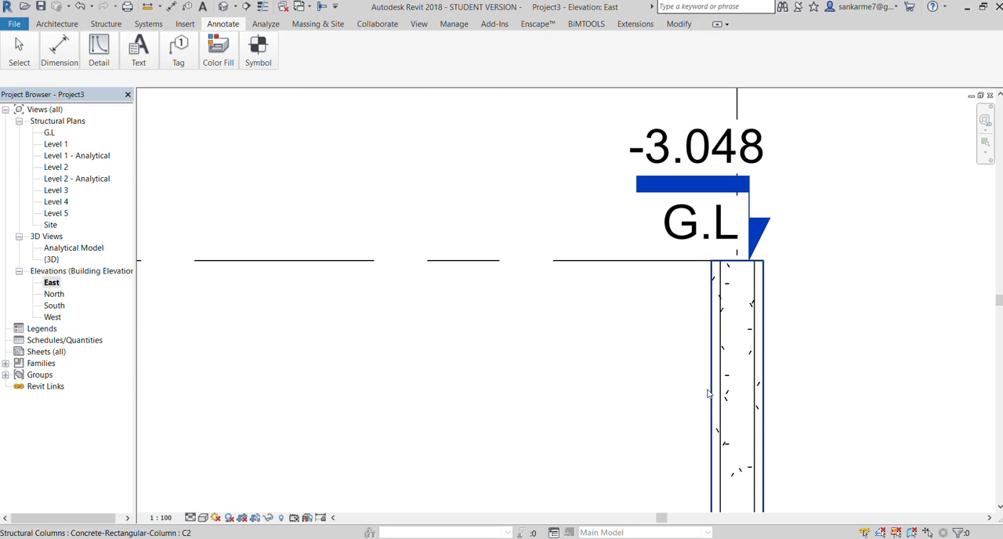
click(726, 420)
scroll(706, 330, down, 4)
key(Escape)
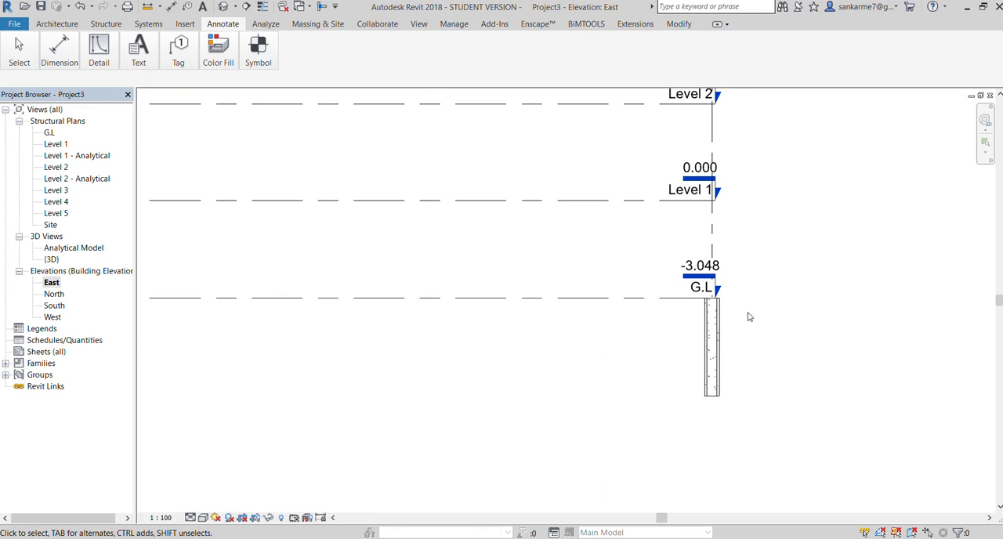
scroll(747, 315, down, 3)
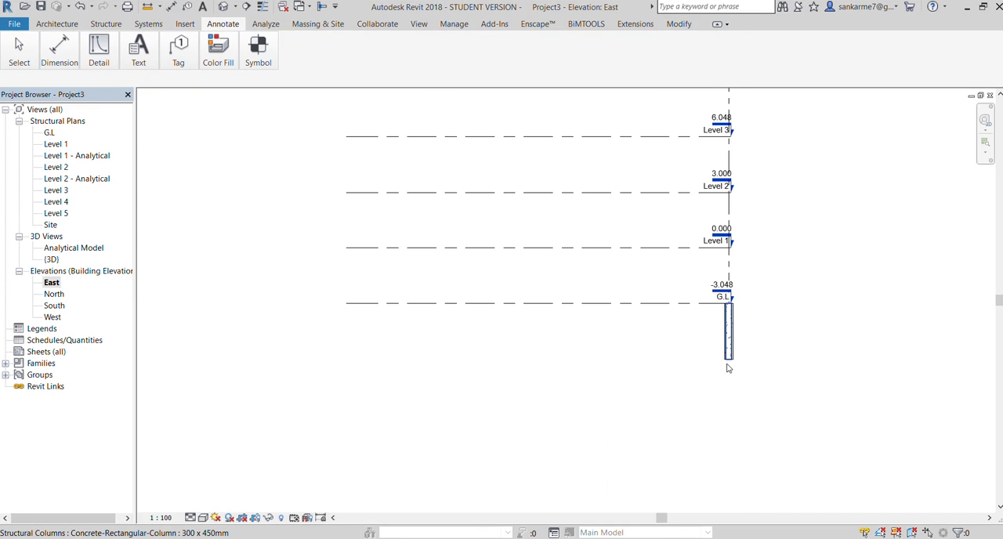
scroll(728, 367, up, 2)
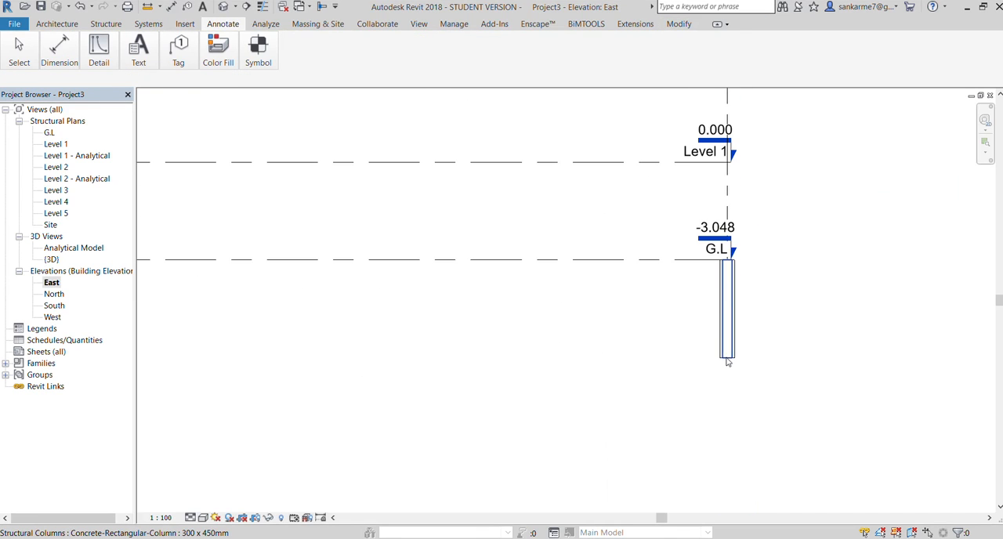
click(715, 301)
click(711, 312)
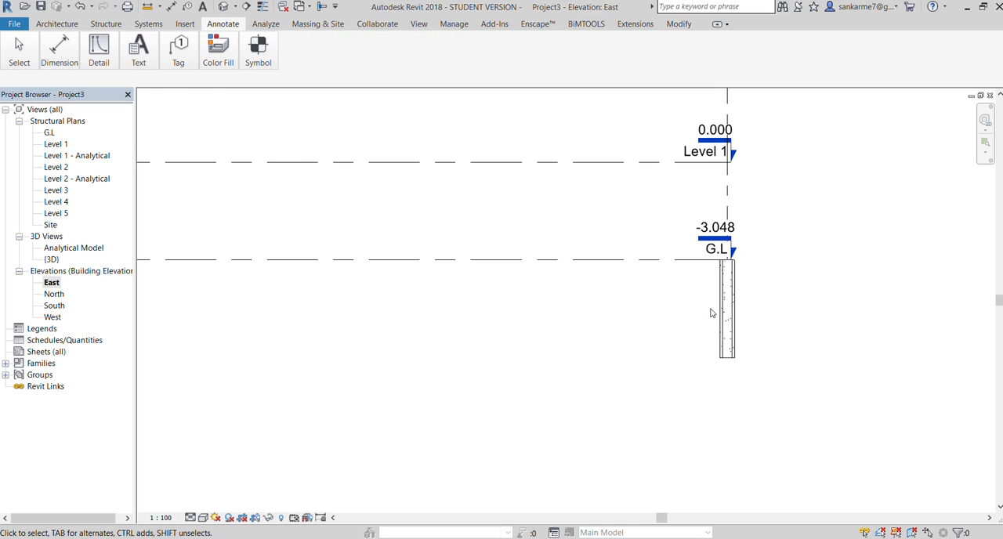
Select all four columns below level G.L, try a Base Offset of 0, and set their Top Offset to 10' 0"
drag(778, 387, 682, 277)
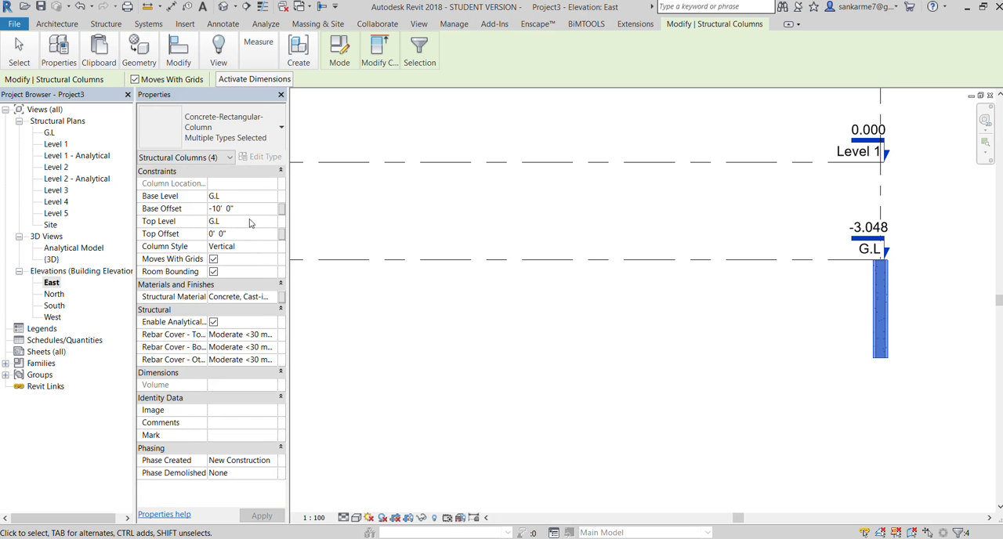
click(251, 209)
key(BackSpace)
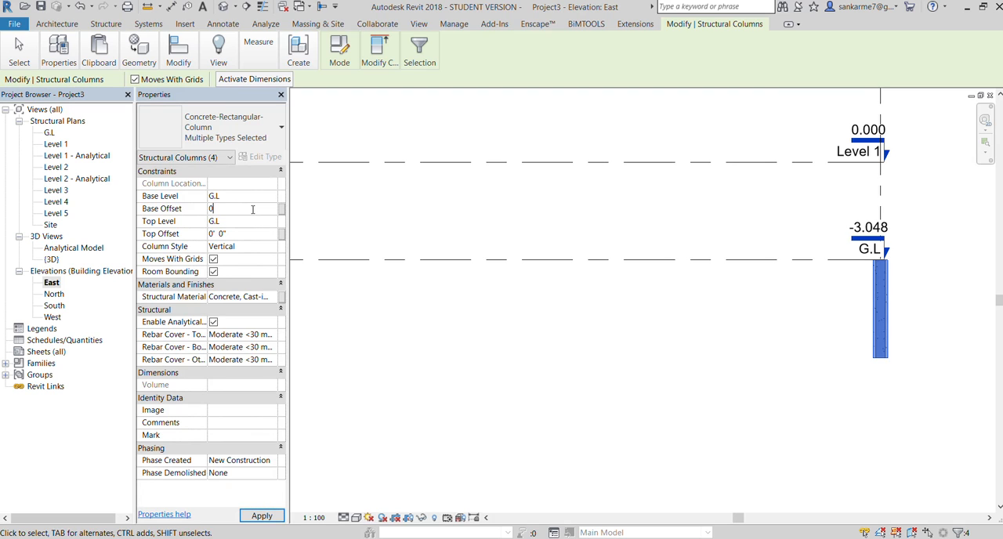
click(250, 511)
click(240, 234)
text(10)
key(Return)
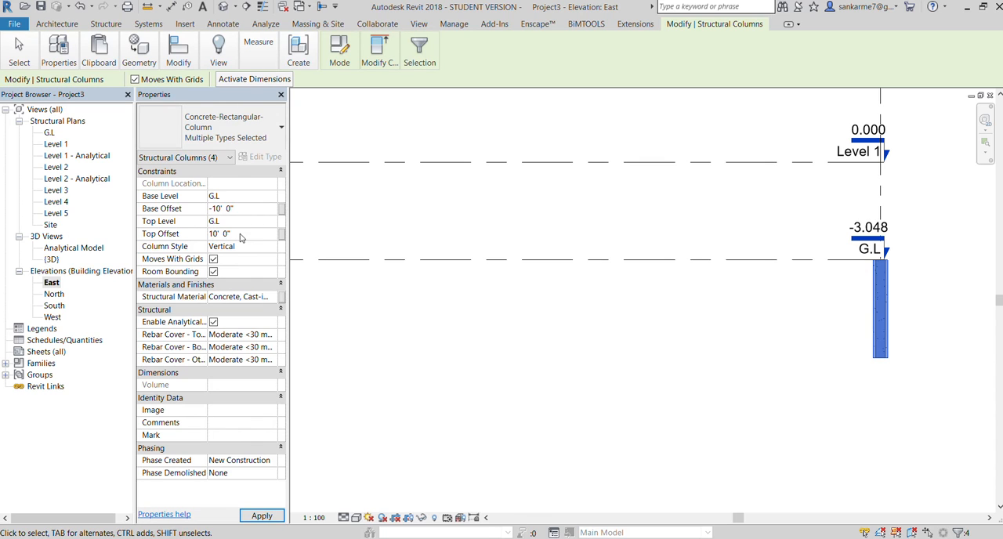
click(260, 516)
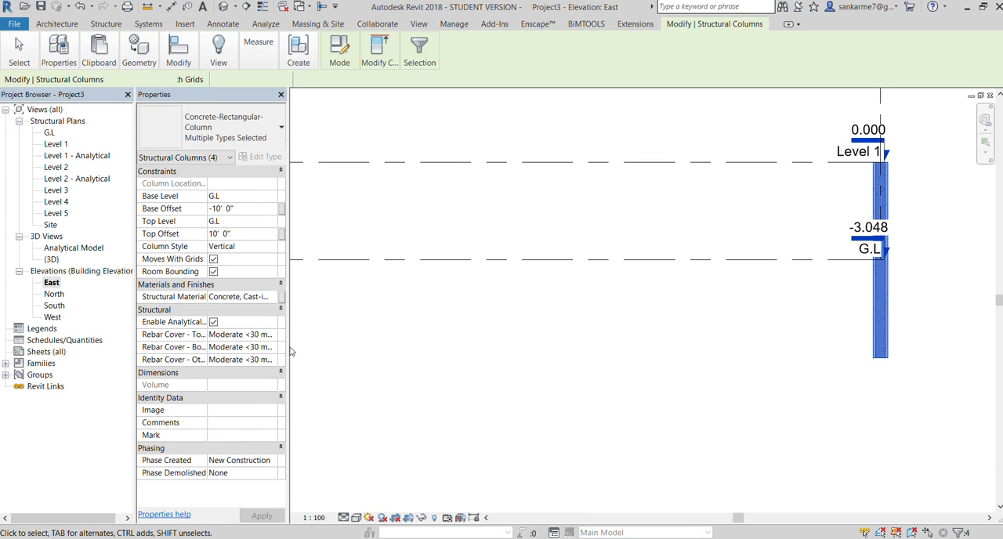
click(760, 323)
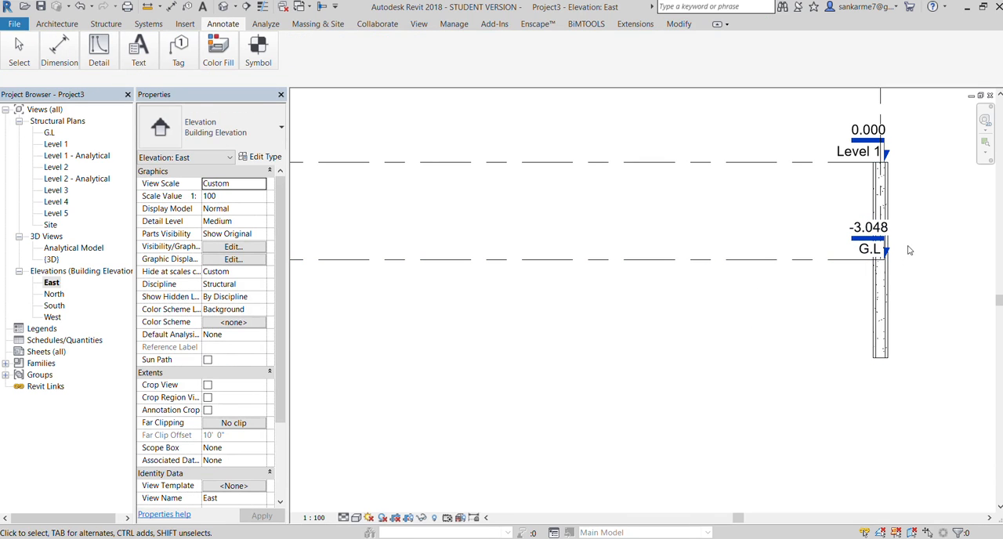
click(281, 94)
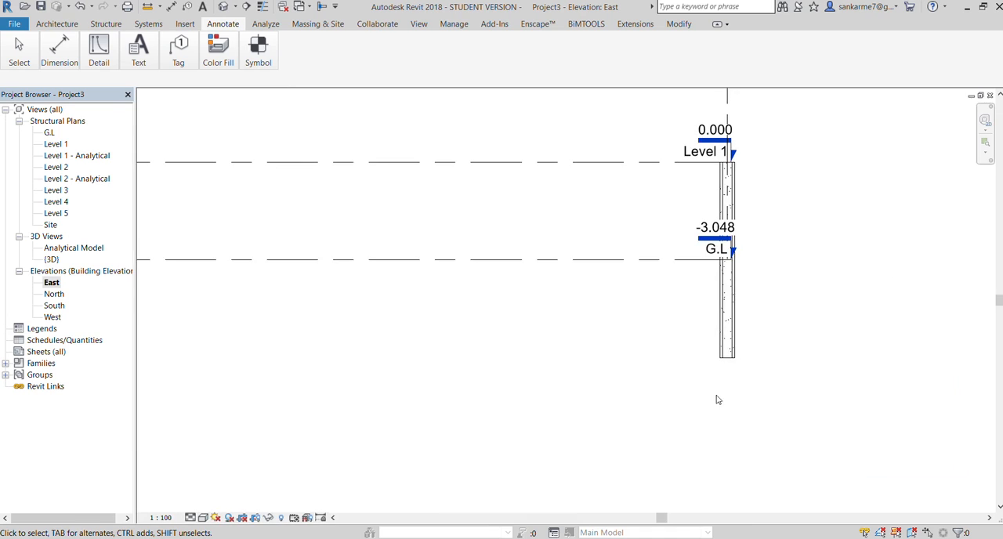
Set the Base Offset of all four columns to 0' 0"
scroll(611, 311, down, 1)
scroll(612, 312, up, 1)
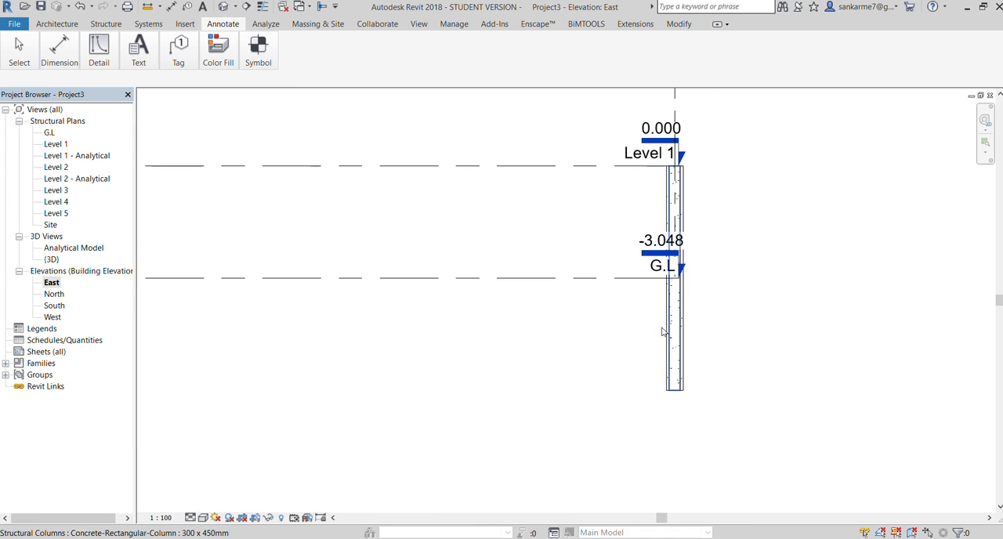
click(621, 322)
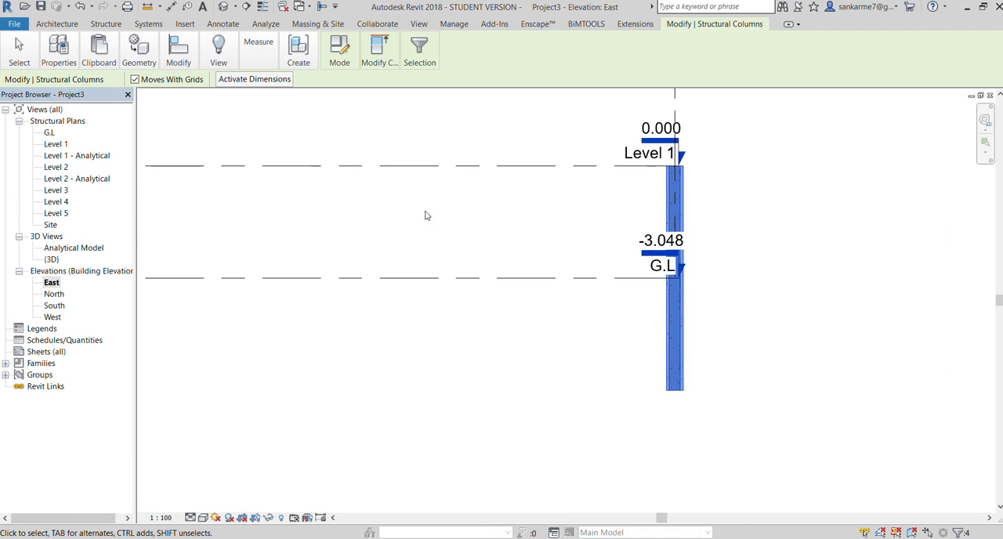
click(60, 51)
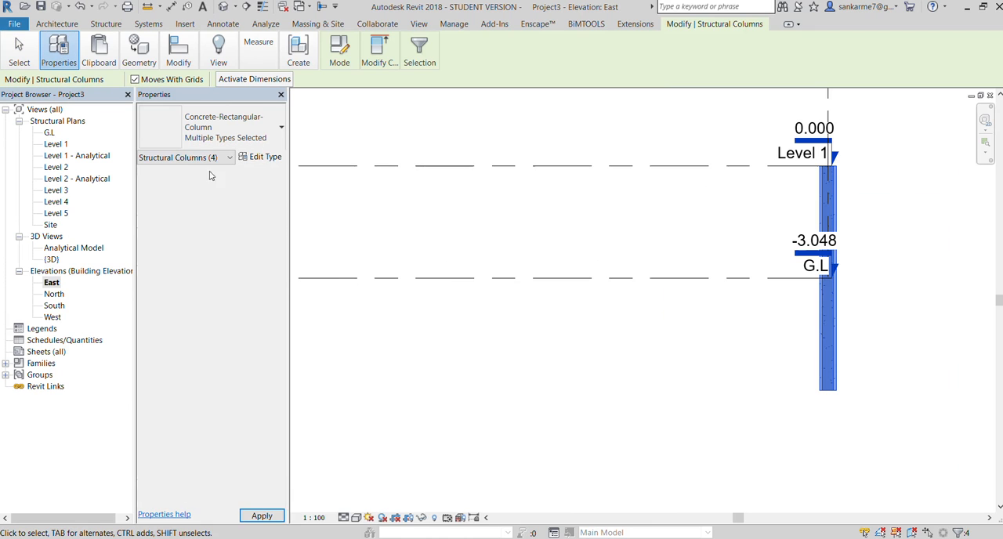
click(251, 209)
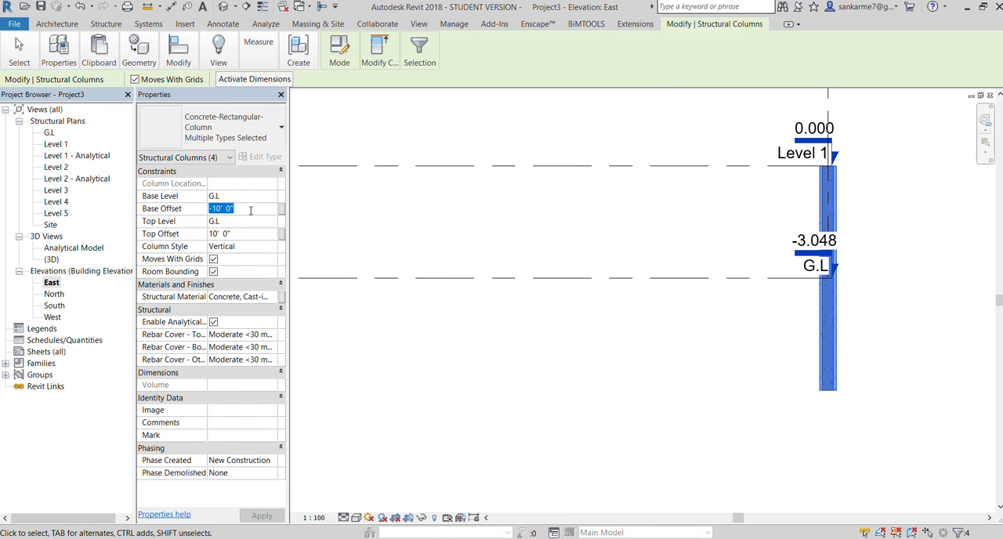
text(0)
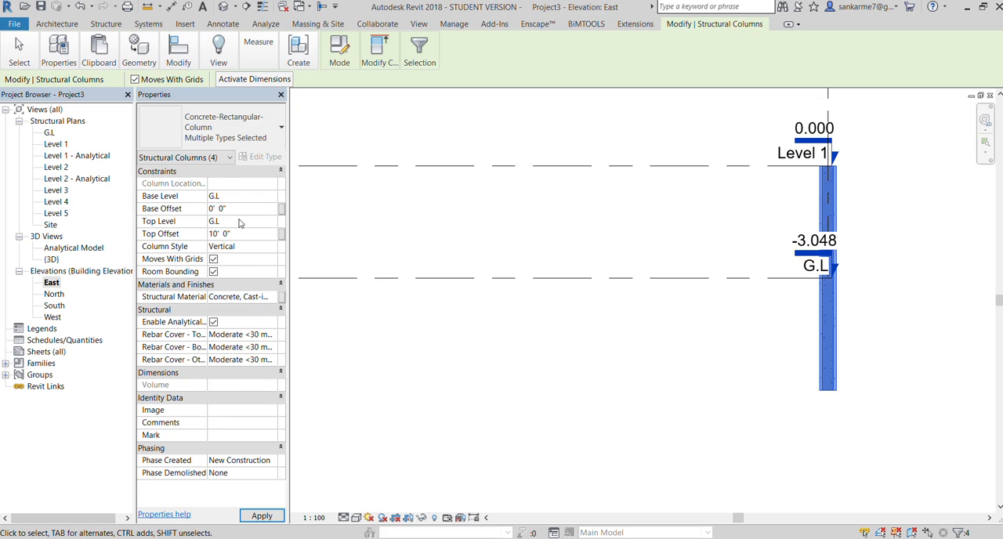
click(262, 516)
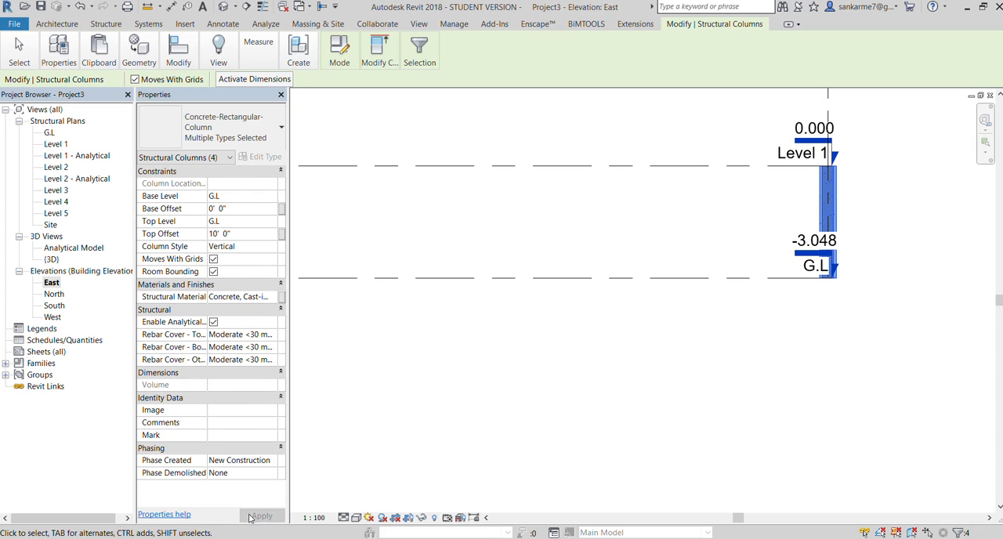
click(280, 95)
click(508, 424)
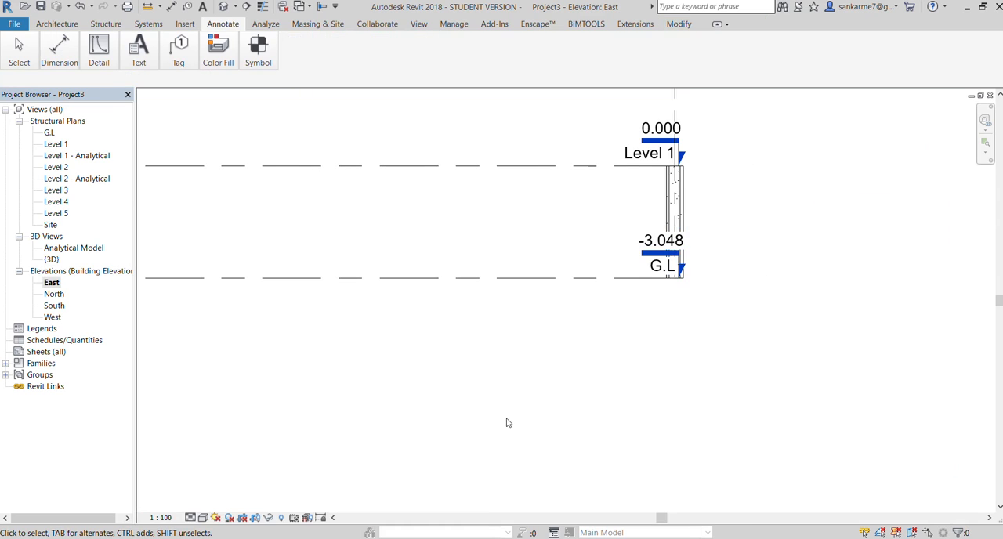
Examine the columns' extent between levels G.L and Level 1 in the East elevation
scroll(509, 423, down, 1)
scroll(611, 377, down, 2)
scroll(670, 273, up, 3)
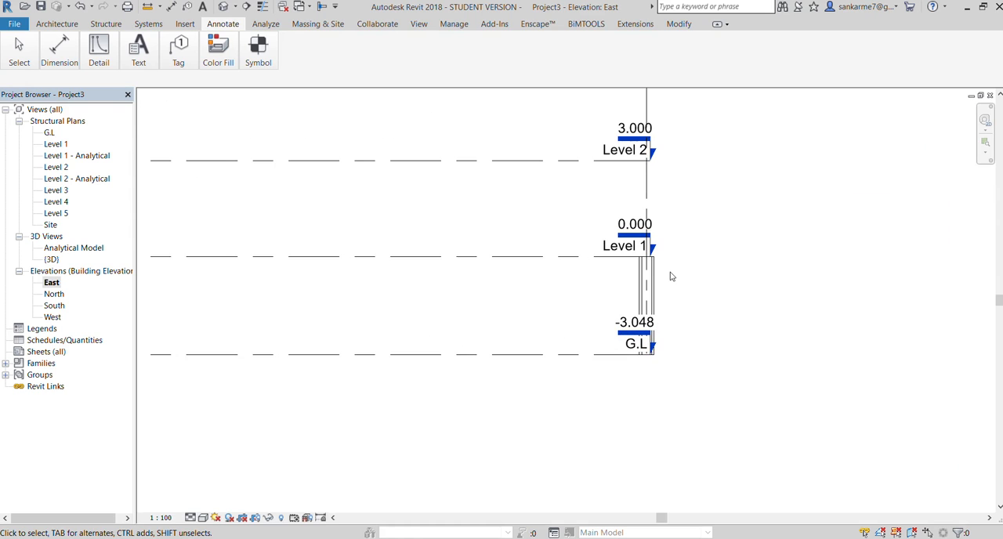
scroll(628, 276, down, 3)
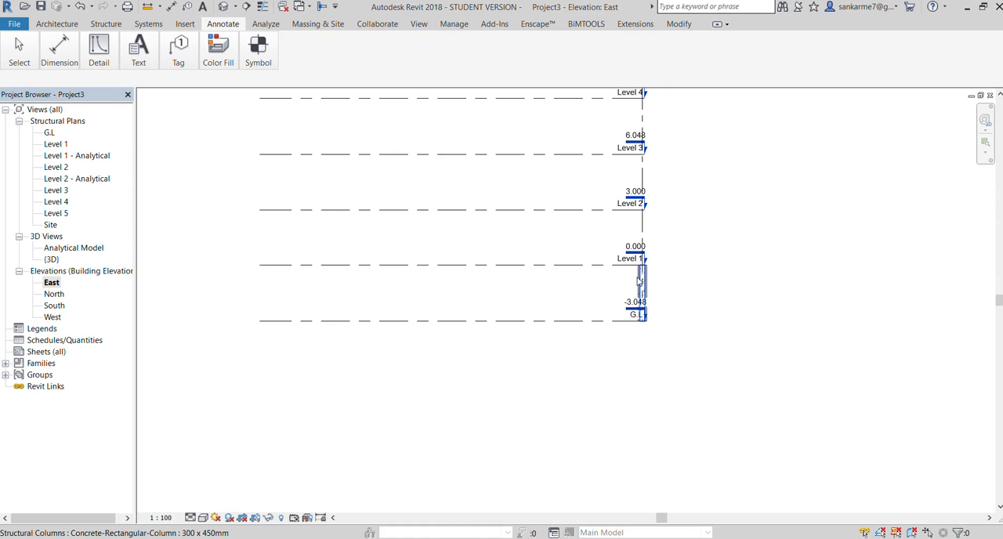
scroll(640, 282, up, 3)
scroll(641, 283, down, 2)
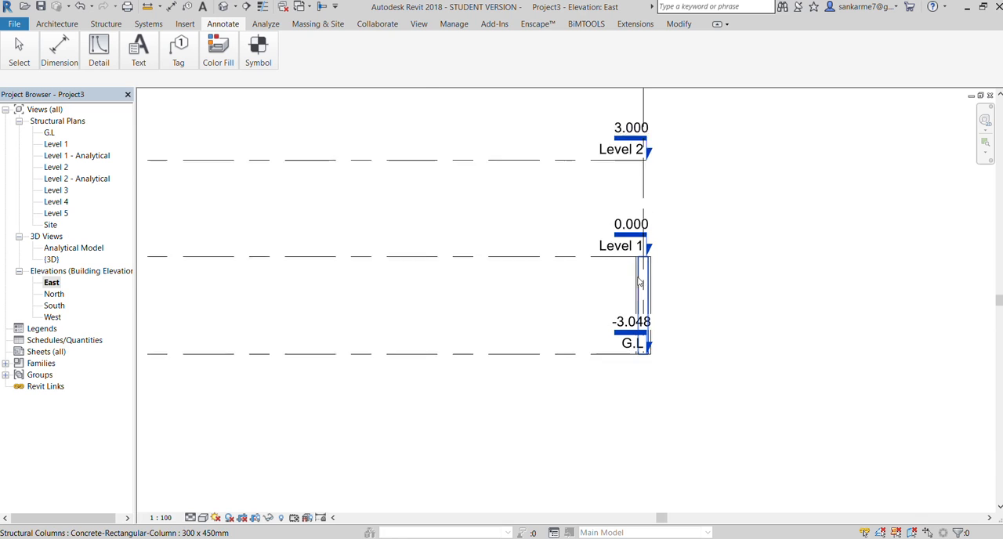
click(641, 282)
click(699, 345)
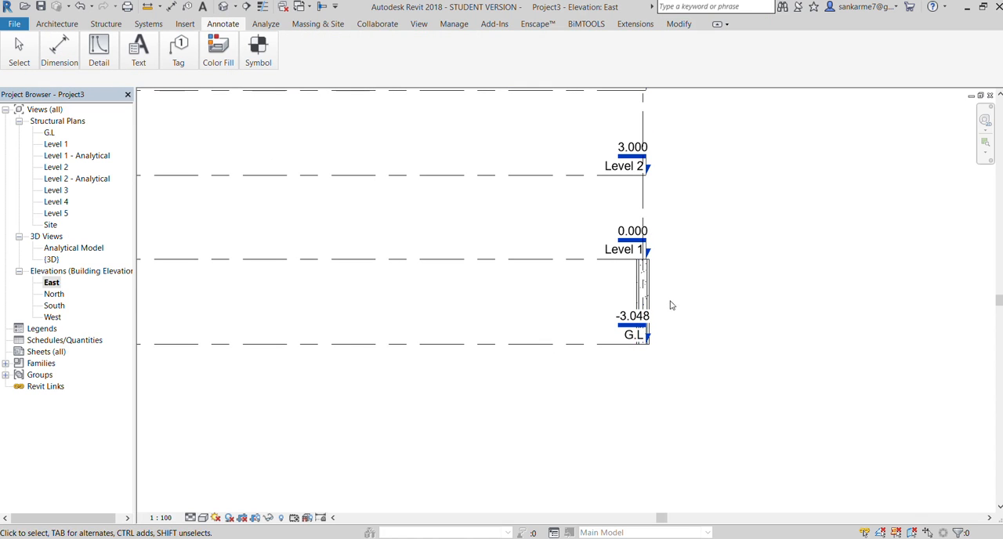
drag(695, 312, 606, 273)
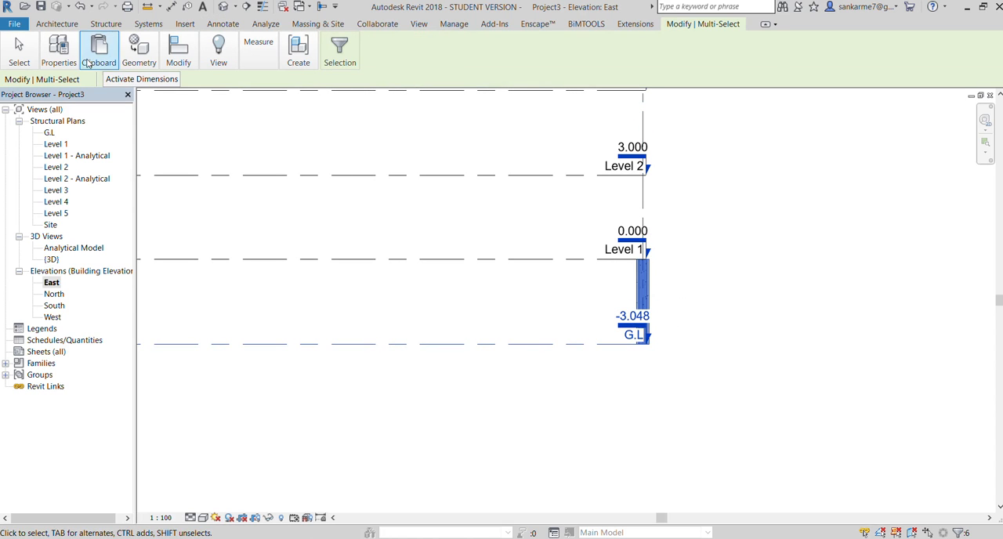
click(59, 48)
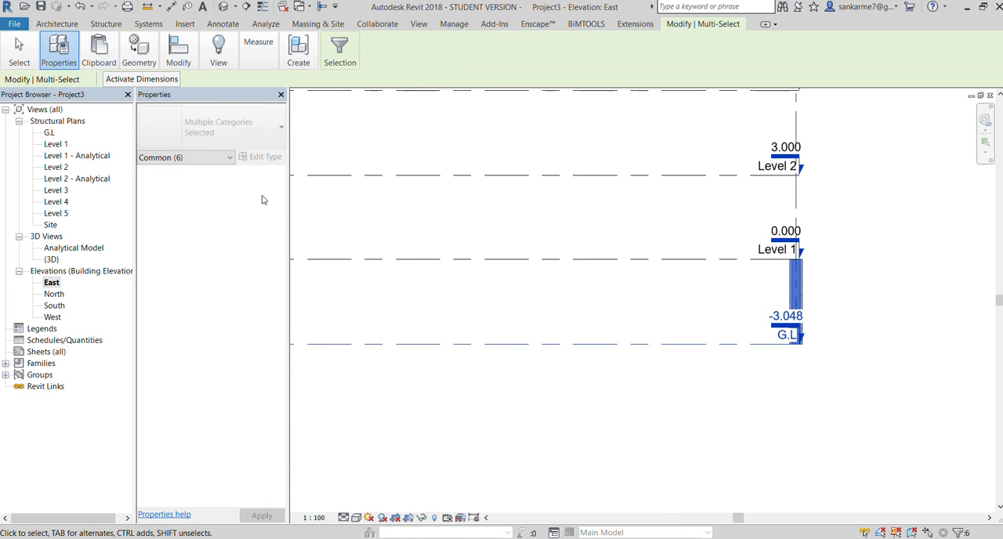
double_click(210, 96)
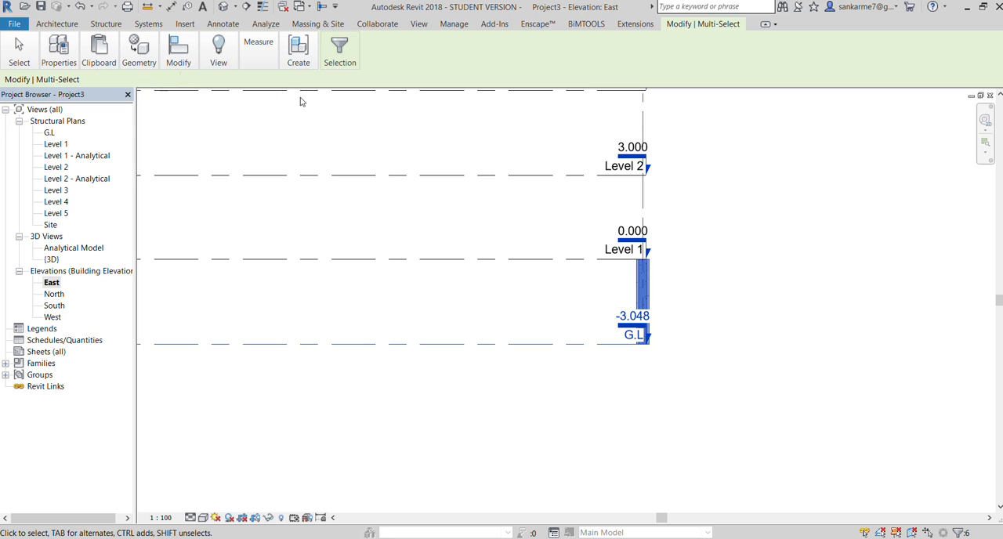
click(69, 61)
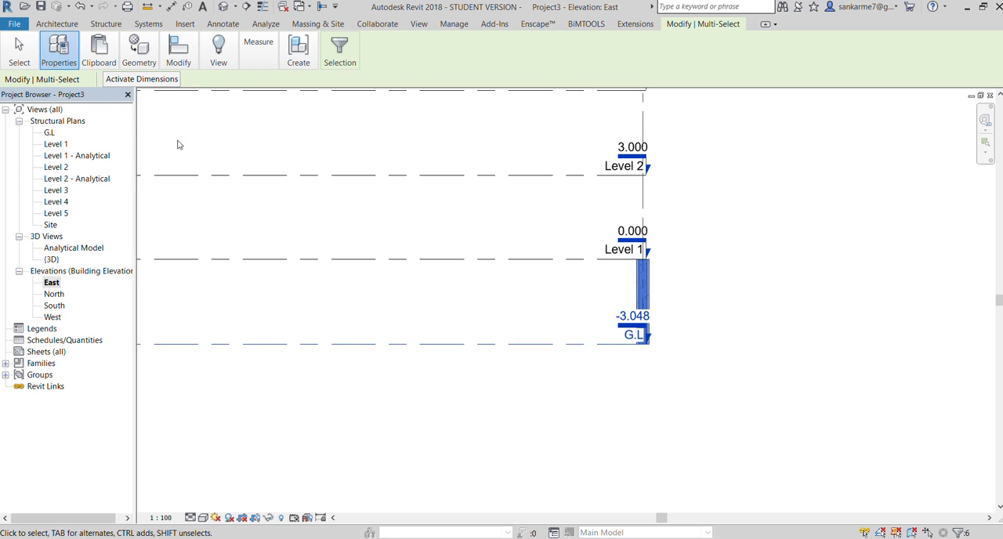
click(406, 269)
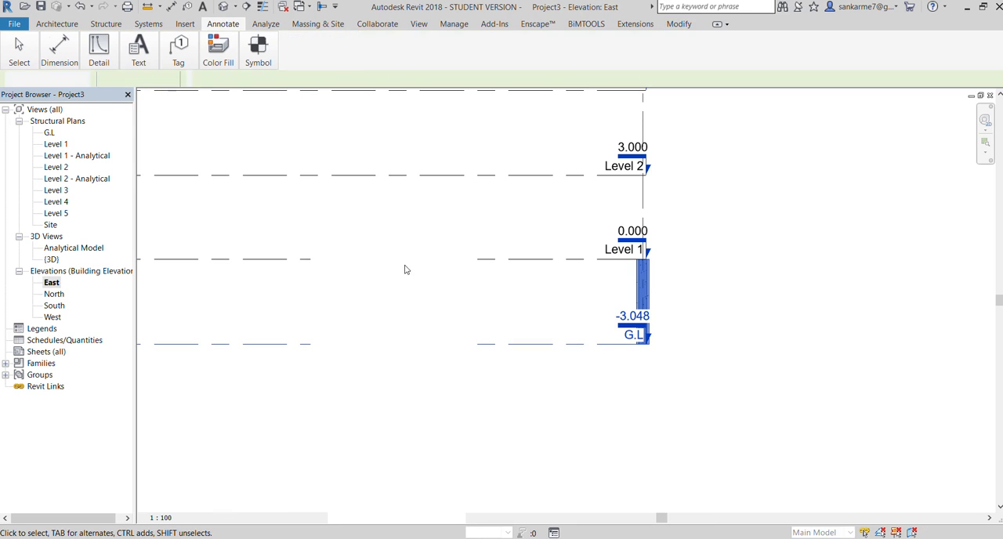
Examine the columns in the East elevation against all levels from G.L up to Level 5
click(639, 290)
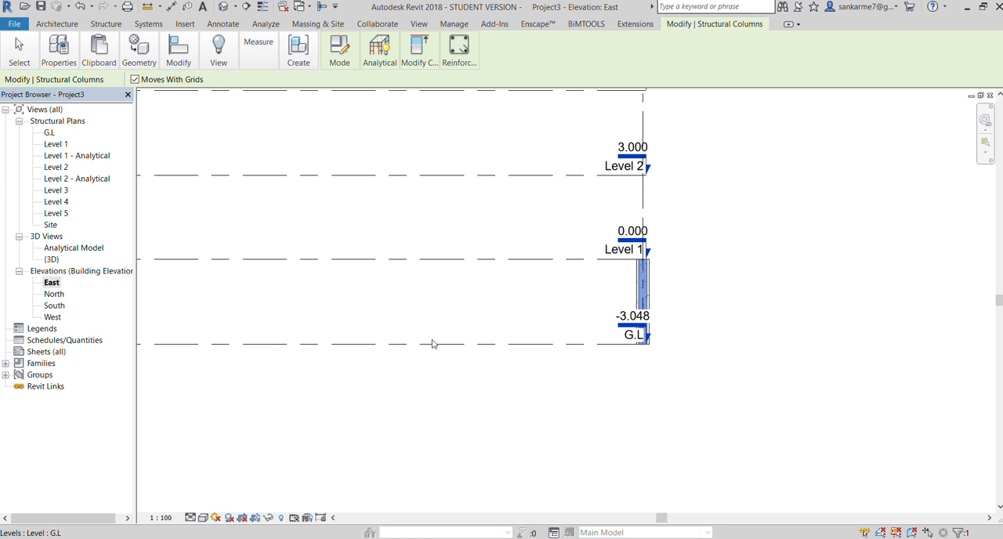
click(833, 321)
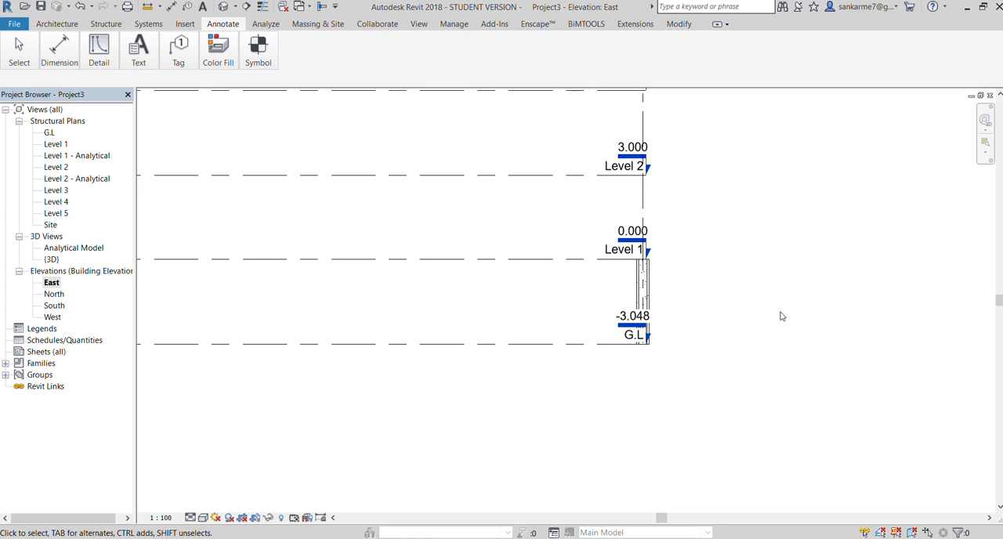
scroll(665, 296, down, 2)
scroll(657, 290, up, 3)
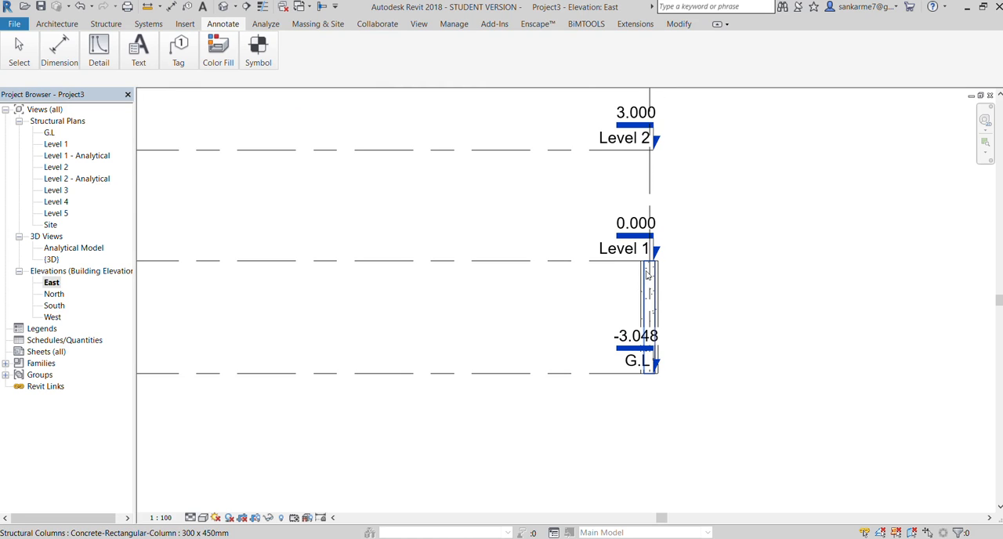
scroll(566, 354, down, 3)
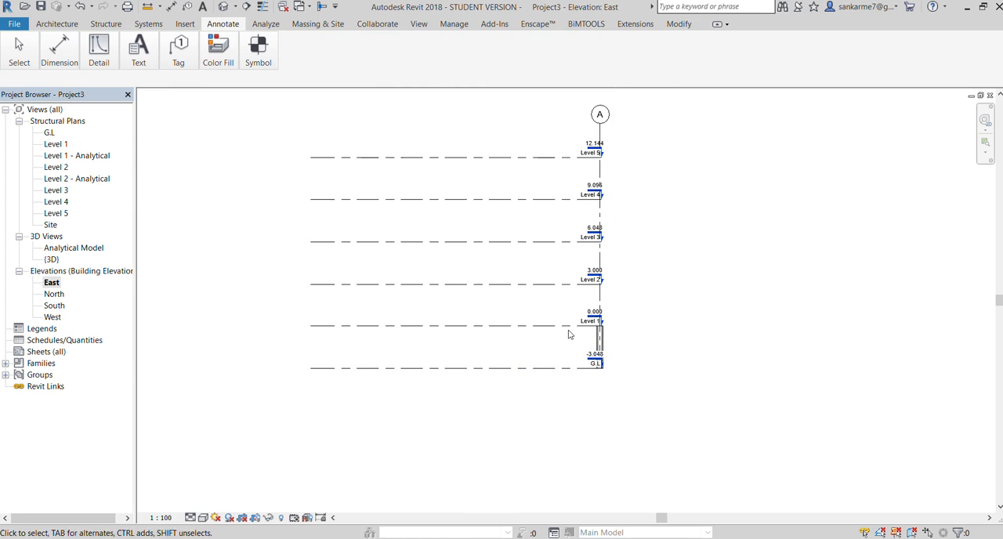
scroll(588, 147, up, 1)
scroll(588, 147, up, 1)
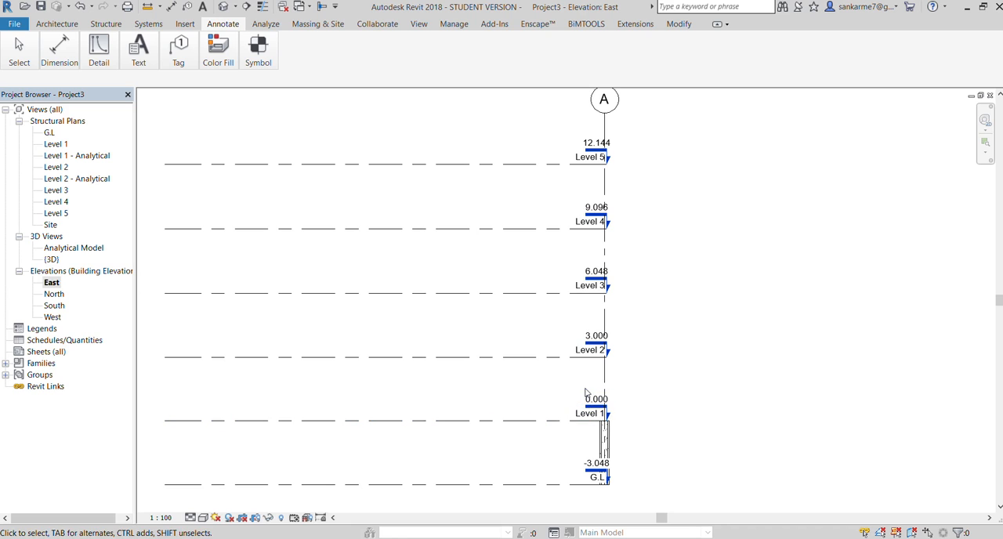
scroll(549, 369, up, 1)
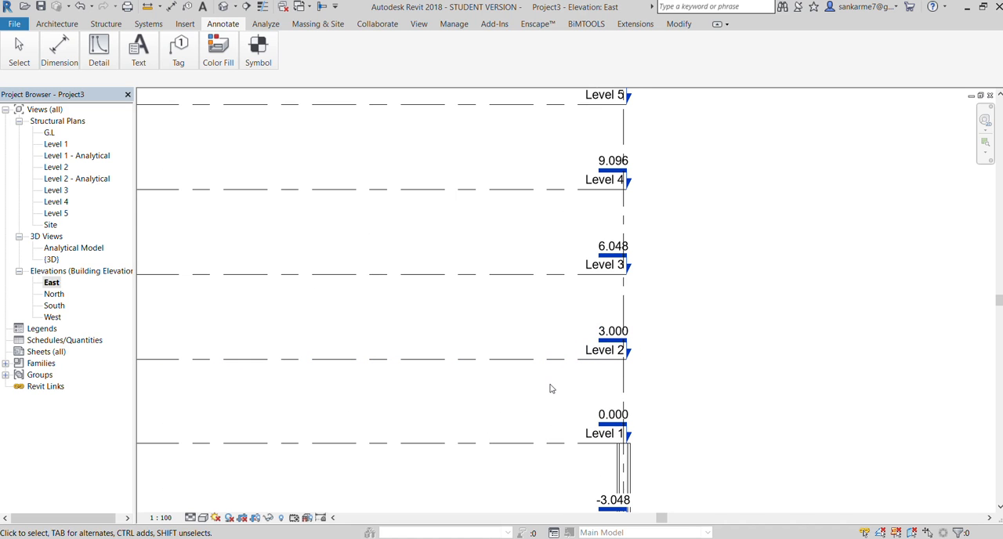
scroll(535, 233, down, 2)
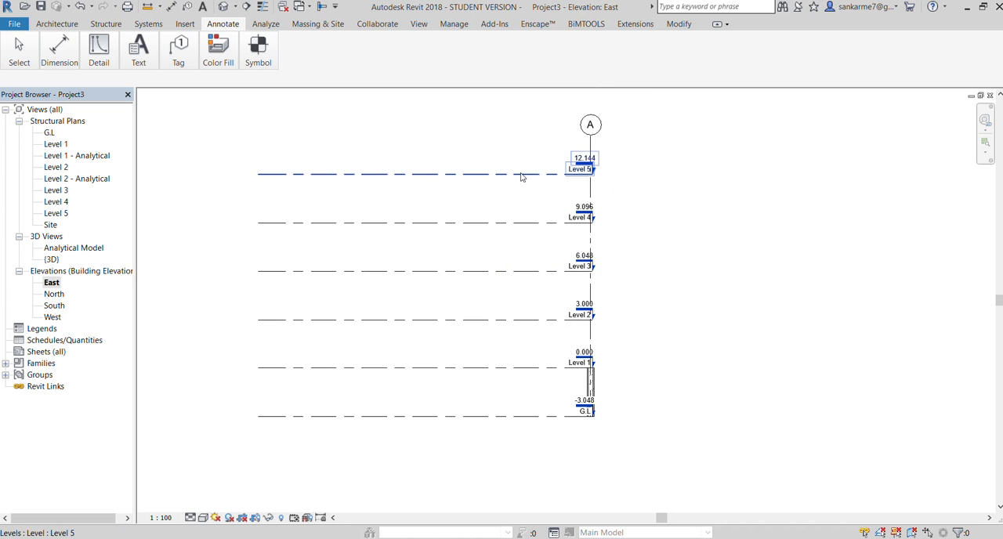
scroll(523, 324, up, 1)
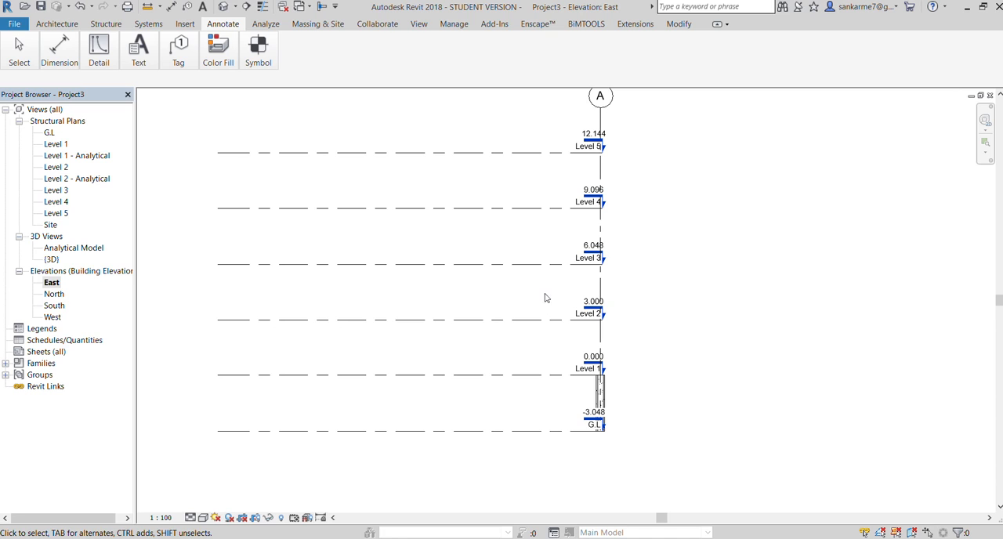
Extend the top of the single column at grids A and 4 up to Level 5, keeping its base at G.L
drag(626, 401, 575, 386)
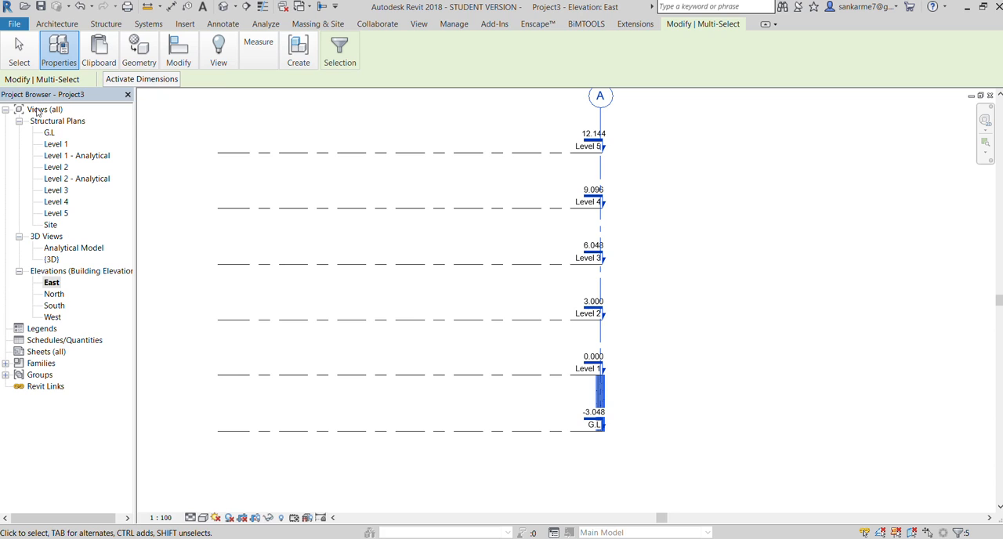
click(802, 334)
click(600, 395)
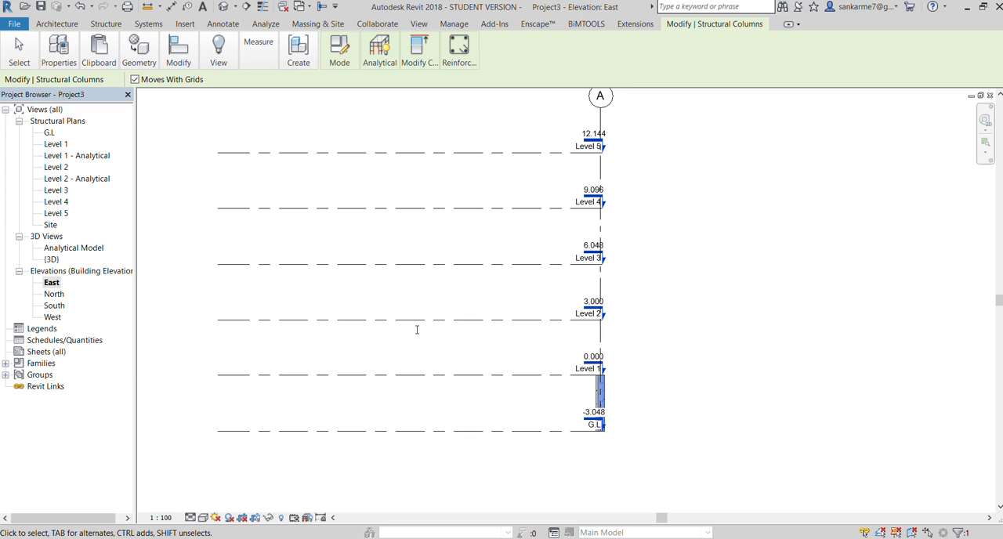
click(441, 531)
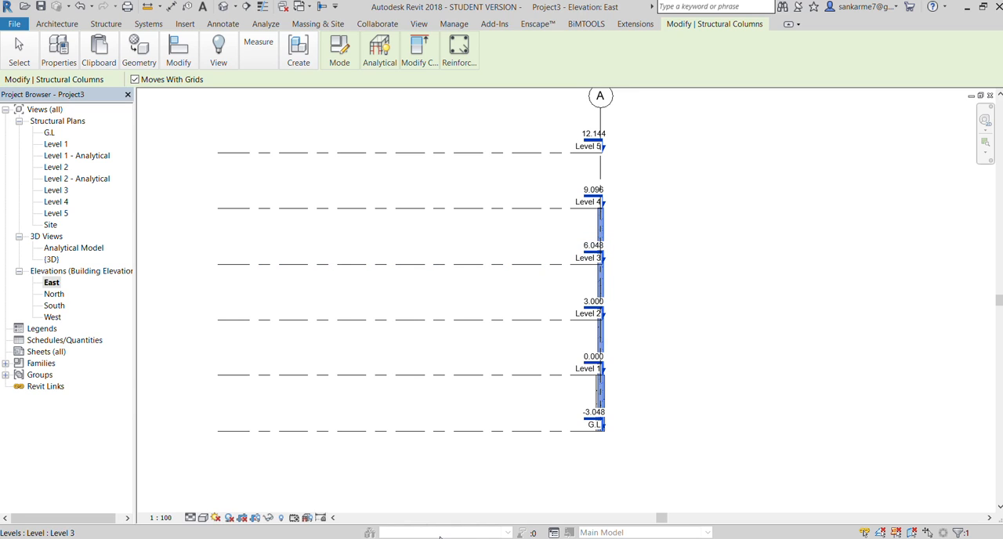
click(725, 327)
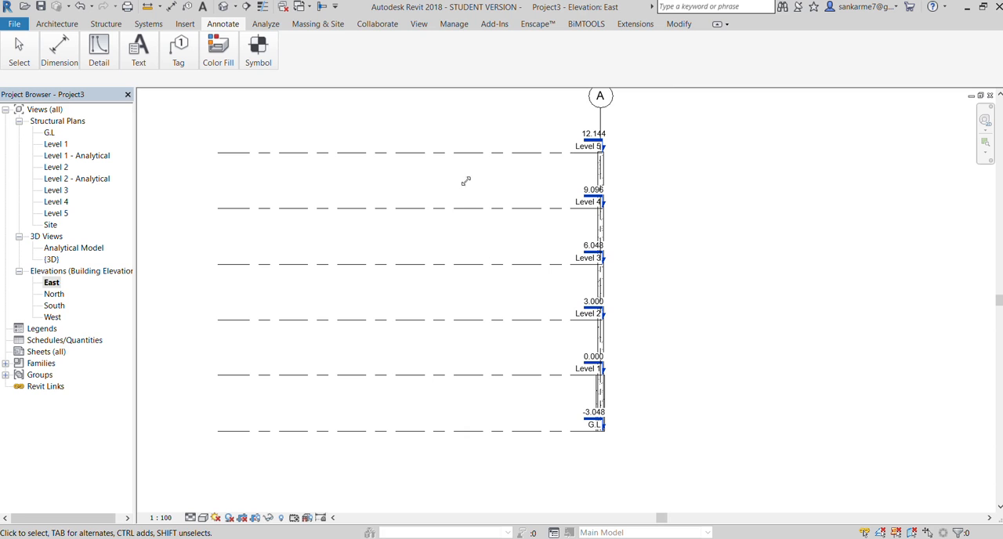
Open the default 3D view, orbit it slightly from the front and compare the heights of the four columns
scroll(619, 330, up, 5)
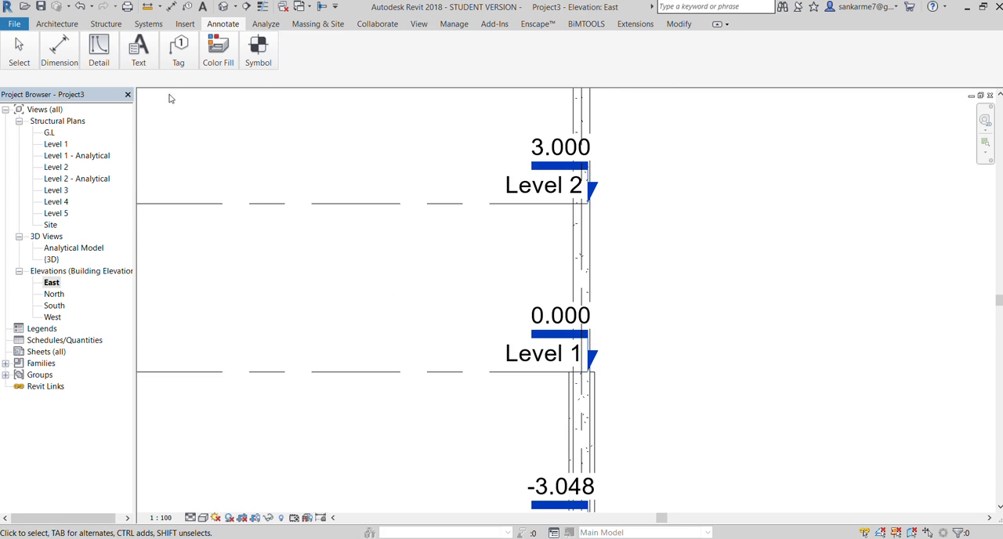
click(419, 24)
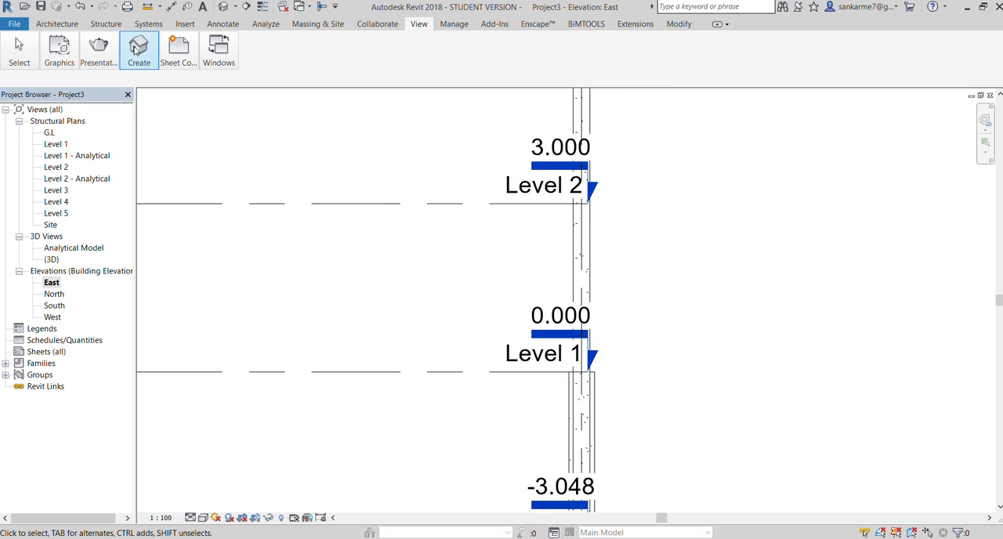
click(126, 76)
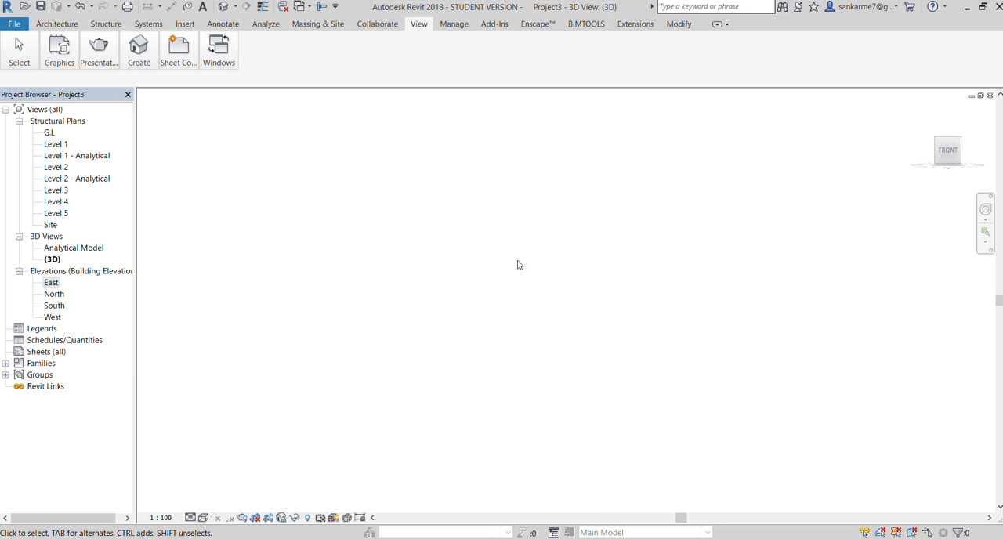
scroll(531, 239, down, 6)
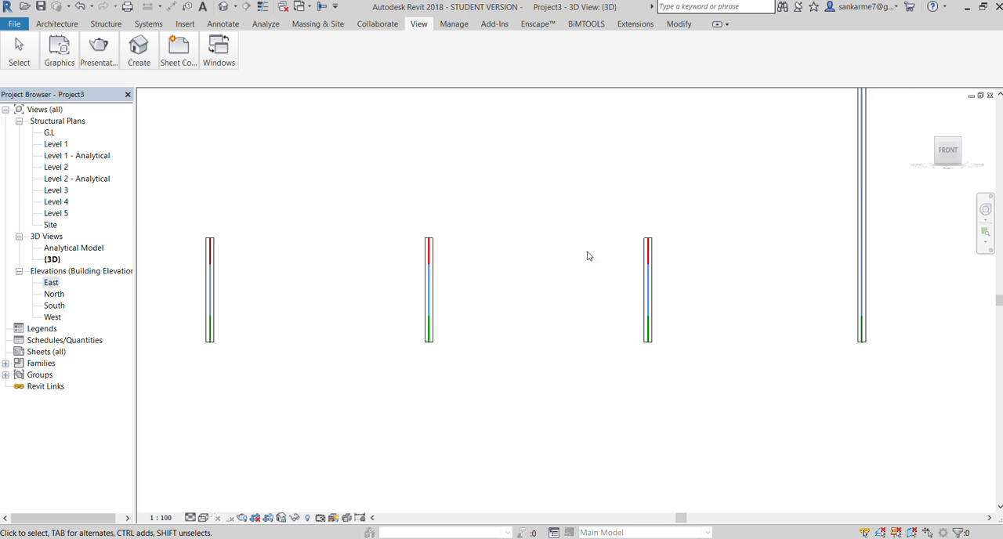
scroll(706, 259, down, 2)
scroll(733, 265, down, 3)
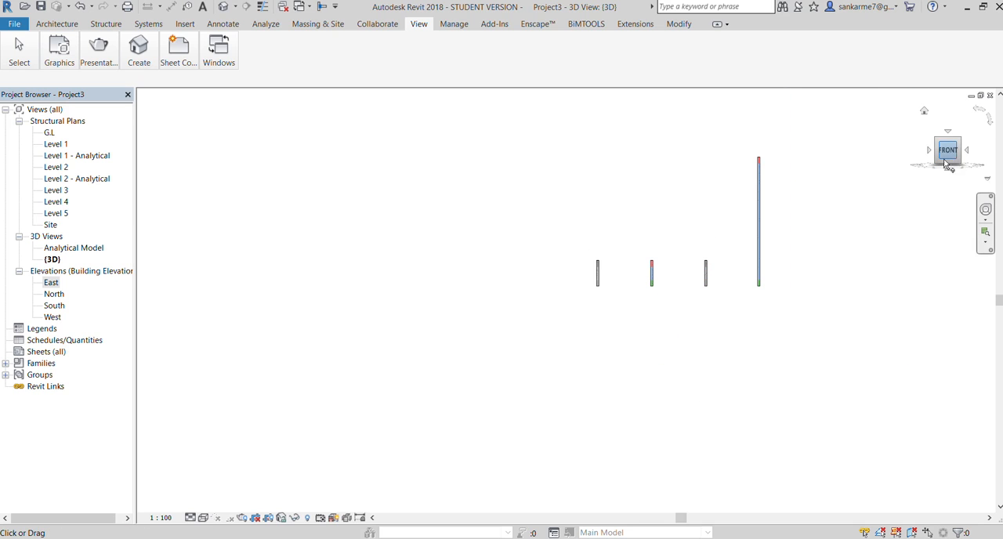
drag(950, 162, 930, 164)
scroll(869, 224, up, 4)
scroll(529, 237, up, 1)
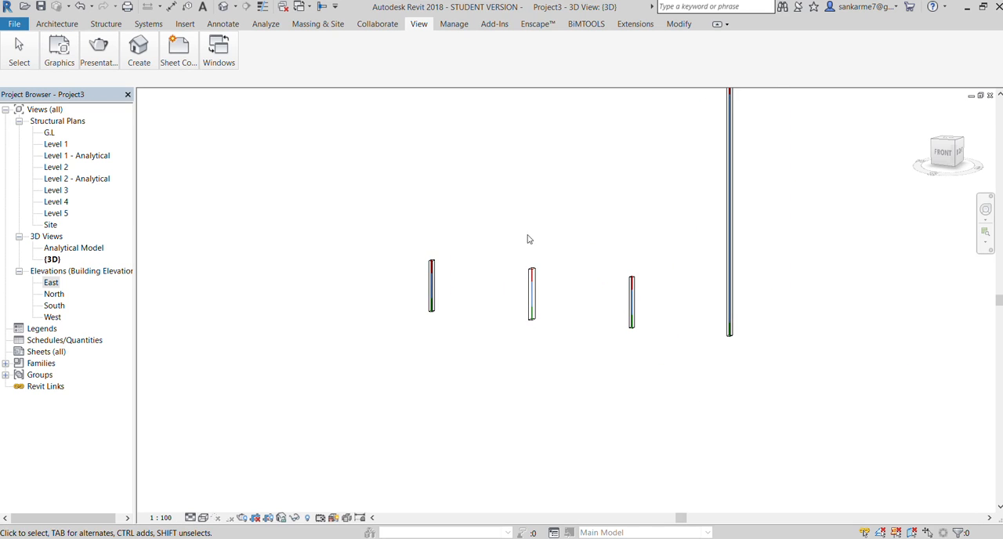
scroll(470, 452, down, 2)
scroll(568, 282, up, 2)
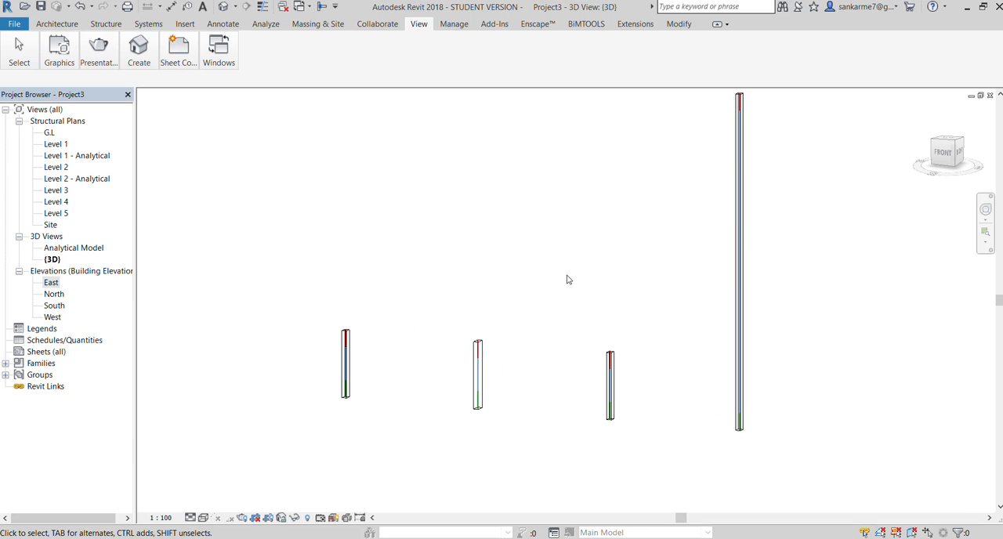
Extend the 300 x 450mm column next to the tall one up to Level 5
click(602, 415)
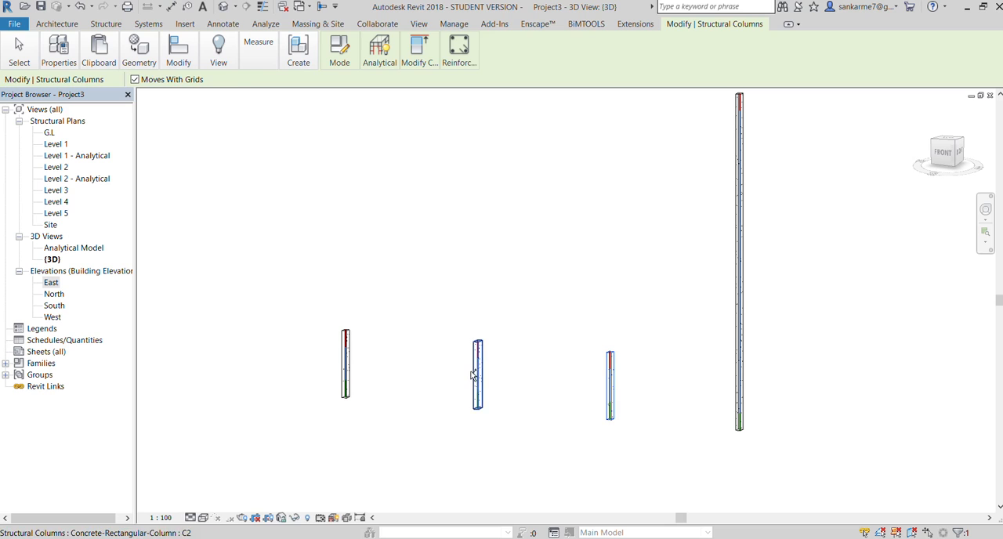
ctrl+click(472, 376)
click(712, 468)
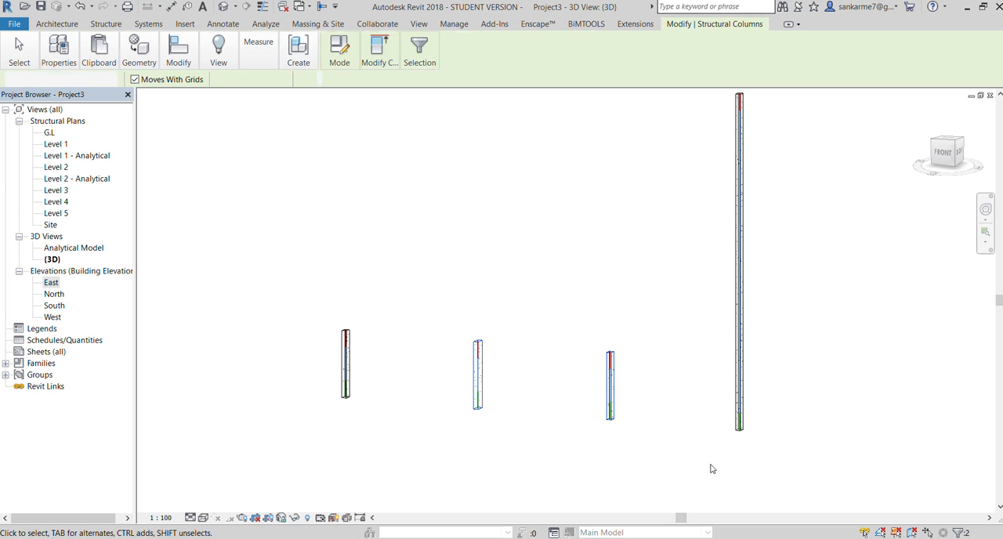
click(604, 390)
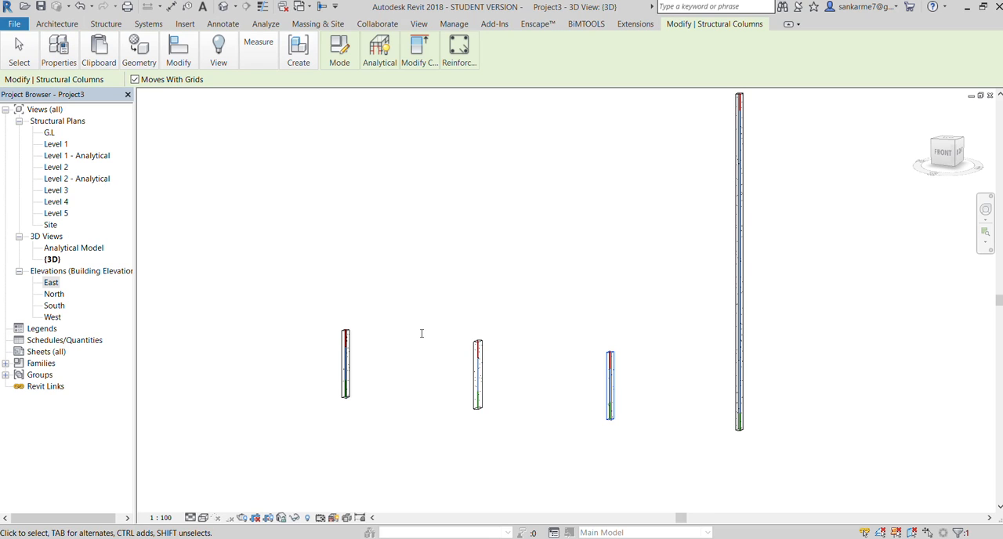
click(395, 508)
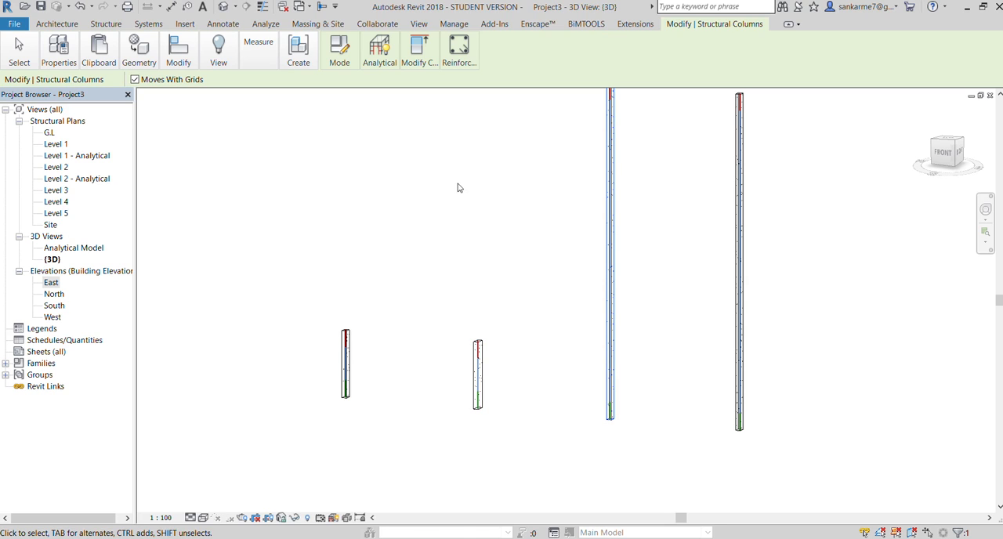
click(486, 220)
Extend the two remaining short columns, the C2 column and the outermost one at grid 1, up to Level 5
scroll(346, 277, down, 2)
scroll(385, 295, up, 1)
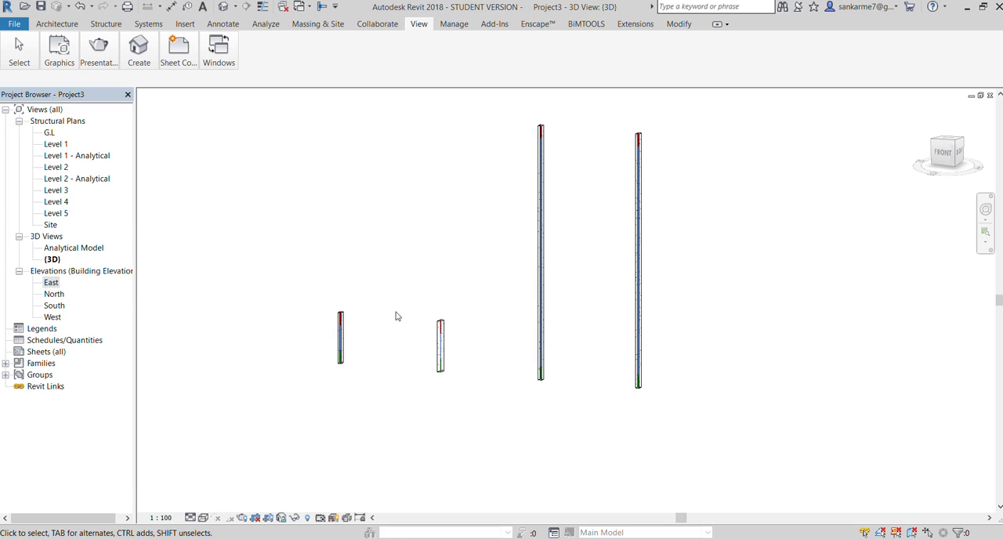
click(439, 353)
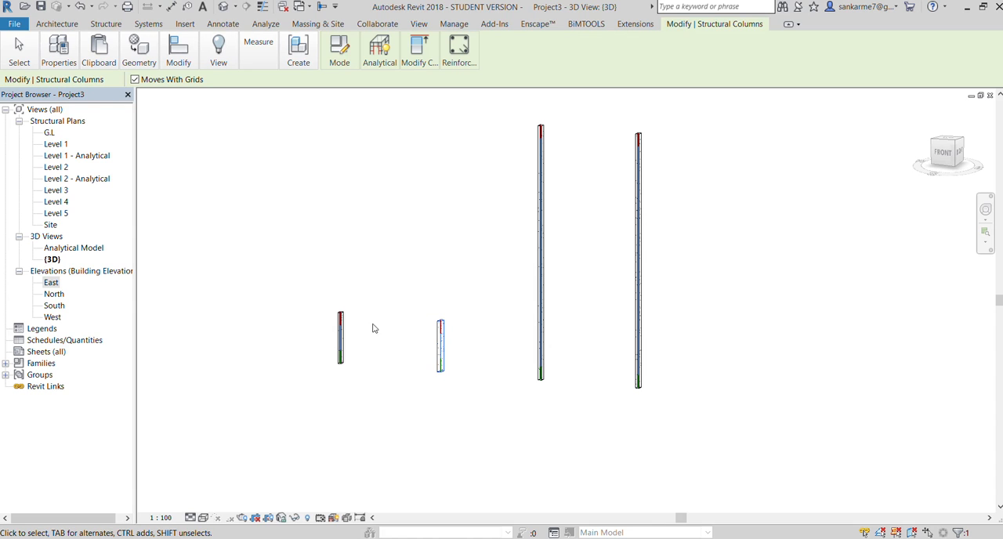
click(59, 49)
click(442, 529)
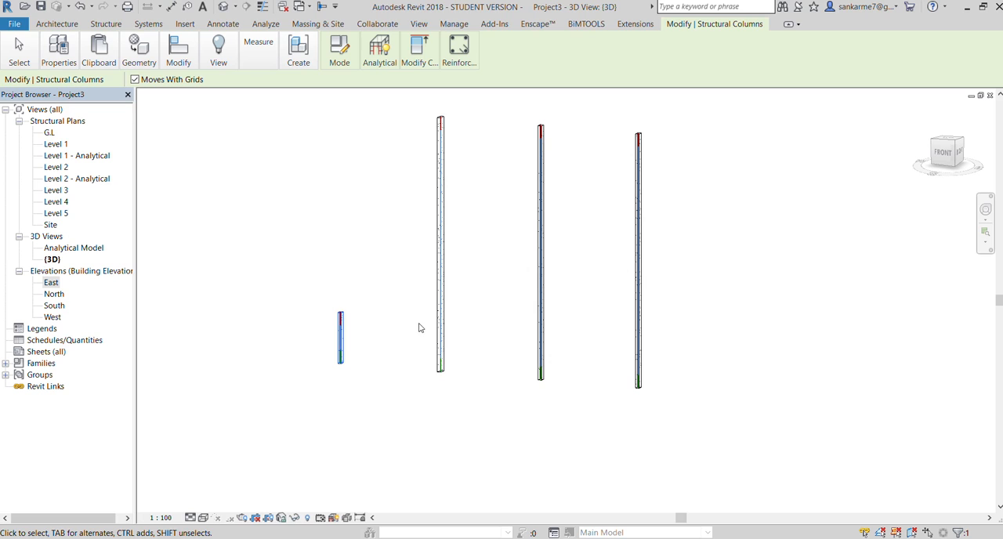
click(428, 529)
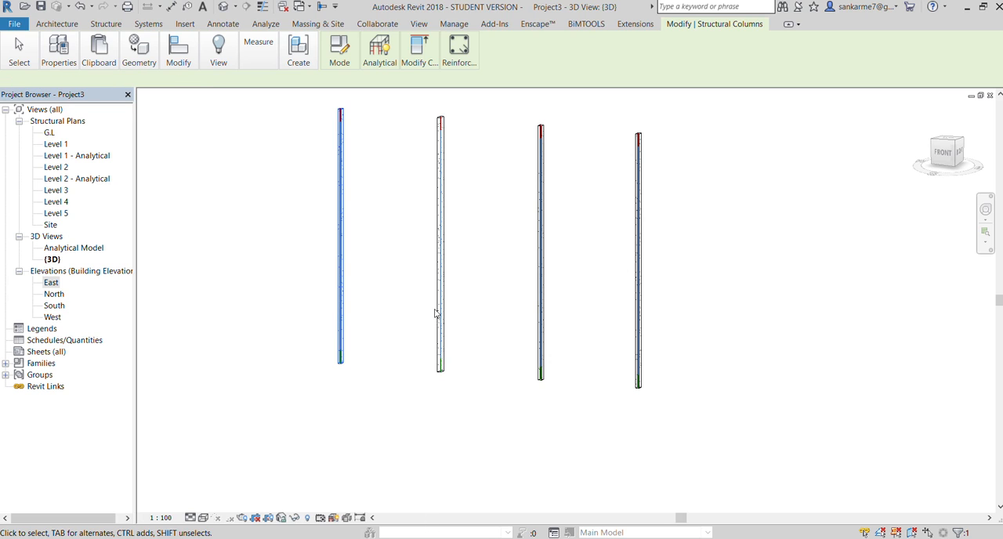
click(242, 259)
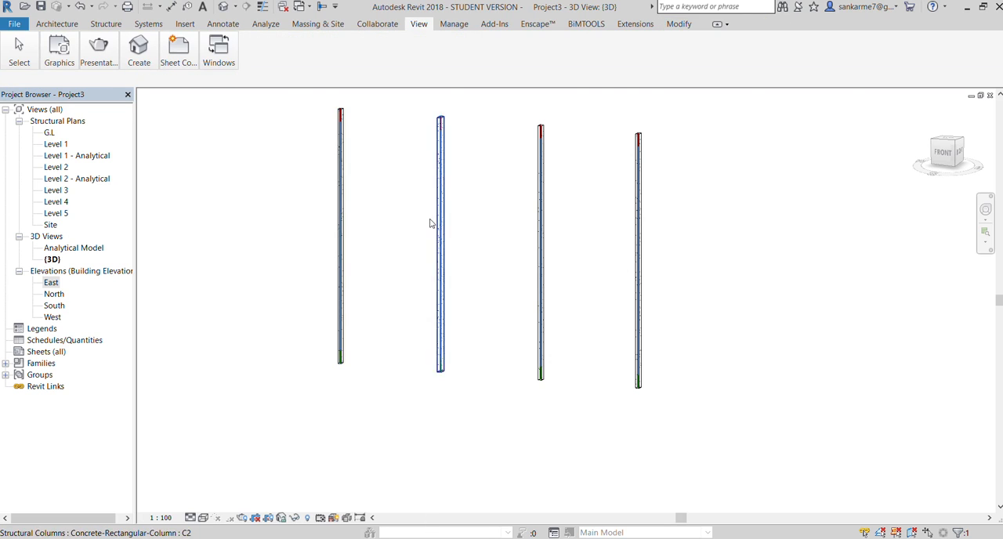
Inspect the four full-height columns in the 3D view and return to the G.L structural plan
scroll(450, 184, up, 3)
scroll(459, 204, down, 4)
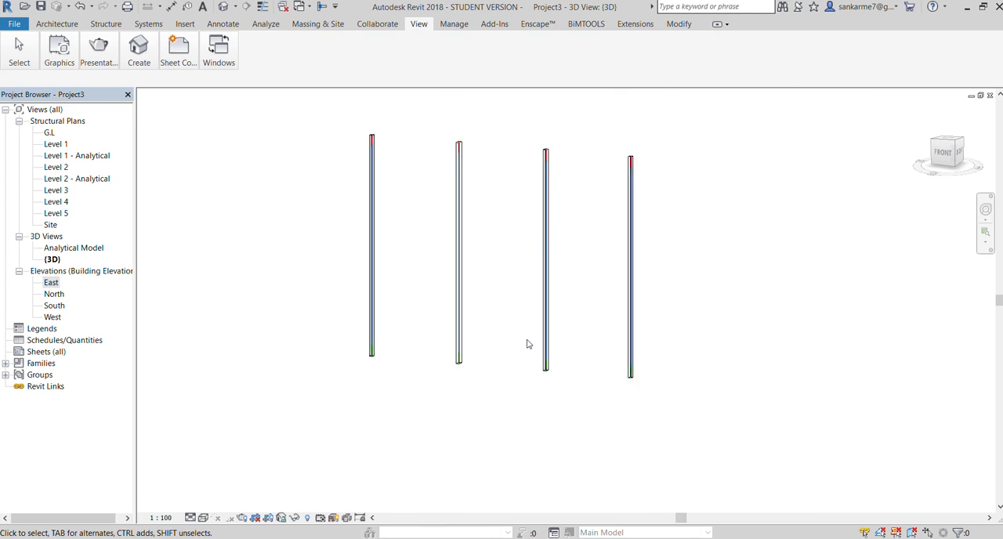
scroll(528, 344, up, 2)
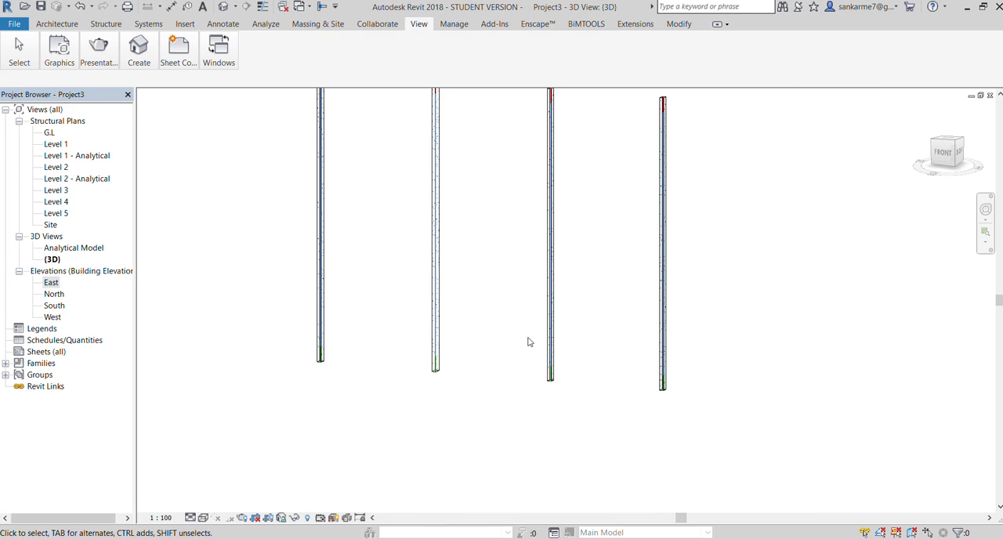
scroll(525, 333, down, 2)
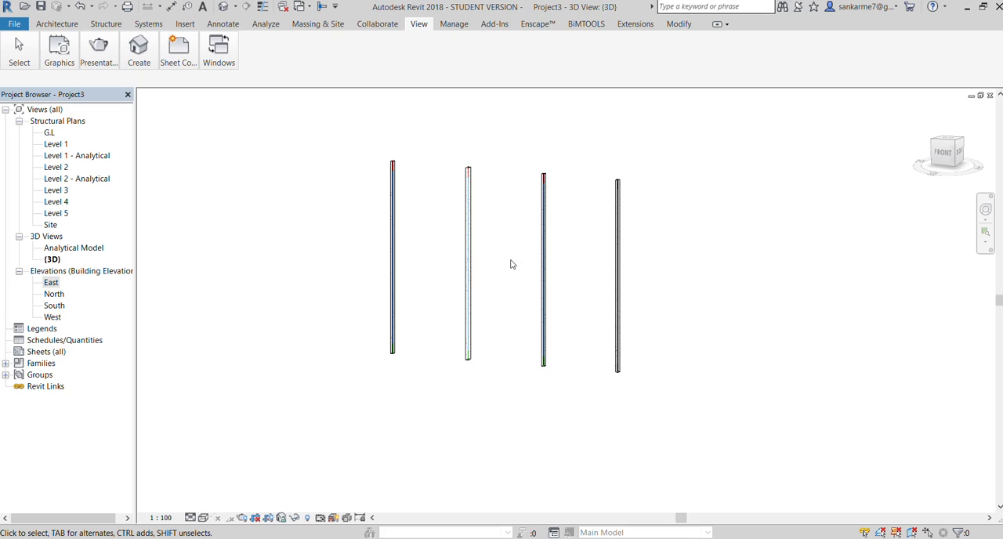
scroll(508, 218, up, 1)
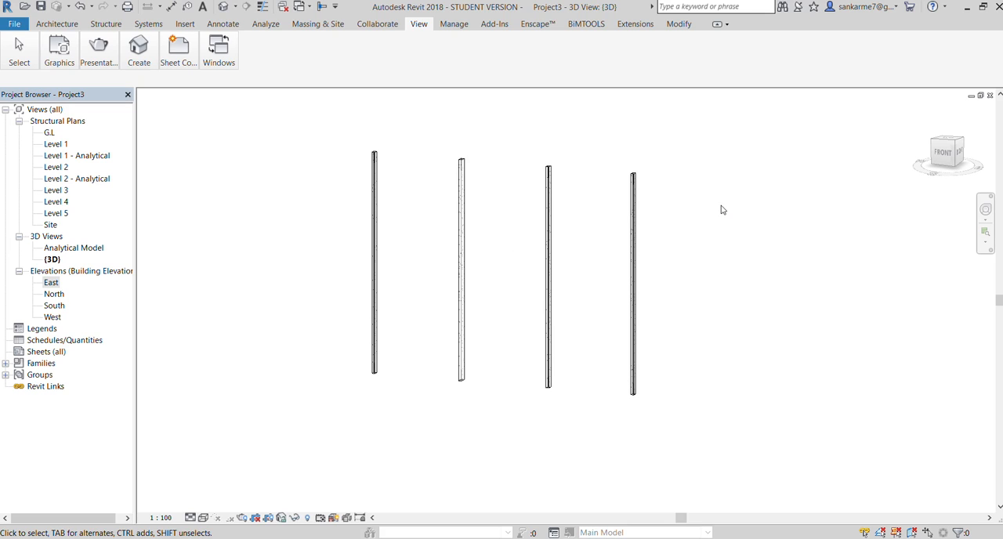
scroll(722, 207, up, 2)
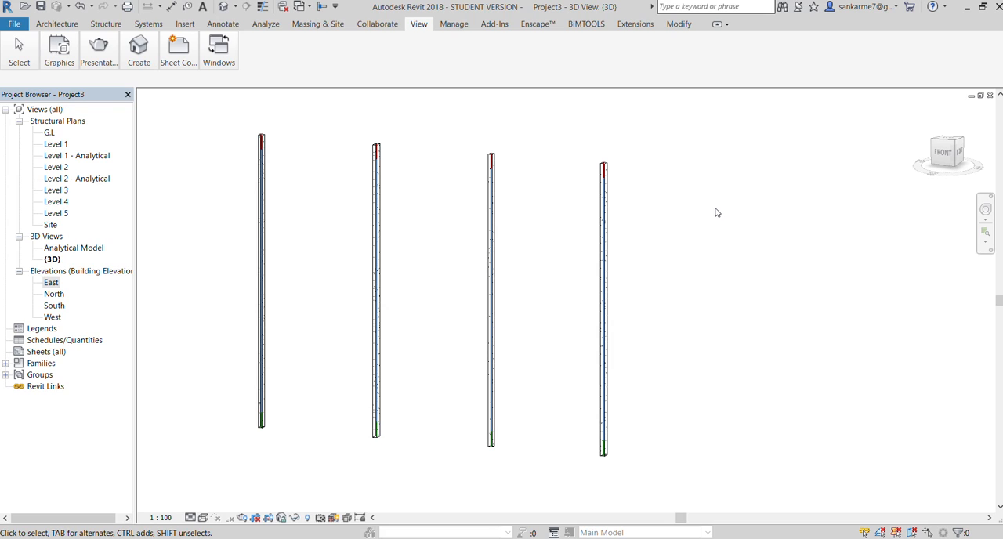
double_click(48, 135)
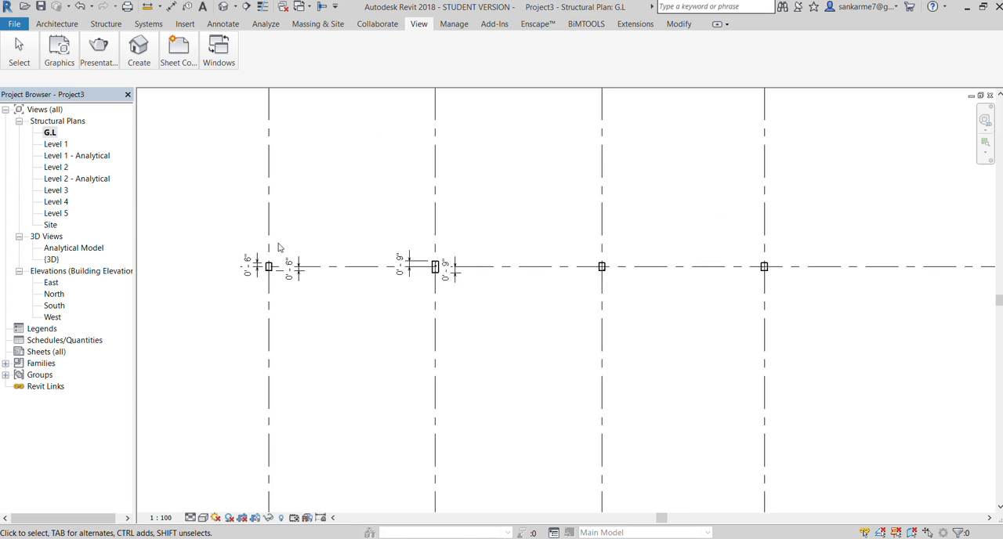
scroll(278, 248, down, 2)
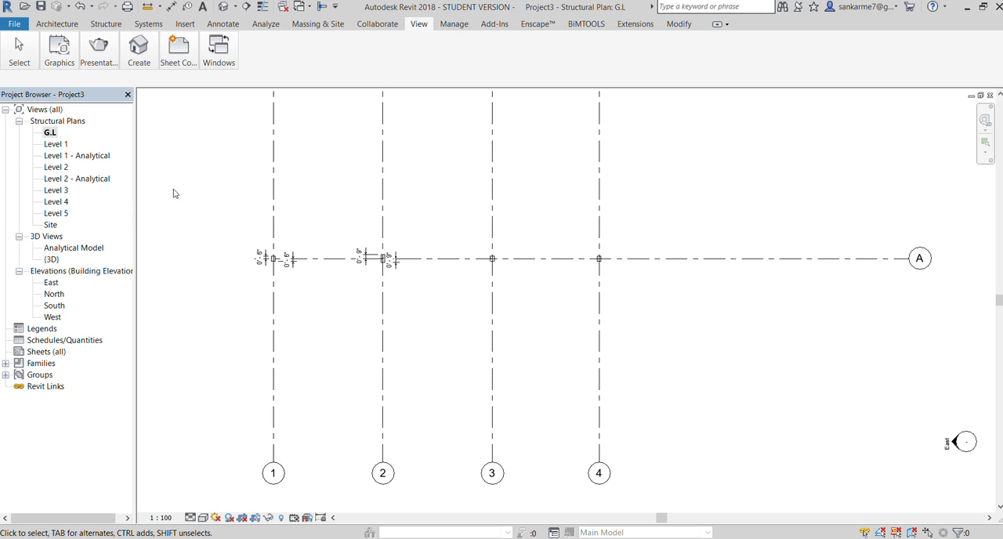
On the Level 1 structural plan, place a 300 x 600mm concrete beam along grid A between the columns at grids 1 and 2
scroll(266, 248, up, 3)
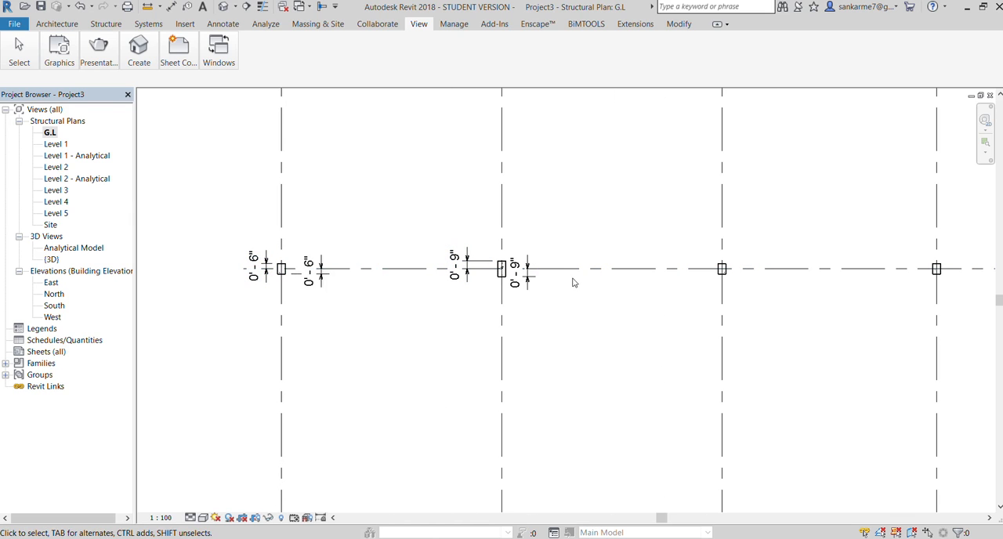
double_click(52, 145)
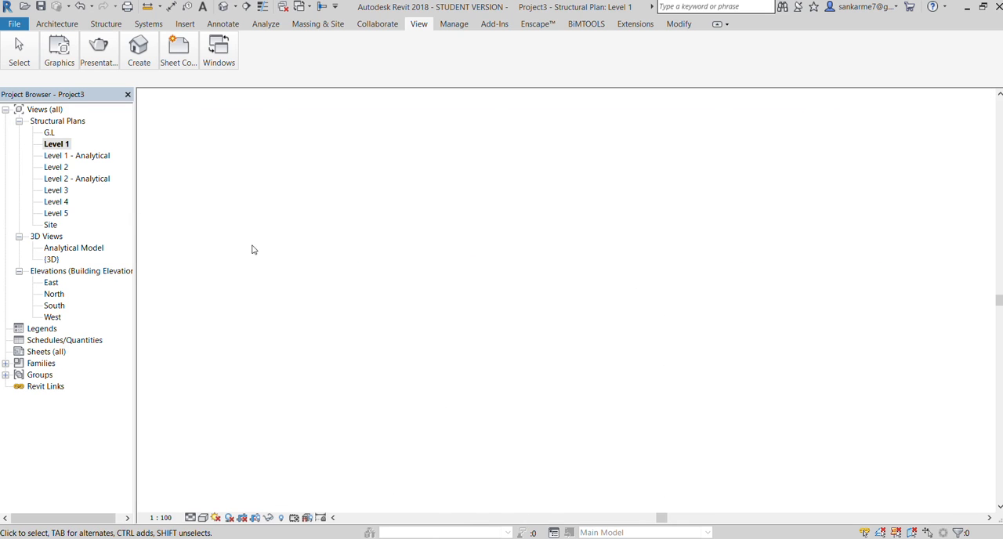
scroll(351, 269, up, 3)
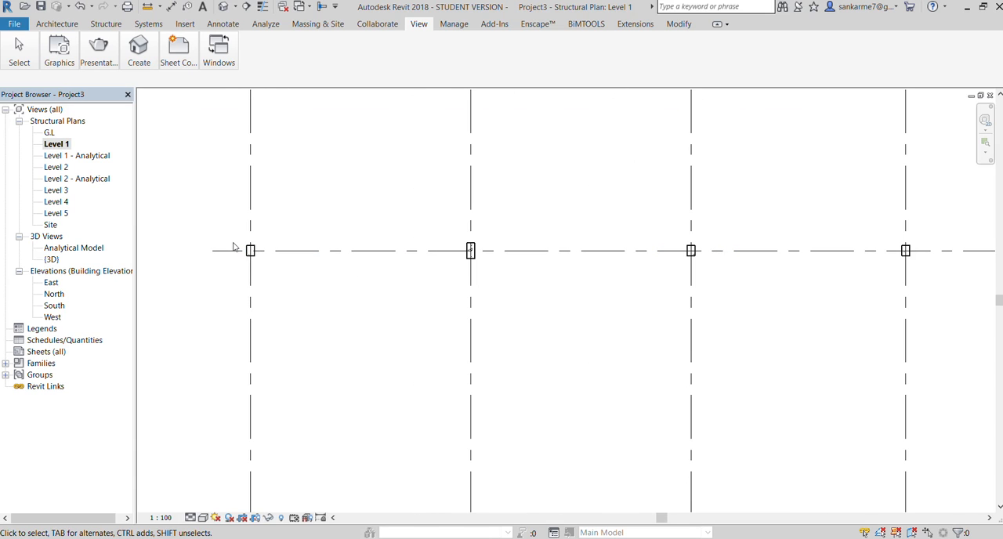
click(44, 24)
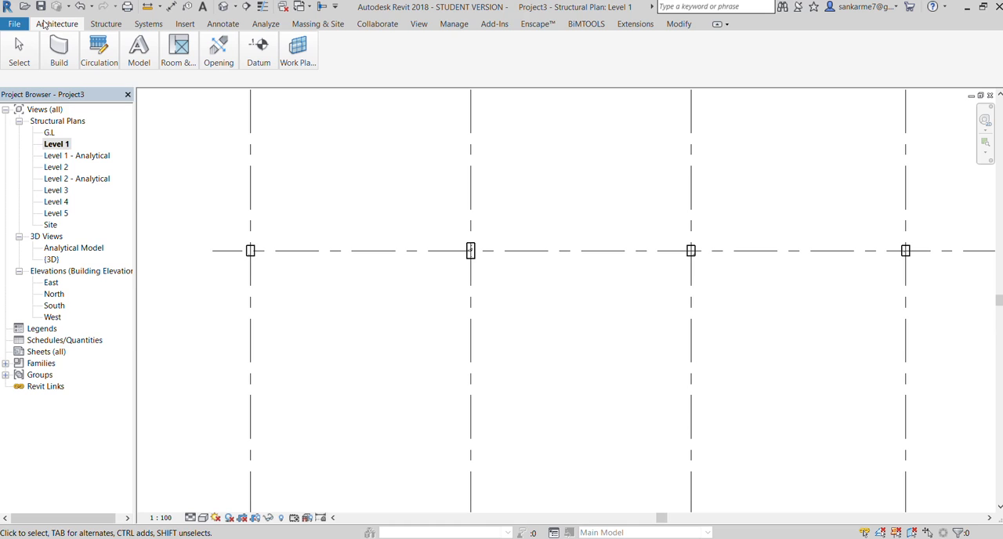
click(88, 26)
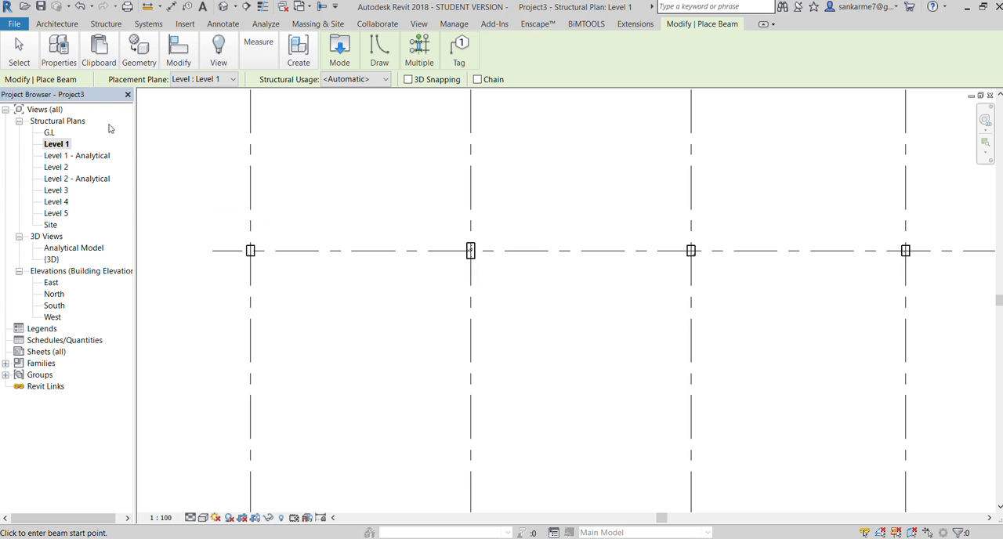
click(51, 83)
click(377, 62)
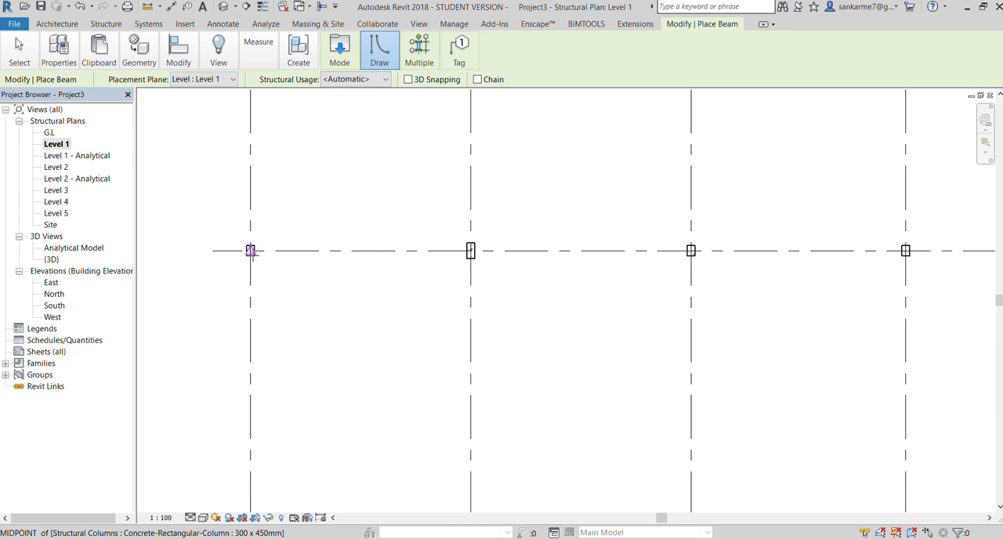
click(251, 251)
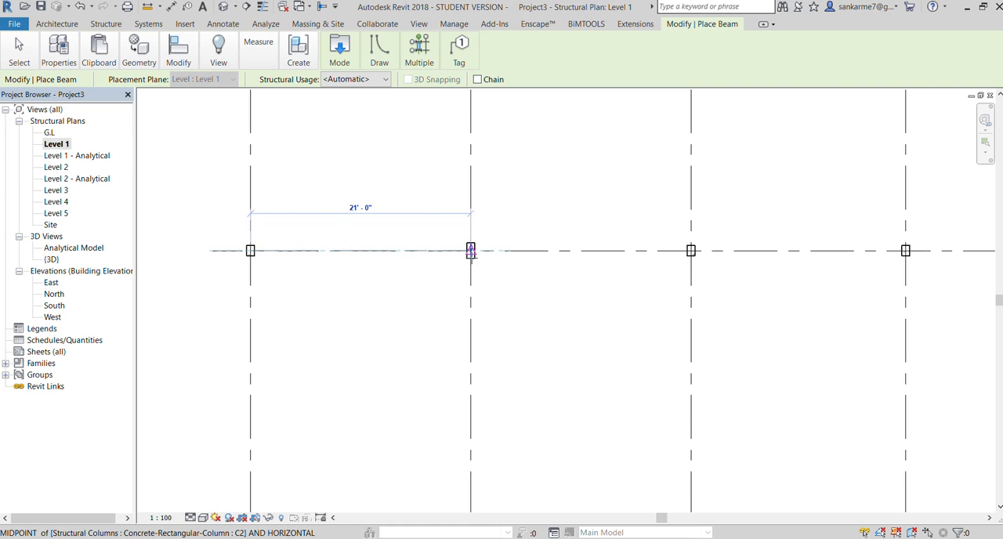
click(471, 251)
Continue the Level 1 beams along grid A, from the grid 2 column to grid 3 and from grid 3 to grid 4
click(471, 251)
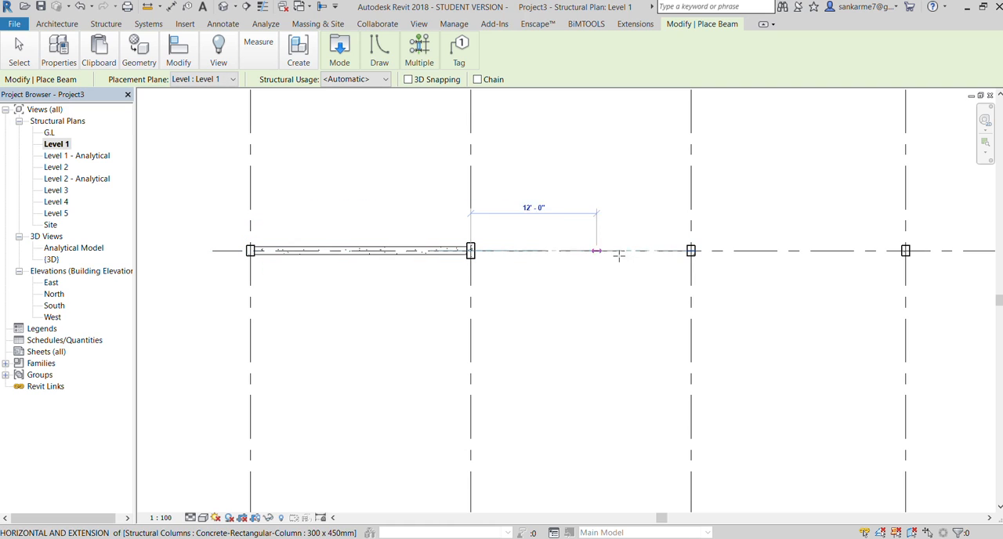
click(691, 251)
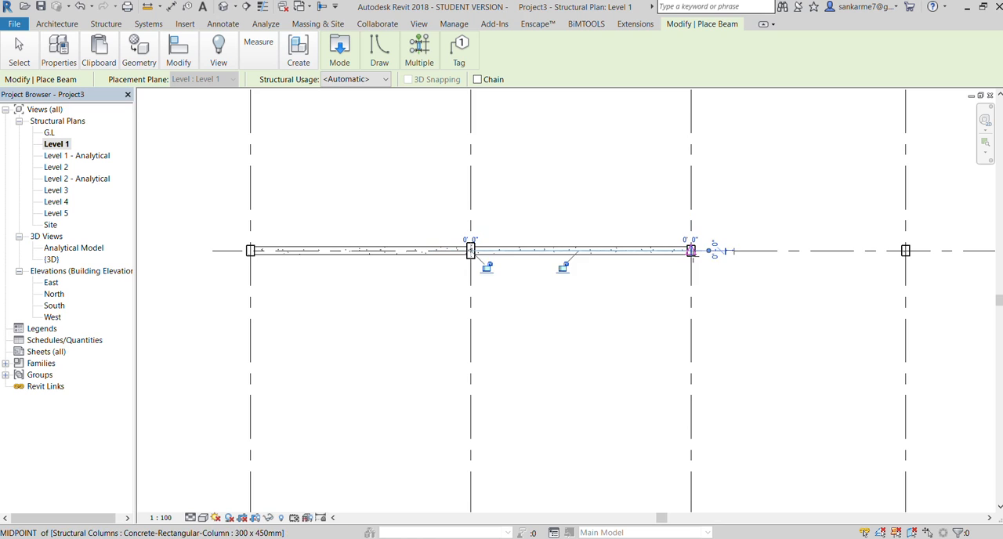
click(691, 251)
click(905, 251)
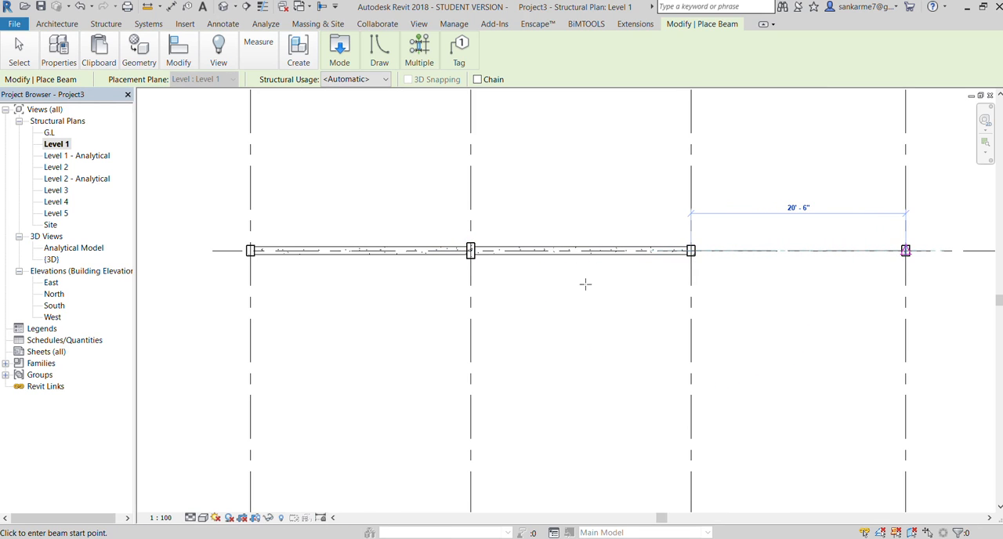
scroll(575, 284, down, 5)
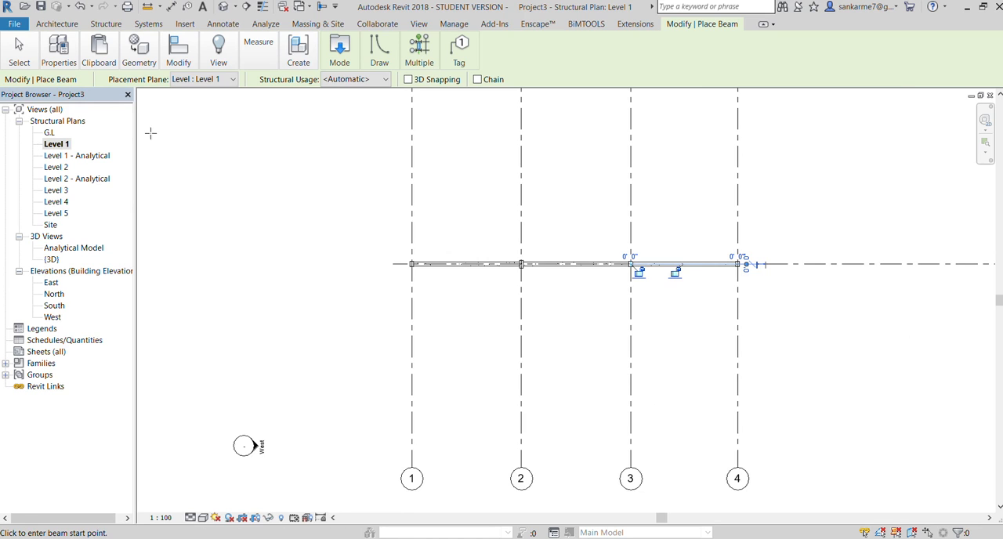
Open the default 3D view to check the Level 1 beams between the four columns, and end beam placement
click(419, 23)
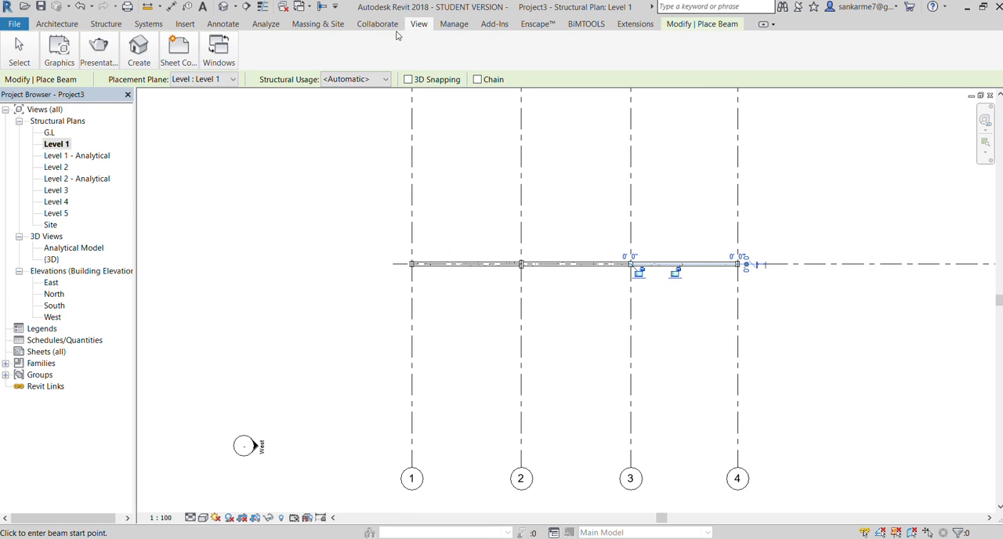
click(152, 54)
click(145, 80)
scroll(194, 380, up, 1)
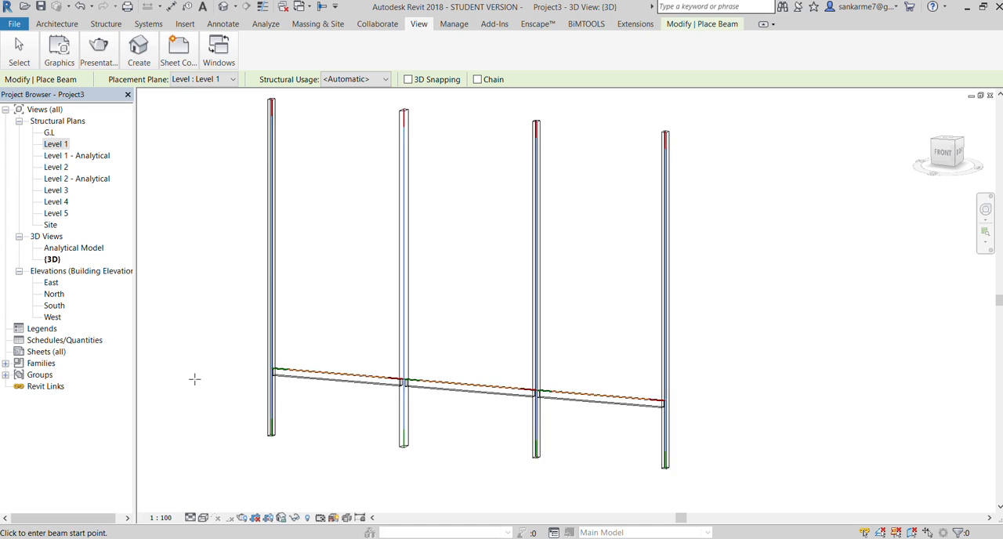
scroll(195, 380, up, 2)
scroll(201, 307, down, 1)
key(Escape)
key(Escape)
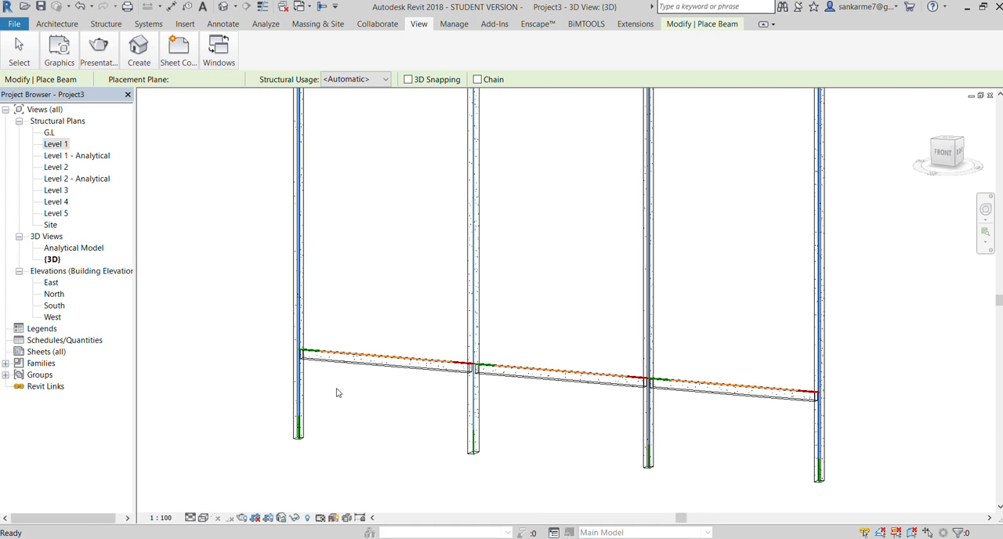
Examine closely how the Level 1 beams meet each column in the 3D view, including the end column at grid 4
scroll(417, 426, up, 3)
scroll(418, 429, up, 2)
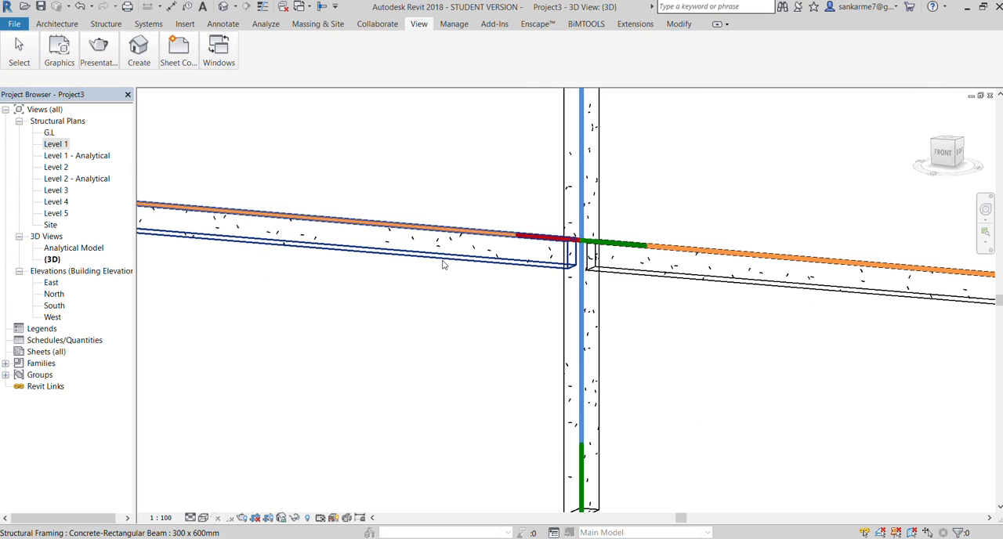
scroll(442, 265, down, 1)
scroll(456, 315, down, 1)
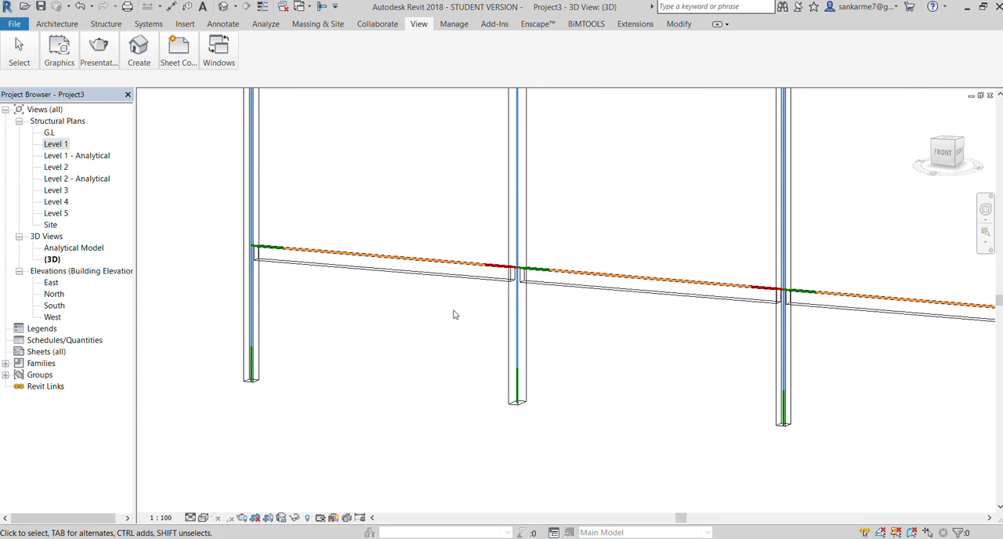
scroll(524, 304, up, 4)
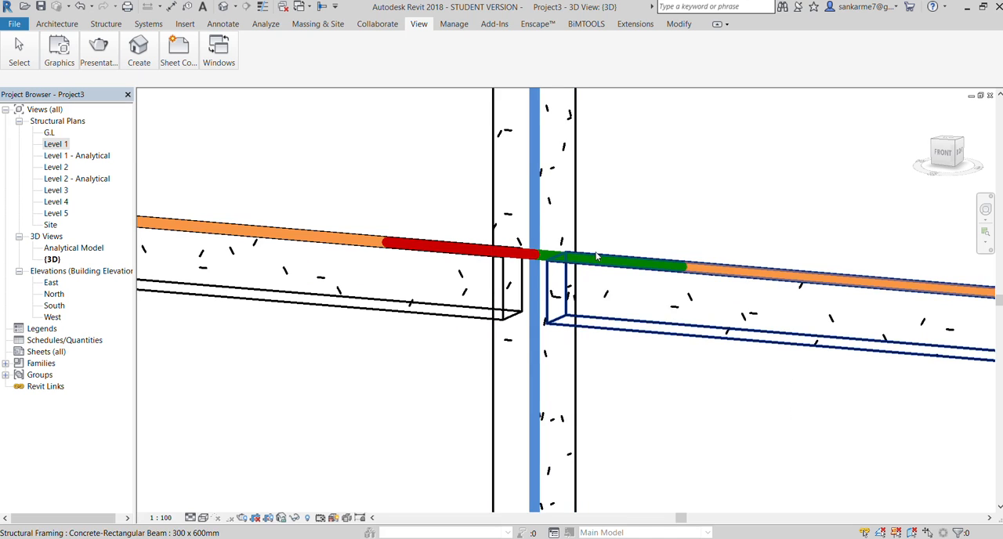
scroll(588, 260, down, 5)
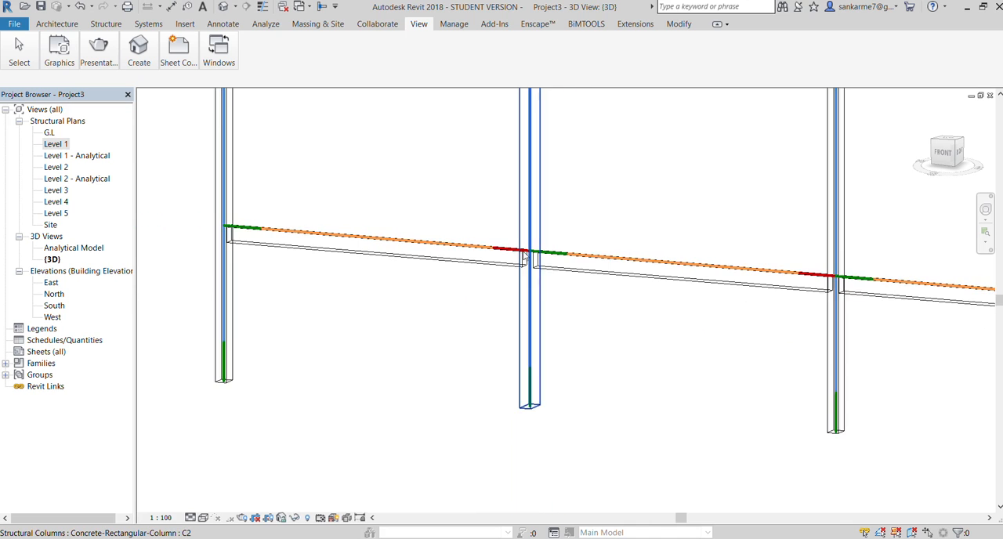
scroll(740, 290, up, 5)
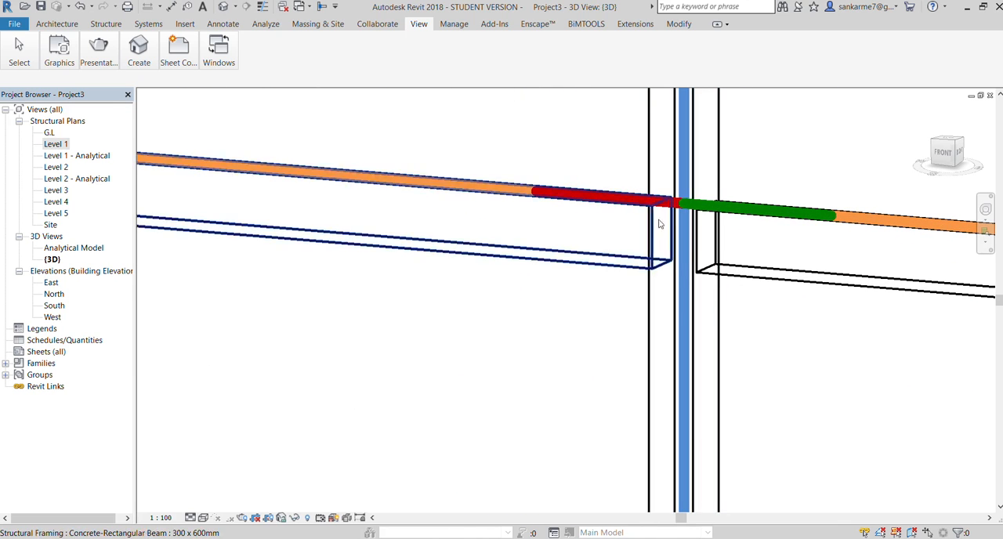
scroll(672, 221, down, 4)
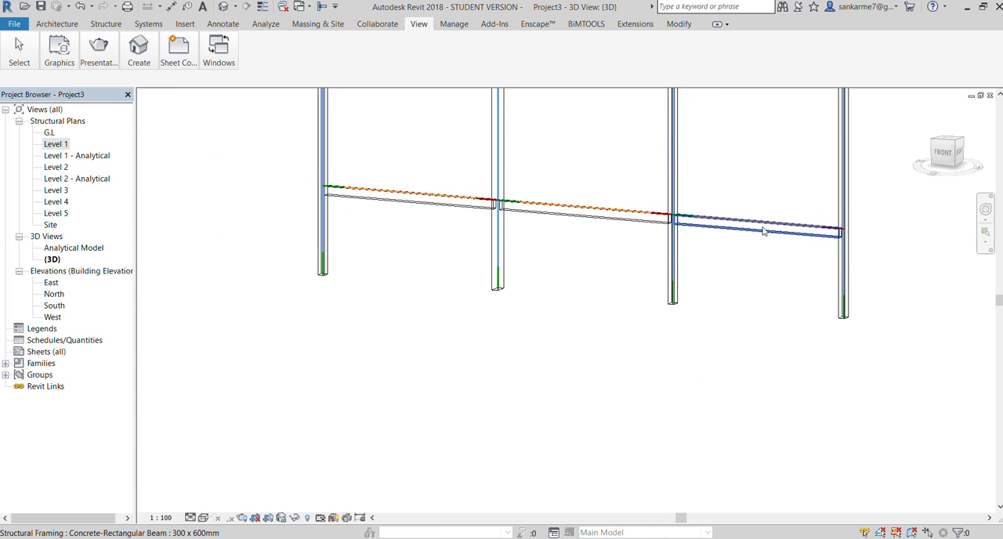
scroll(868, 237, up, 4)
scroll(815, 231, down, 6)
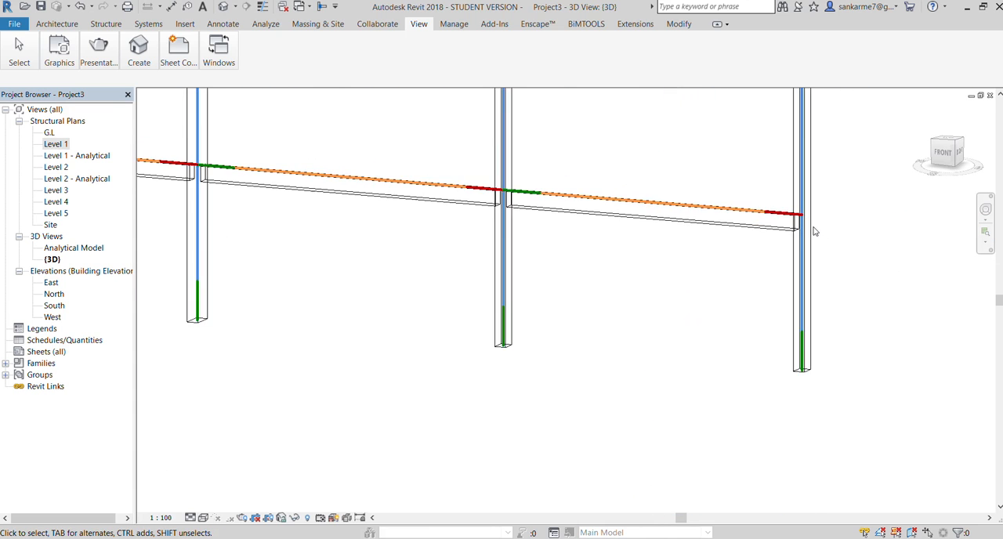
scroll(616, 183, up, 3)
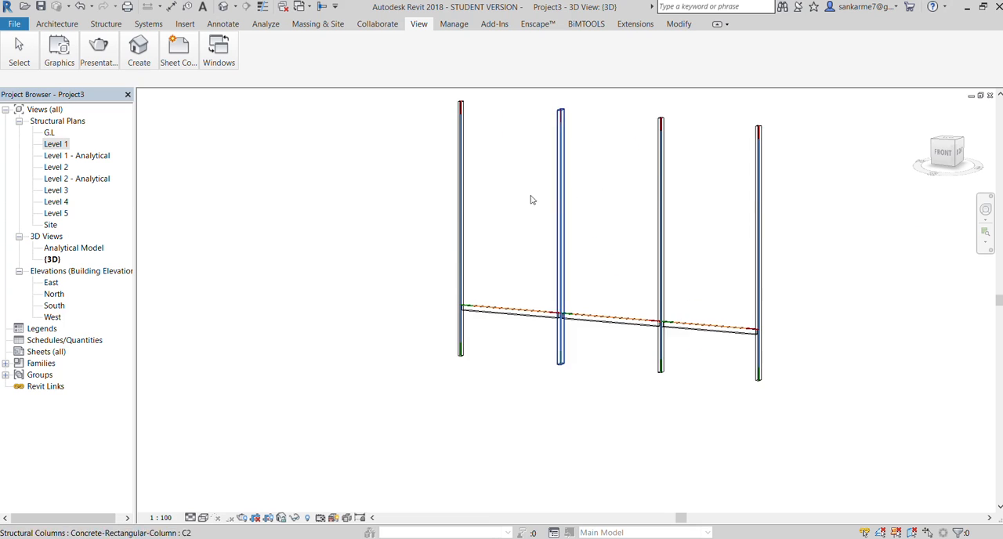
On the Level 2 structural plan, place a beam along grid A from the grid 1 column to the C2 column at grid 2
double_click(55, 168)
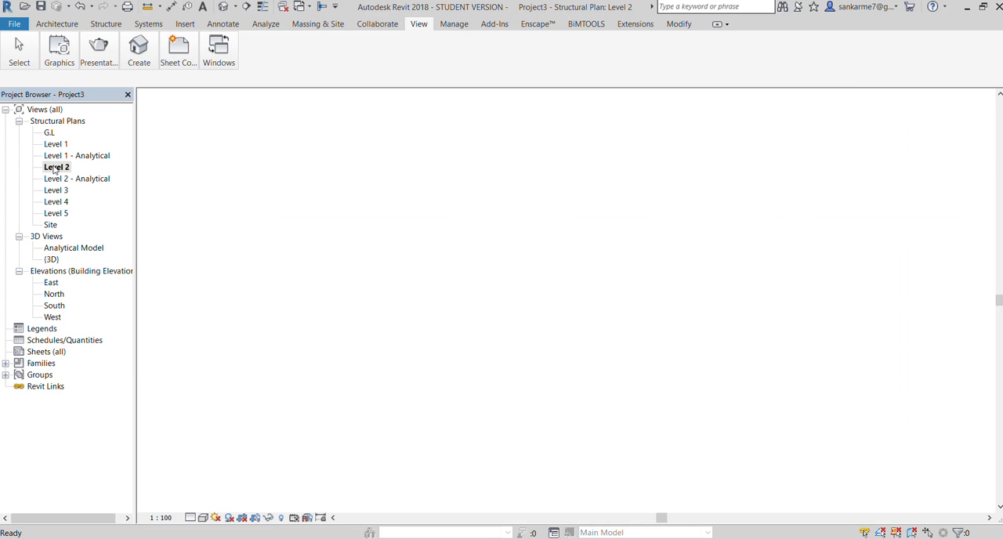
scroll(427, 169, up, 8)
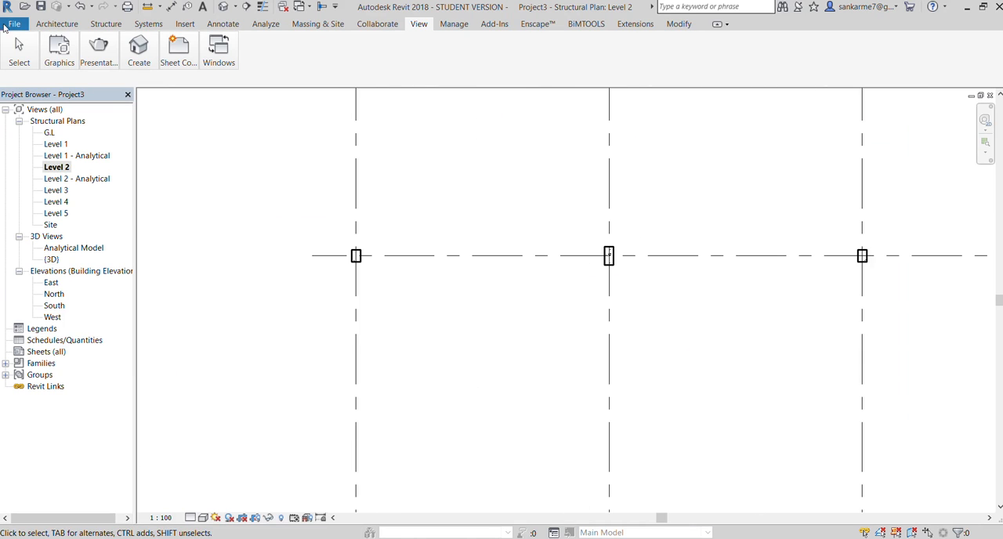
click(105, 23)
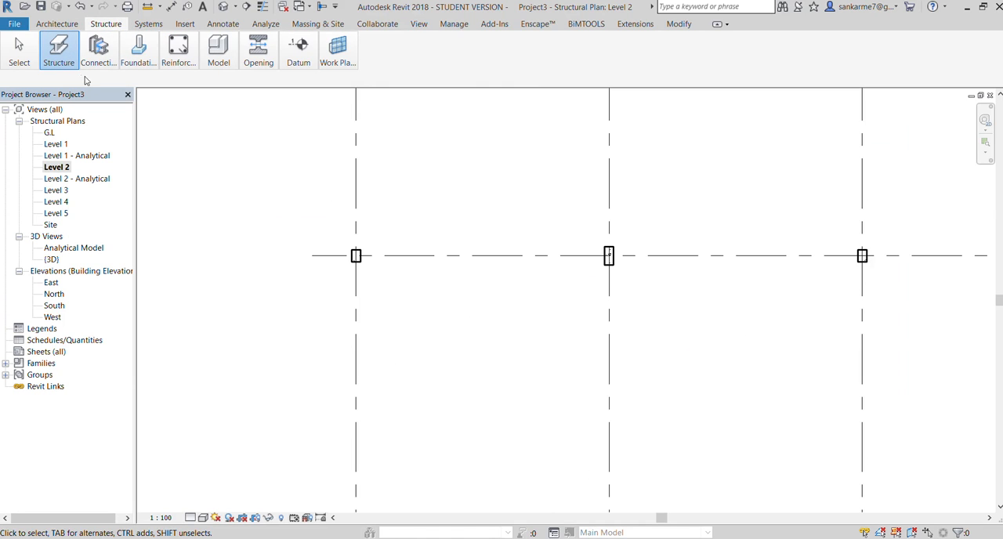
click(50, 86)
scroll(372, 258, up, 3)
click(335, 253)
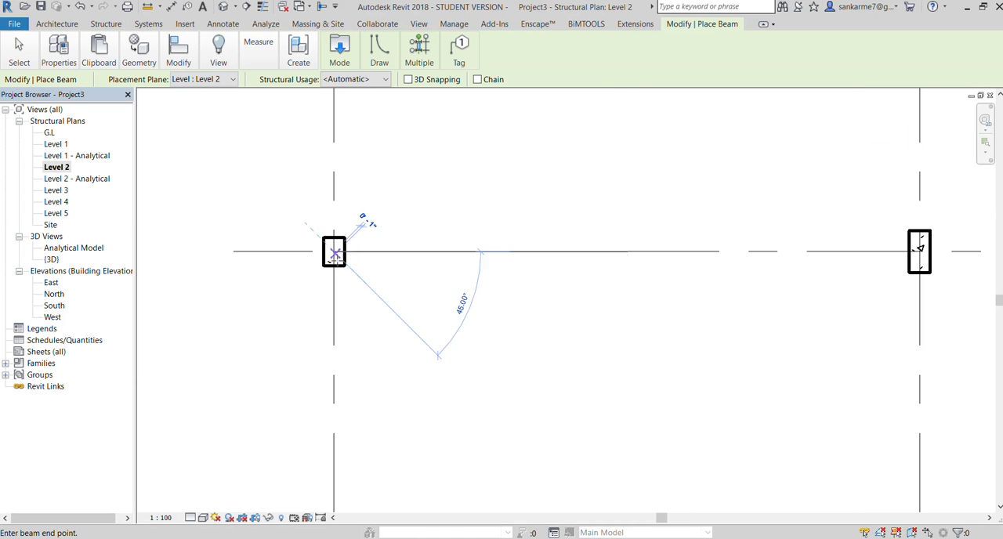
scroll(335, 254, down, 4)
scroll(563, 259, up, 4)
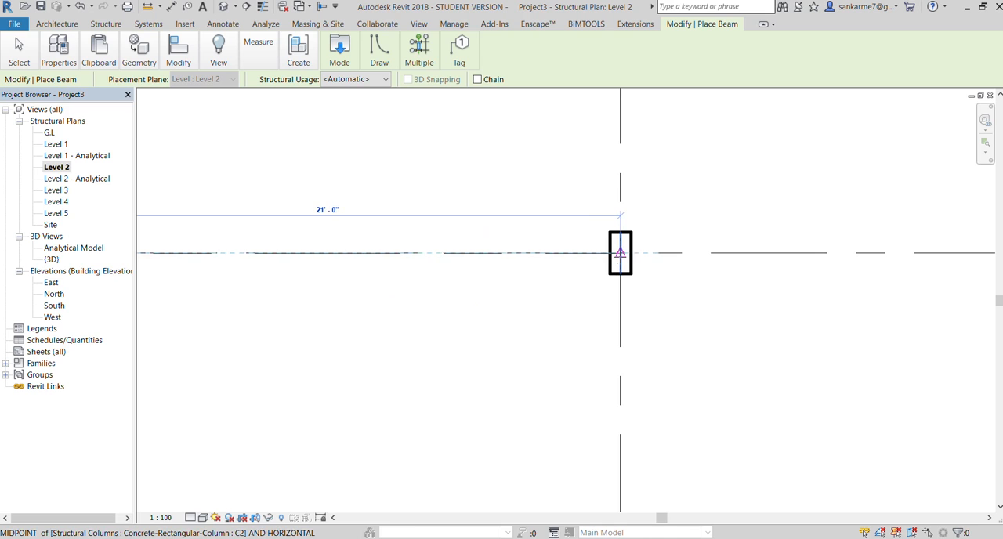
click(620, 252)
Add the remaining Level 2 beams along grid A, spanning from grid 2 to grid 3 and from grid 3 to grid 4
scroll(617, 349, down, 2)
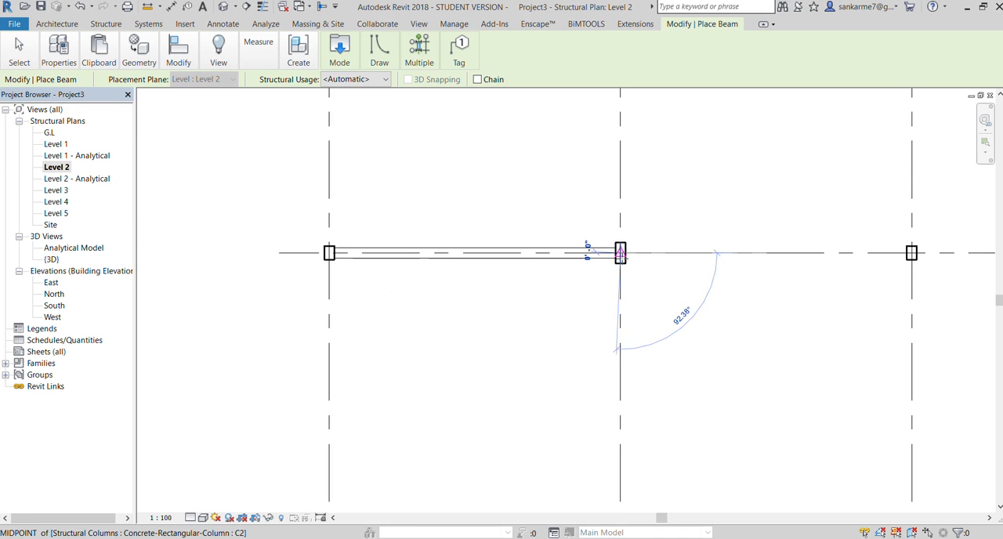
click(912, 252)
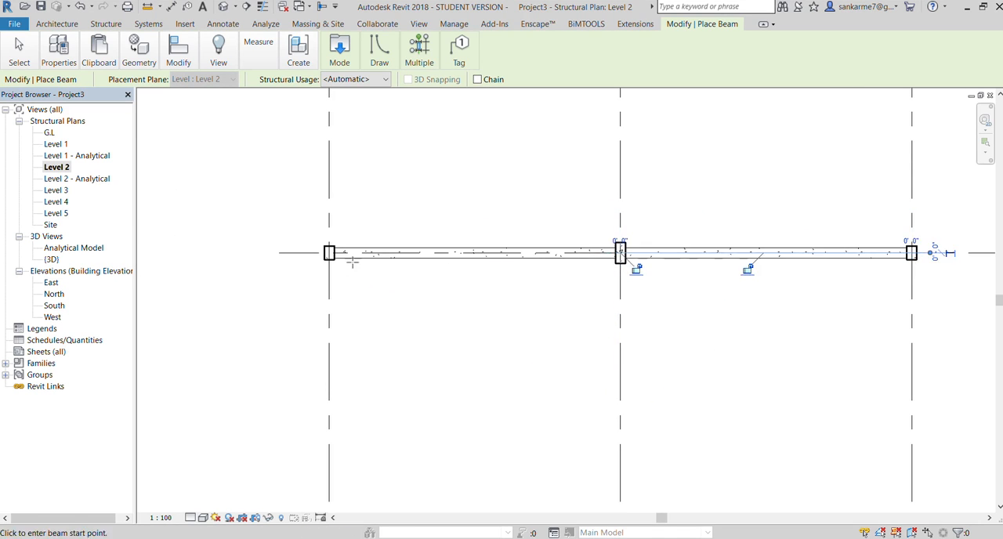
scroll(313, 263, down, 2)
scroll(704, 260, up, 3)
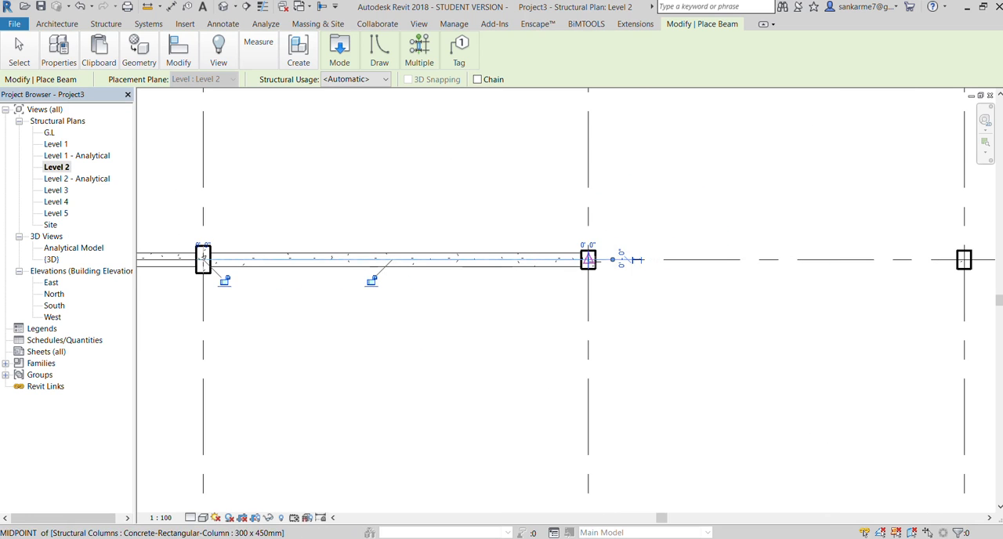
click(589, 259)
click(964, 259)
scroll(729, 271, down, 4)
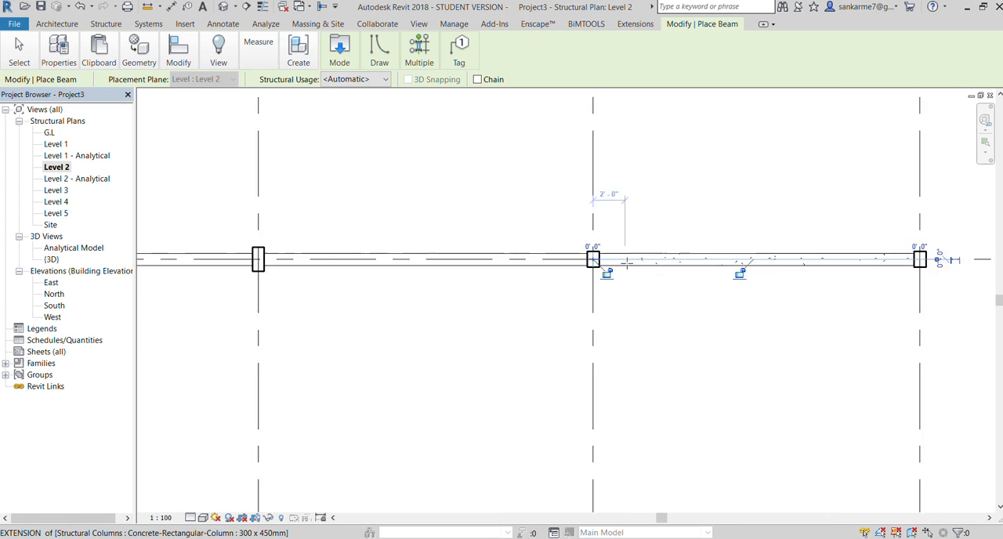
Open the default 3D view and inspect the Level 2 beams above the Level 1 beams
click(418, 29)
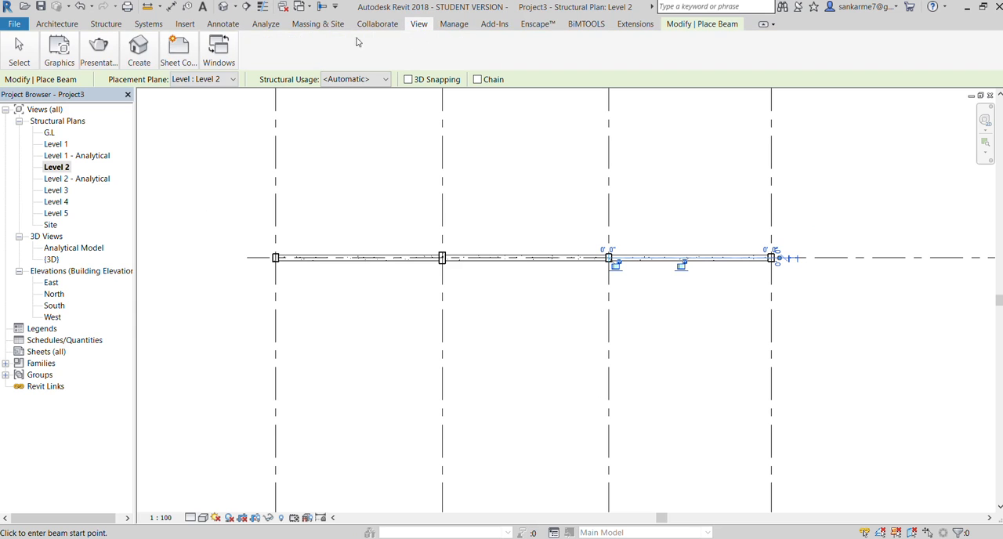
click(137, 50)
click(119, 91)
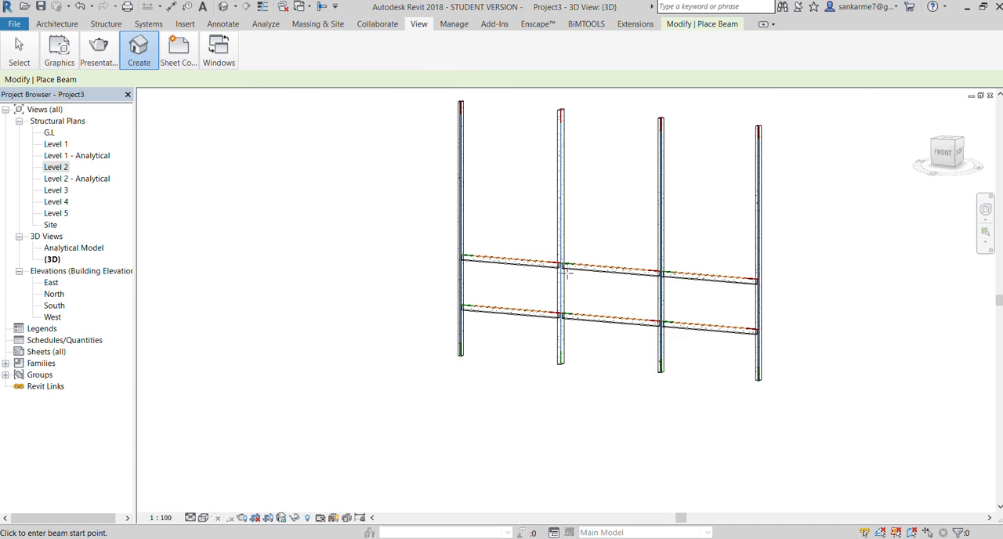
scroll(316, 277, up, 5)
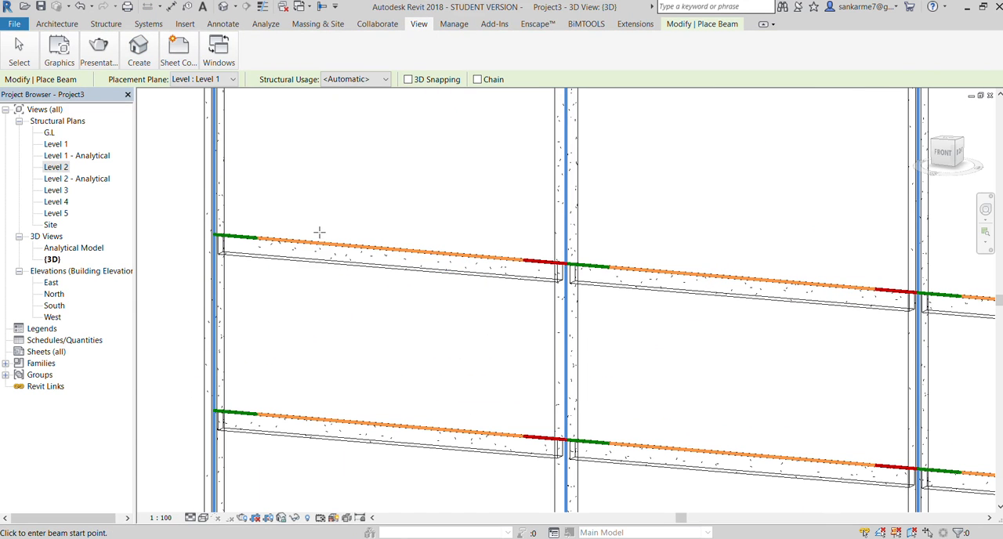
Examine in the 3D view how the Level 2 beams meet the columns along grid A, from grid 1 to the end column at grid 4
scroll(306, 232, up, 3)
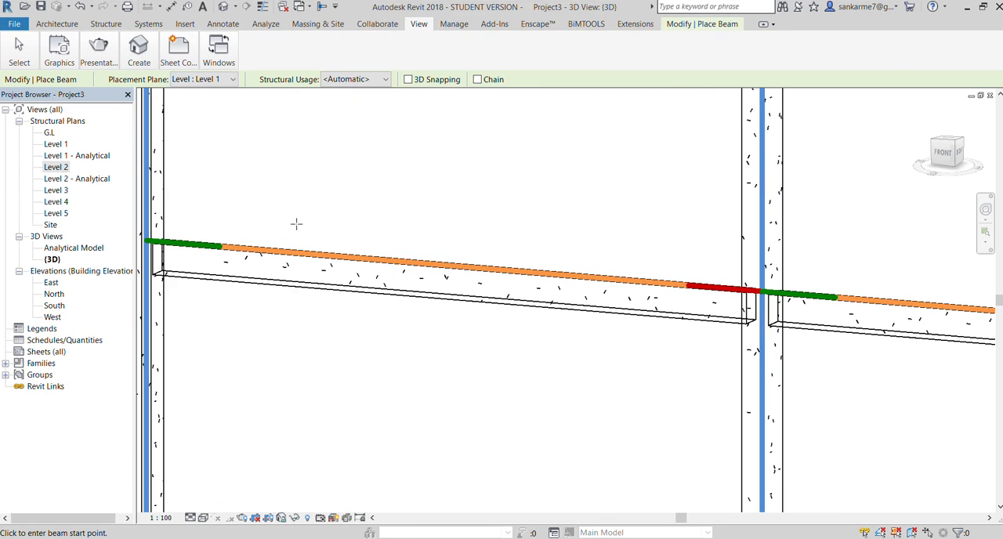
scroll(296, 224, down, 4)
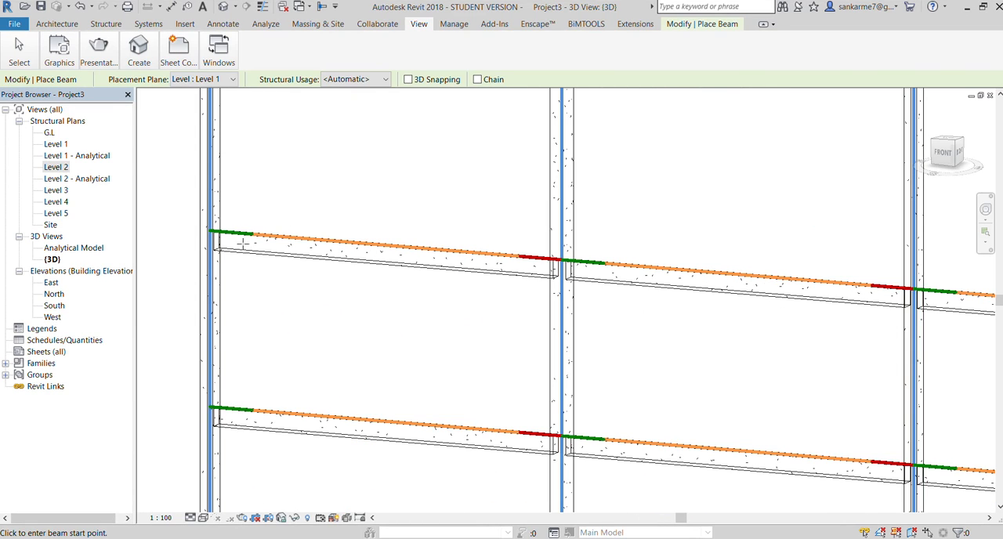
scroll(244, 245, up, 4)
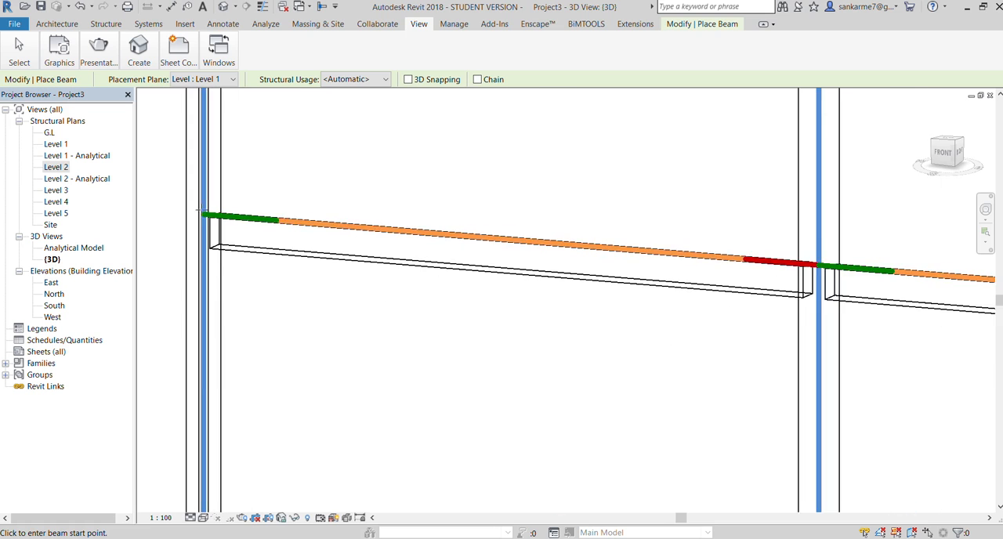
scroll(201, 211, down, 4)
scroll(675, 253, up, 4)
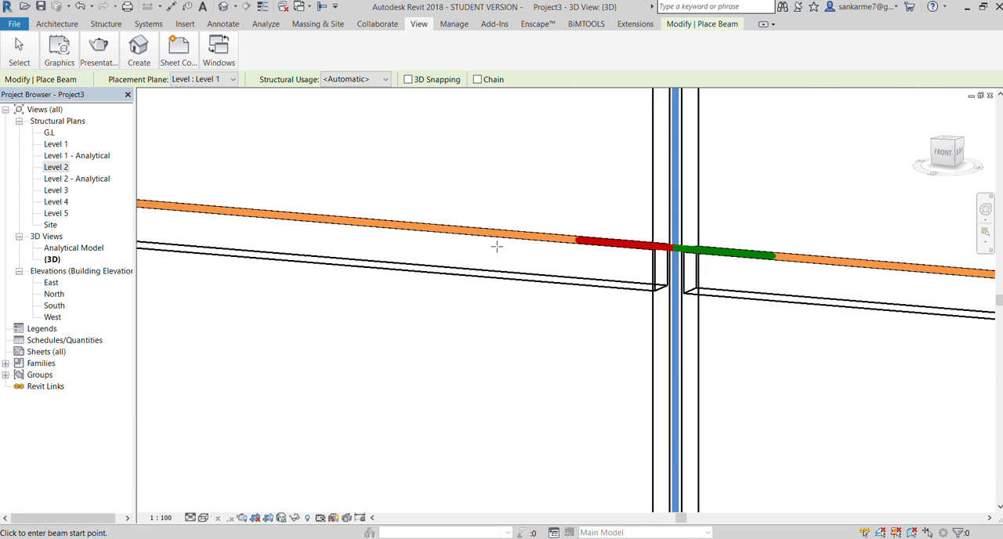
scroll(817, 285, down, 4)
scroll(744, 269, up, 3)
scroll(737, 269, up, 2)
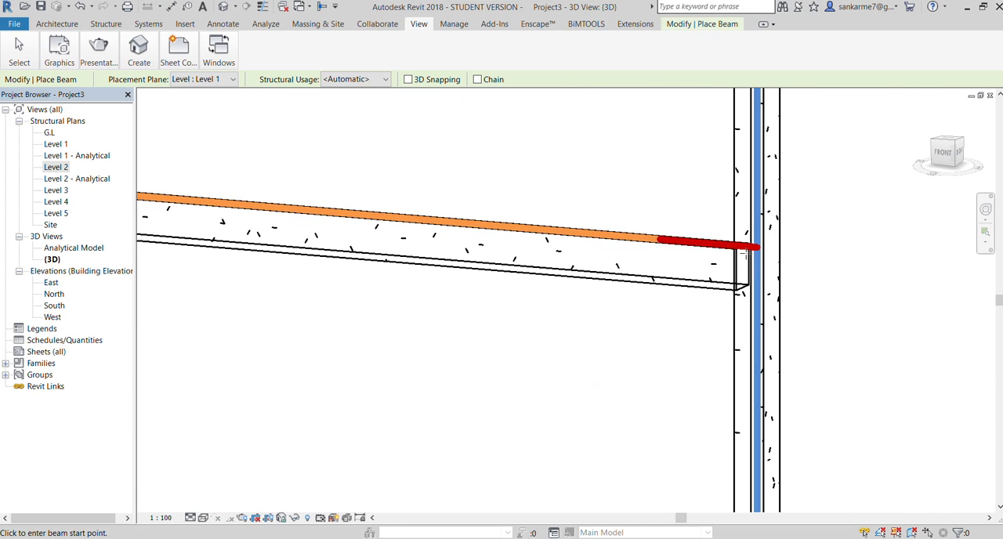
scroll(783, 259, down, 4)
scroll(654, 254, up, 1)
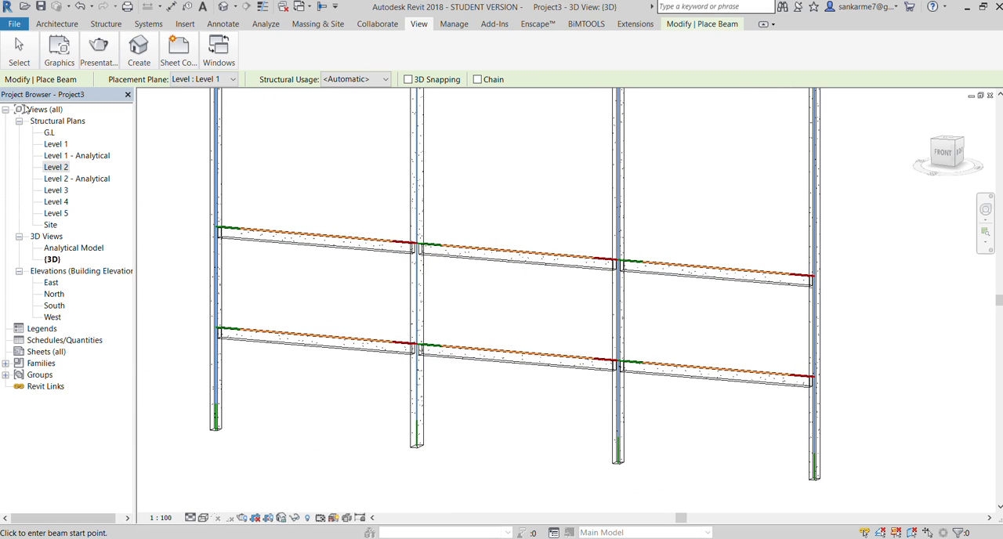
Open the Level 3 structural plan
double_click(50, 191)
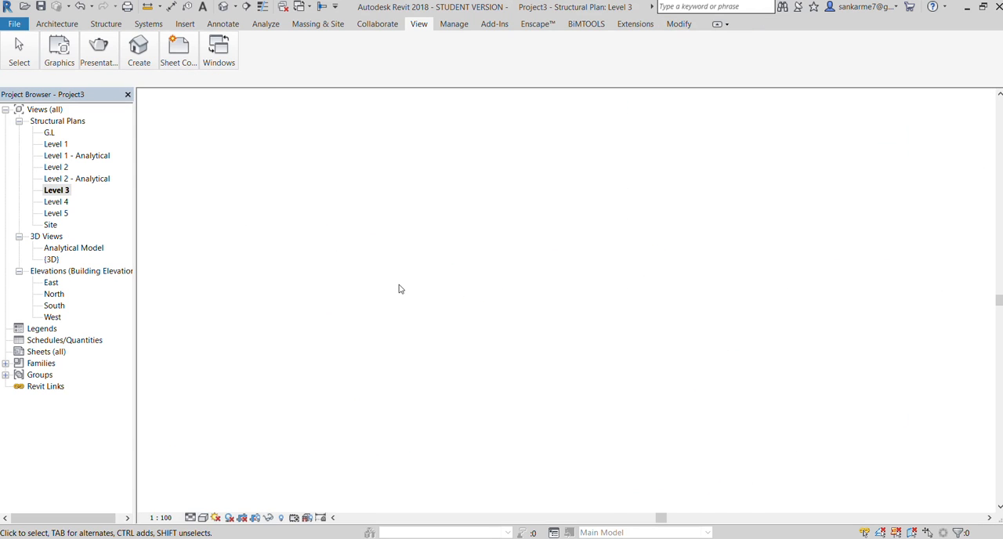
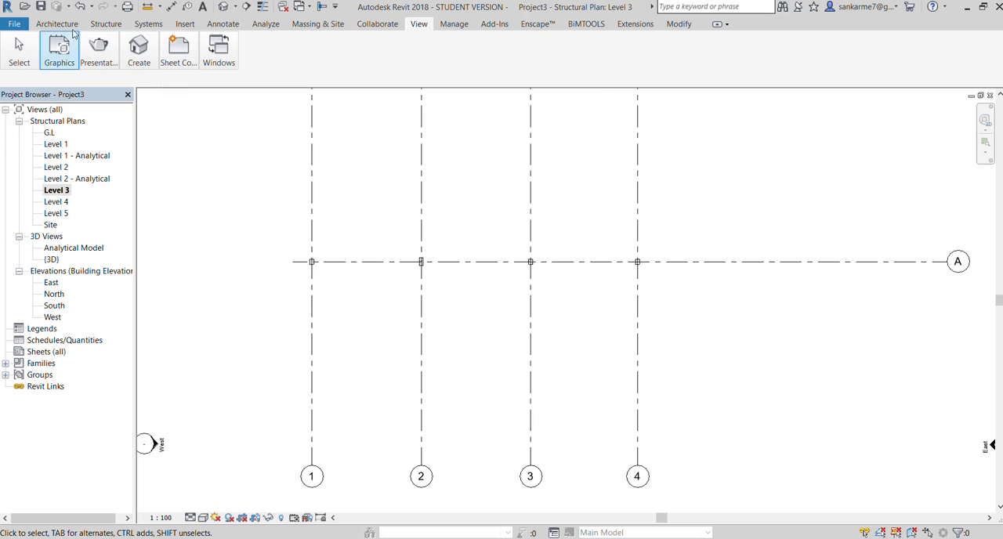
Place a Level 3 beam along grid A from the column at grid 1 to the column at grid 2
click(106, 24)
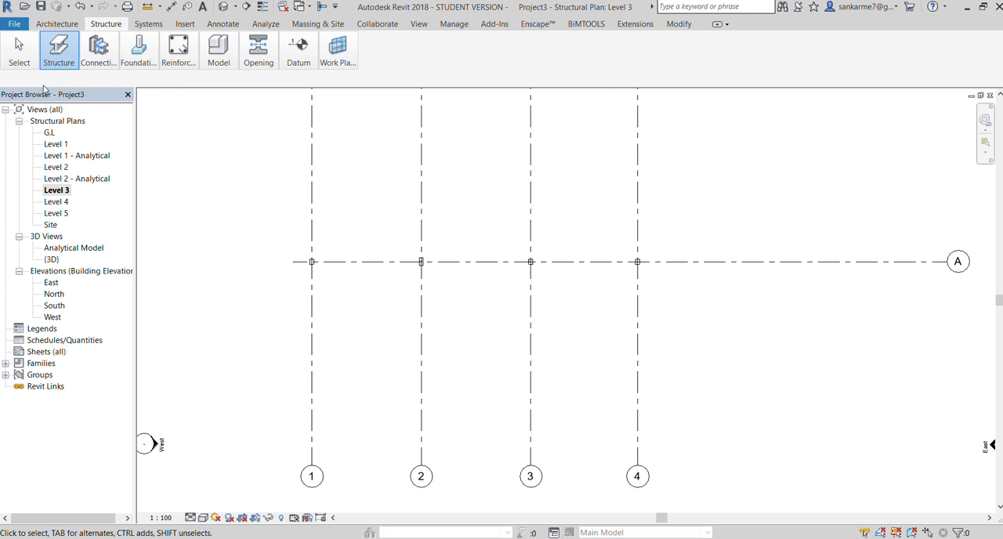
key(b)
key(m)
scroll(314, 263, up, 3)
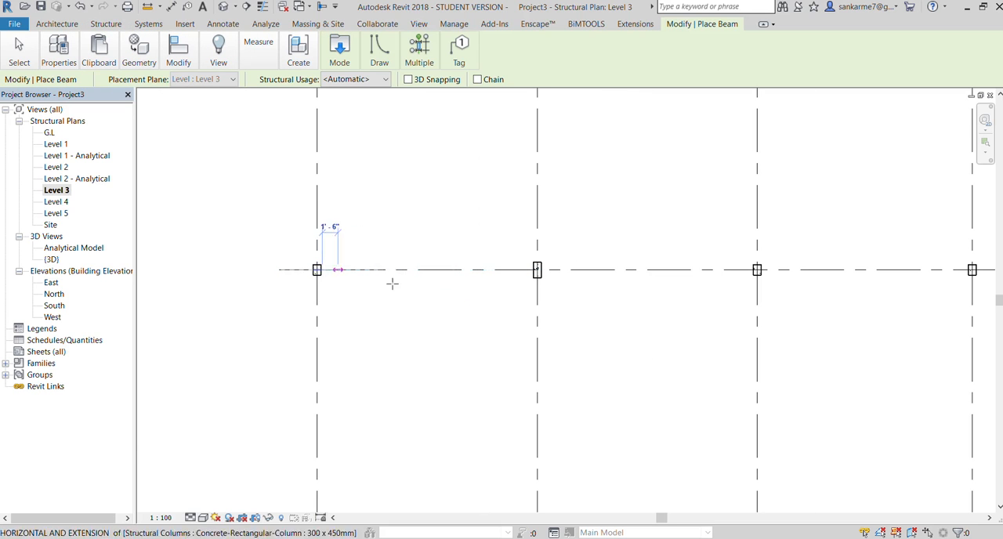
click(320, 270)
click(537, 270)
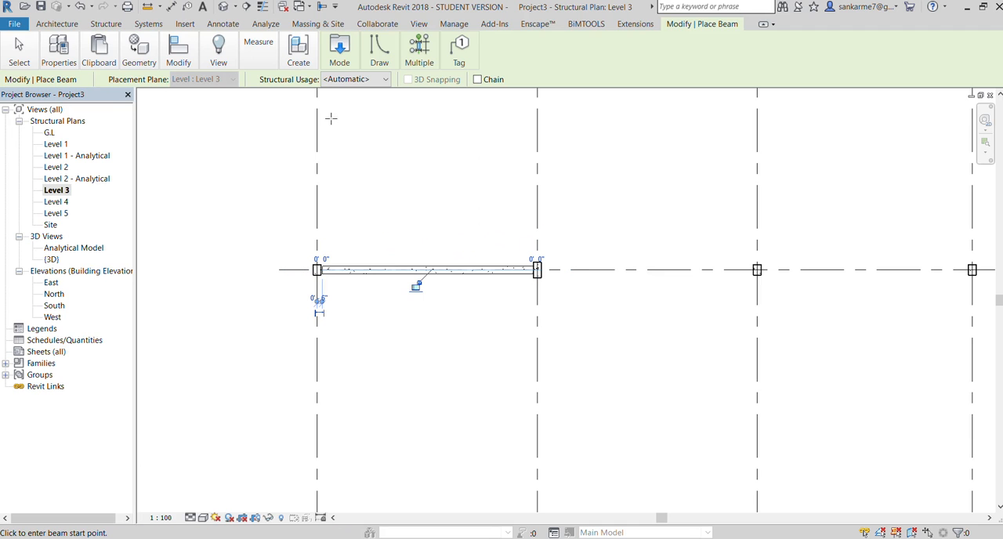
Open the default 3D view and examine how the Level 3 beam meets the columns at grids 1 and 2
click(419, 24)
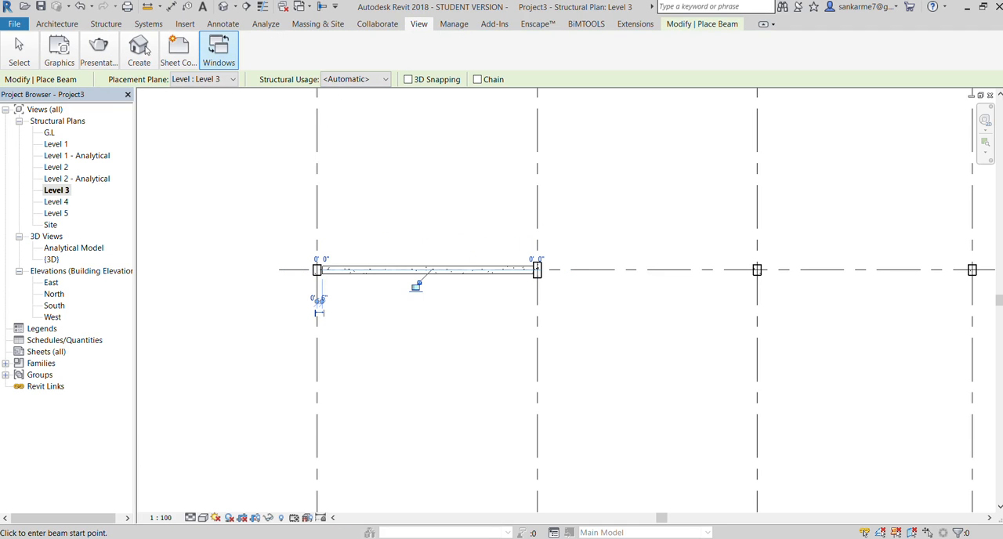
click(130, 100)
scroll(340, 344, down, 1)
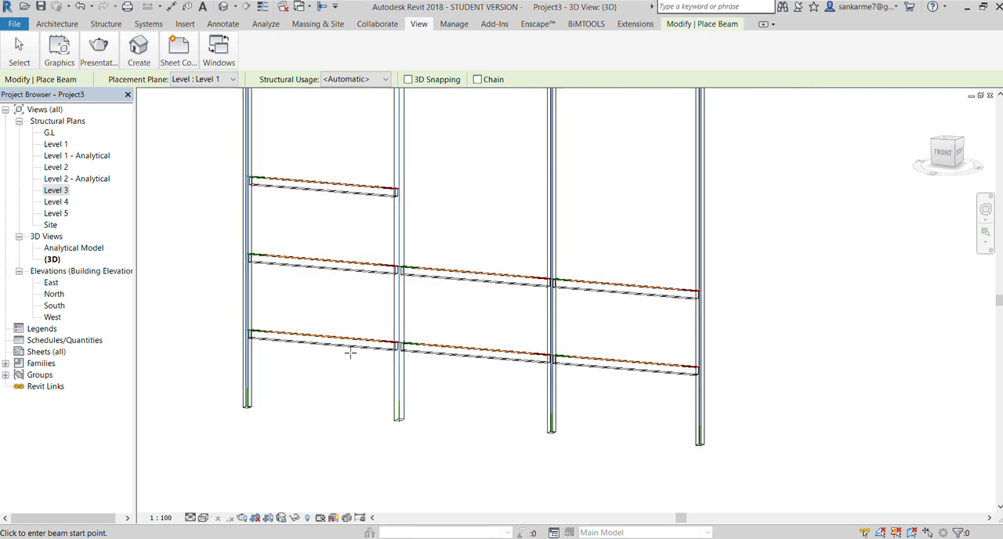
scroll(276, 212, up, 2)
scroll(267, 231, up, 2)
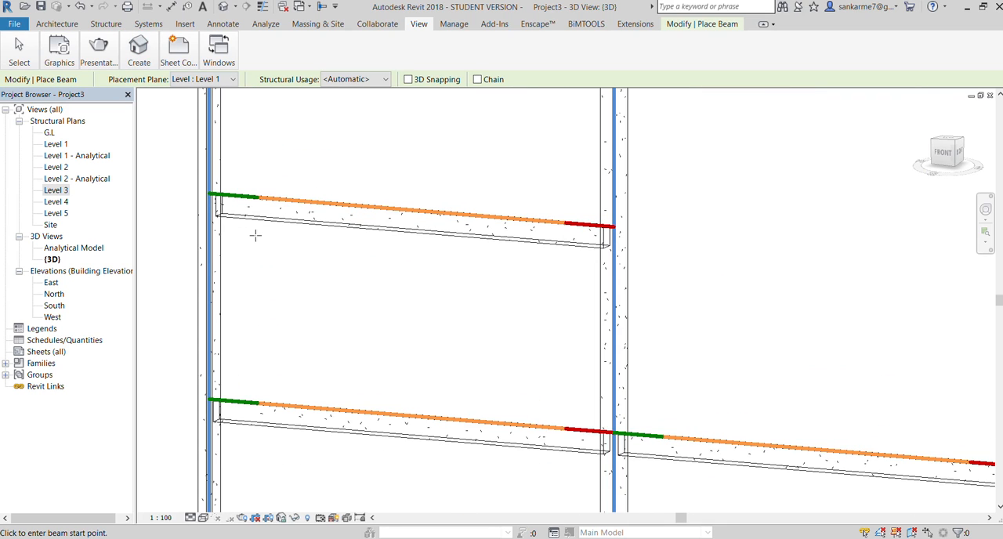
scroll(255, 235, down, 1)
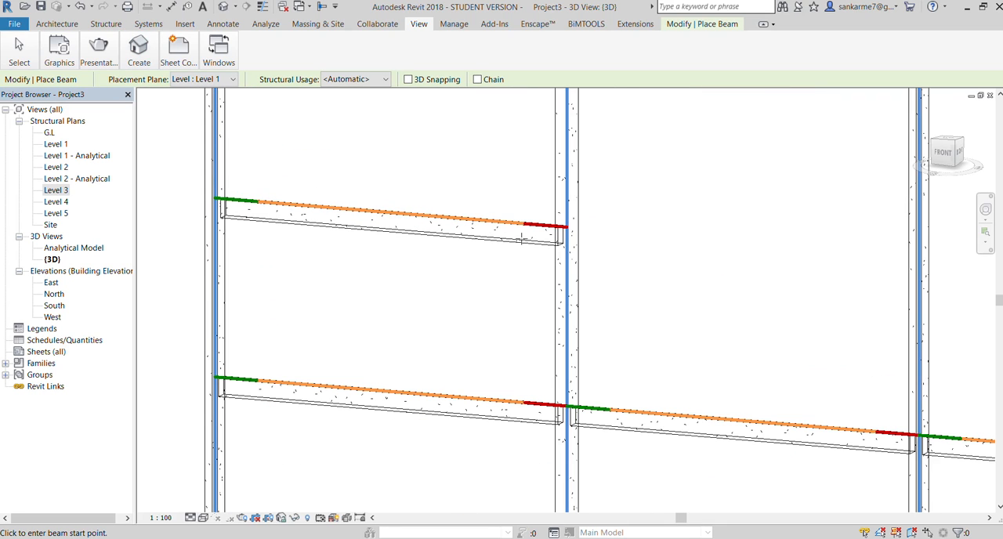
scroll(533, 235, up, 2)
scroll(584, 233, up, 2)
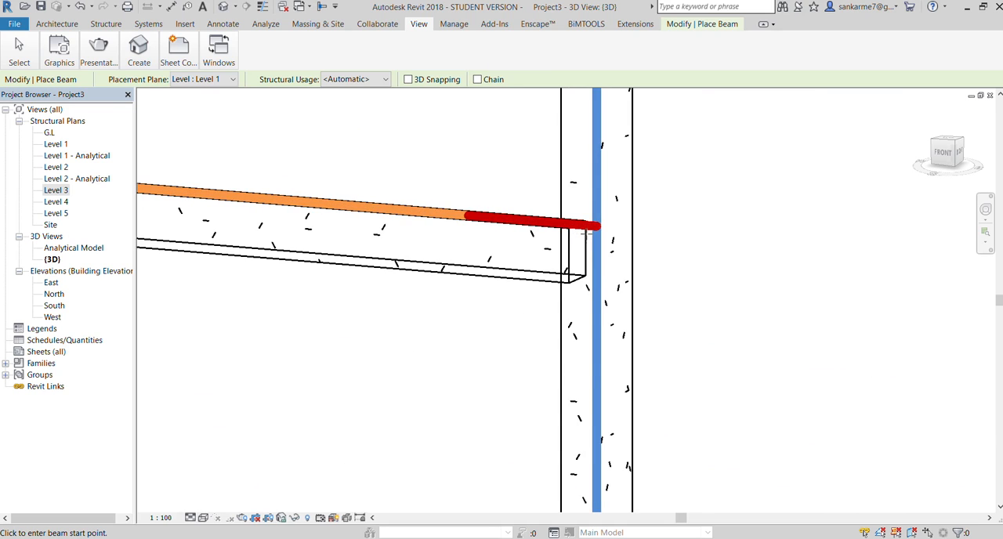
scroll(586, 233, down, 3)
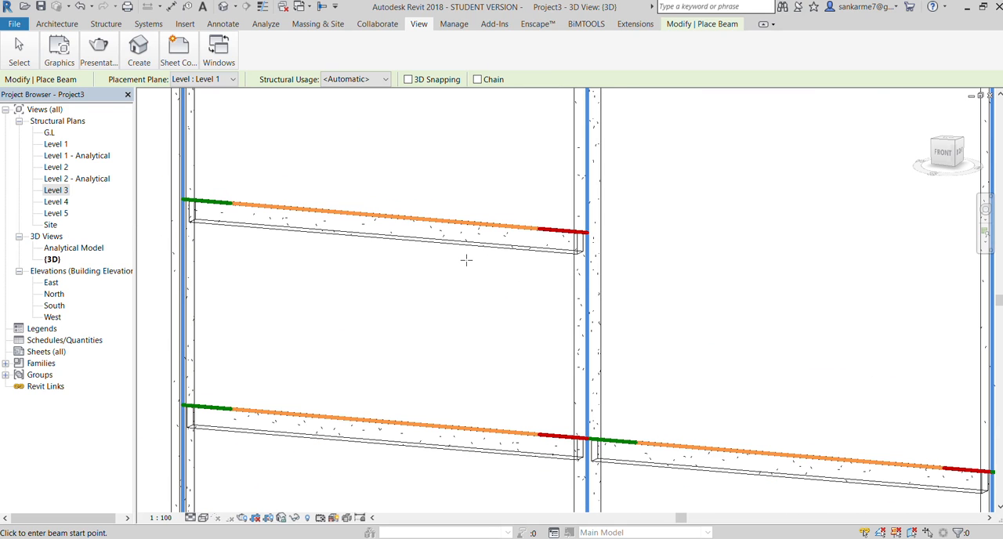
Return to the Level 3 structural plan and place a beam along grid A from grid 2 to grid 3
double_click(66, 191)
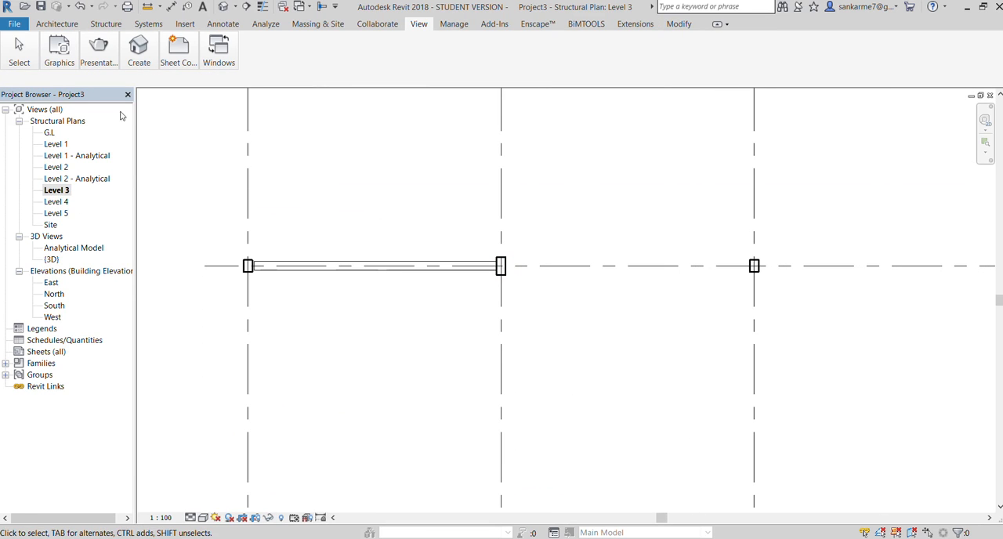
click(57, 24)
click(99, 23)
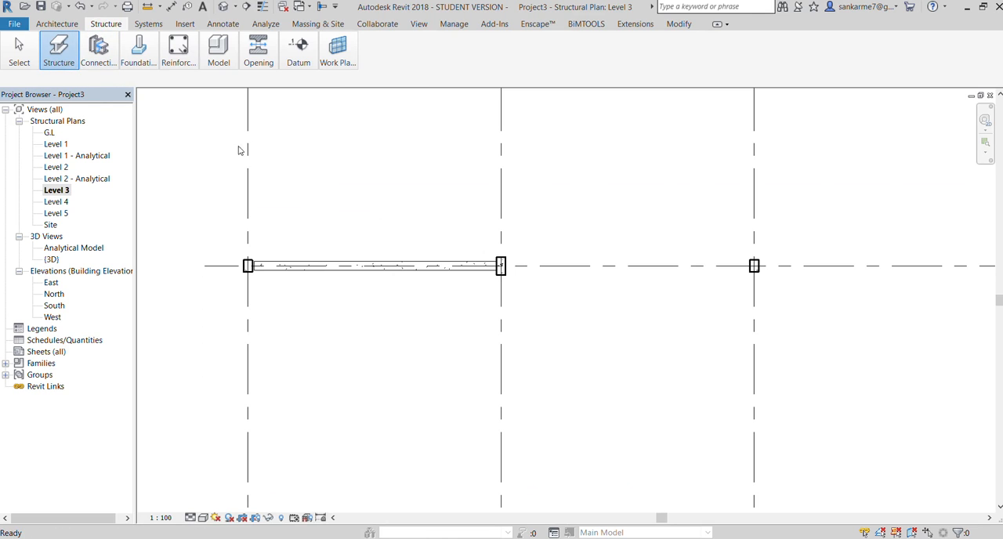
key(b)
key(m)
scroll(502, 266, up, 3)
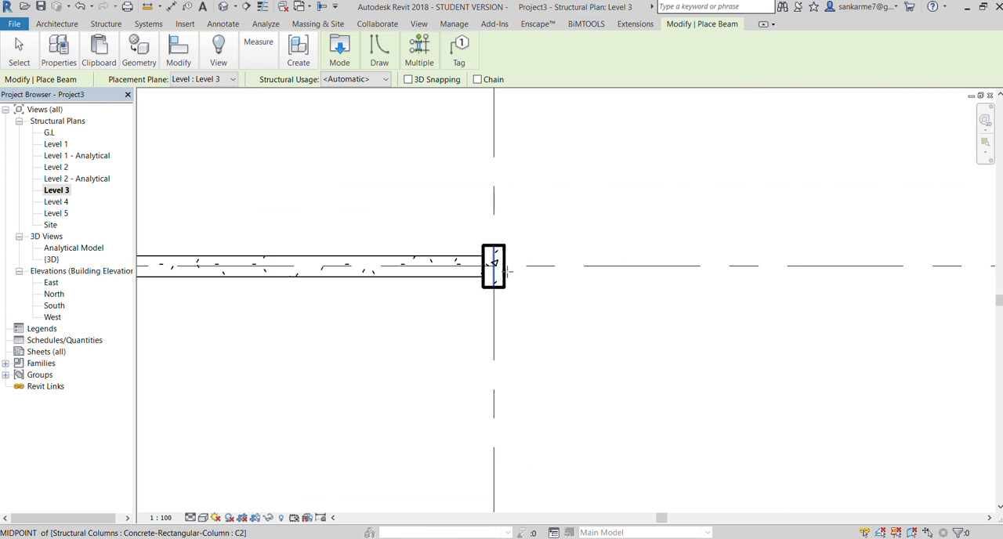
scroll(504, 297, down, 2)
click(501, 267)
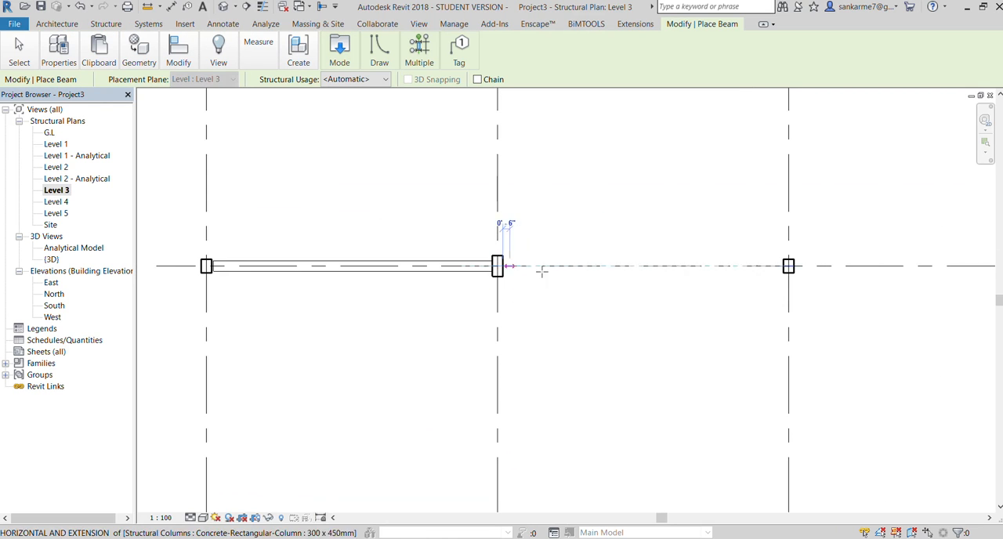
click(782, 266)
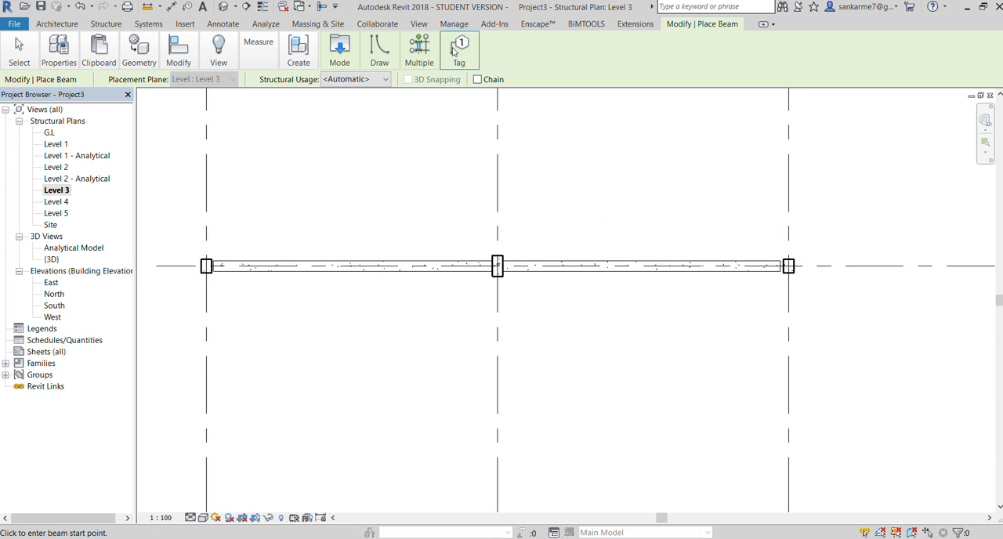
Inspect both Level 3 beams and their column junctions in the 3D view, and end beam placement
click(415, 26)
click(122, 84)
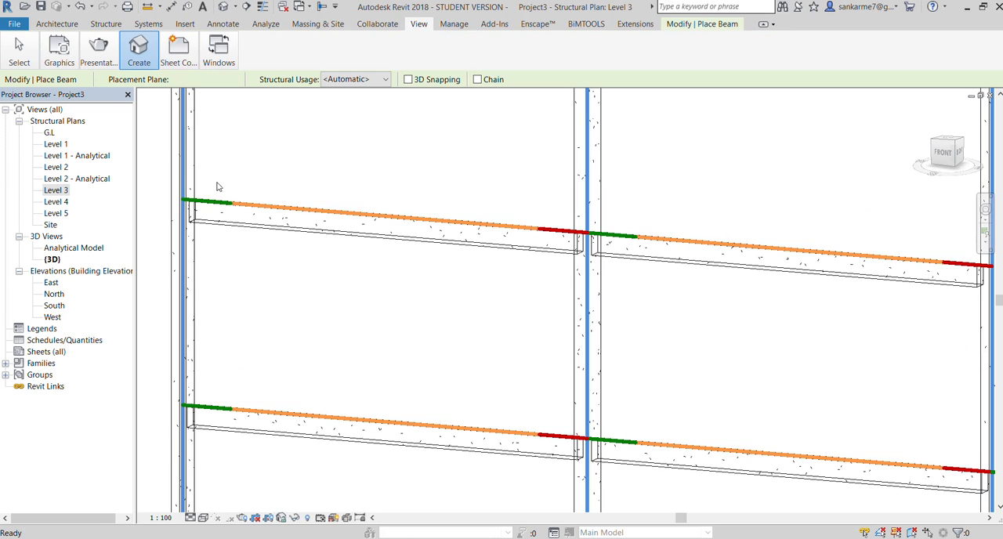
scroll(567, 264, up, 4)
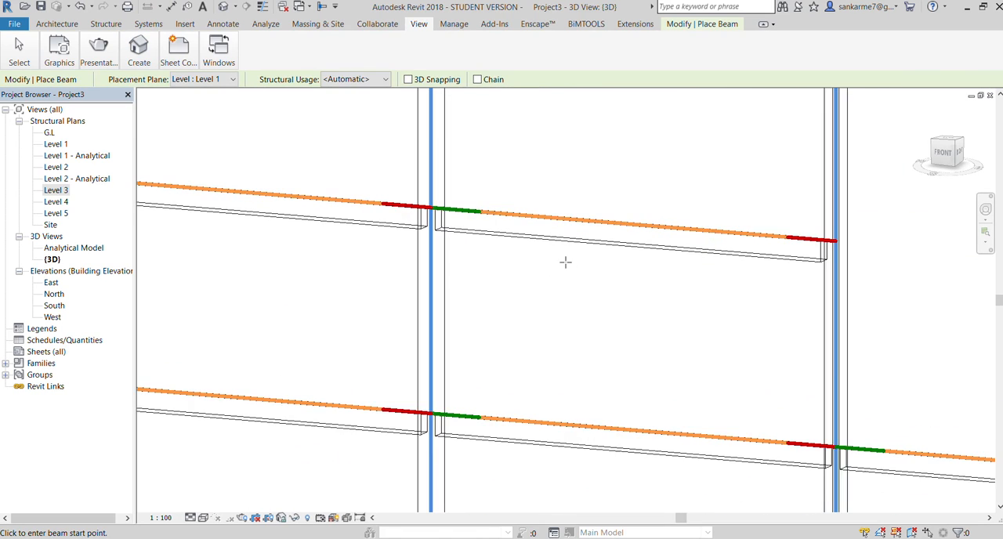
scroll(411, 212, down, 5)
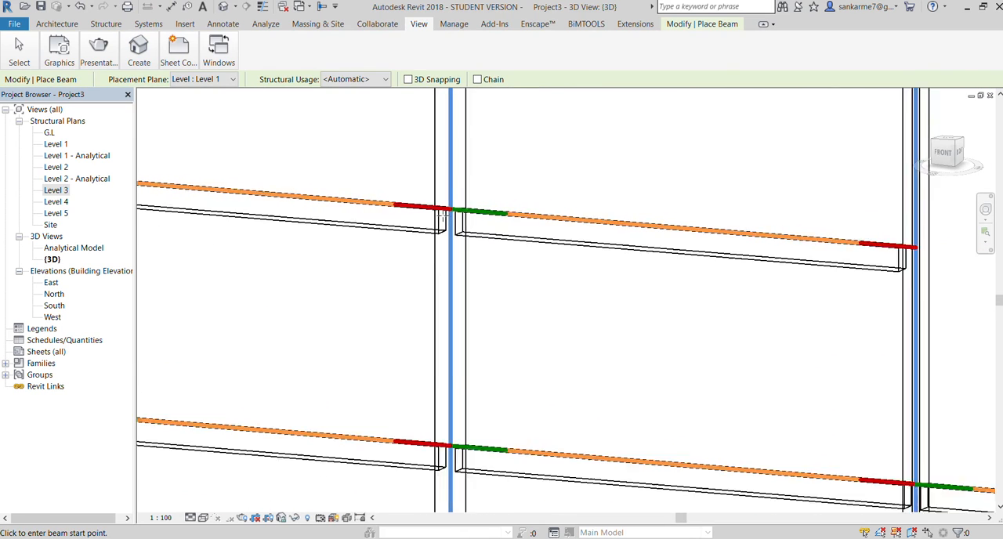
key(Escape)
key(Escape)
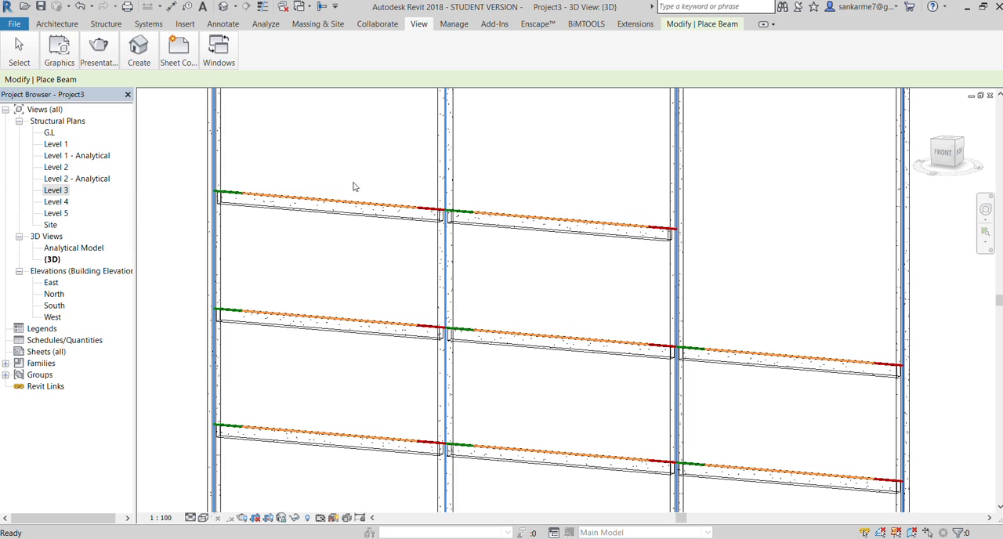
Reopen the Level 3 structural plan and place a beam along grid A from the grid 3 column to the grid 4 column
double_click(53, 192)
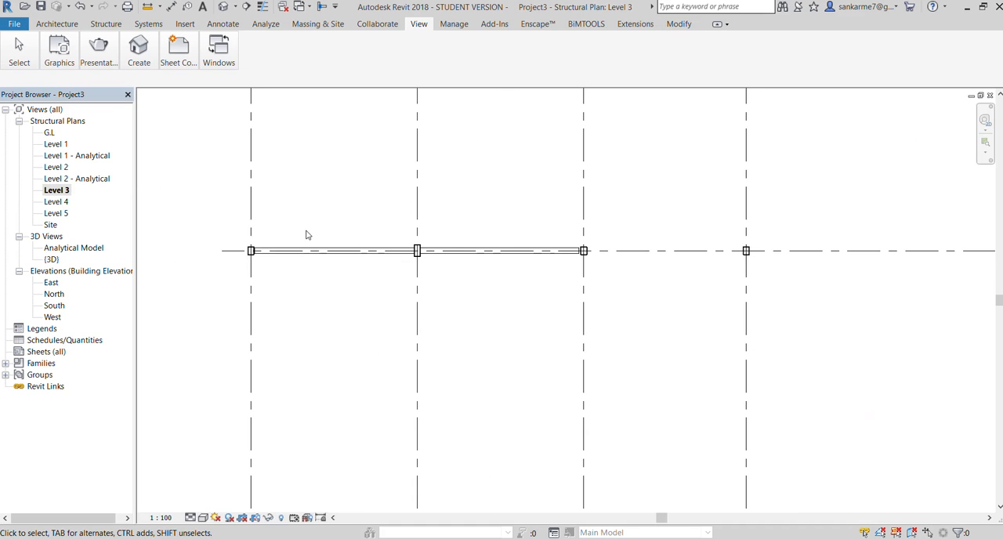
click(105, 24)
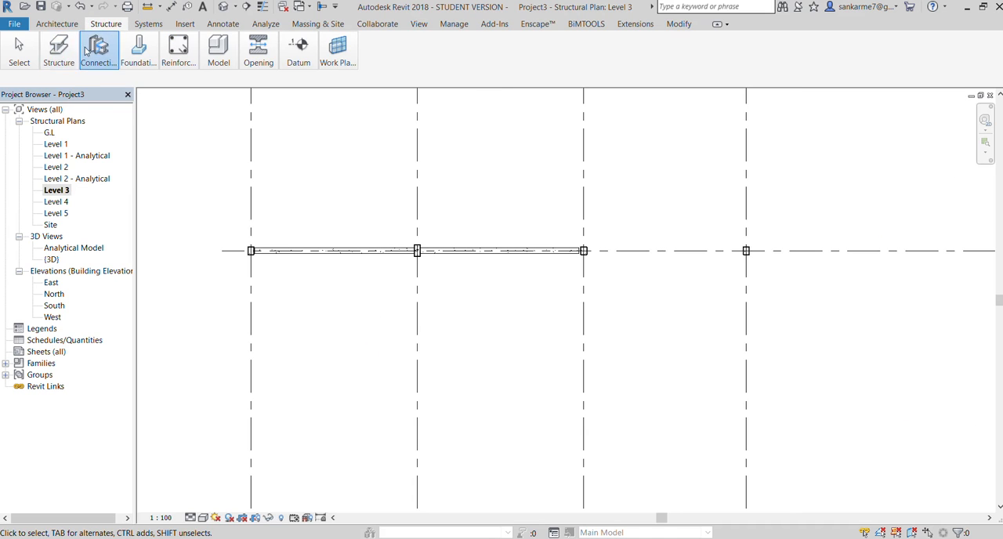
key(b)
key(m)
scroll(586, 249, up, 3)
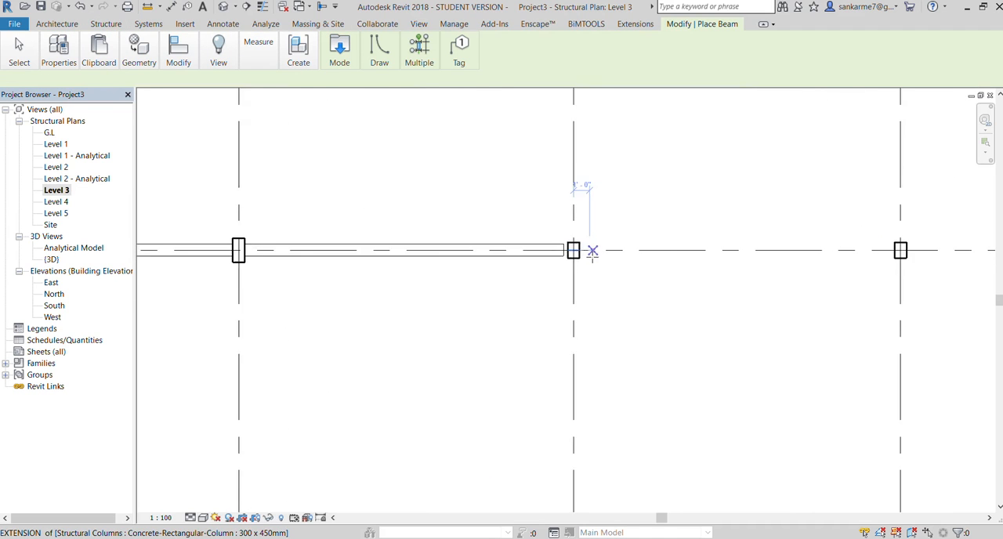
click(572, 249)
scroll(580, 248, down, 2)
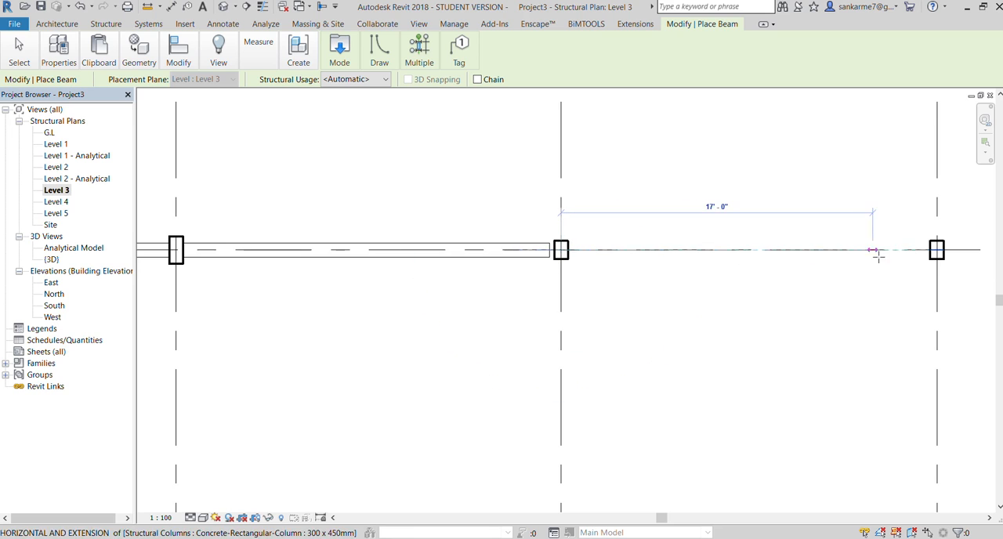
click(917, 262)
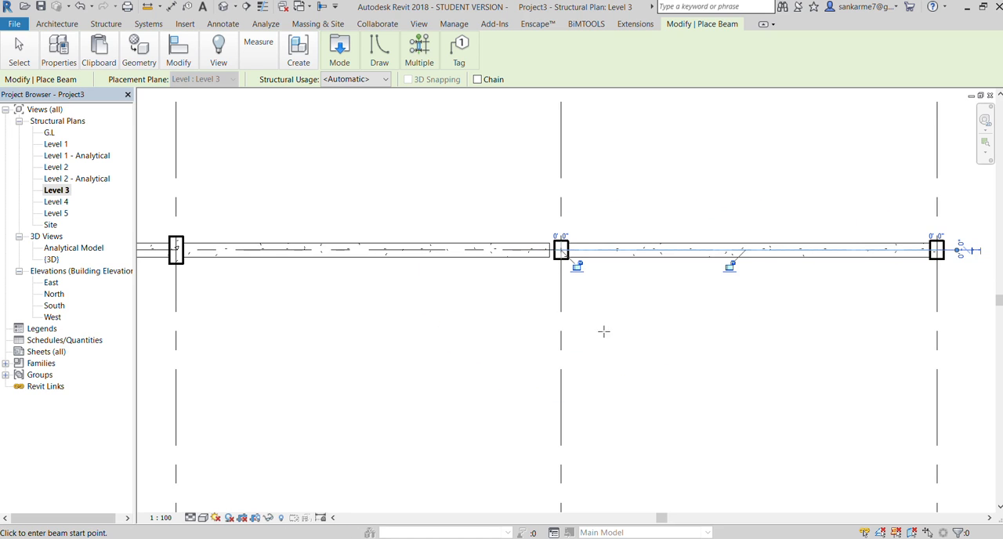
key(Escape)
key(Escape)
Delete the two Level 3 beams spanning grids 2 to 3 and grids 1 to 2
click(460, 252)
scroll(550, 261, down, 3)
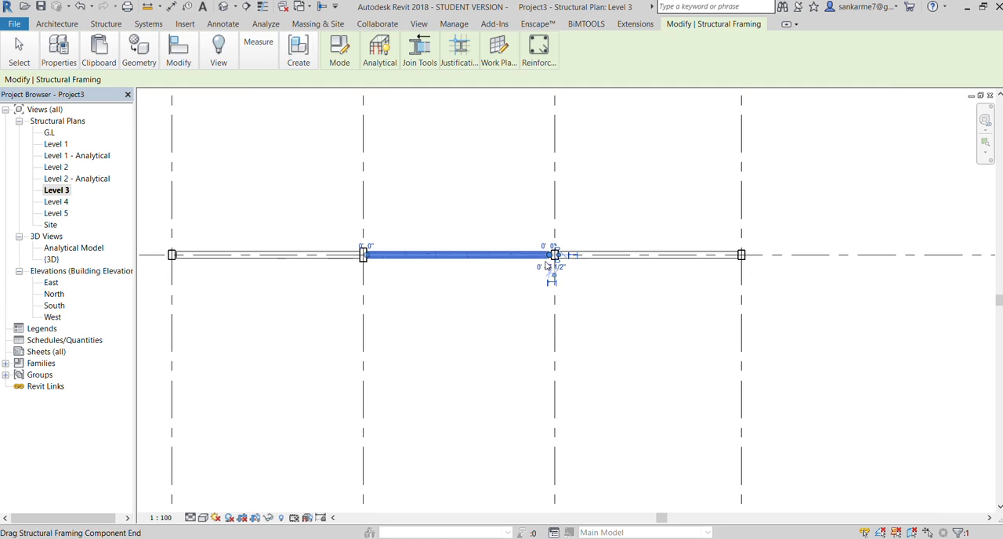
key(Delete)
click(309, 256)
key(Delete)
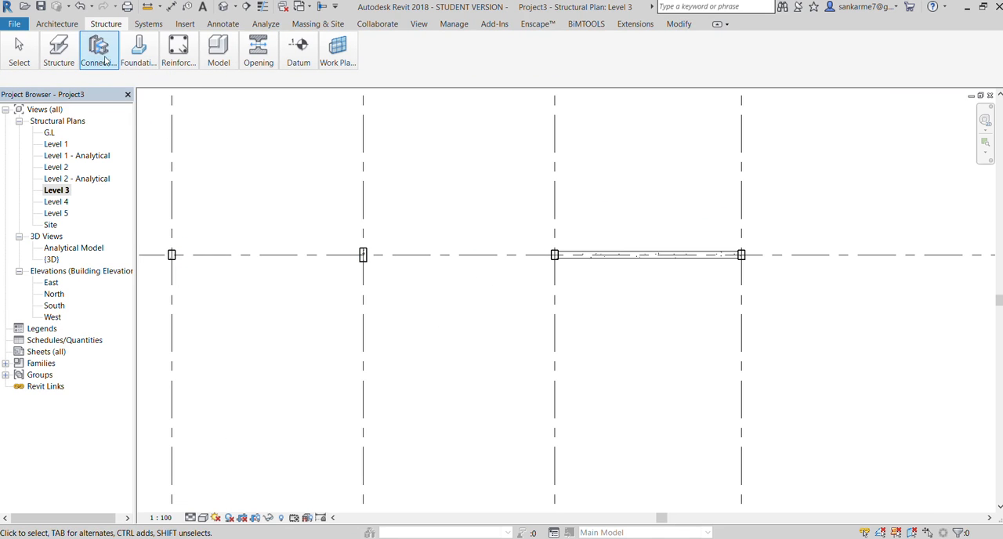
Place a Level 3 beam along grid A from the column centre at grid 3 to the one at grid 2
key(b)
key(m)
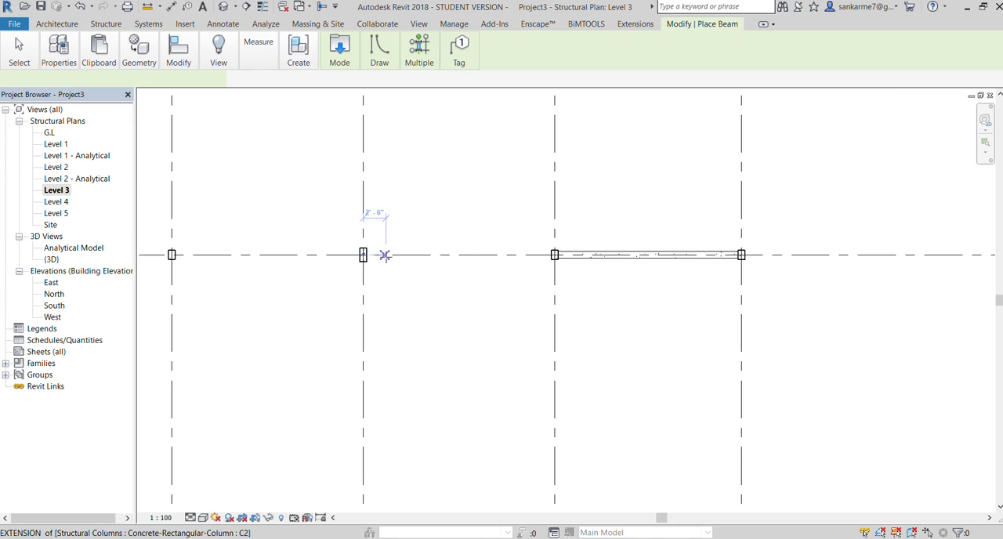
scroll(549, 254, up, 3)
scroll(551, 263, down, 2)
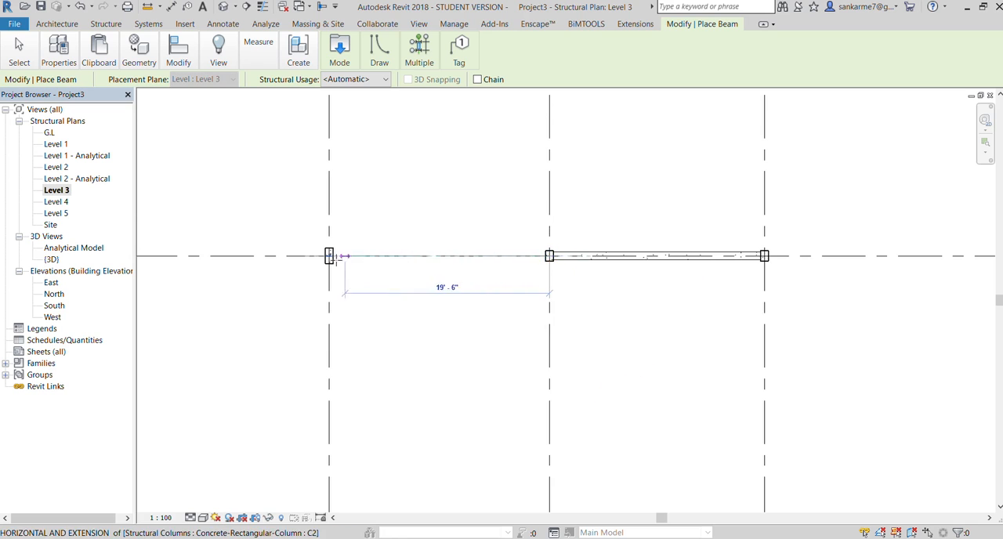
scroll(331, 258, up, 3)
click(333, 258)
scroll(380, 275, down, 3)
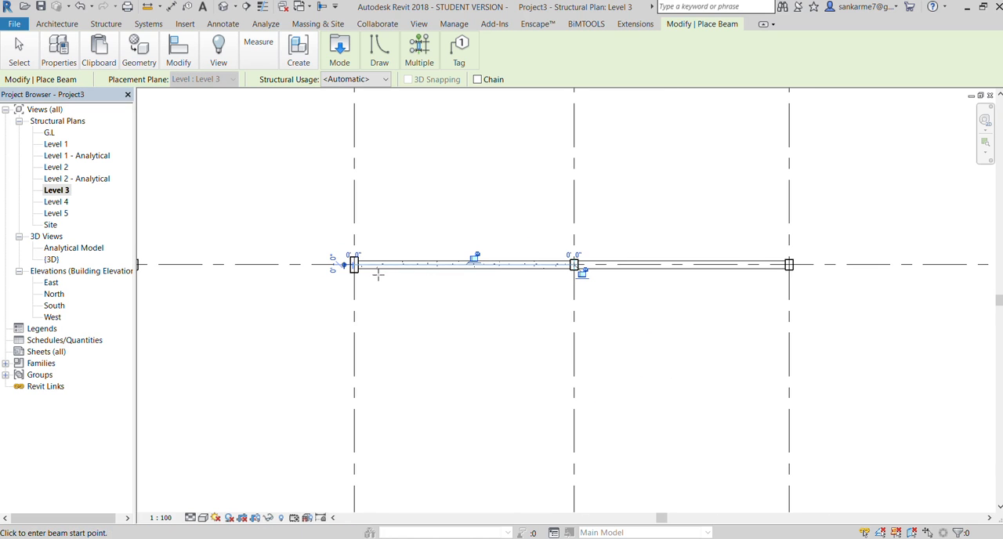
Add a Level 3 beam along grid A from the column centre at grid 2 to the one at grid 1
scroll(373, 272, up, 3)
click(359, 268)
scroll(385, 283, down, 4)
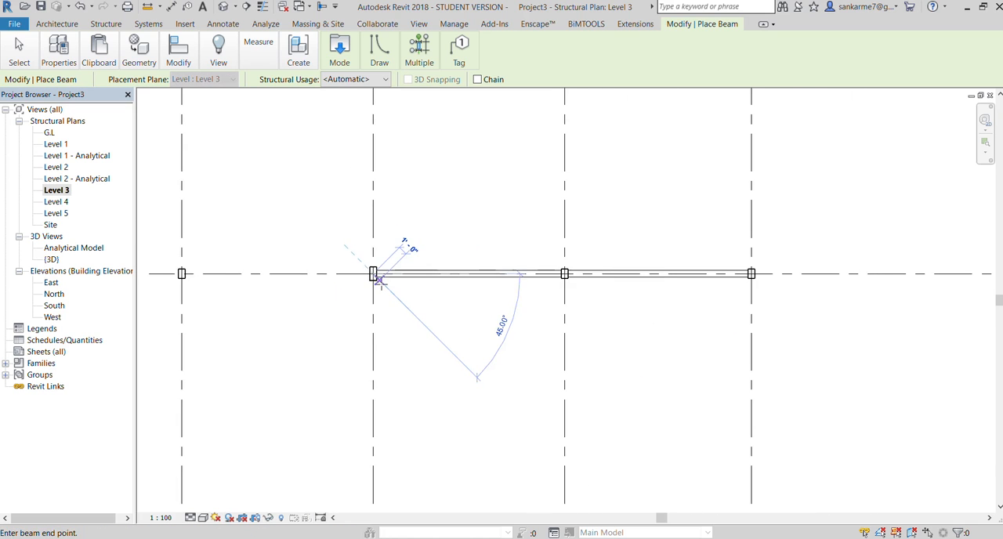
scroll(162, 277, up, 3)
click(301, 279)
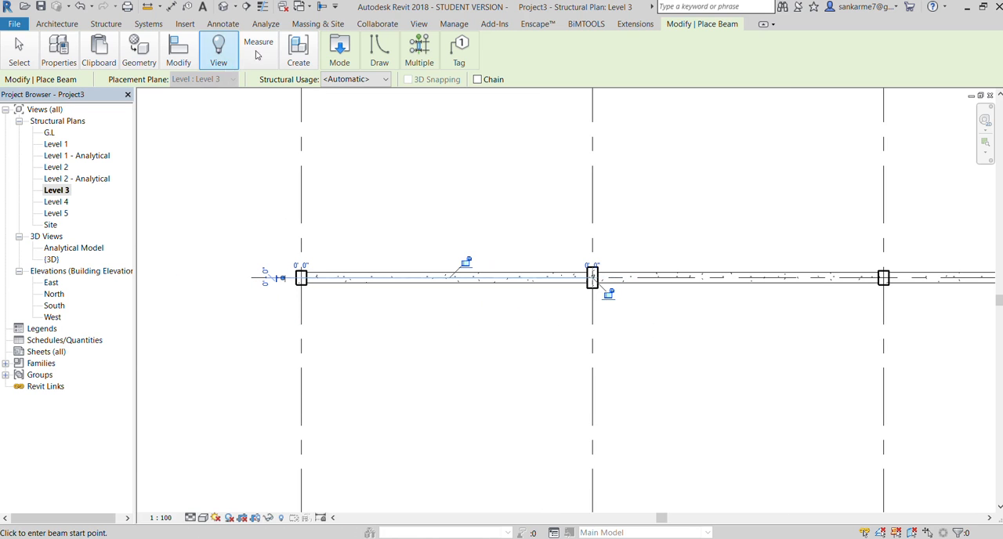
Open the default 3D view and check the three Level 3 beams and their junctions with the columns
click(413, 24)
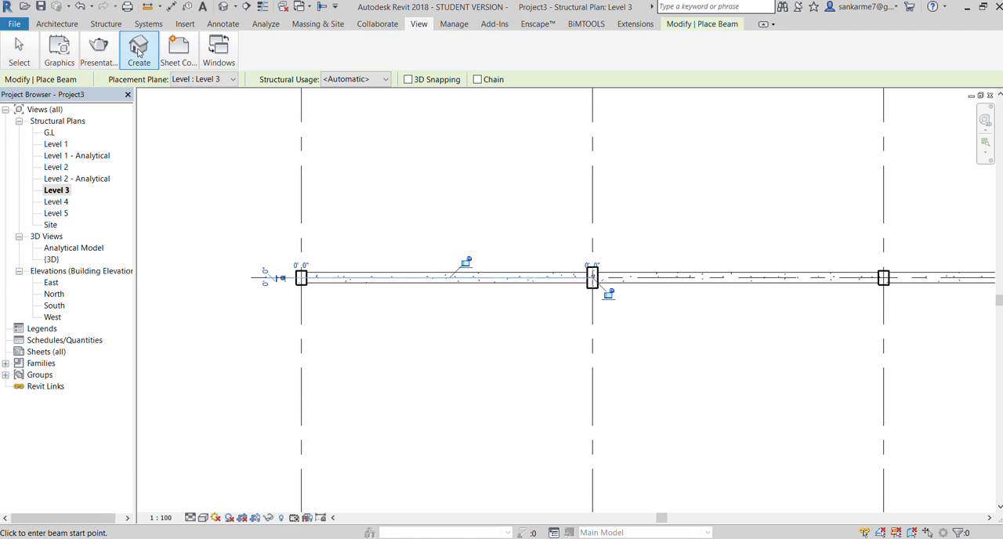
click(137, 51)
click(133, 75)
scroll(389, 315, down, 2)
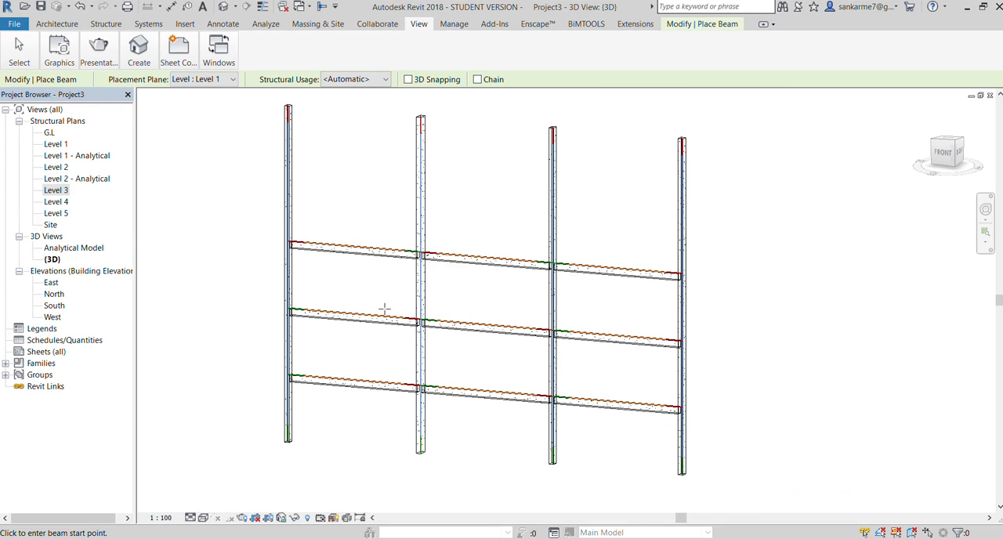
scroll(385, 309, up, 5)
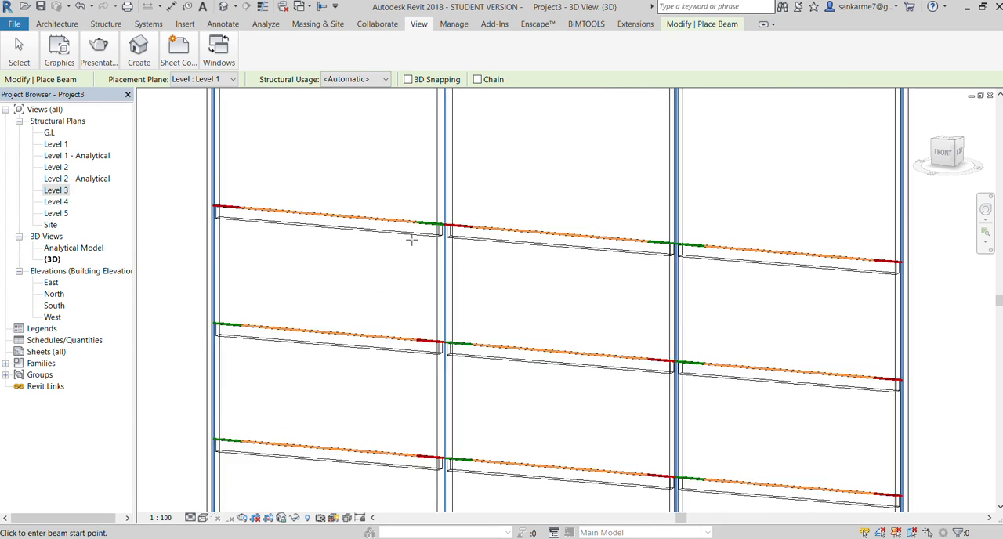
scroll(443, 233, down, 5)
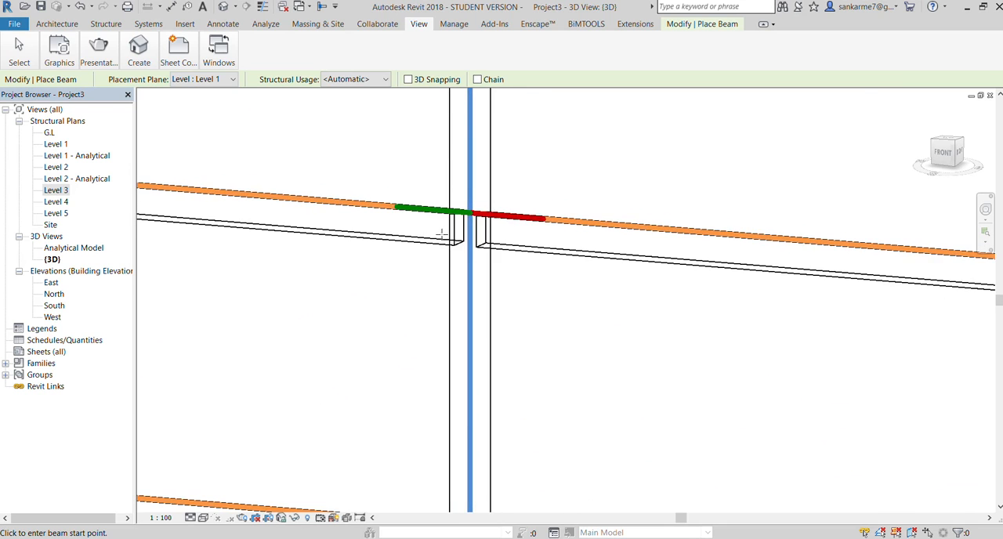
scroll(439, 235, down, 3)
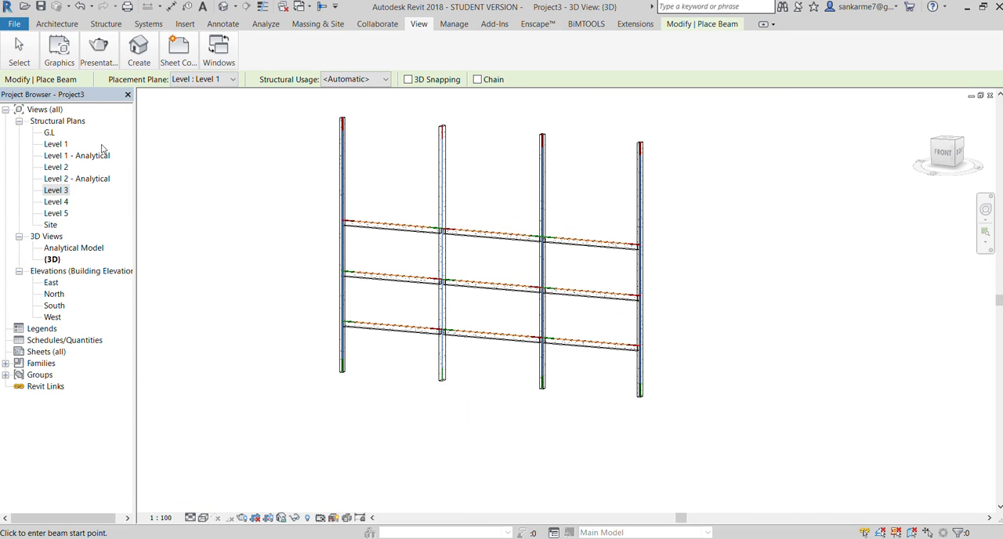
Open the Level 4 structural plan and place a beam along grid A between the column centres at grids 1 and 2
double_click(57, 202)
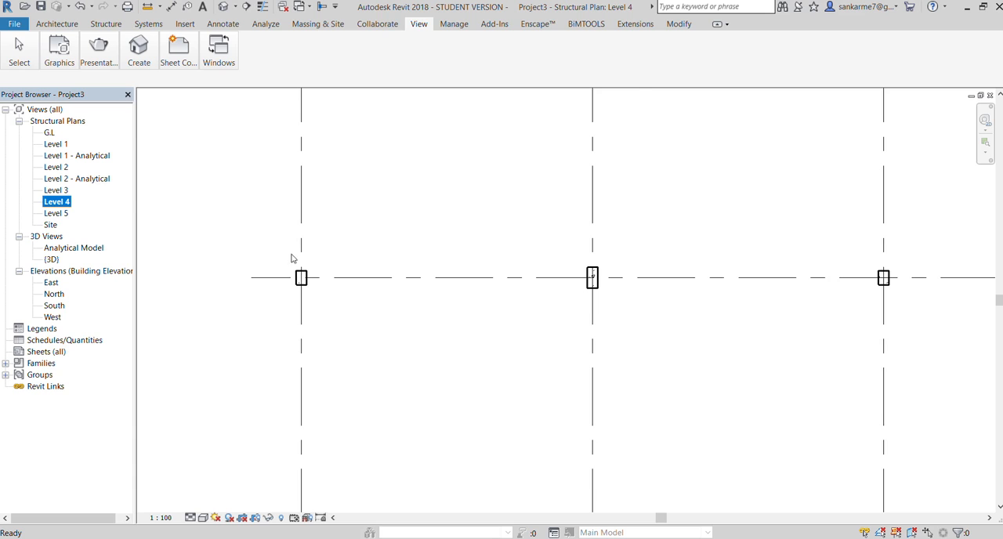
click(106, 24)
click(66, 51)
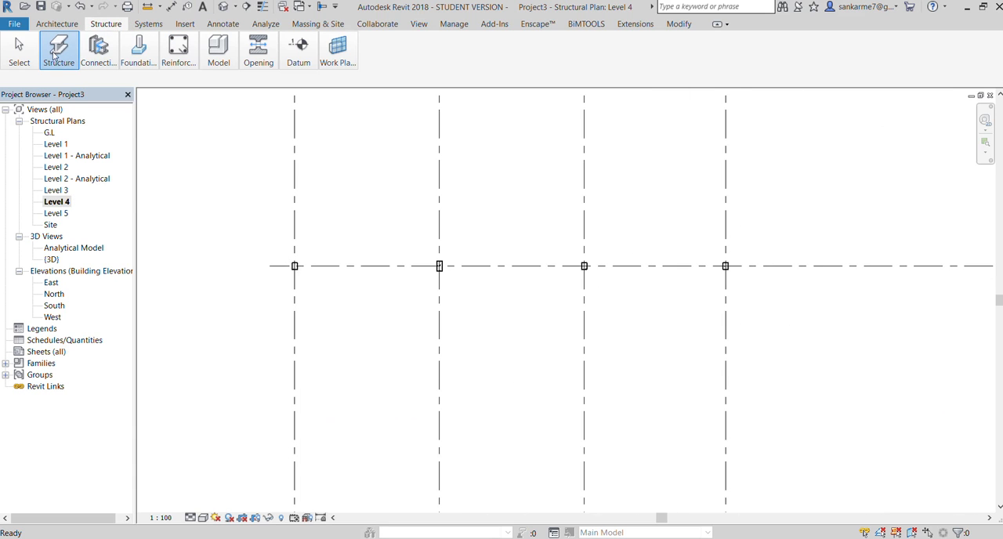
click(55, 93)
scroll(284, 271, up, 3)
click(307, 260)
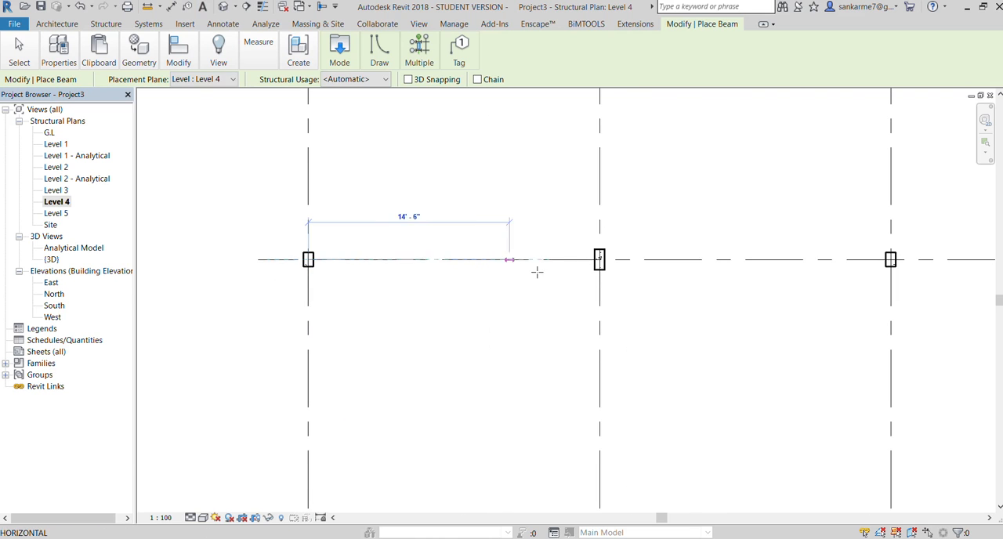
click(600, 259)
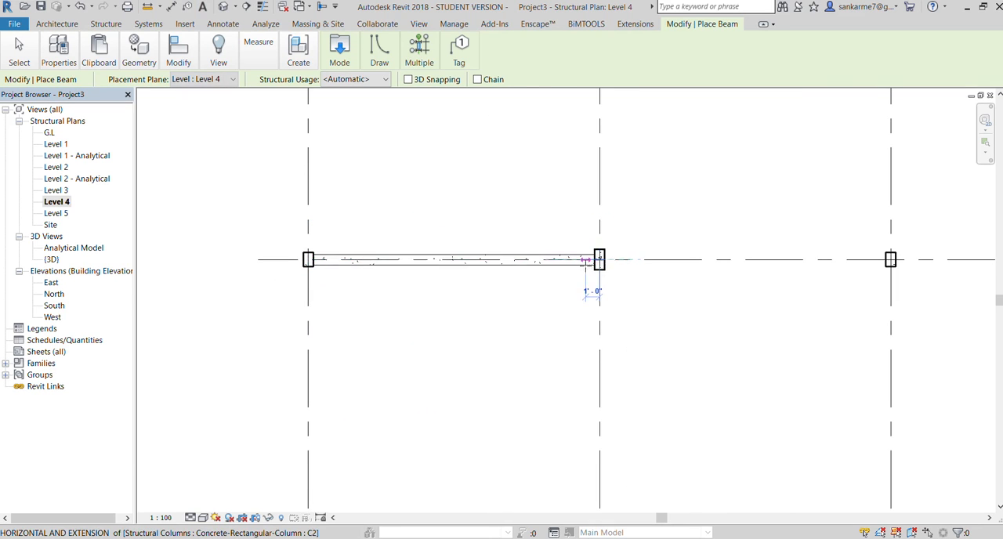
Add the remaining Level 4 beams along grid A, spanning grids 2 to 3 and grids 3 to 4
scroll(593, 271, down, 2)
click(593, 261)
click(760, 261)
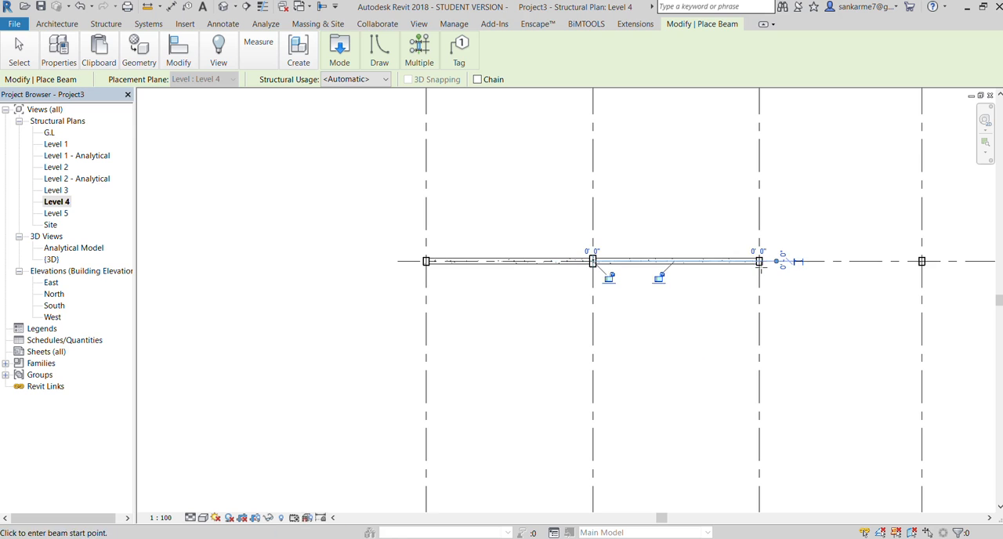
click(759, 261)
click(922, 261)
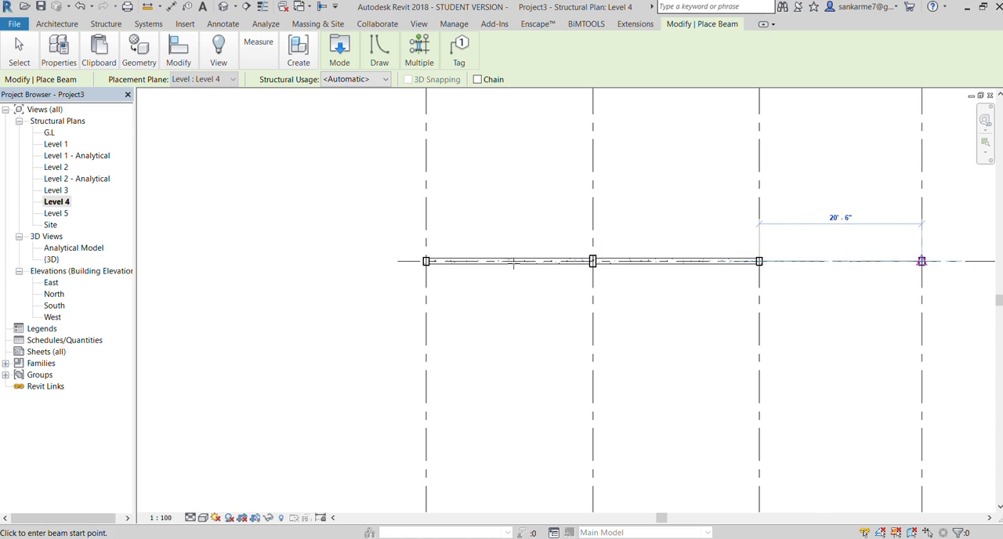
Open the default 3D view and check the three Level 4 beams against the columns
scroll(486, 262, down, 3)
click(421, 25)
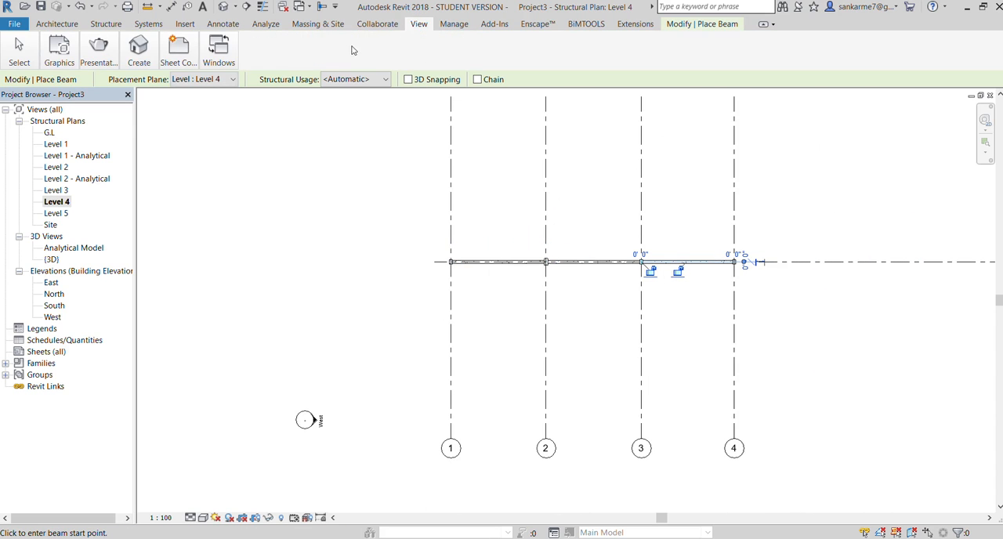
click(128, 50)
click(129, 77)
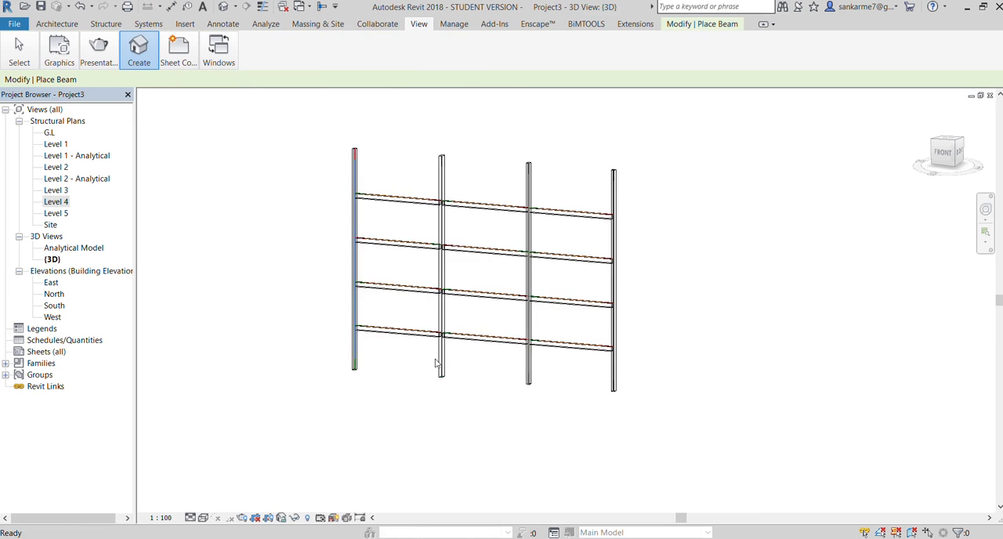
scroll(388, 178, up, 2)
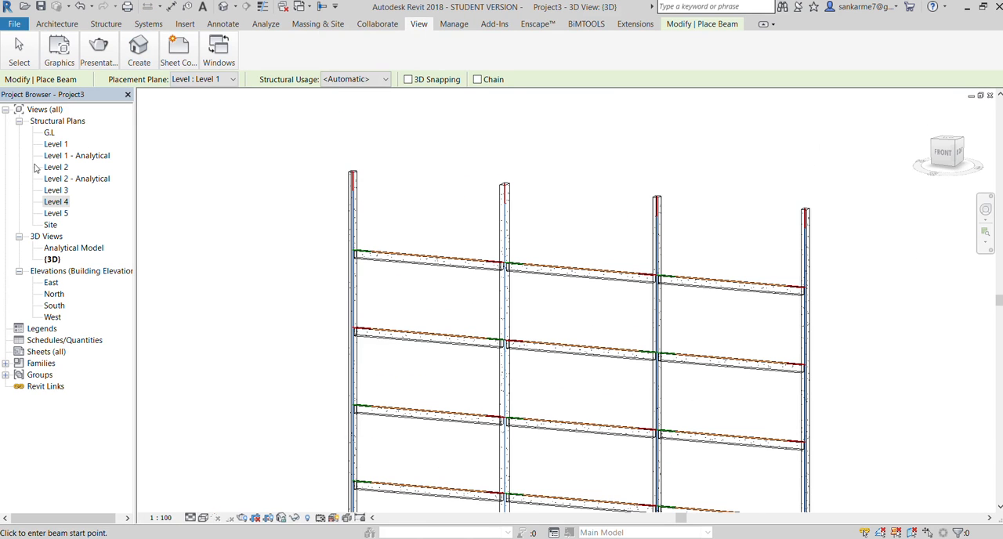
Open the Level 5 structural plan and place a beam along grid A from the column at grid 1 to the one at grid 2
double_click(51, 213)
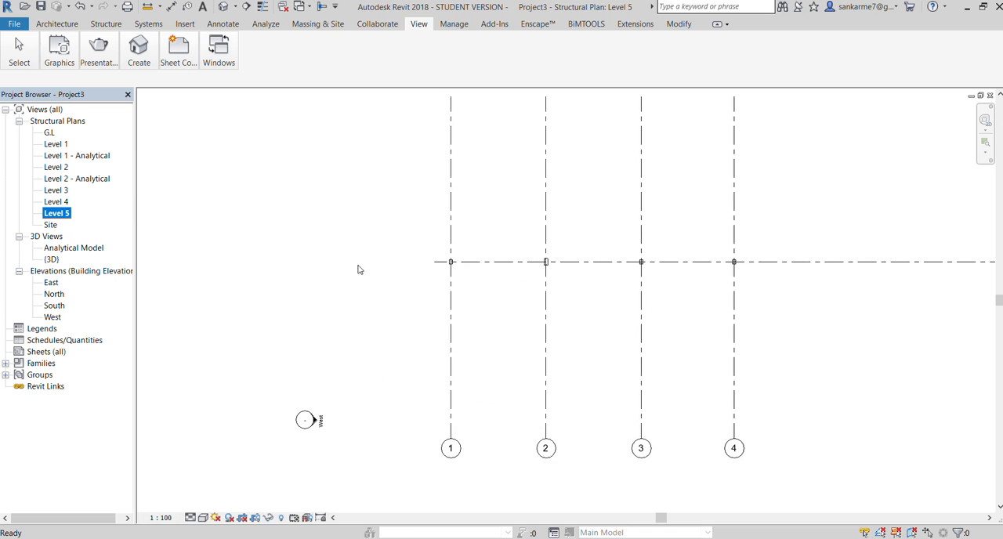
scroll(467, 269, up, 3)
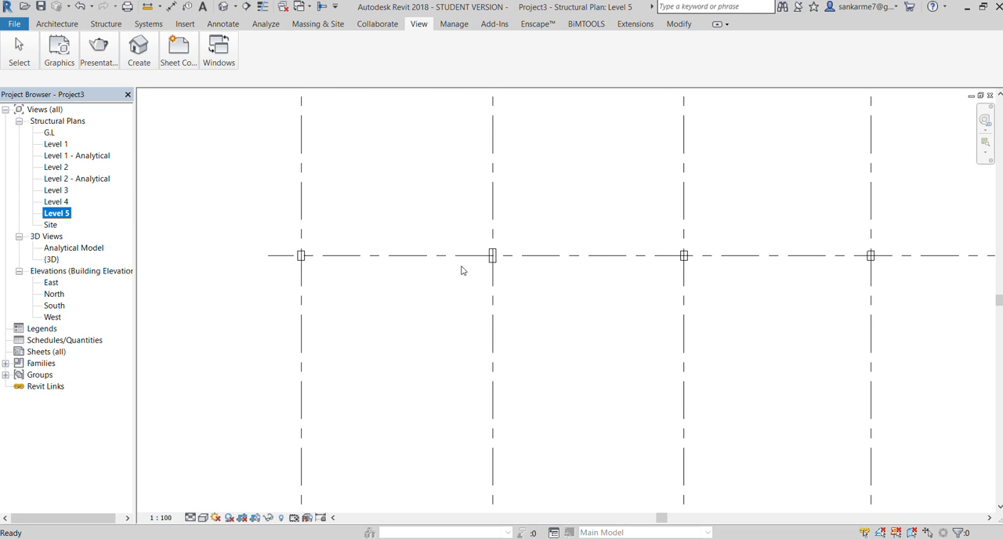
click(106, 24)
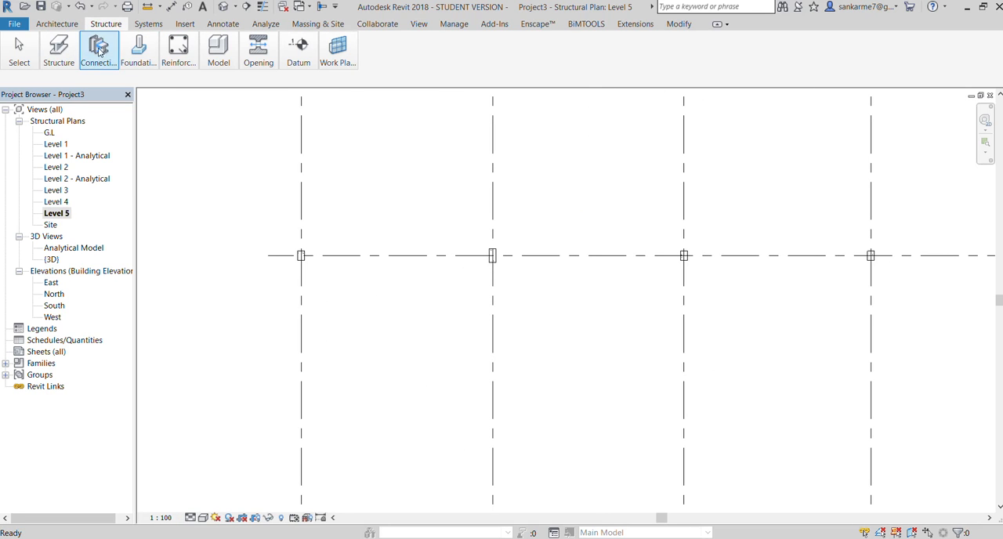
click(54, 84)
scroll(255, 242, up, 4)
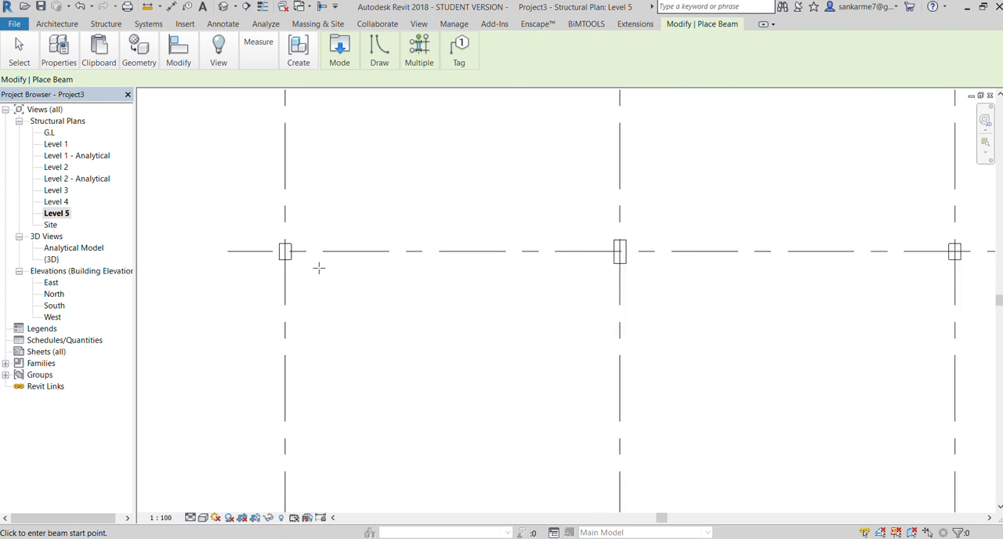
click(269, 246)
scroll(266, 249, down, 3)
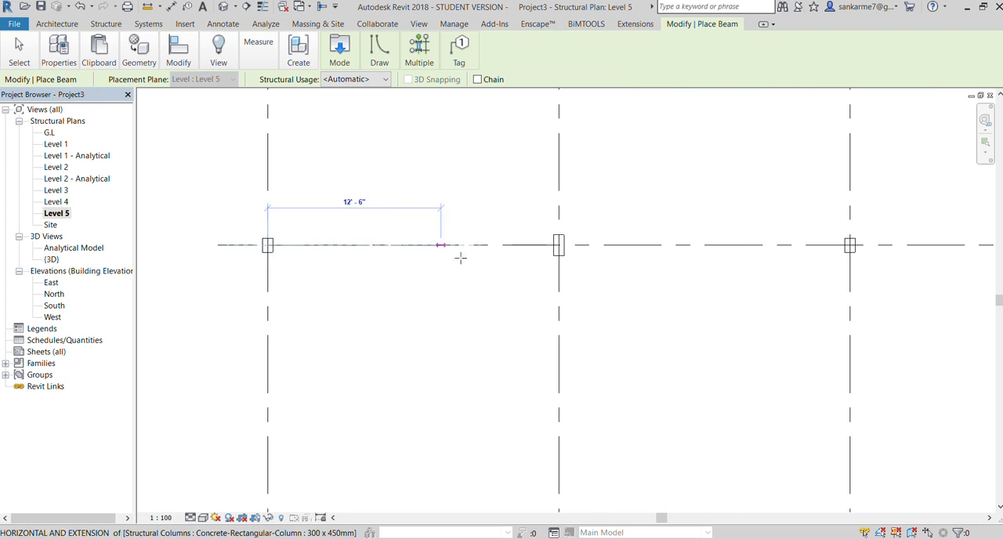
click(559, 245)
Add the remaining Level 5 beams along grid A, spanning grids 2 to 3 and grids 3 to 4 between column centres
click(559, 246)
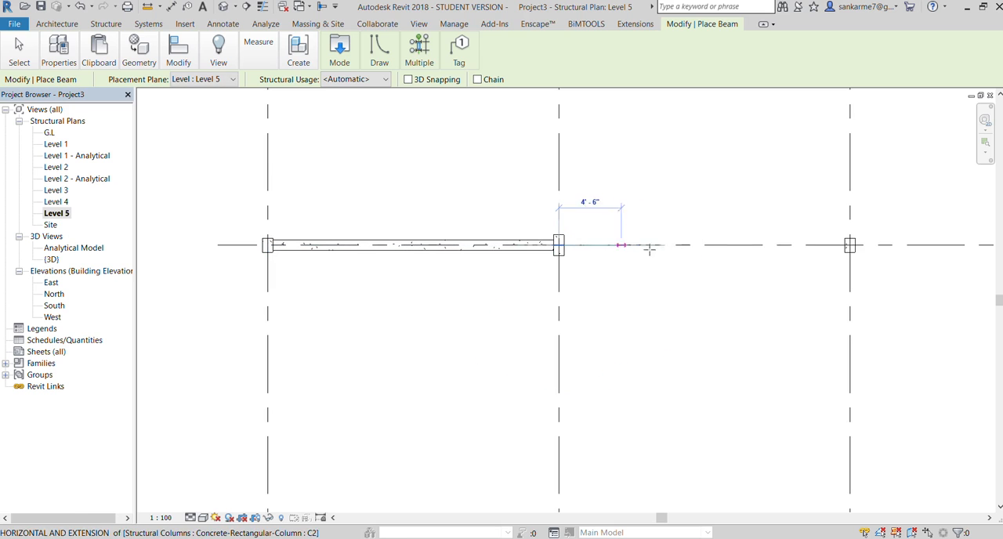
click(850, 246)
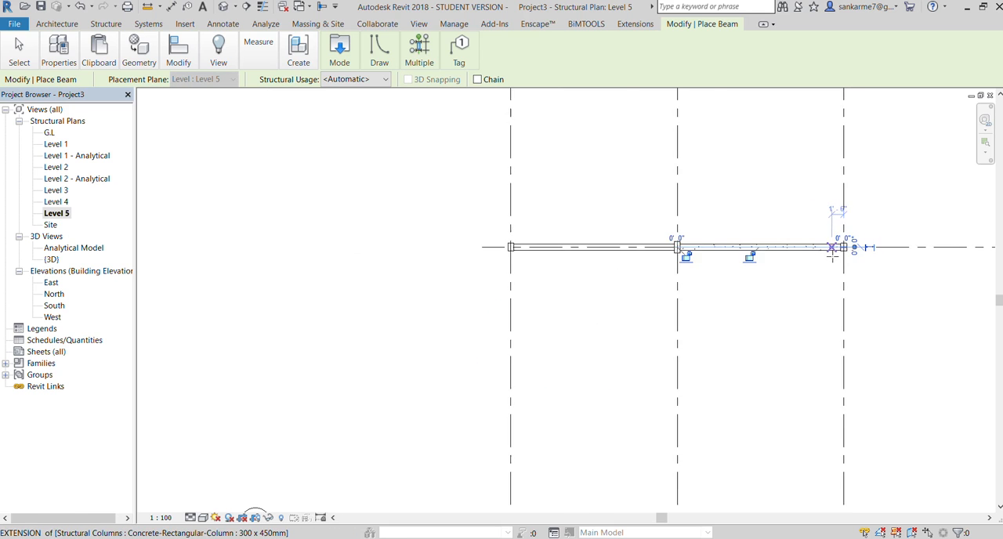
scroll(839, 243, down, 3)
scroll(964, 250, up, 2)
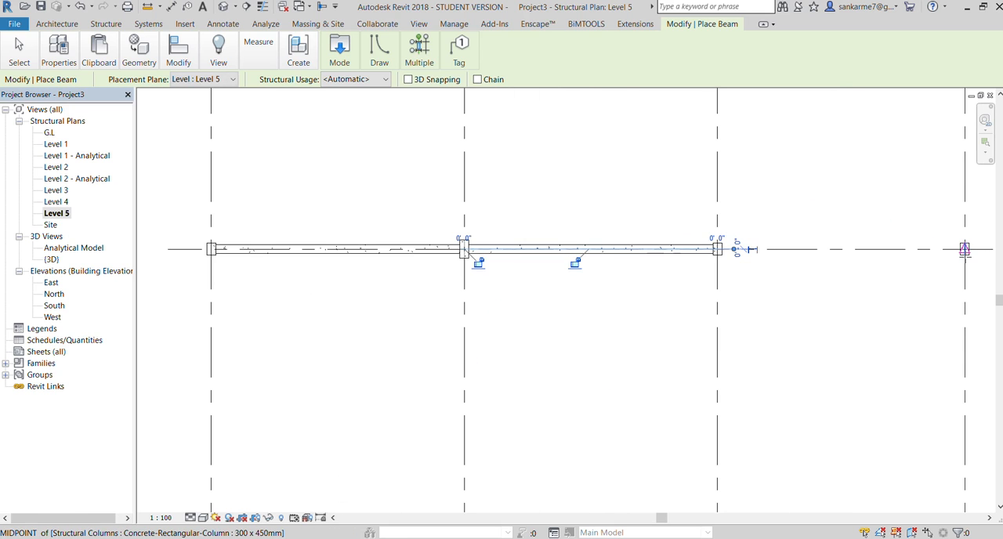
click(965, 249)
click(718, 249)
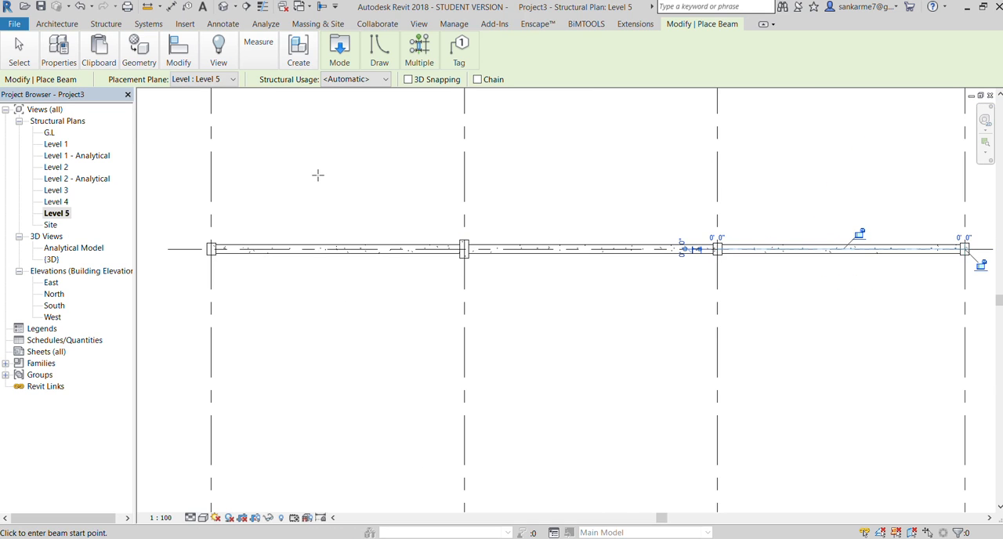
Open the default 3D view to check the Level 5 beams and end beam placement
click(419, 24)
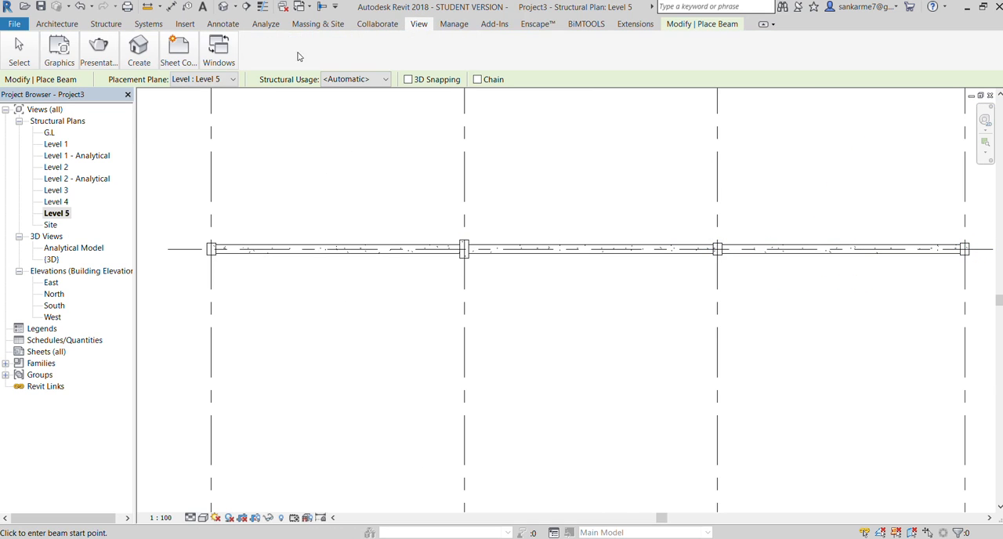
click(123, 93)
scroll(330, 218, down, 6)
scroll(346, 286, up, 4)
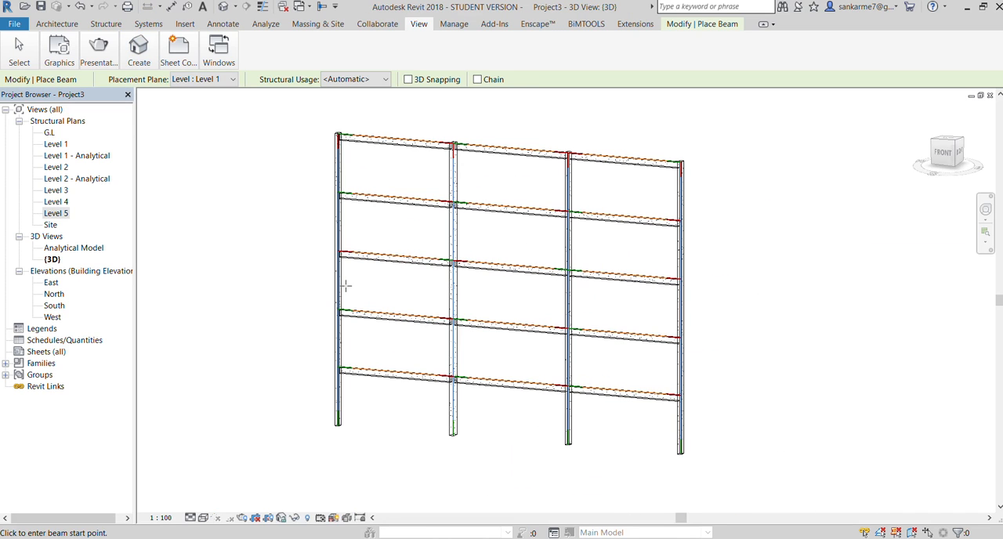
key(Escape)
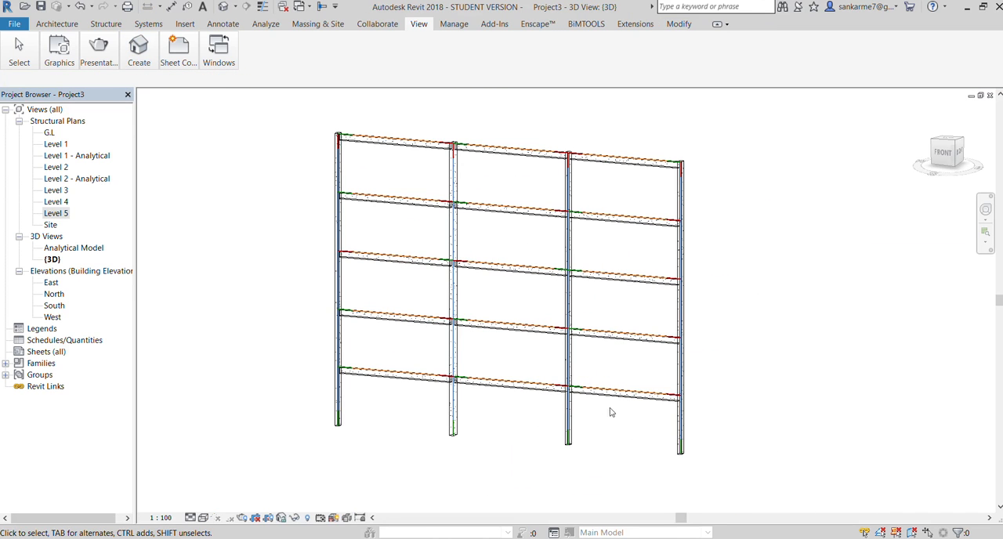
Examine the beam-to-column junctions across the whole frame, including the Level 3 beam between grids 3 and 4
scroll(572, 411, up, 4)
scroll(572, 410, up, 3)
scroll(545, 364, down, 5)
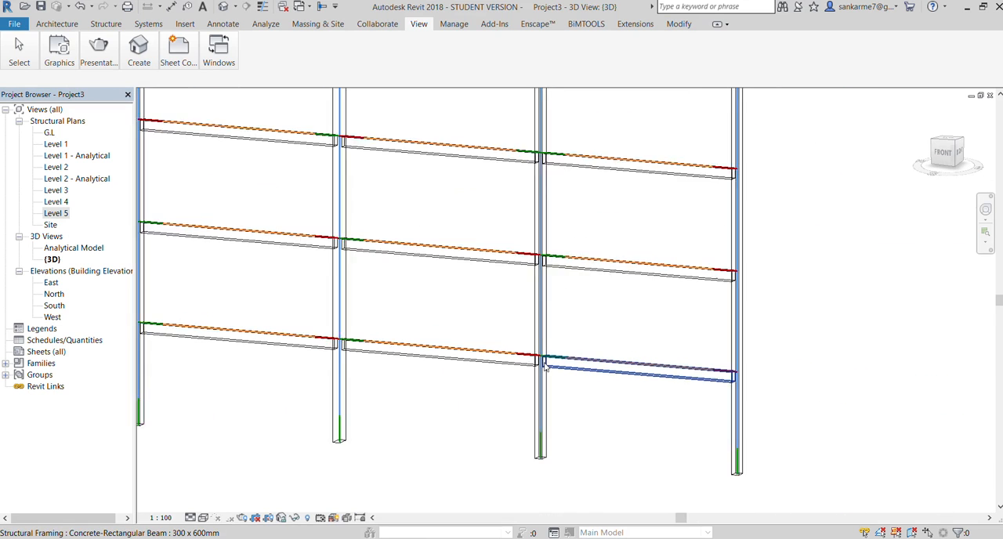
scroll(547, 369, down, 2)
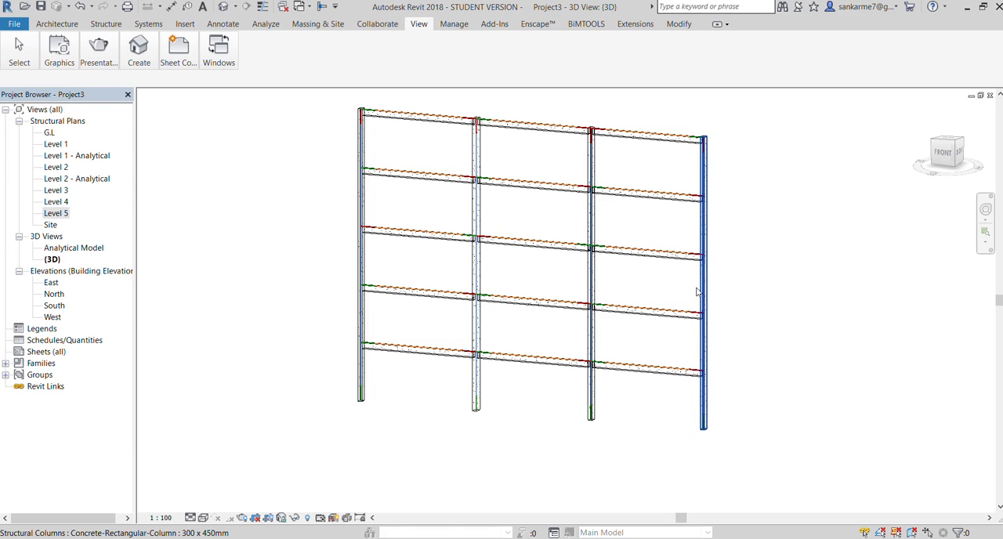
click(633, 261)
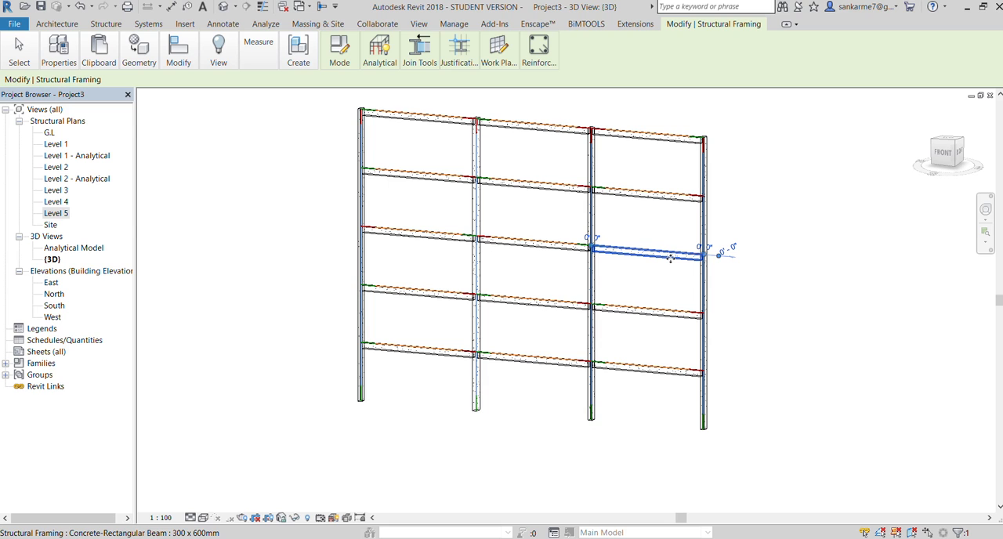
click(786, 201)
scroll(506, 94, up, 3)
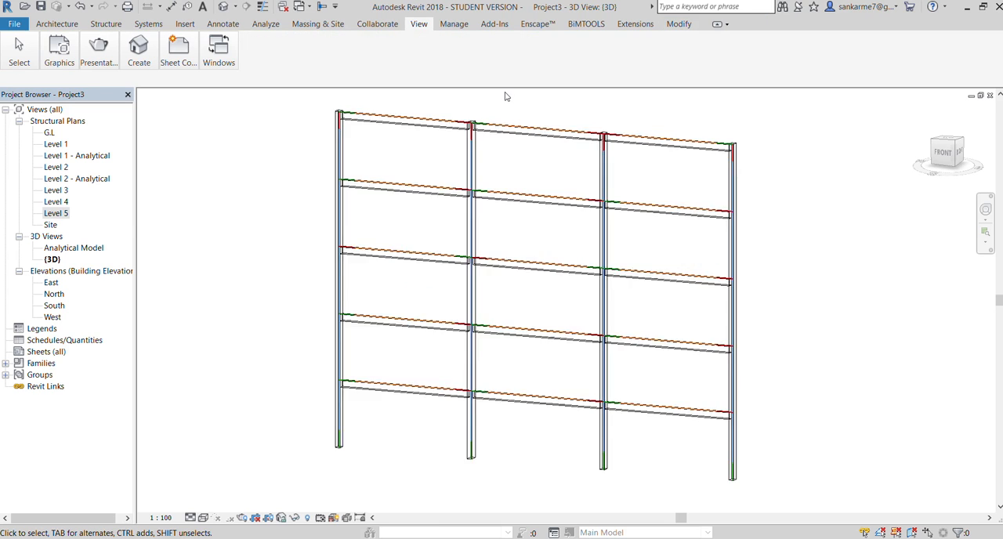
scroll(455, 147, down, 4)
scroll(572, 210, up, 1)
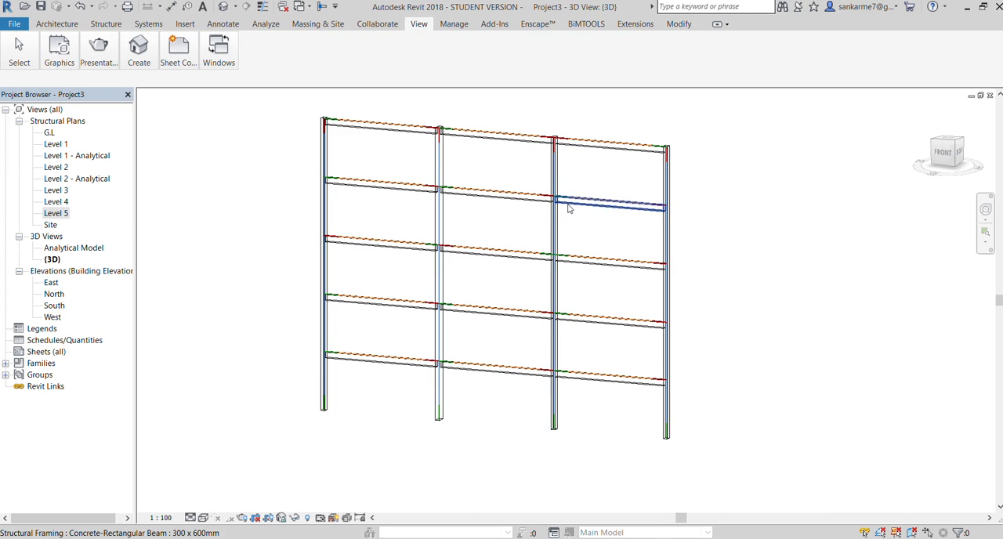
Open the Analytical Model 3D view and examine how the analytical beams and columns connect at their nodes
click(37, 238)
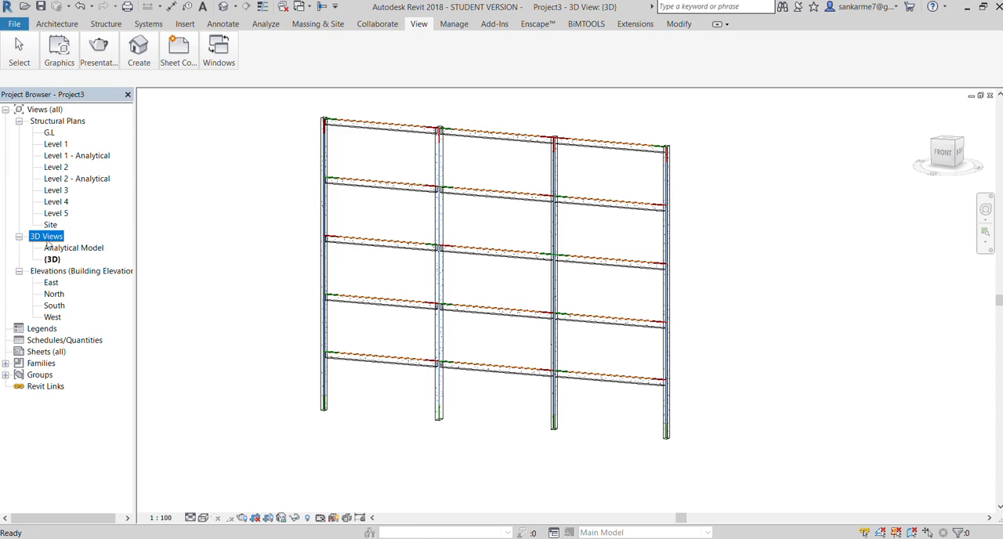
double_click(59, 248)
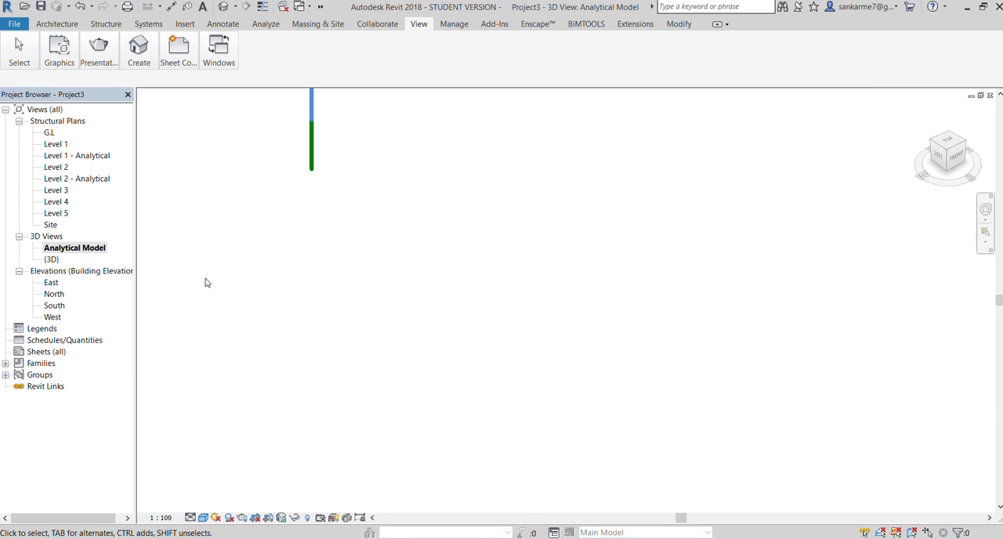
scroll(345, 347, down, 1)
scroll(388, 345, down, 1)
scroll(225, 275, up, 2)
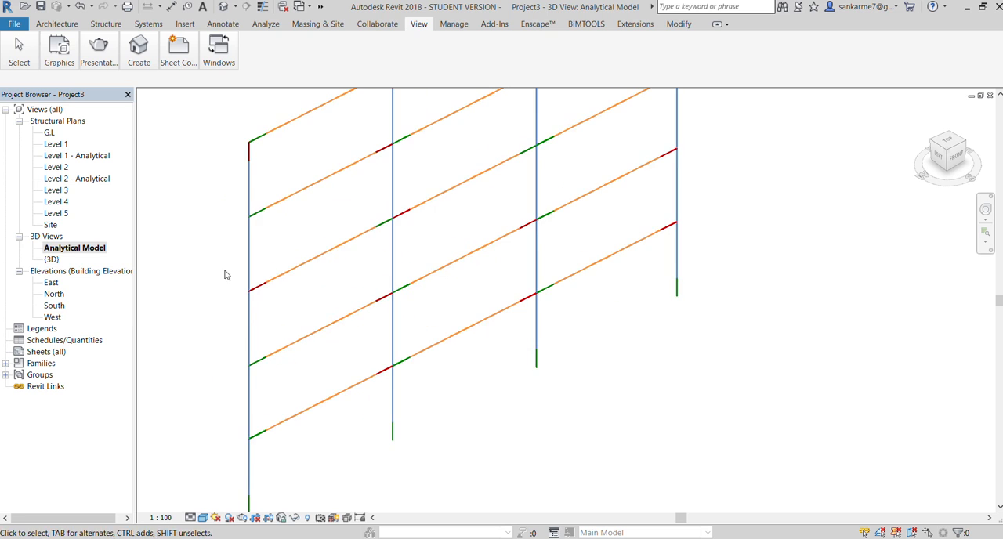
scroll(352, 190, up, 1)
scroll(376, 147, up, 3)
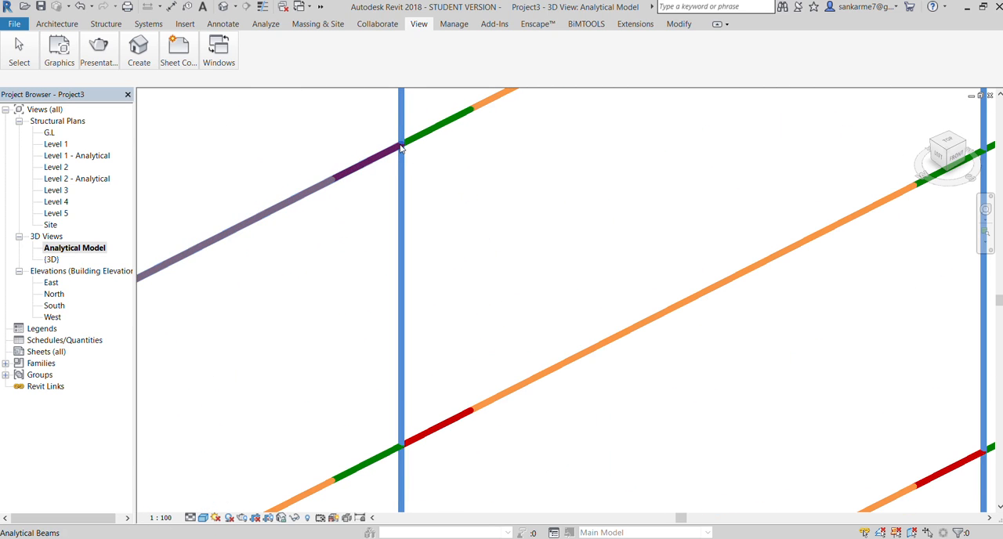
scroll(399, 148, down, 5)
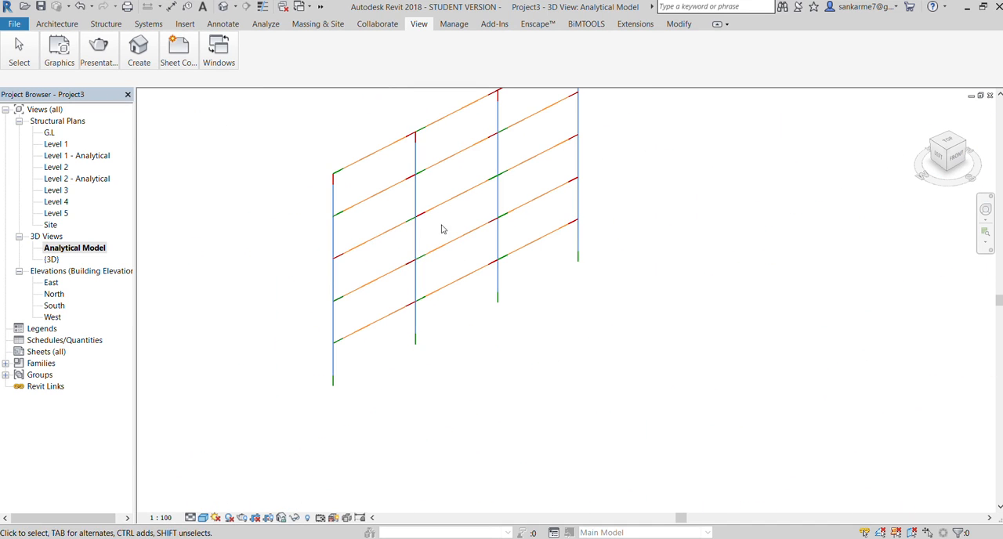
scroll(352, 163, up, 2)
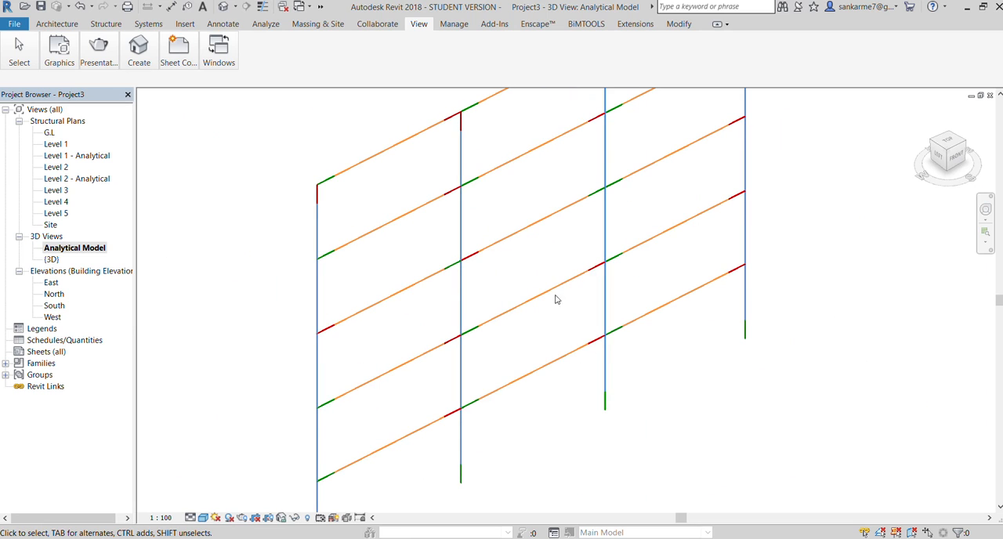
Return to the default 3D view, display the frame with solid material surfaces, and inspect the beam-to-column junctions up close
double_click(50, 259)
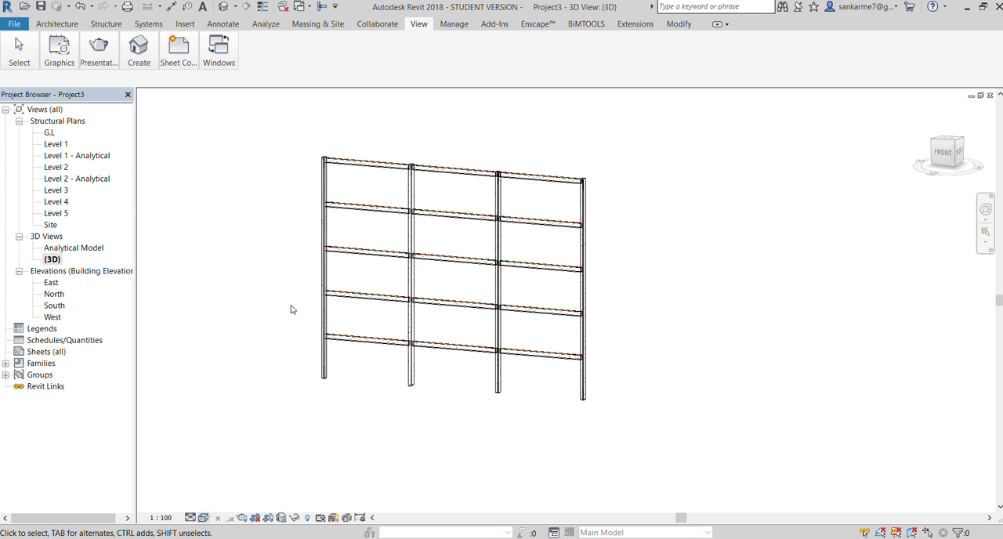
scroll(311, 295, up, 6)
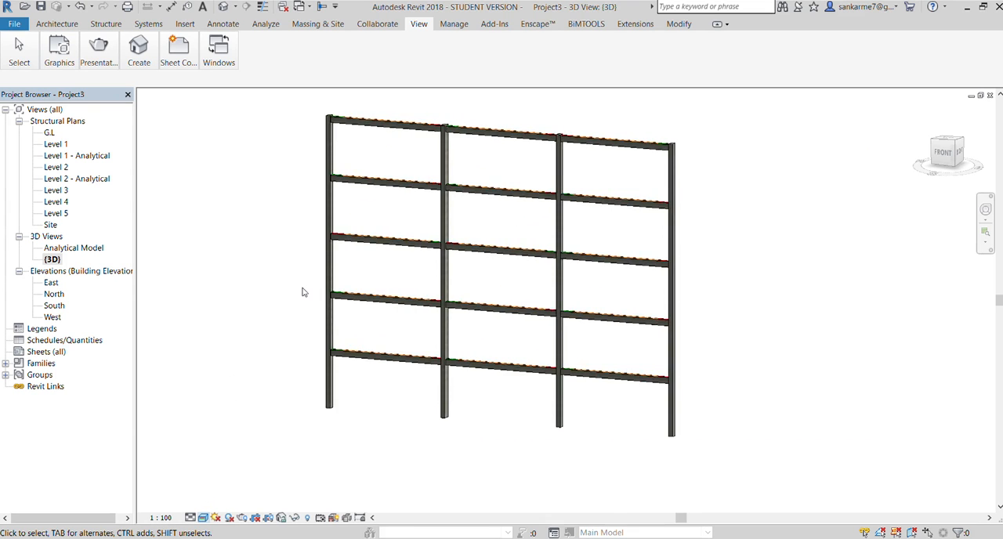
scroll(506, 255, up, 3)
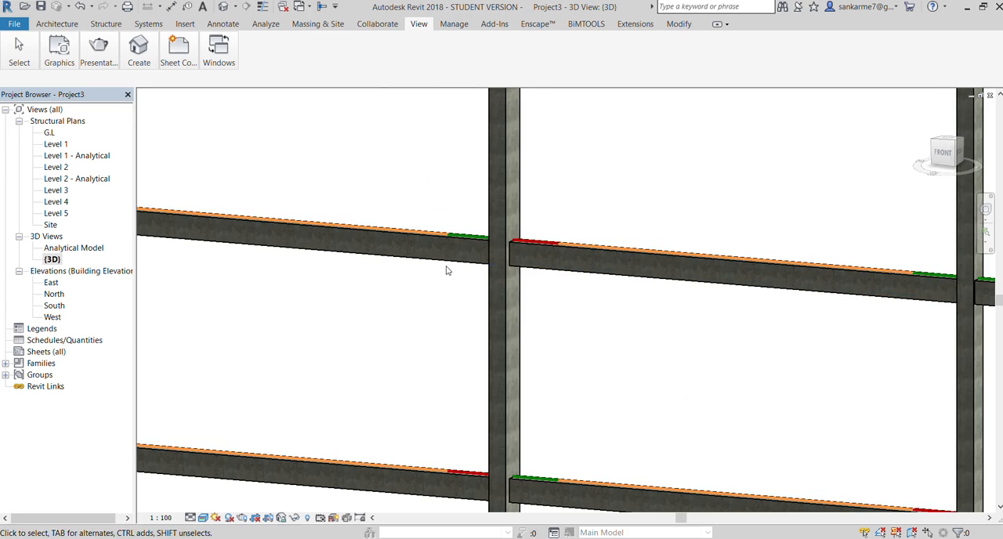
Examine the whole concrete frame from its front face and from an isometric direction showing the top, left and front sides
scroll(447, 269, down, 3)
scroll(446, 267, down, 5)
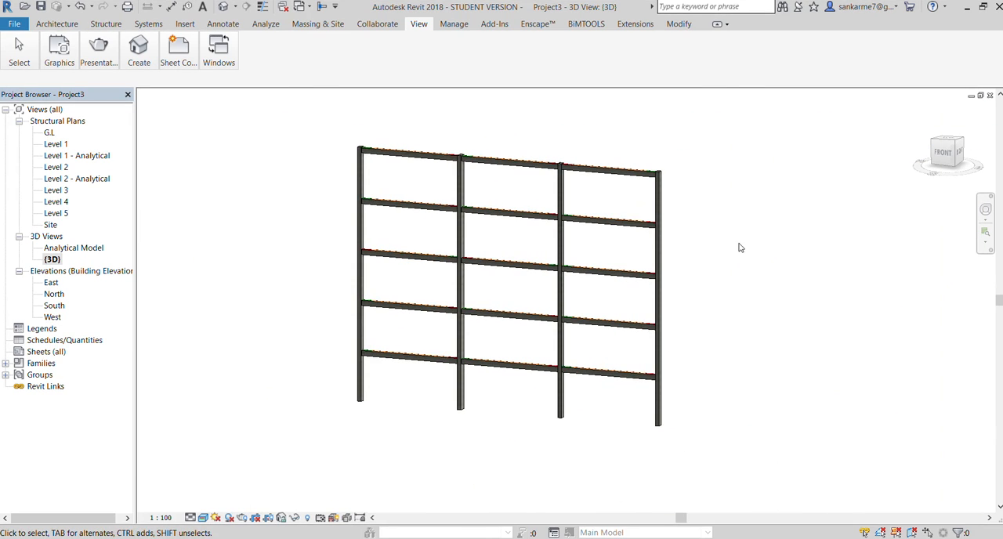
drag(937, 154, 970, 168)
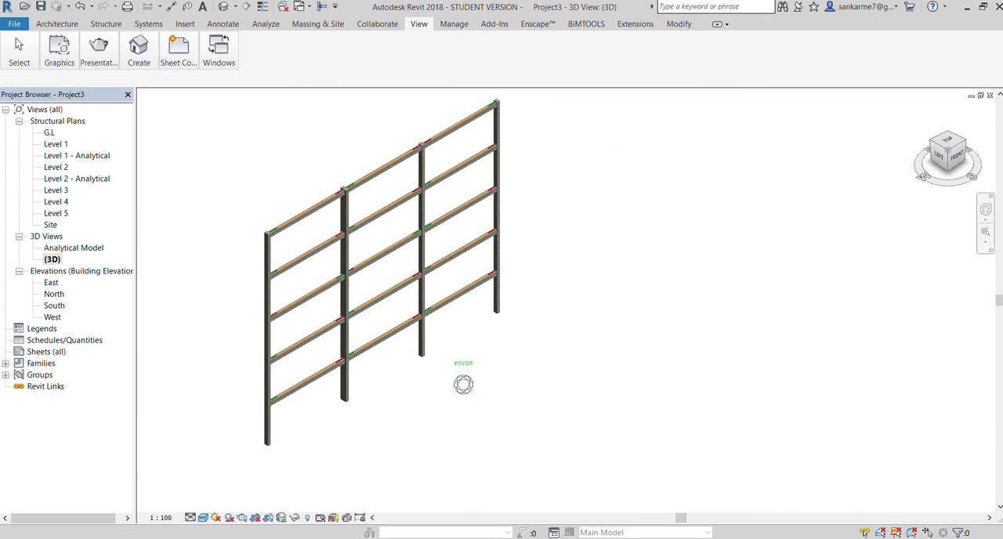
scroll(196, 399, up, 5)
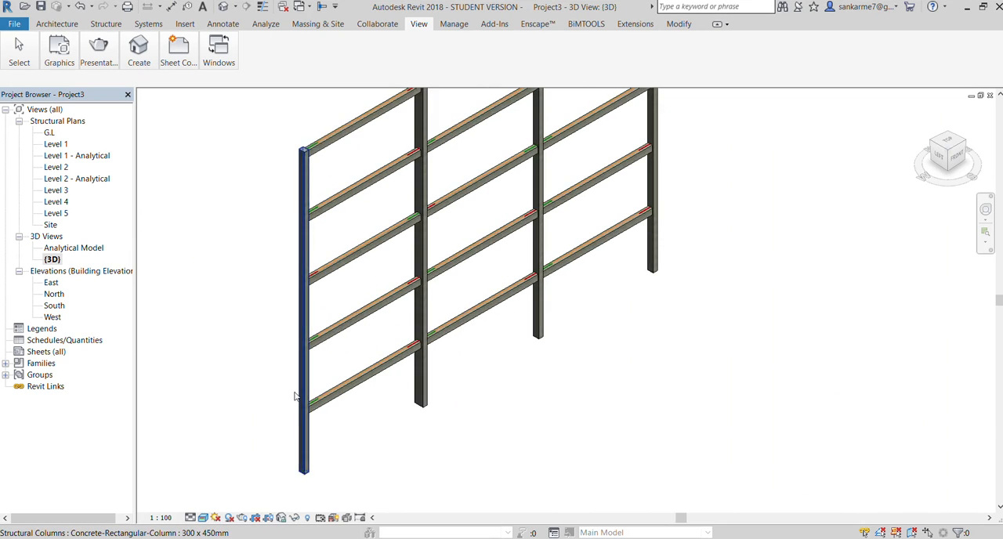
scroll(413, 380, down, 4)
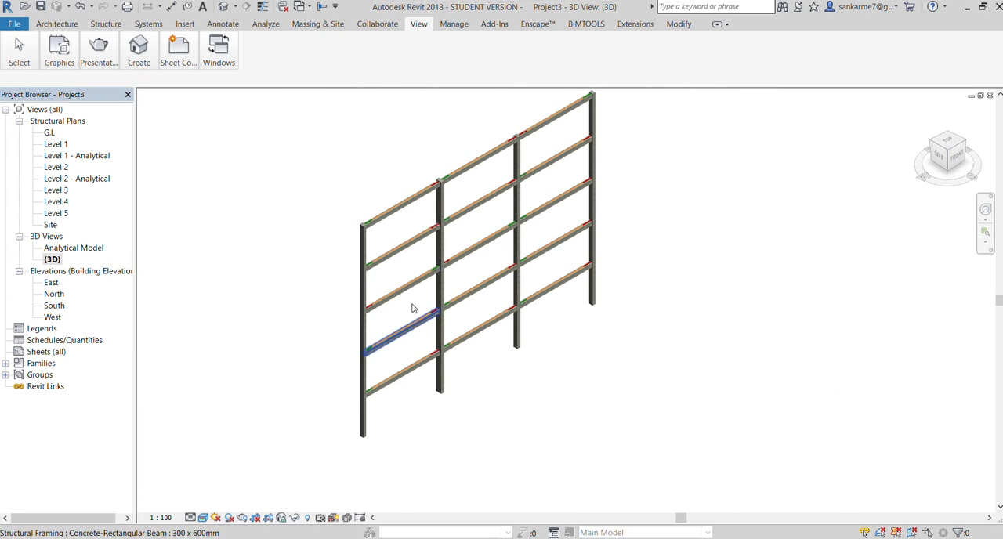
scroll(413, 237, up, 3)
scroll(413, 237, up, 1)
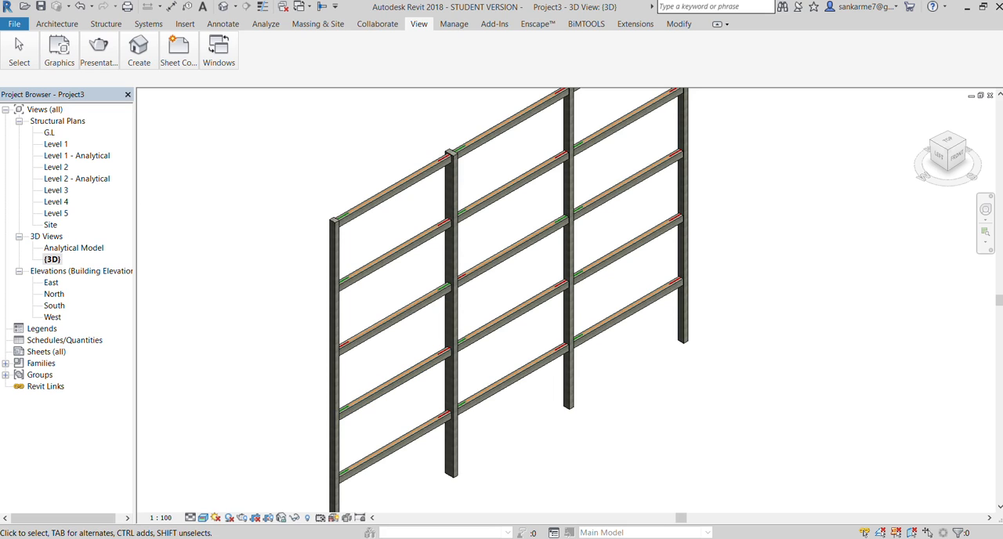
In the G.L structural plan, start an isolated foundation using the rectangular footing and set its plan size to 3'-0" by 3'-0"
double_click(49, 133)
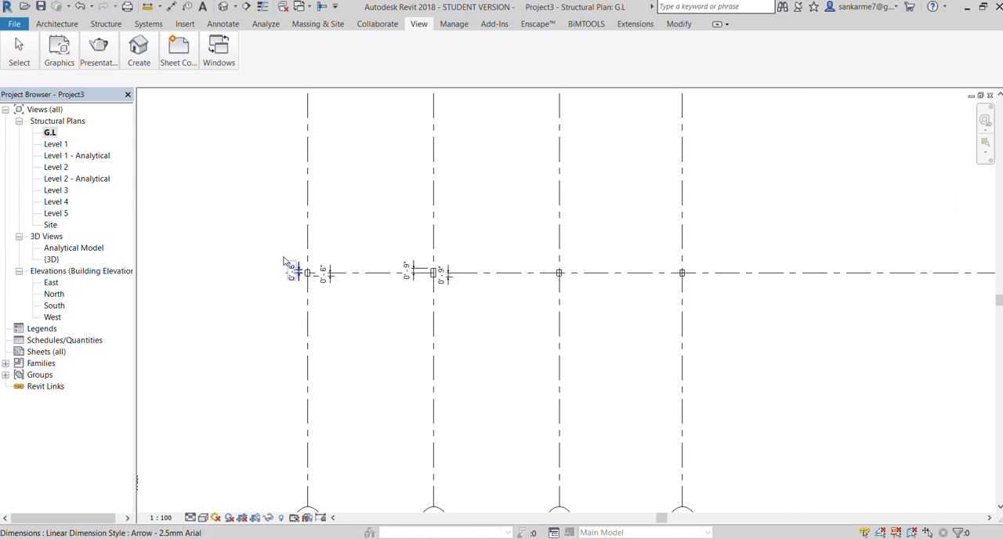
scroll(286, 263, up, 1)
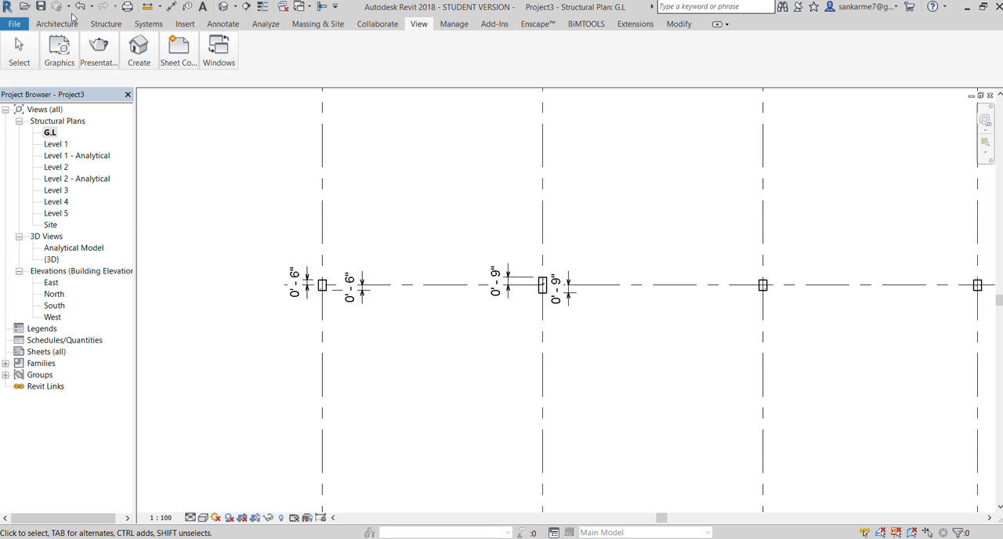
double_click(43, 133)
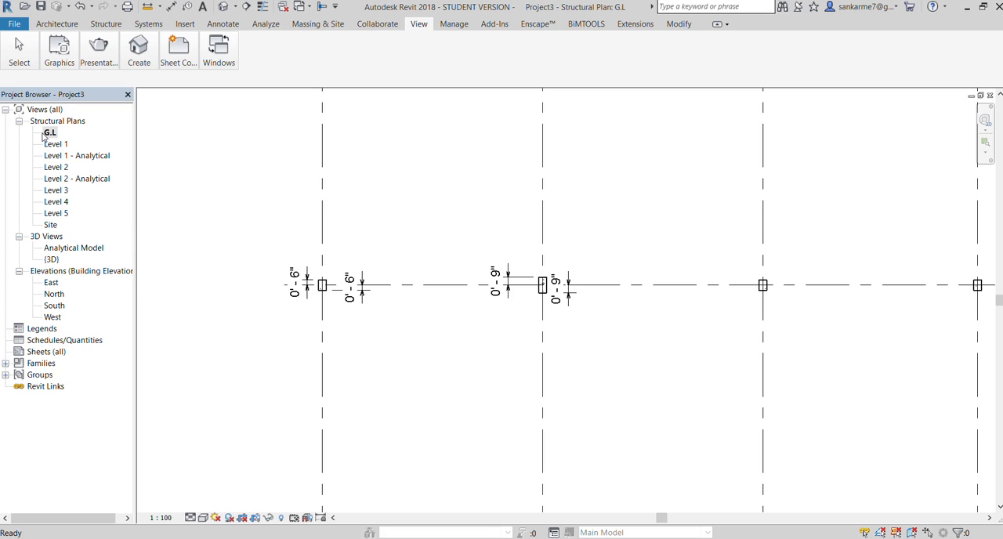
scroll(258, 291, up, 2)
scroll(244, 269, down, 2)
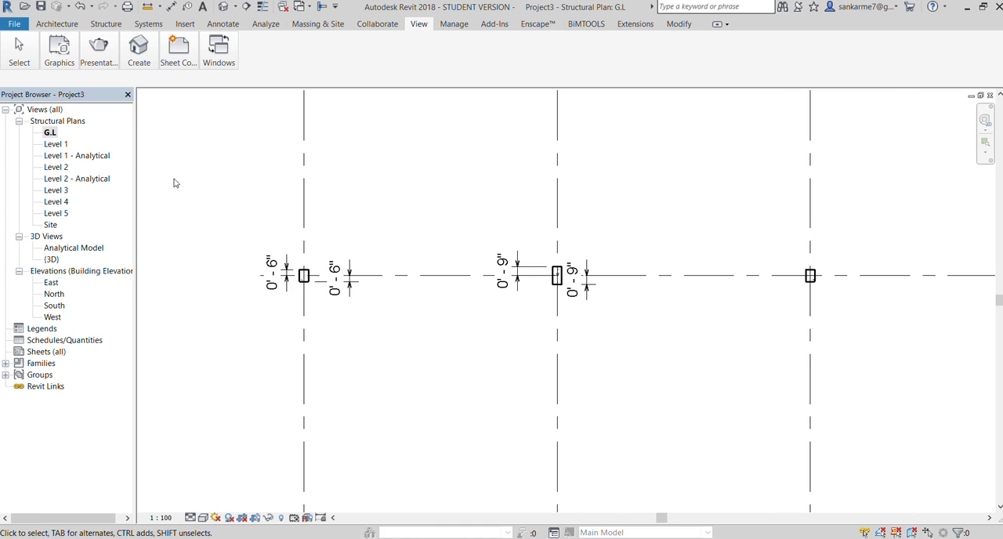
click(90, 25)
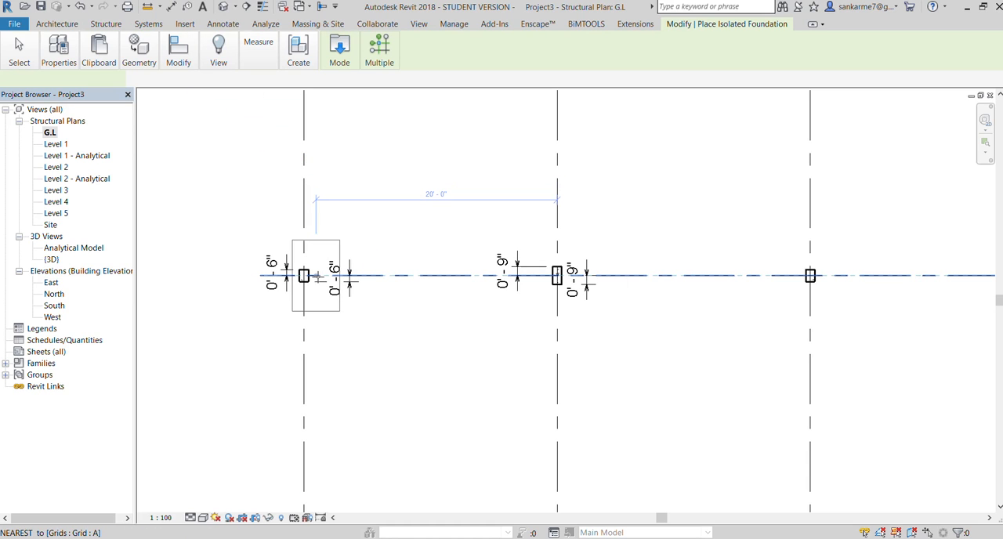
scroll(317, 281, up, 3)
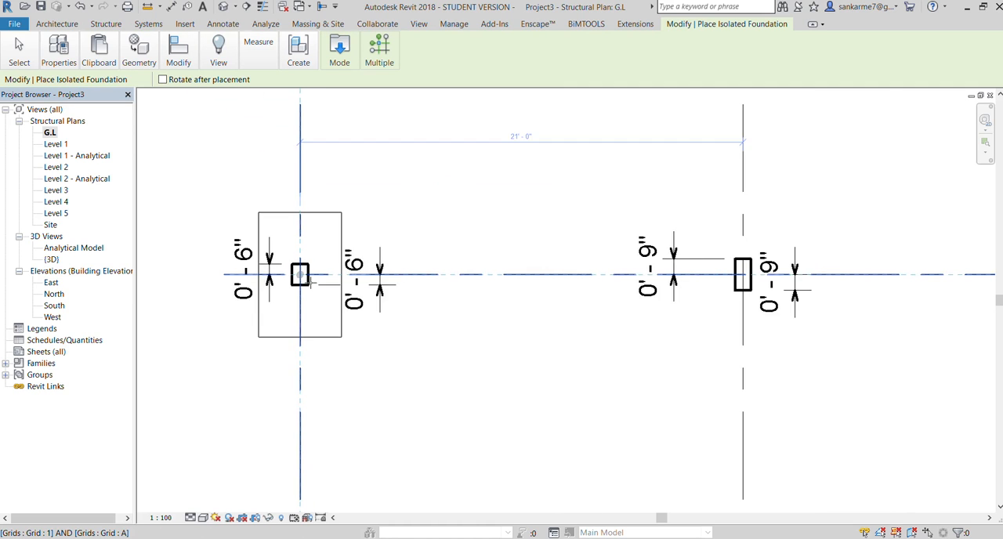
scroll(311, 284, down, 1)
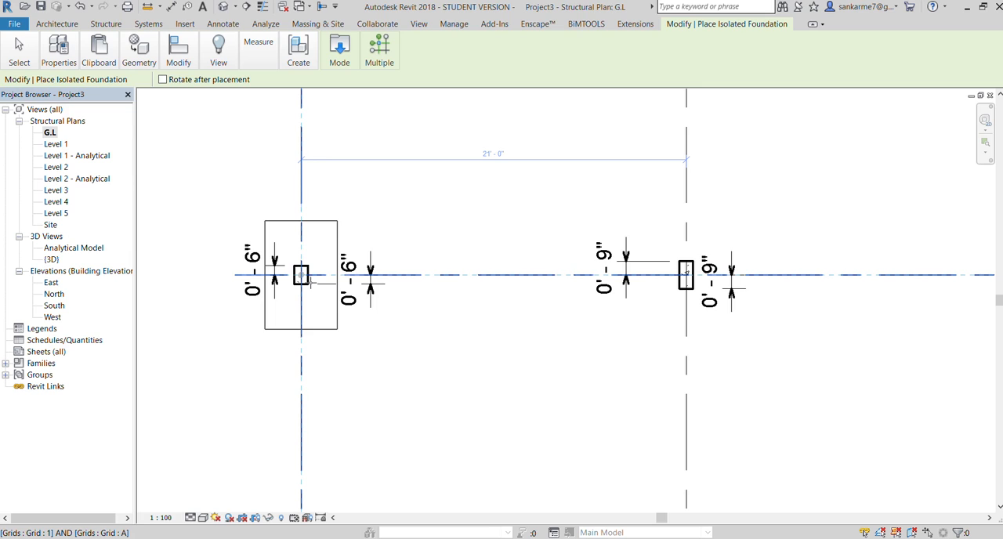
click(58, 87)
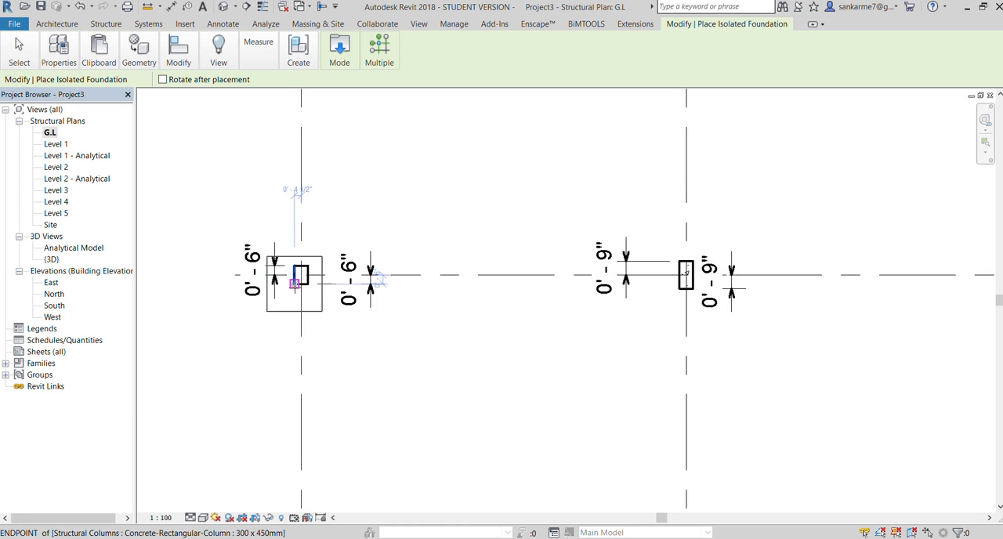
Place isolated footings centred under the four columns where grids 1 to 4 cross grid A
click(300, 276)
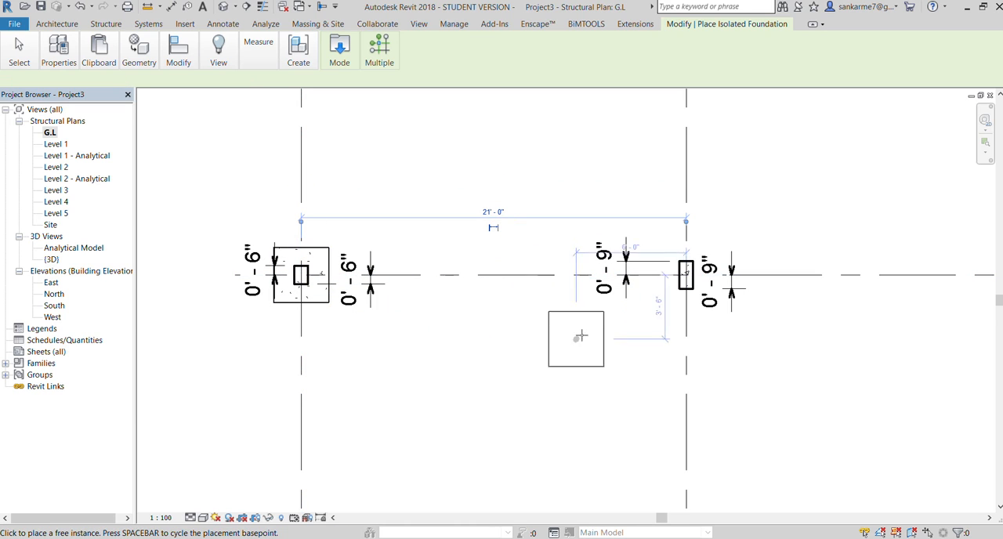
click(686, 275)
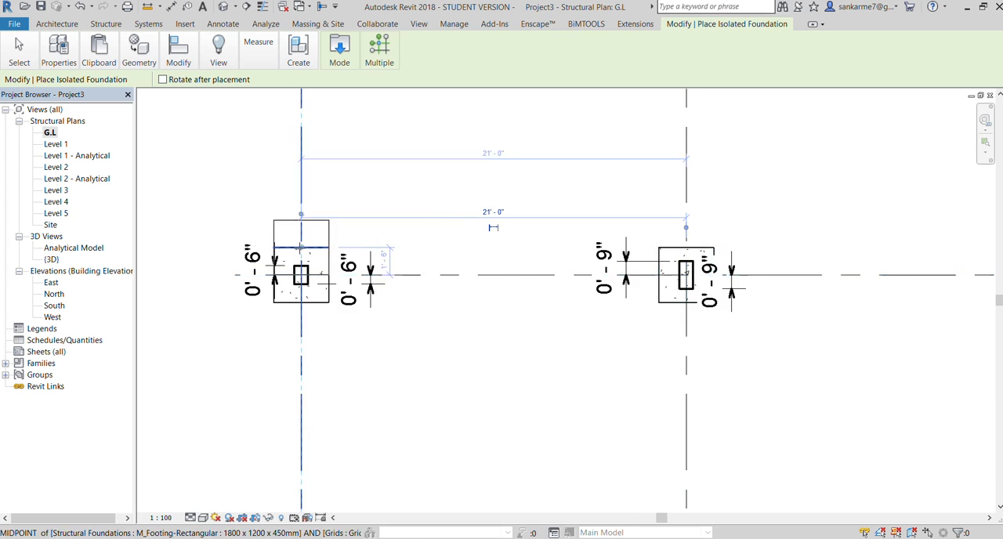
scroll(301, 271, down, 3)
scroll(757, 263, up, 5)
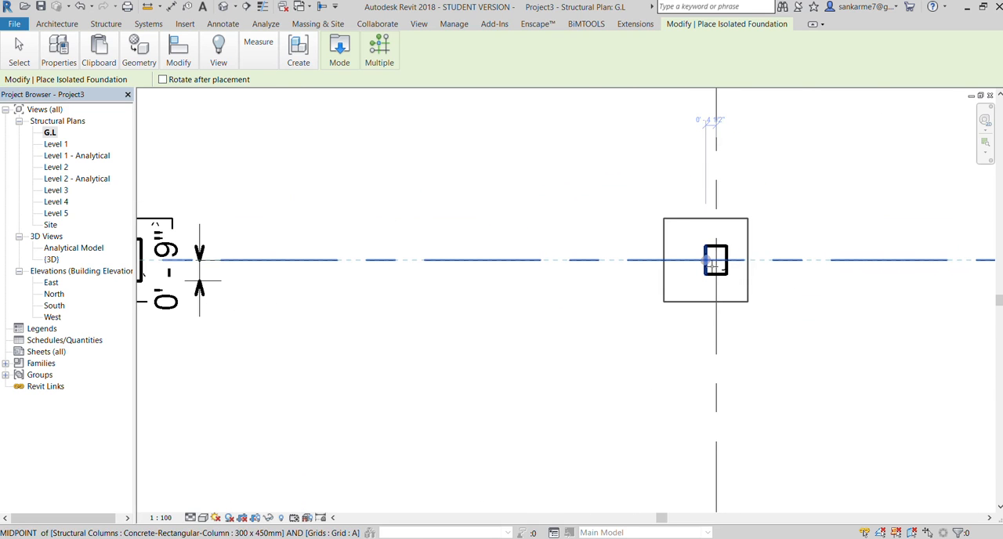
click(740, 262)
scroll(524, 287, down, 4)
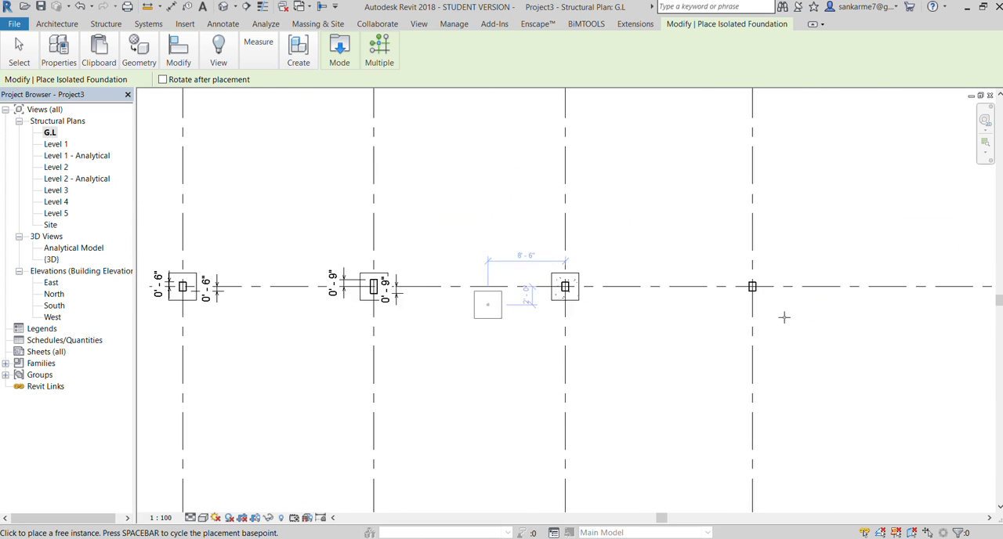
scroll(784, 316, up, 4)
click(716, 280)
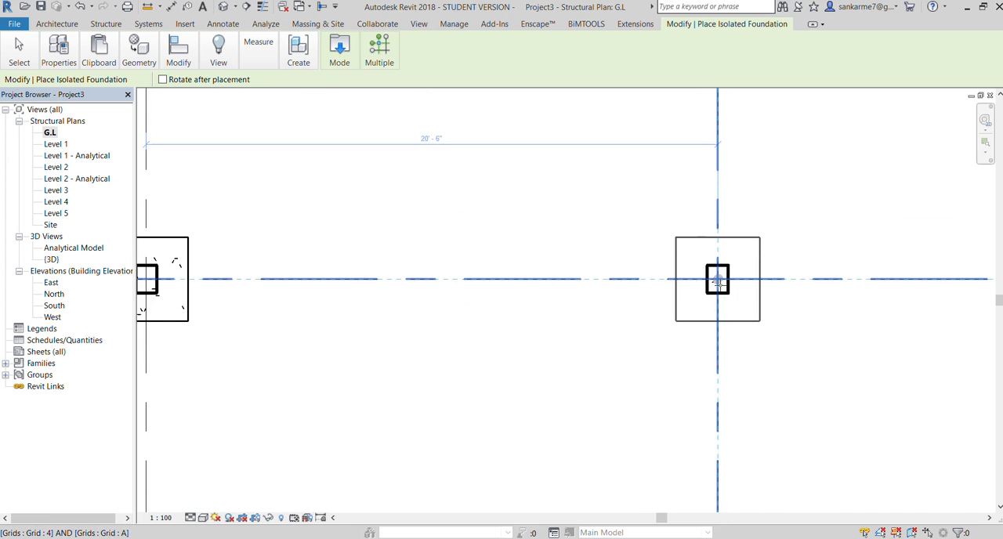
scroll(634, 312, down, 2)
scroll(634, 312, down, 3)
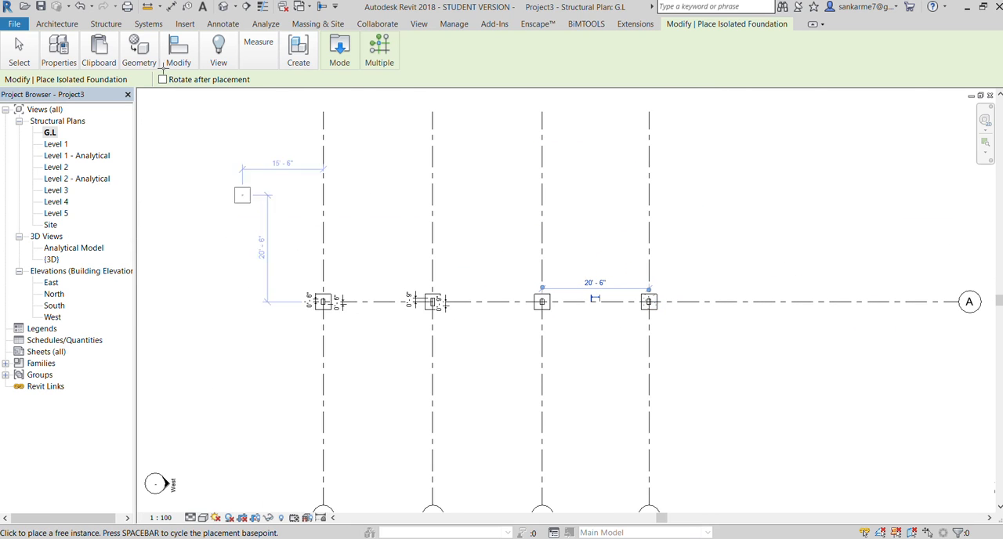
Show the default 3D view, end foundation placement, and check the footings under the column bases
click(418, 23)
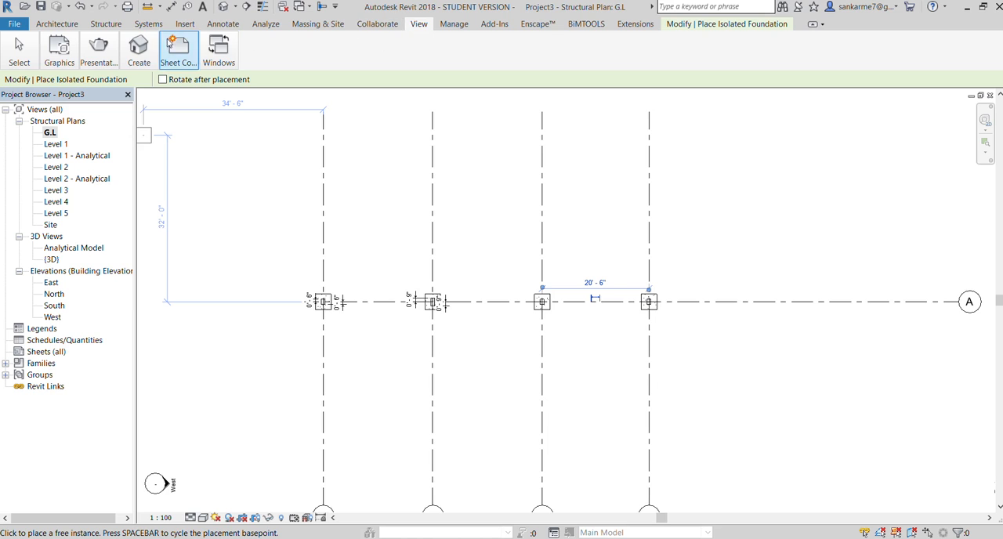
click(131, 82)
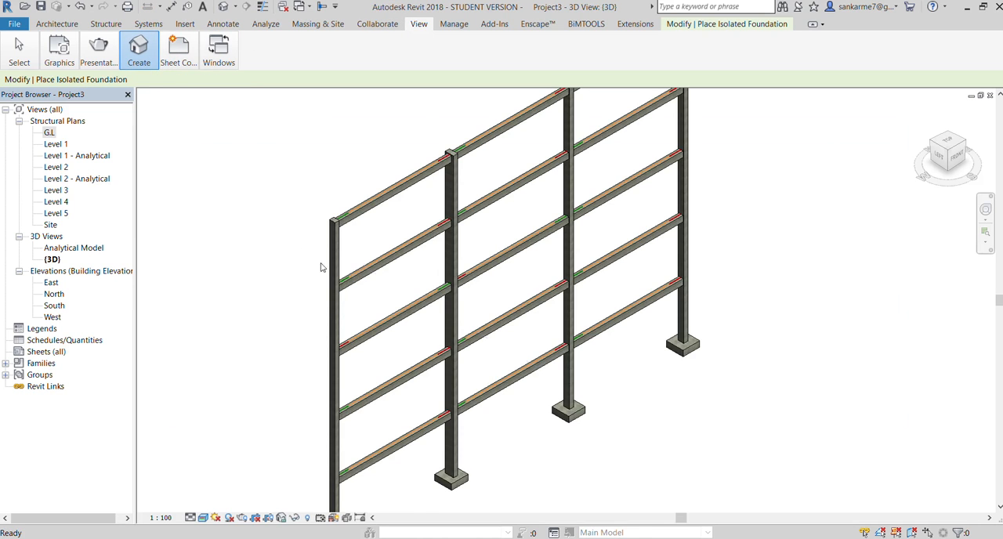
scroll(551, 263, down, 3)
scroll(428, 447, up, 6)
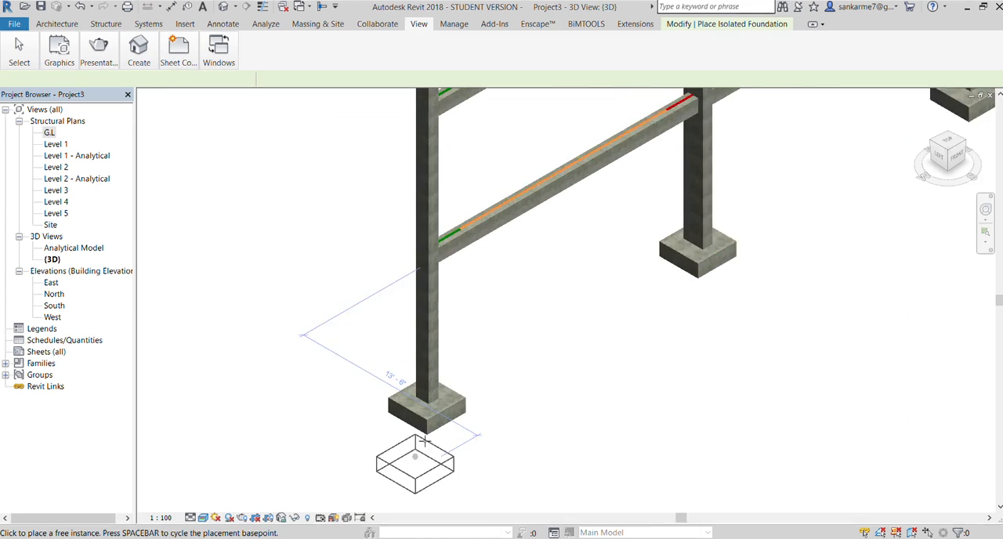
scroll(411, 436, down, 6)
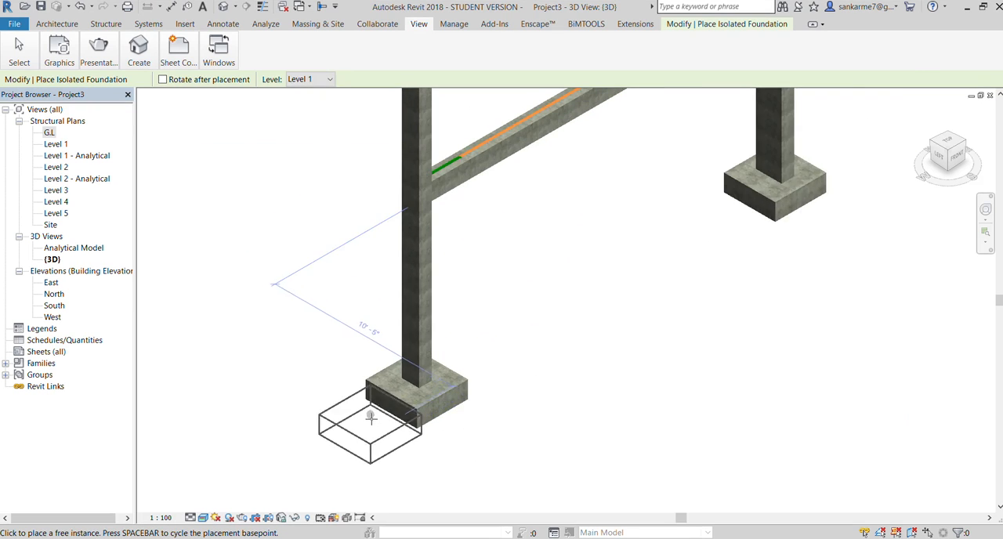
key(Escape)
scroll(416, 416, down, 2)
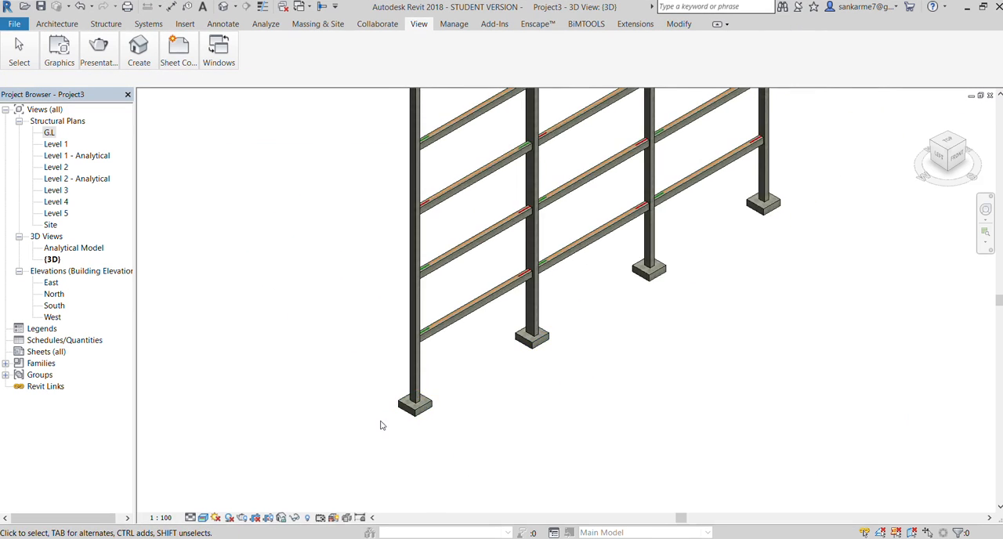
scroll(446, 397, up, 5)
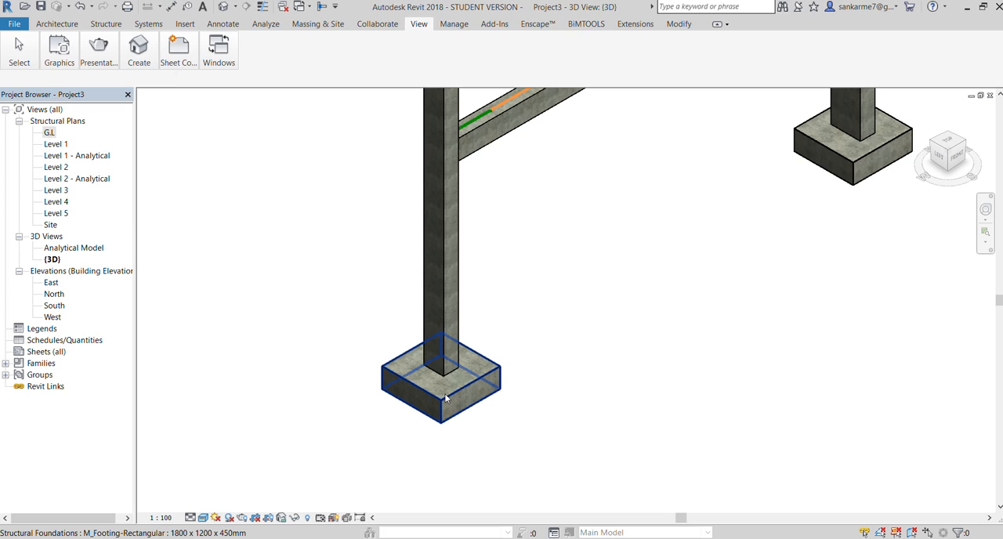
Select the footing under the grid 1 column and examine all four foundations along the frame
click(445, 398)
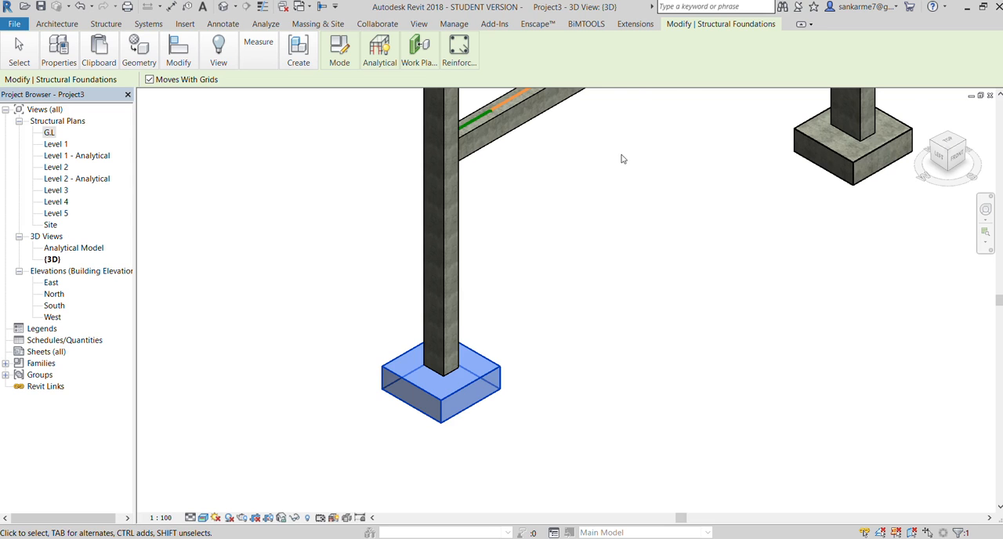
scroll(540, 317, down, 3)
scroll(570, 344, down, 4)
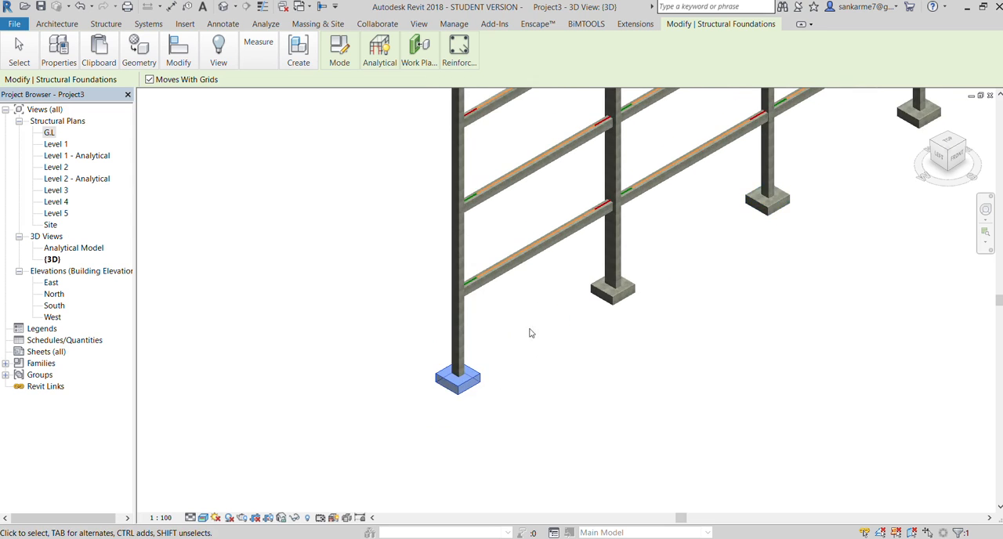
scroll(645, 249, up, 4)
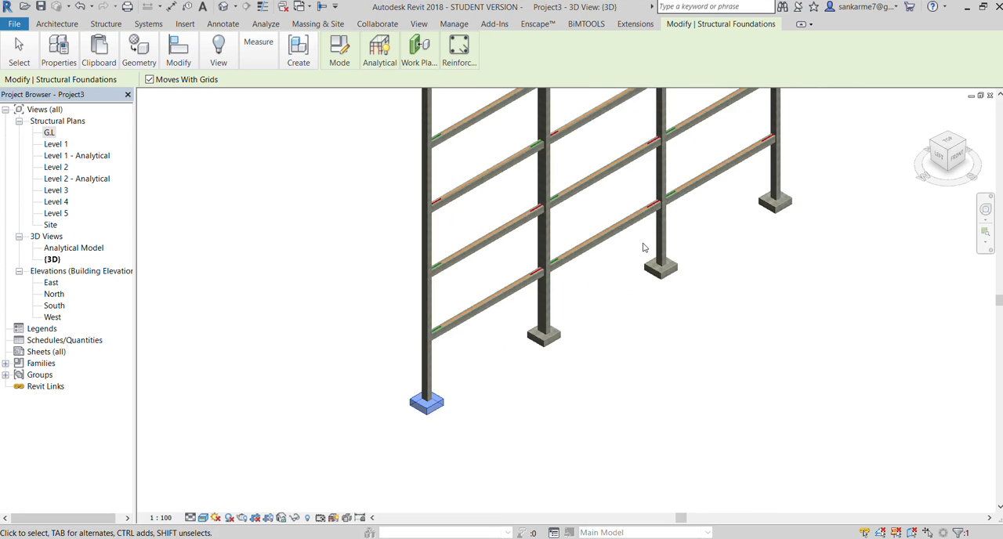
scroll(531, 403, down, 1)
scroll(532, 403, down, 1)
scroll(542, 363, up, 3)
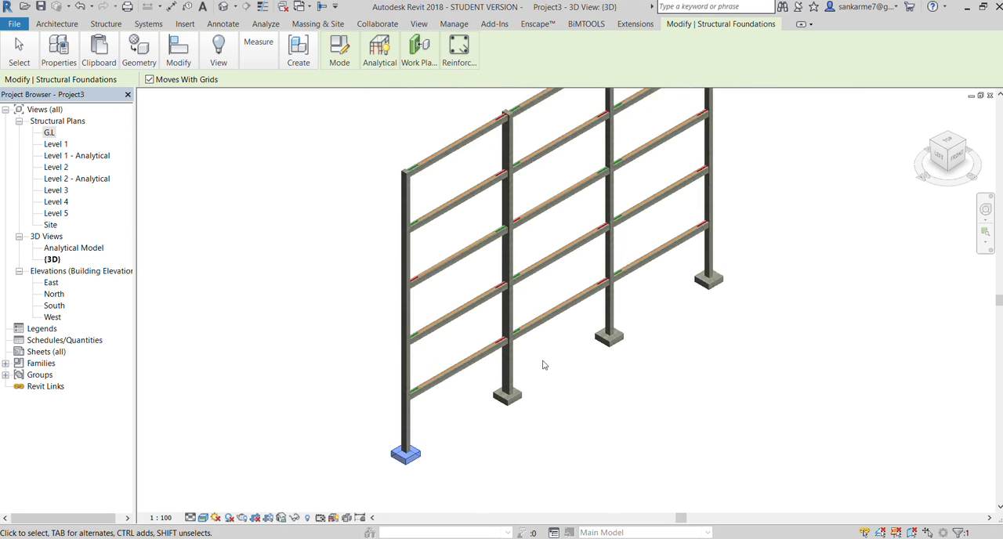
In the G.L structural plan, add an aligned dimension across the width of a footing on grid A that has no column dimensions
double_click(49, 133)
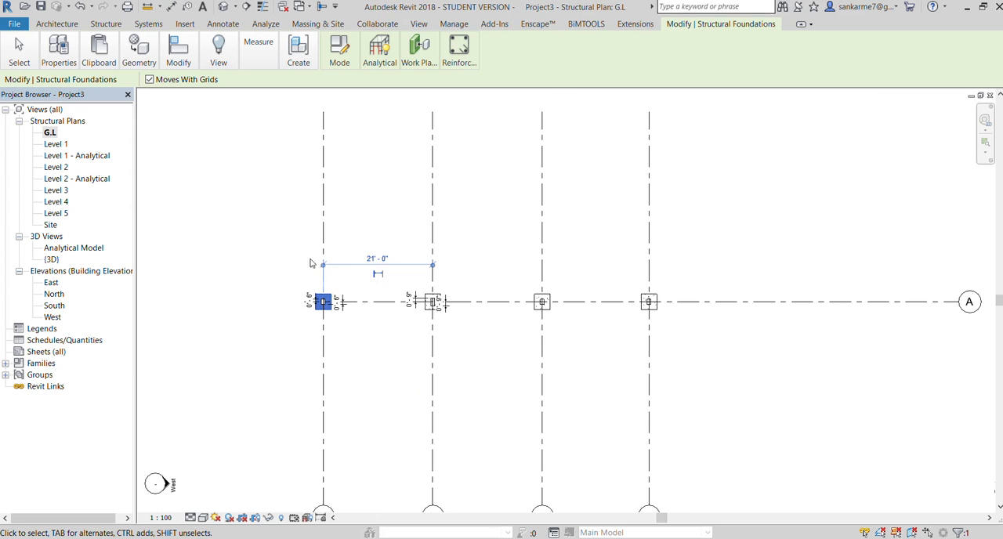
scroll(346, 261, down, 3)
click(243, 294)
scroll(345, 284, up, 4)
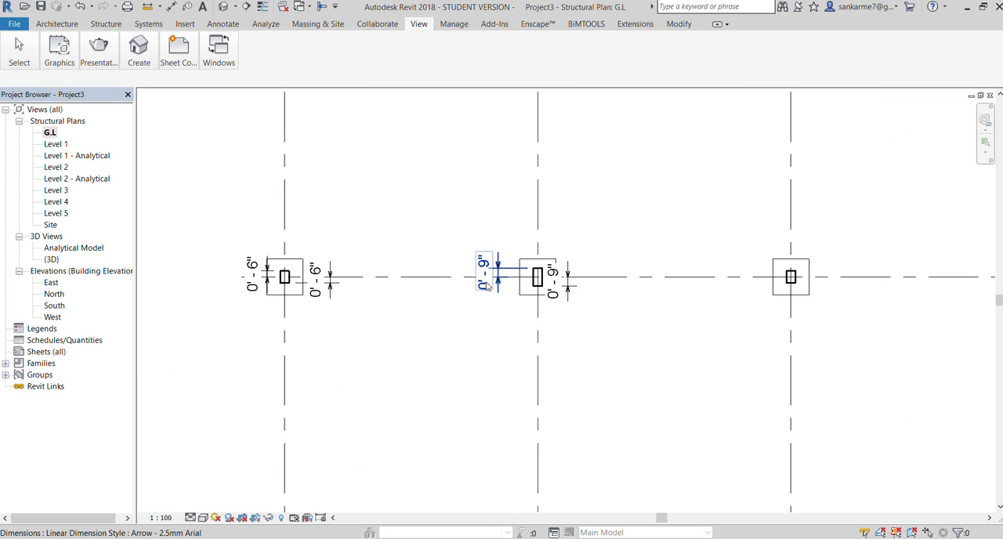
scroll(222, 275, down, 2)
scroll(471, 275, up, 5)
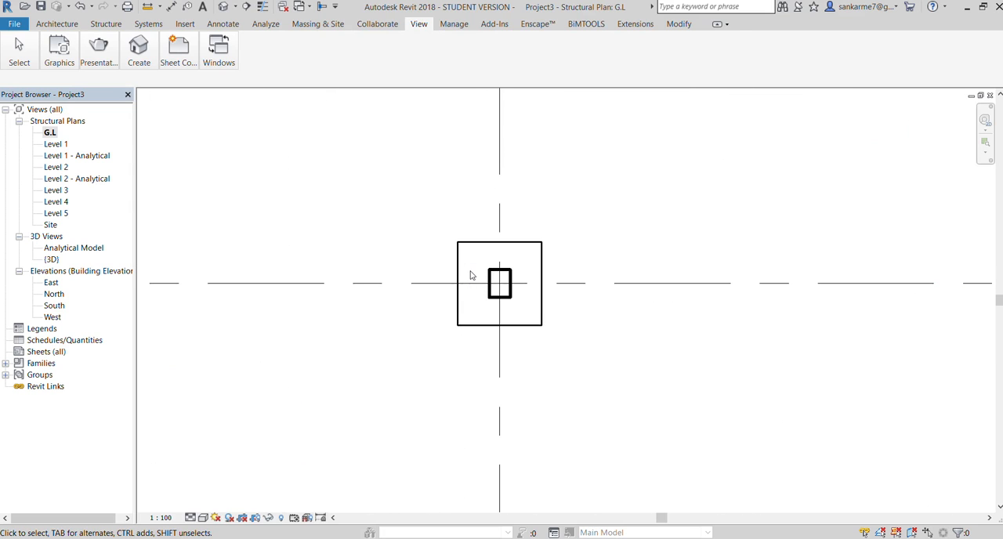
scroll(471, 275, up, 1)
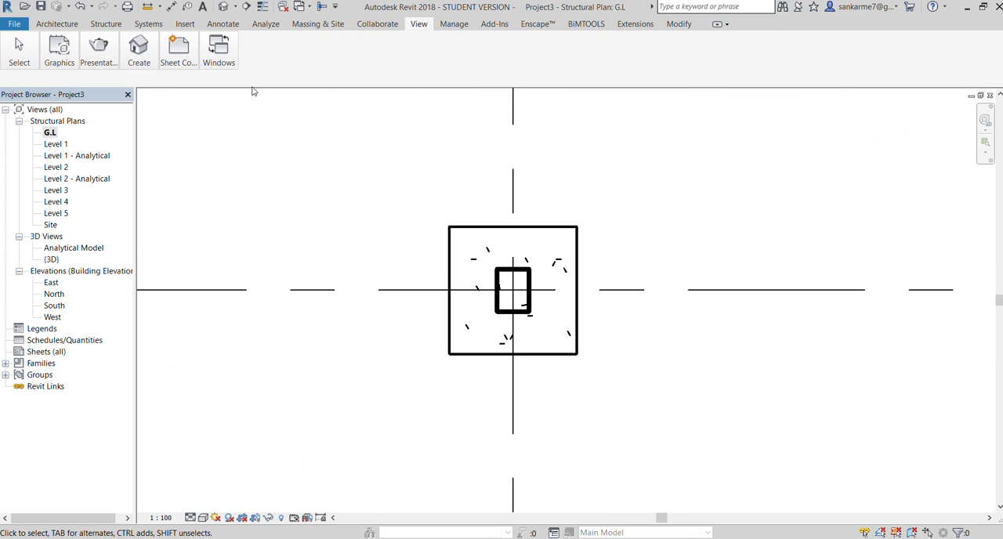
click(223, 24)
click(58, 49)
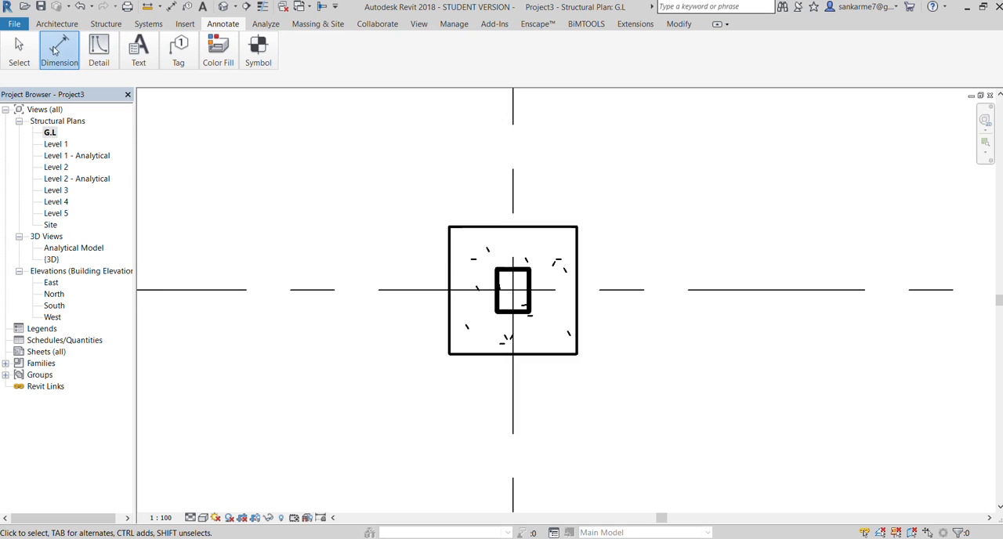
click(448, 255)
click(578, 266)
click(574, 163)
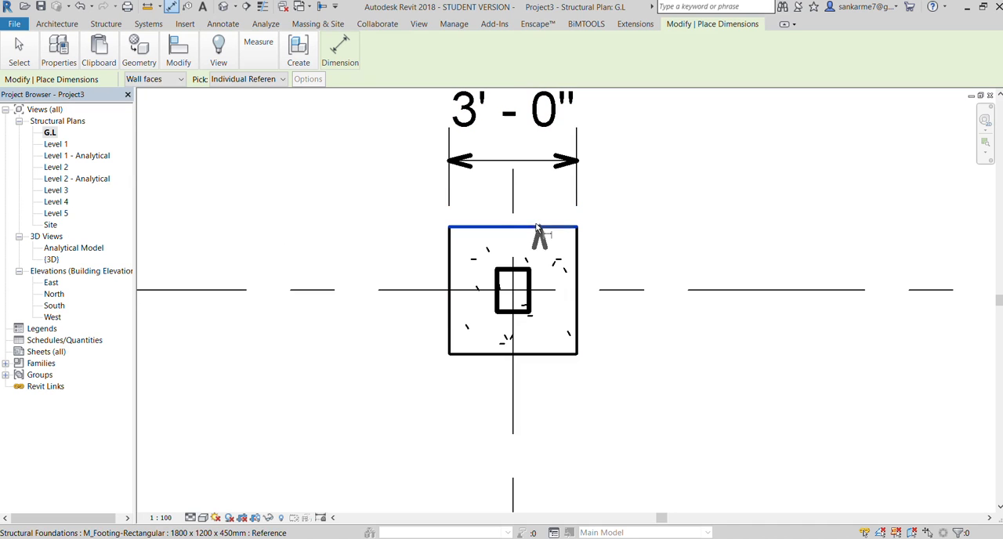
Add an aligned dimension between the two horizontal edges of the grid 3 footing, placed to the right of it
click(539, 229)
click(547, 354)
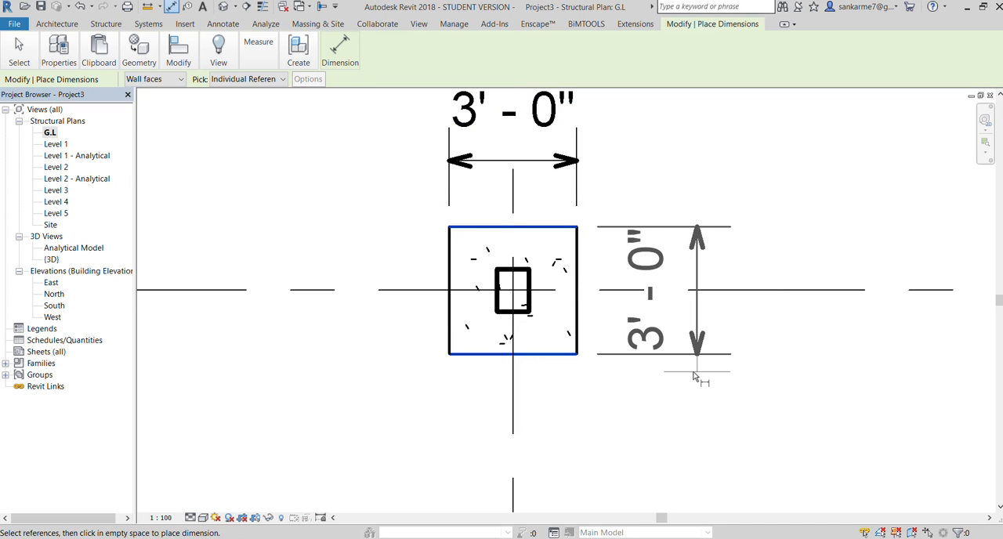
click(686, 370)
scroll(501, 290, down, 5)
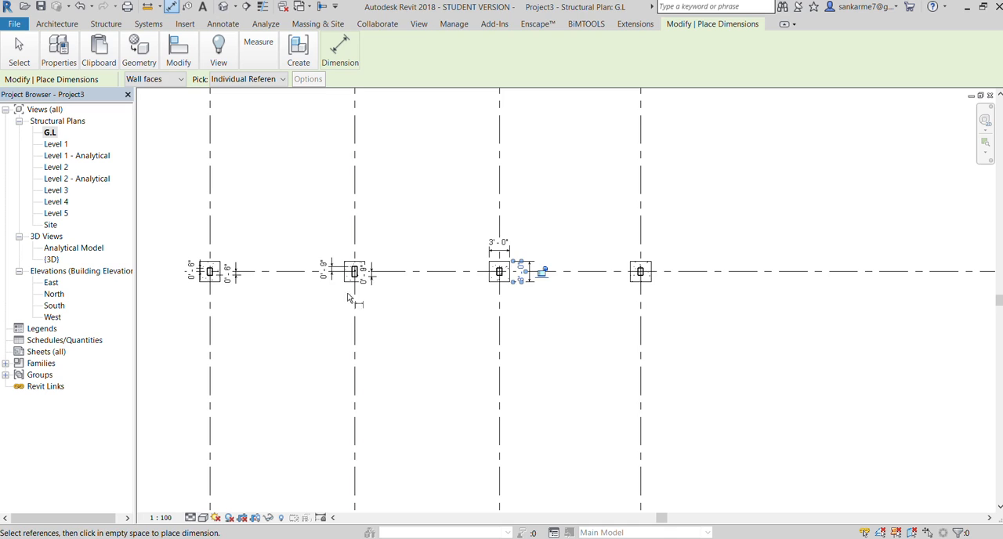
Dimension the grid 4 footing from each horizontal edge to its centreline, with one dimension on either side
scroll(273, 246, up, 2)
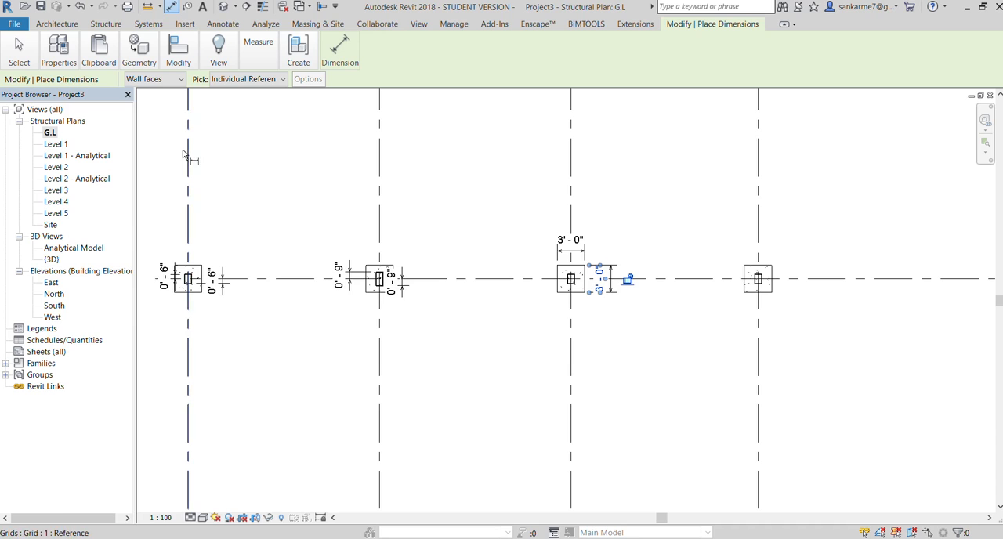
scroll(778, 276, up, 3)
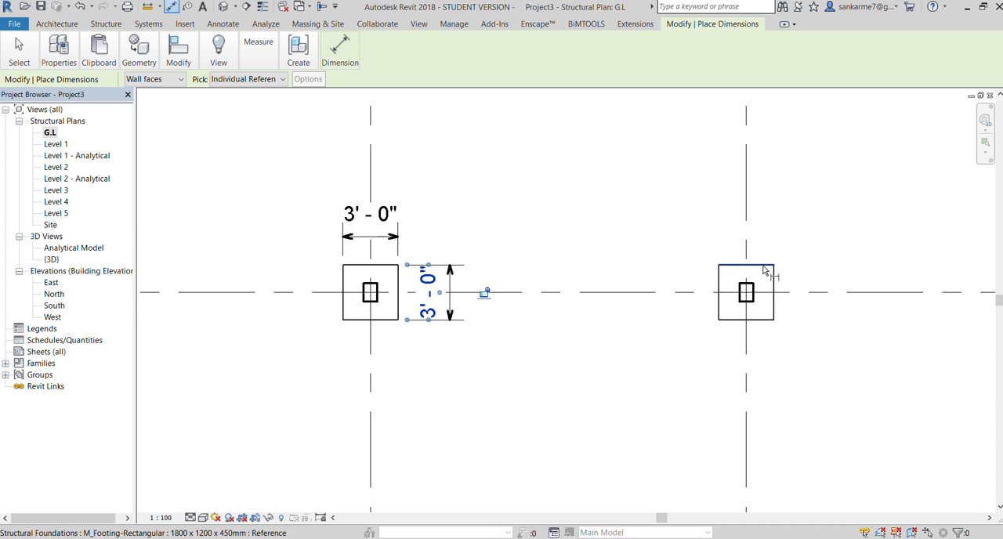
click(759, 271)
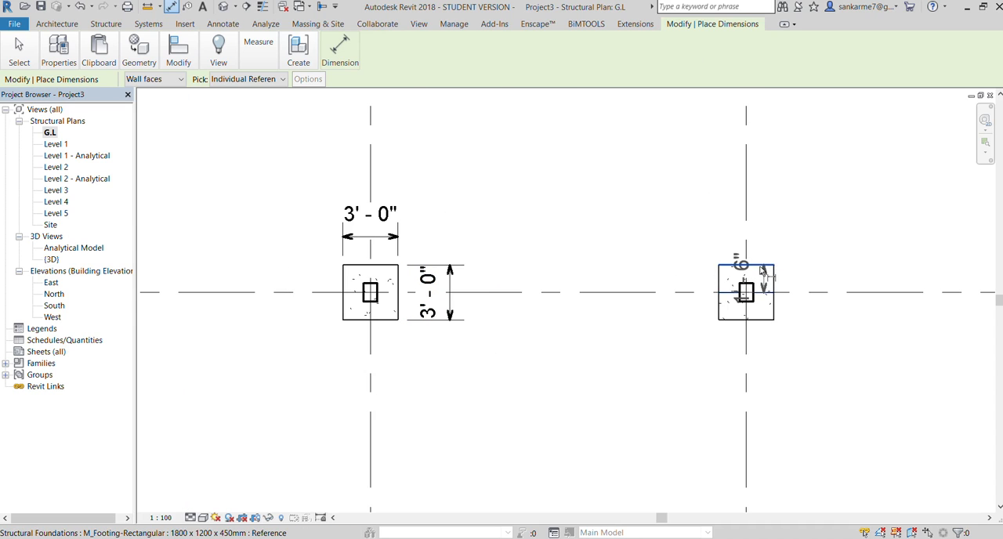
click(762, 293)
click(837, 277)
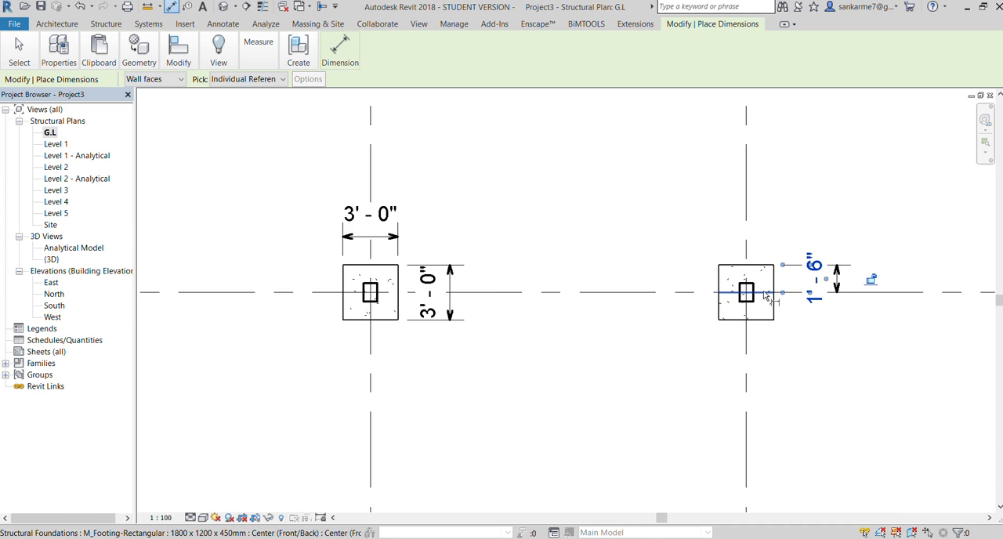
click(768, 293)
click(760, 319)
click(671, 335)
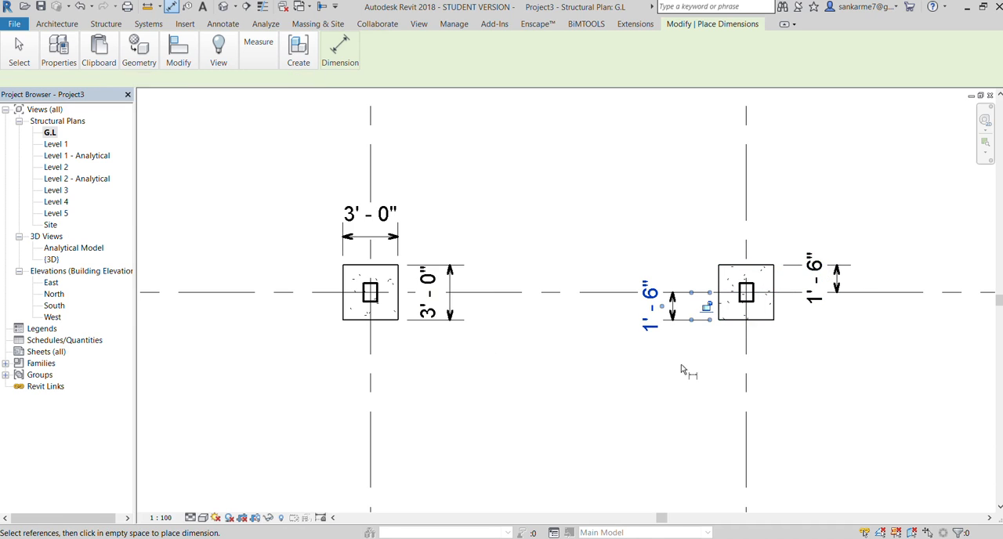
End dimensioning and change the footing under the grid 2 column to the F2 type, 4'-0" square in plan
scroll(710, 337, down, 2)
scroll(474, 312, up, 2)
scroll(474, 312, up, 1)
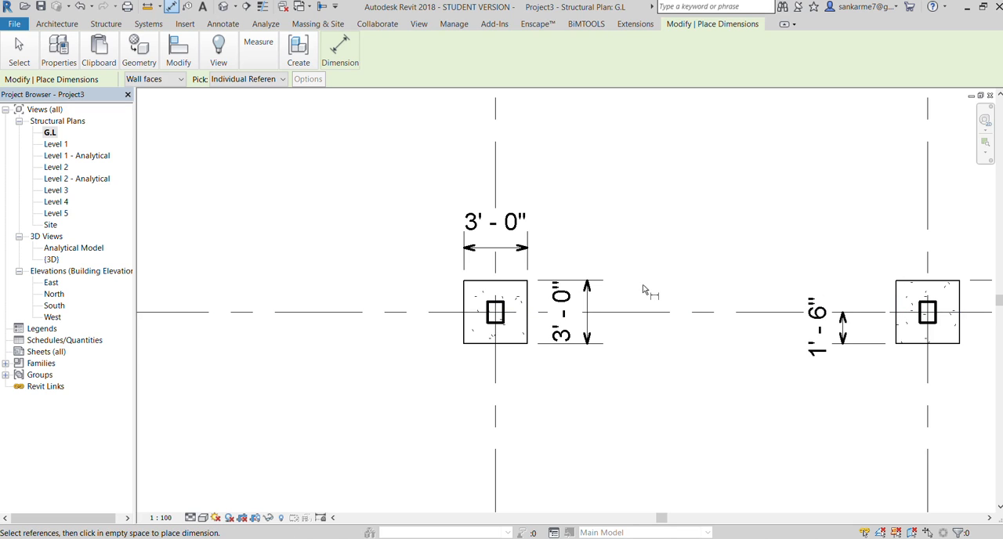
scroll(643, 287, down, 2)
scroll(513, 314, down, 3)
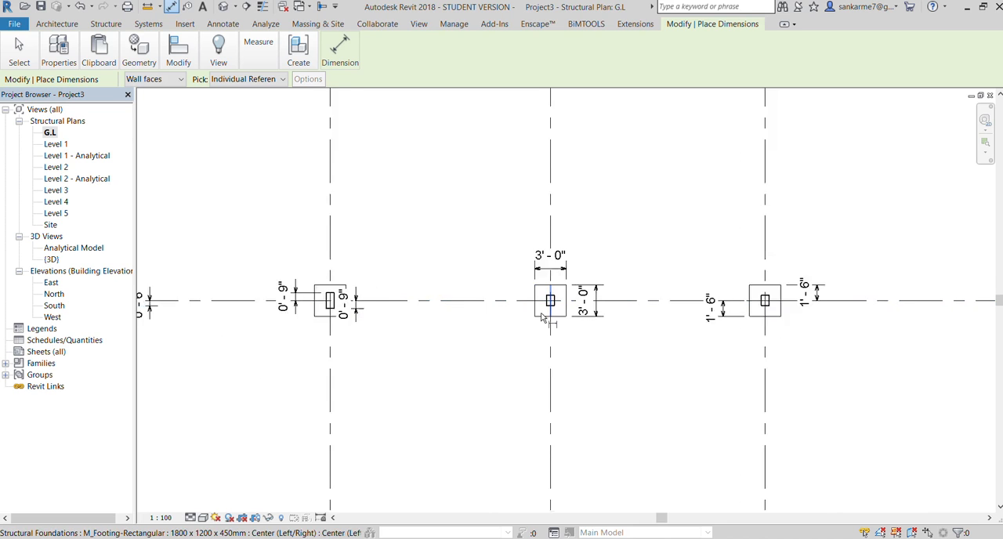
scroll(463, 335, up, 3)
scroll(433, 319, up, 2)
key(Escape)
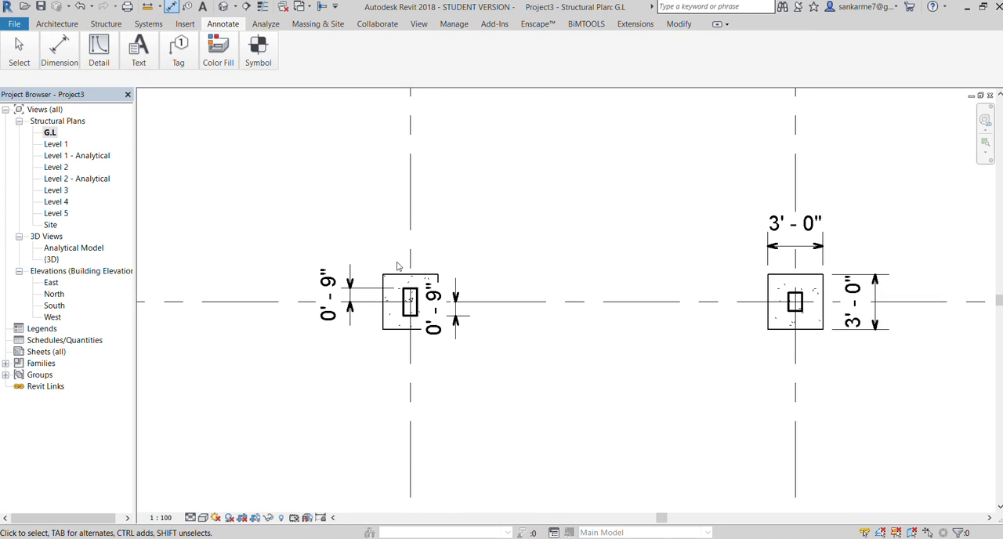
click(396, 279)
scroll(396, 279, down, 2)
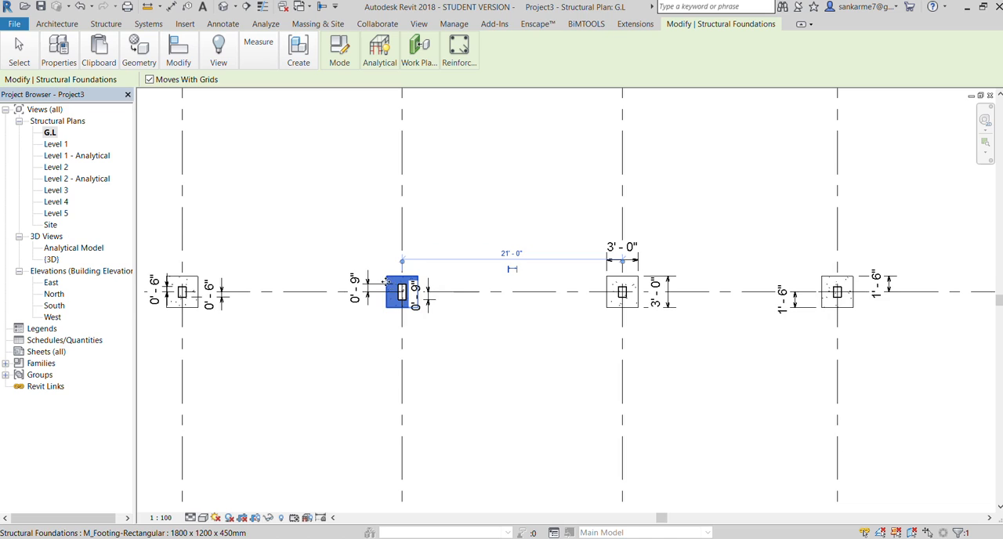
scroll(386, 280, up, 1)
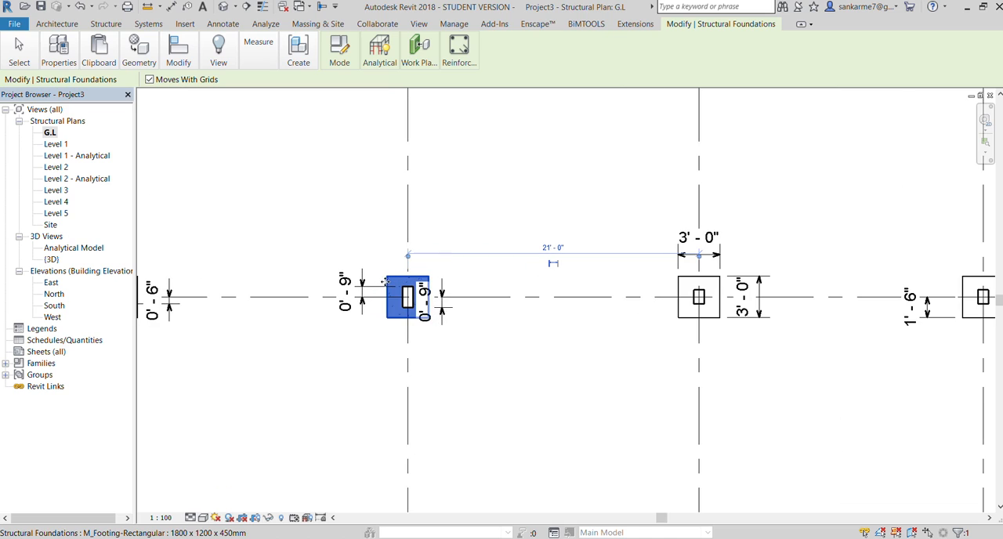
click(45, 83)
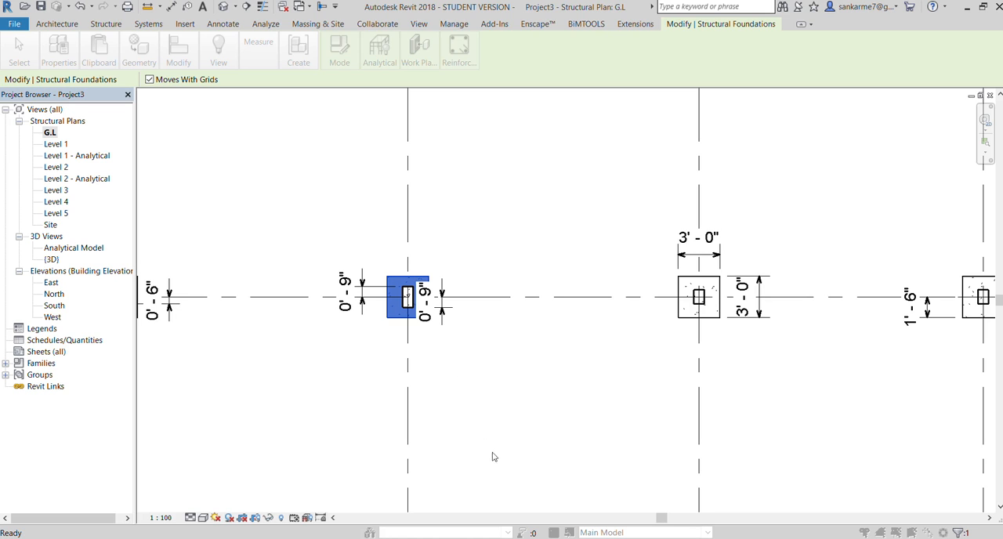
click(513, 396)
scroll(516, 395, down, 3)
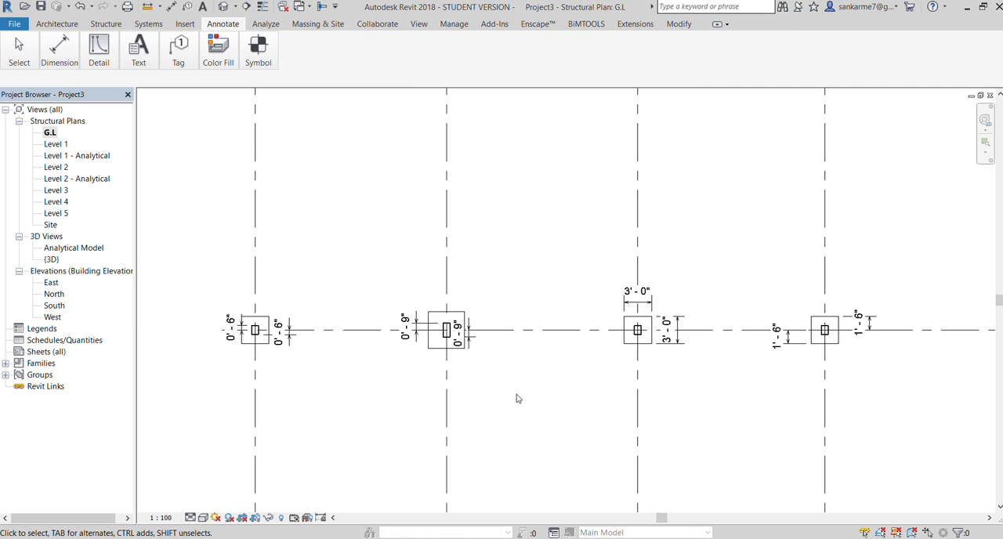
Save the project as STRUCYTY.rvt
scroll(439, 357, up, 2)
scroll(431, 348, down, 2)
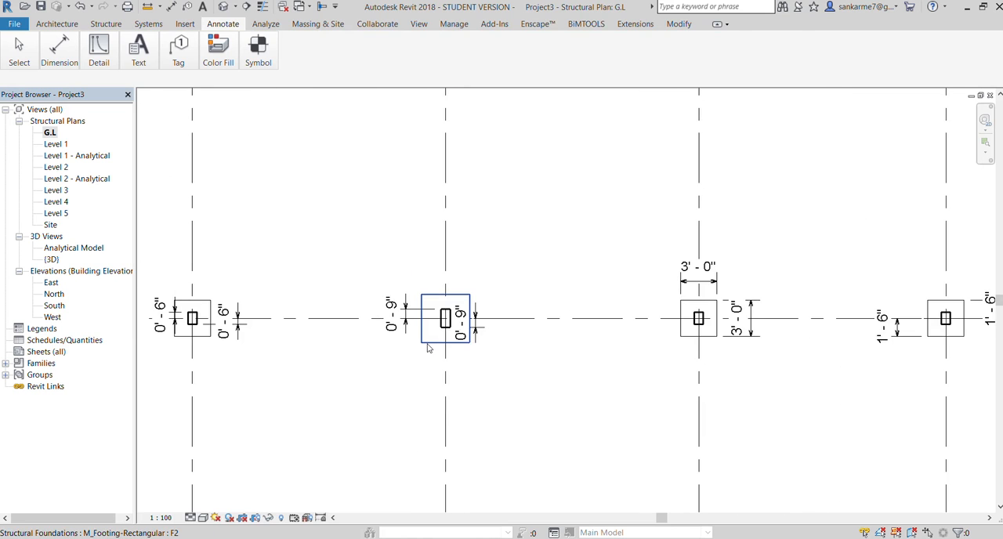
scroll(472, 347, up, 1)
click(59, 50)
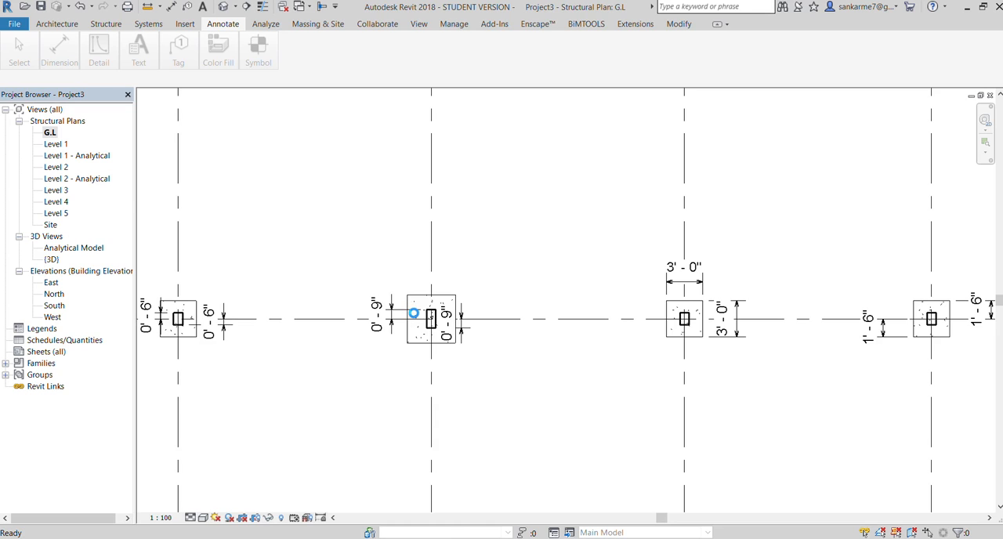
key(ctrl+s)
Add aligned dimensions across the width and depth of the F2 footing at grid 2, above and to the right of it
key(d)
key(i)
scroll(421, 315, up, 2)
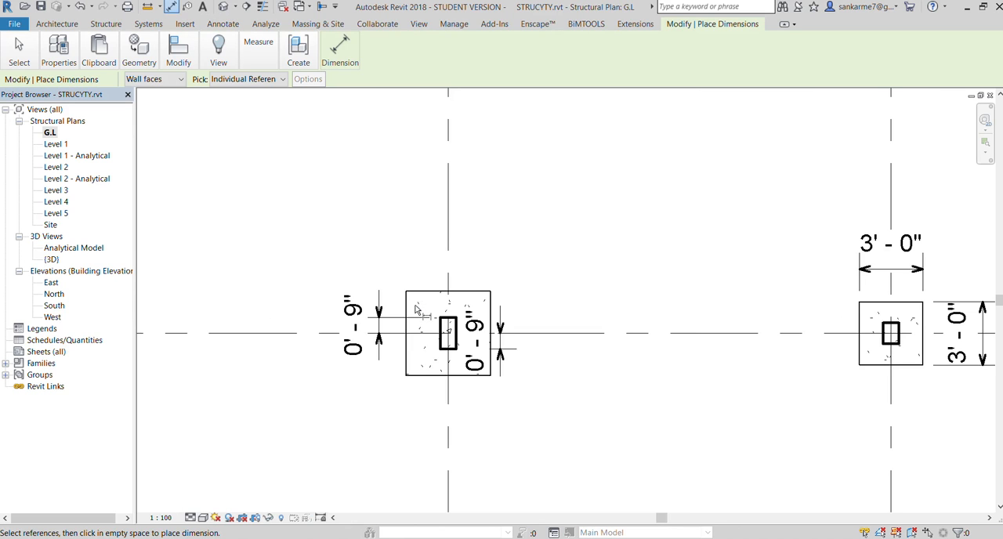
click(406, 321)
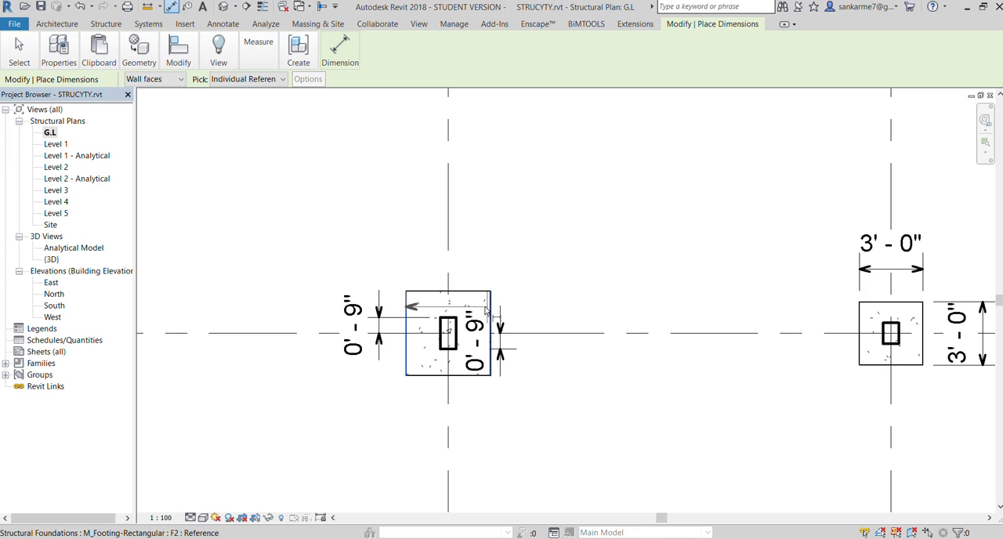
click(489, 312)
click(450, 230)
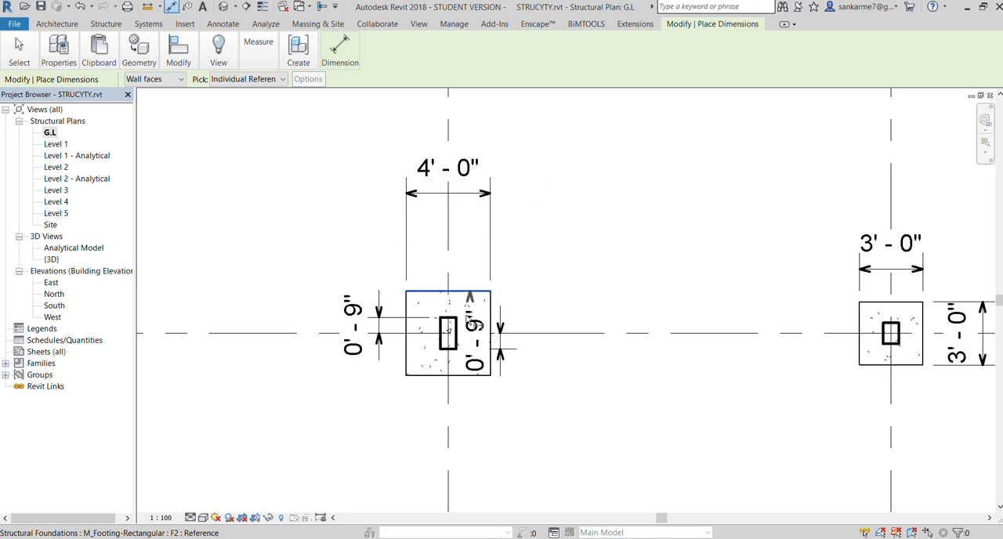
click(467, 375)
click(585, 383)
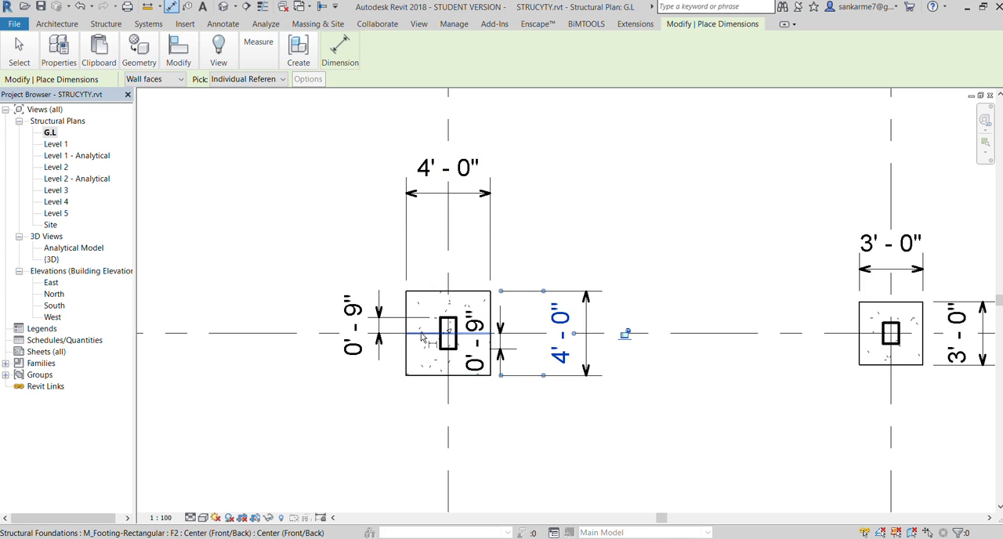
Dimension the F2 footing from its horizontal centreline to its lower edge, placed on the left side
click(422, 335)
click(418, 376)
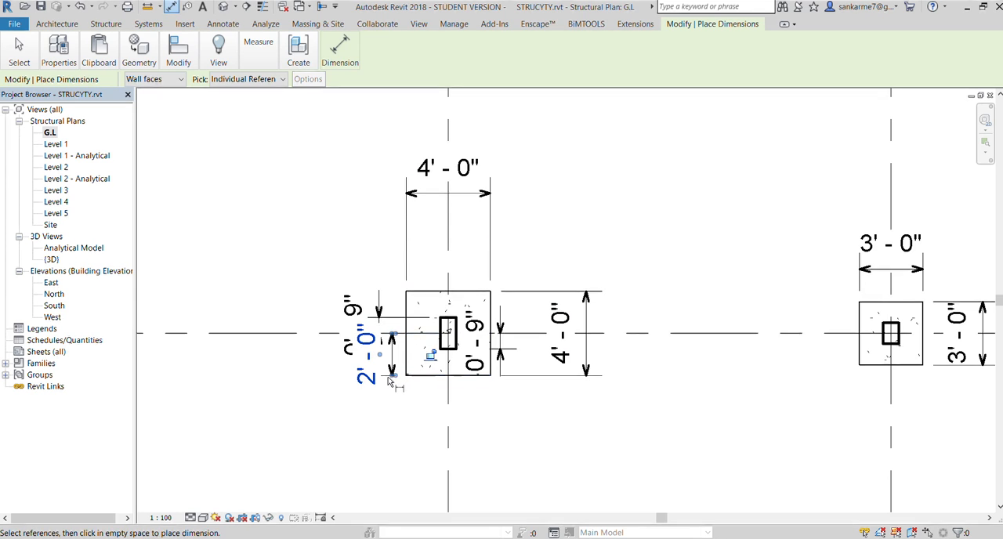
click(390, 381)
Dimension the spacing between grids 1 and 2 and between grids 2 and 3 in one line above the footings
scroll(398, 384, down, 5)
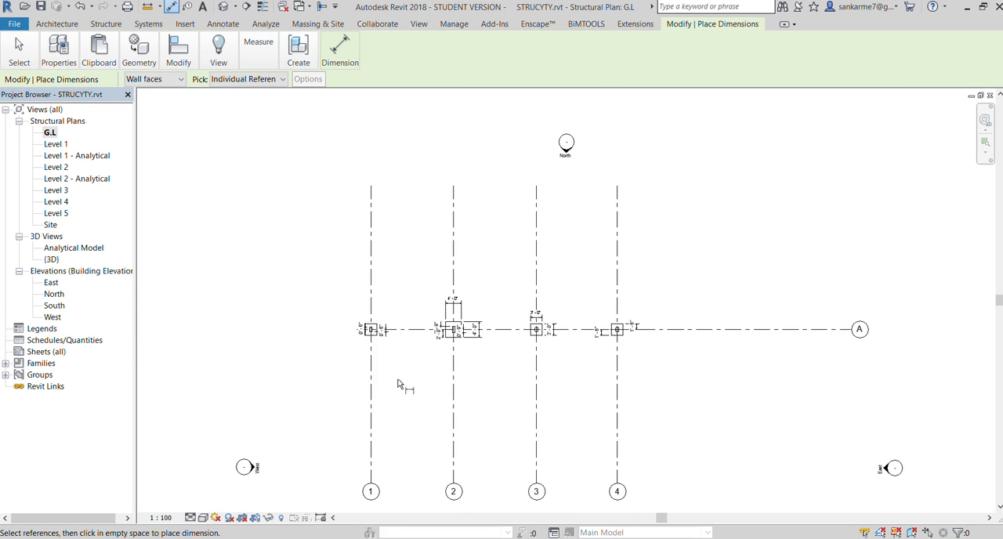
scroll(376, 344, up, 5)
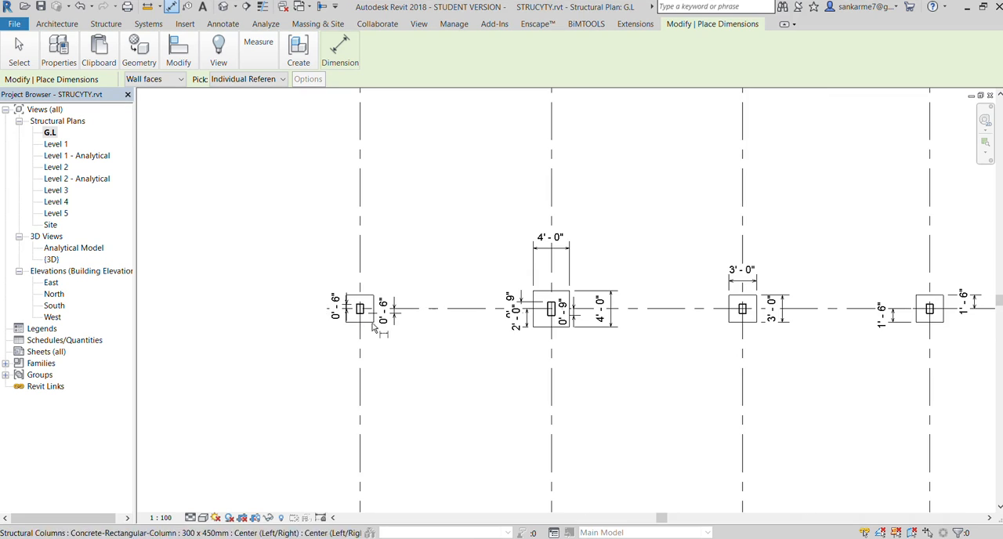
scroll(375, 327, up, 2)
click(353, 270)
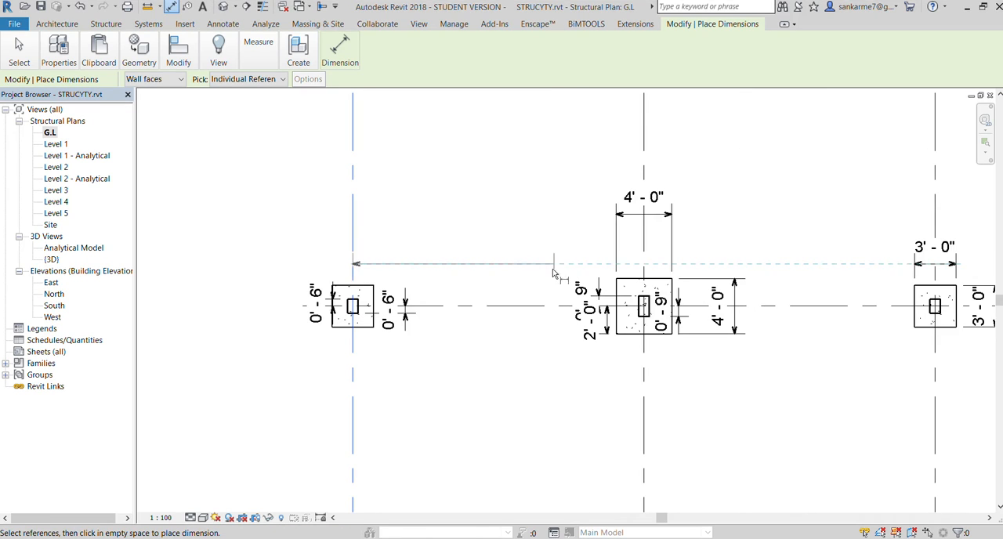
click(642, 279)
scroll(641, 275, down, 3)
click(635, 170)
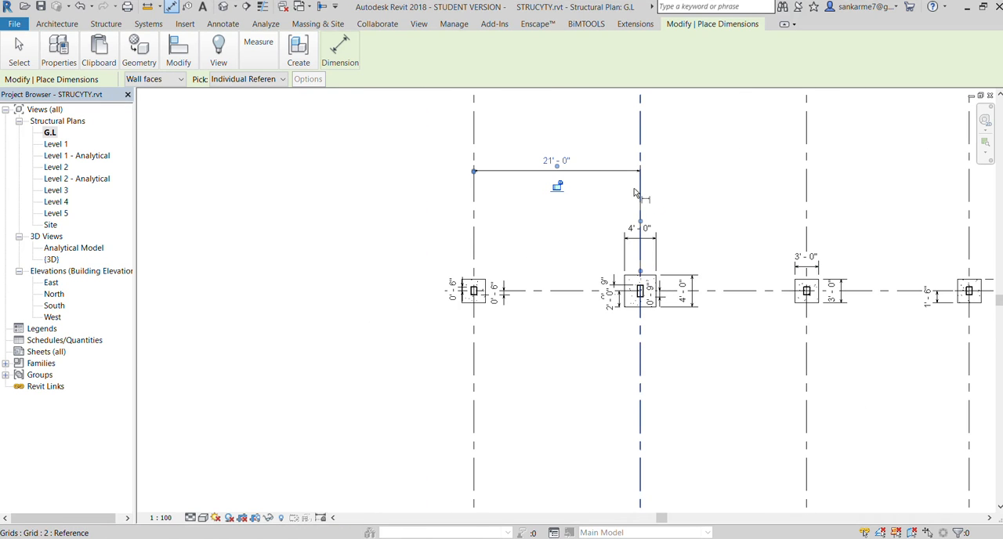
click(636, 193)
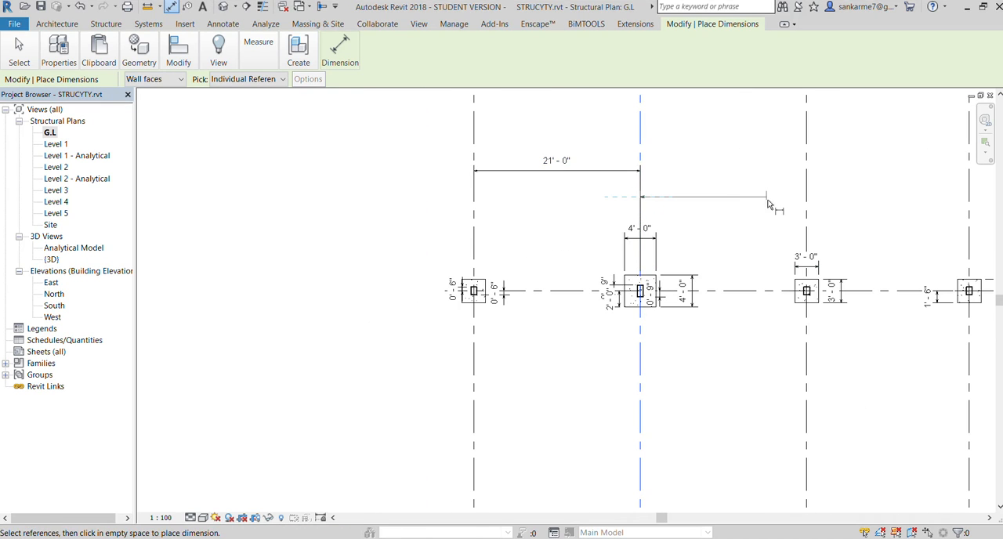
click(806, 171)
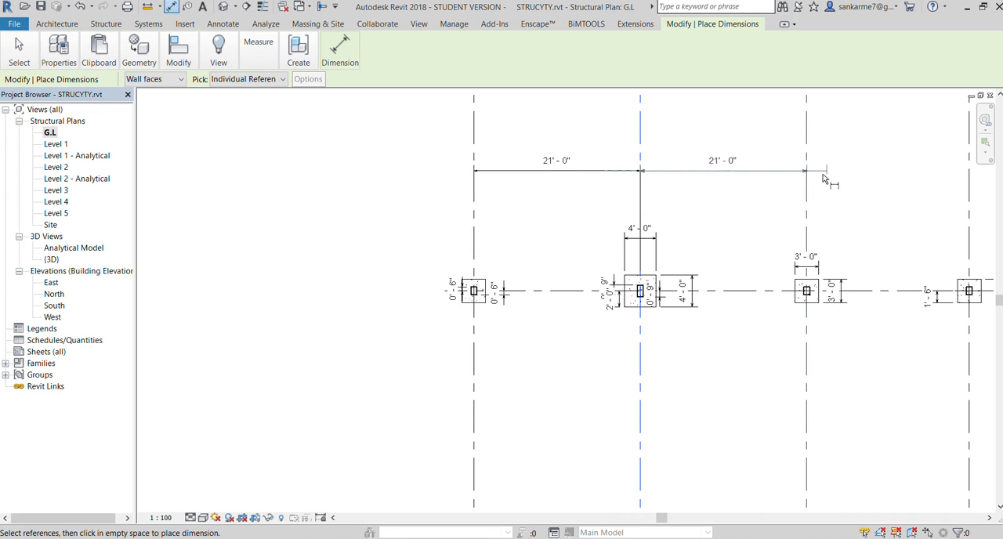
click(823, 174)
scroll(784, 203, down, 2)
scroll(682, 196, up, 3)
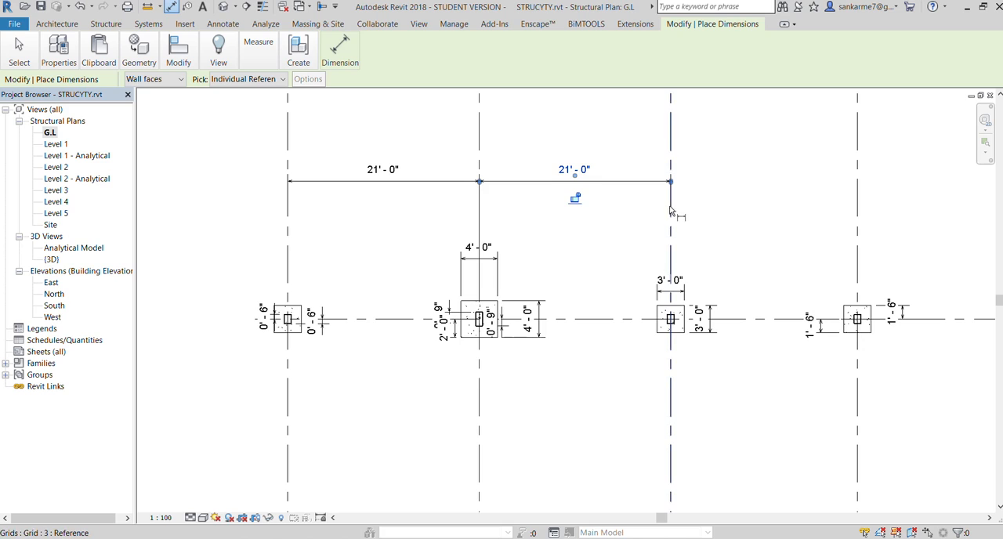
click(670, 210)
click(859, 211)
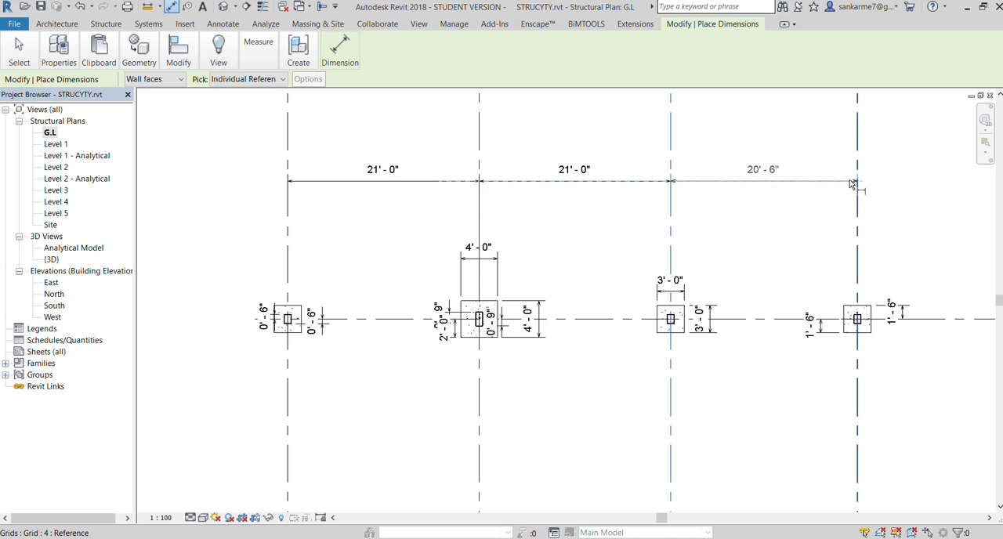
key(Escape)
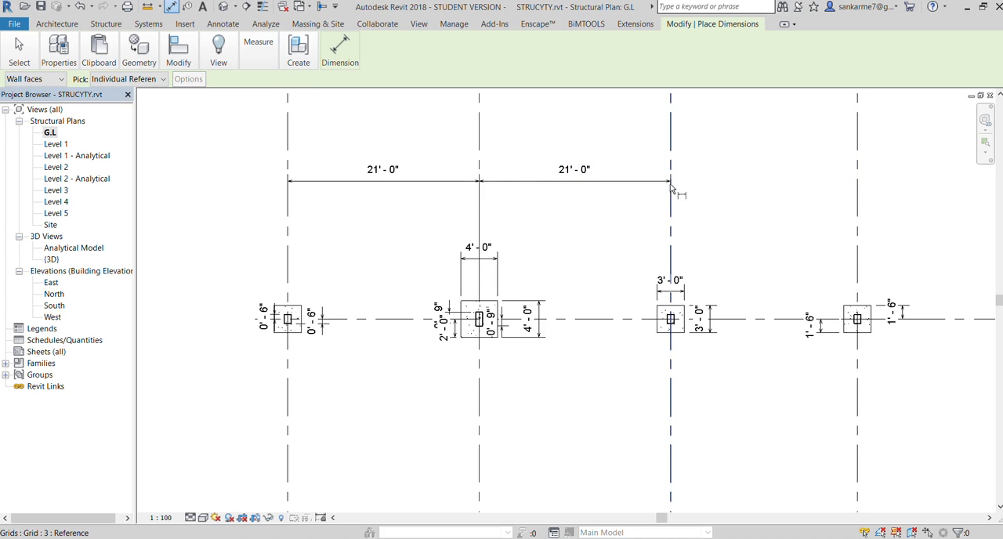
Dimension the spacing between grids 3 and 4 in line with the other grid dimensions, and end dimensioning
click(671, 186)
click(859, 182)
click(867, 185)
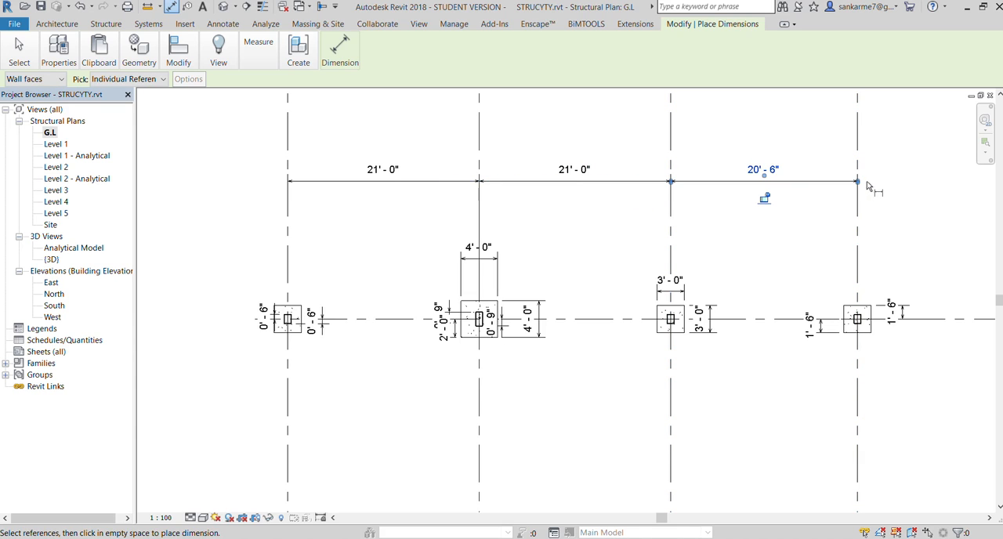
scroll(578, 204, down, 4)
scroll(551, 204, down, 2)
scroll(387, 254, up, 3)
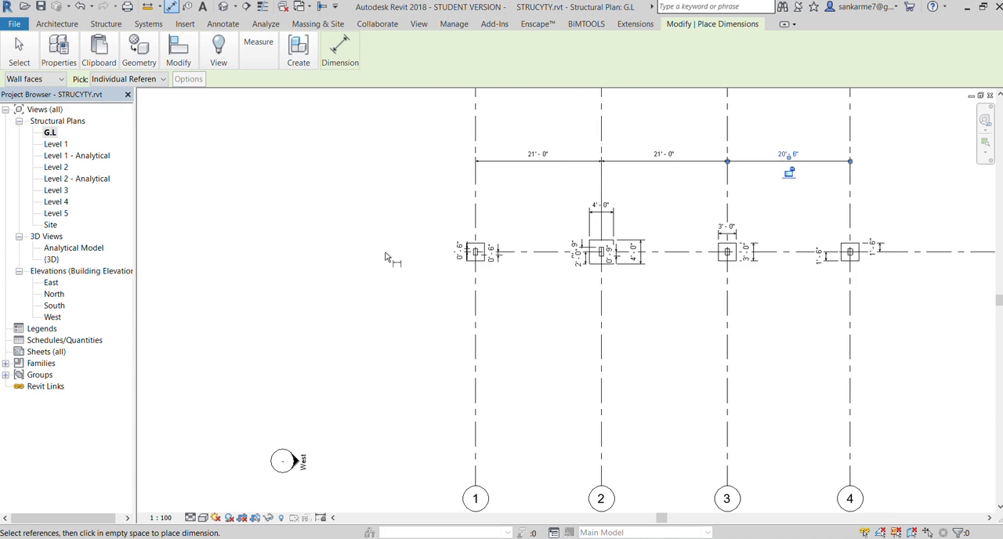
key(Escape)
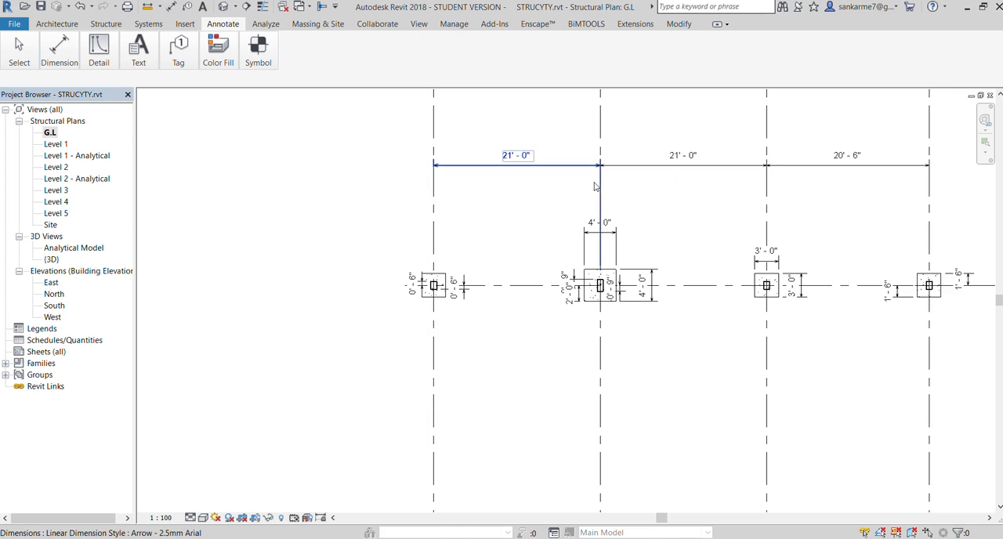
scroll(400, 294, up, 5)
scroll(344, 291, down, 5)
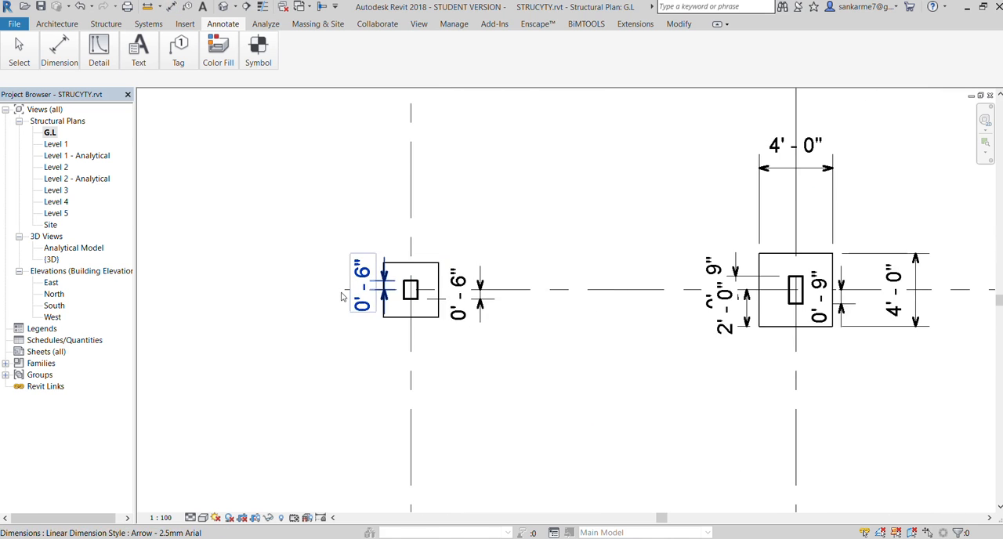
scroll(758, 295, up, 3)
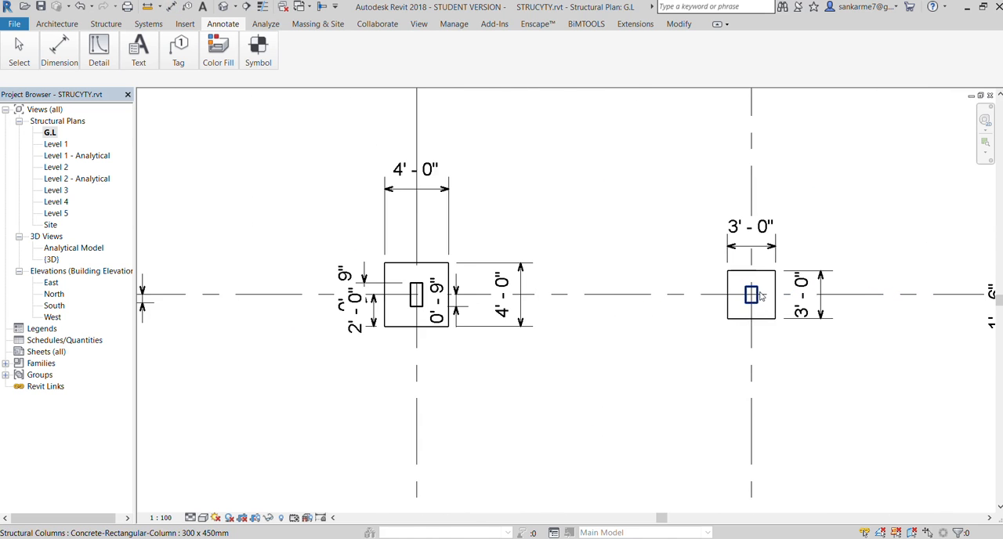
Place the text label F1 just below the footing at grid 1 in the G.L plan
scroll(533, 301, down, 3)
scroll(629, 308, up, 1)
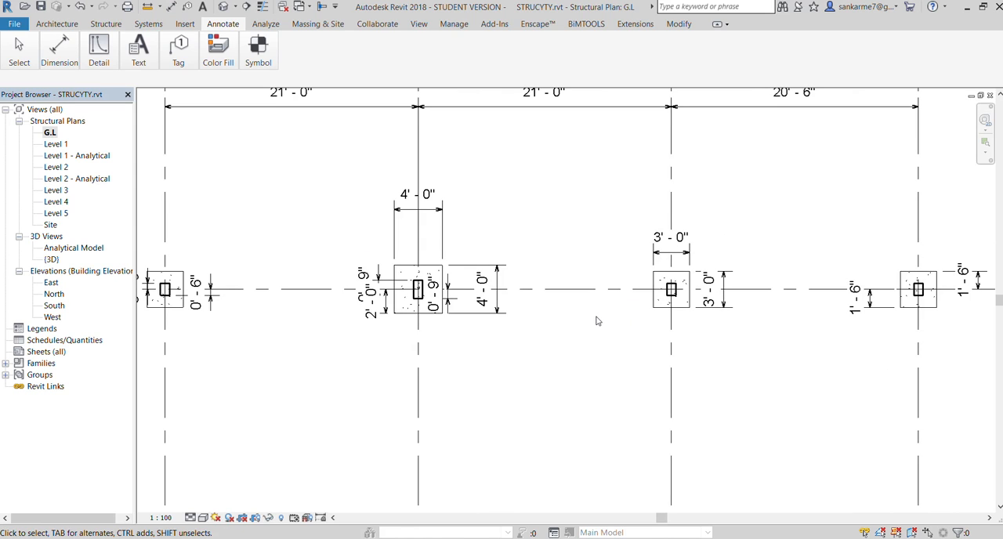
scroll(588, 326, down, 1)
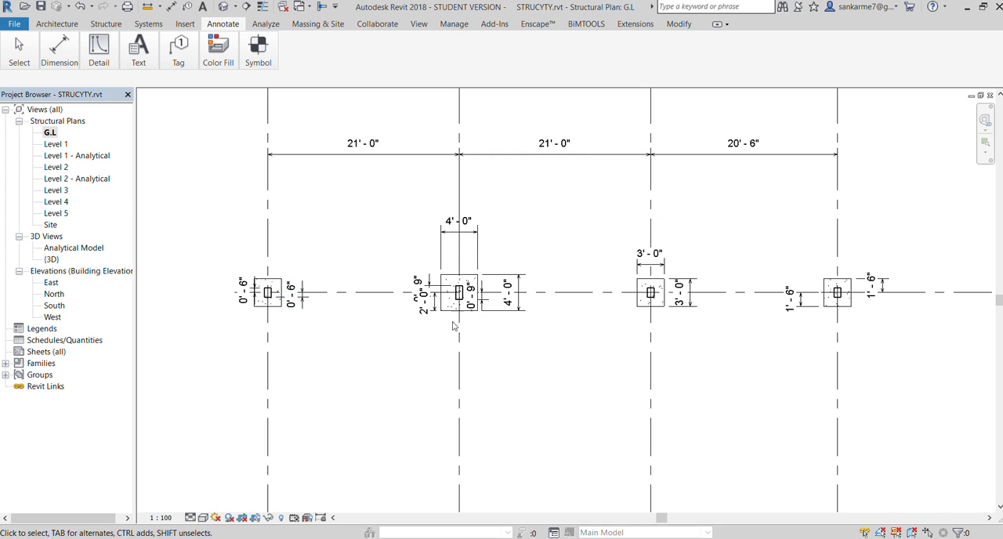
scroll(699, 358, down, 2)
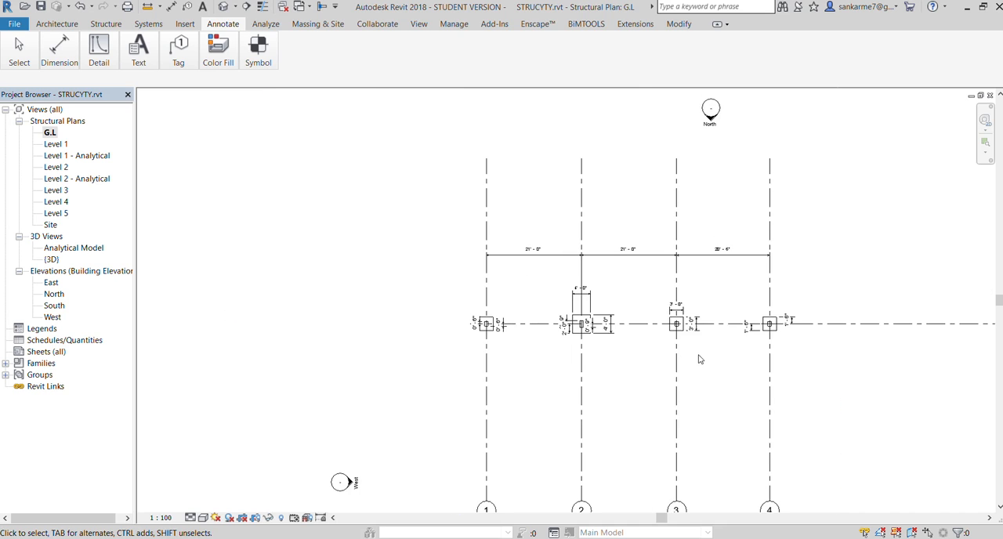
scroll(700, 357, up, 1)
scroll(700, 358, up, 1)
scroll(502, 391, up, 2)
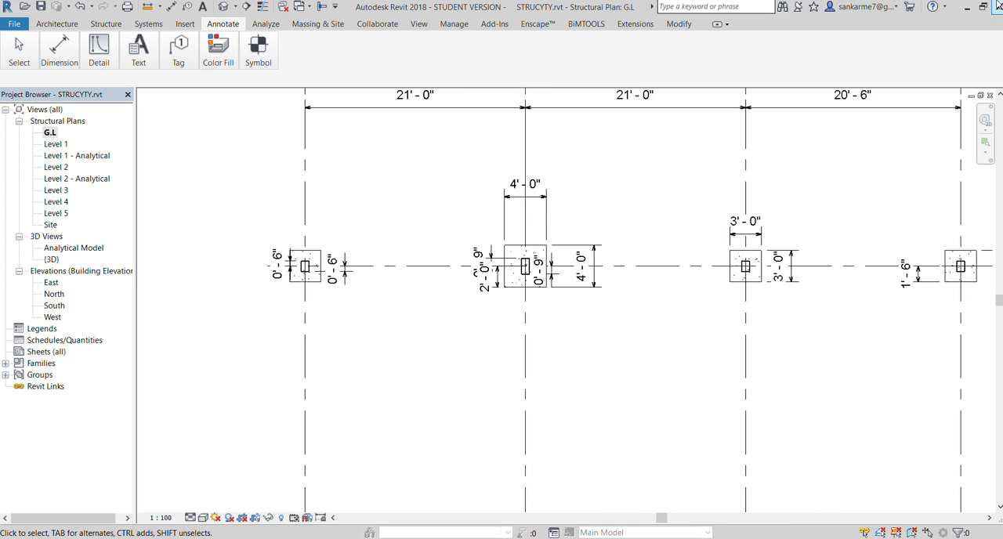
click(137, 62)
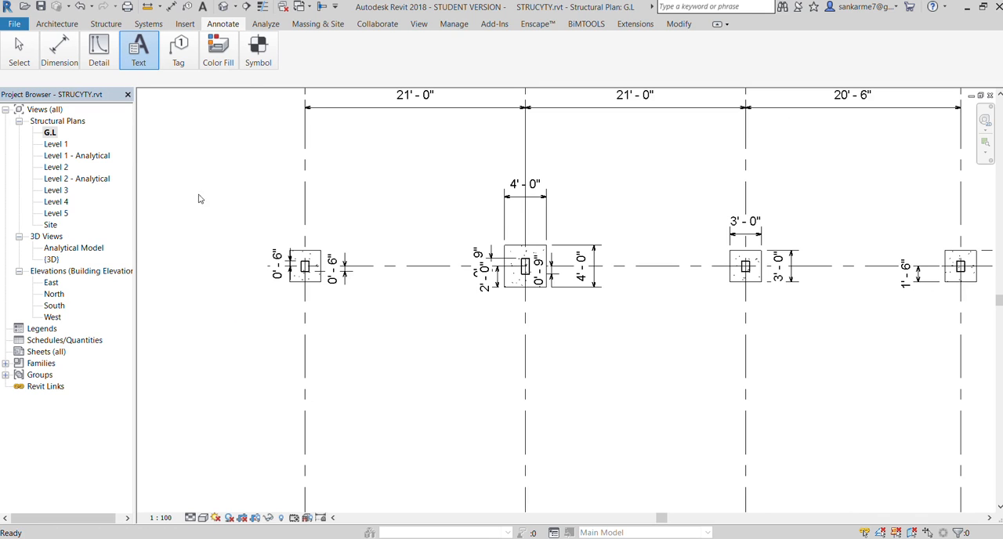
click(291, 296)
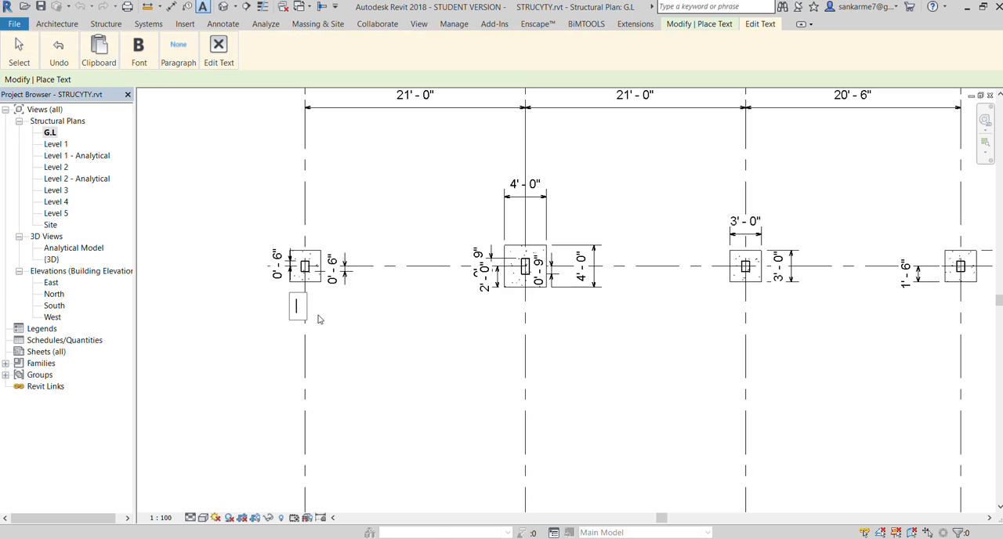
text(F1)
click(242, 318)
click(241, 317)
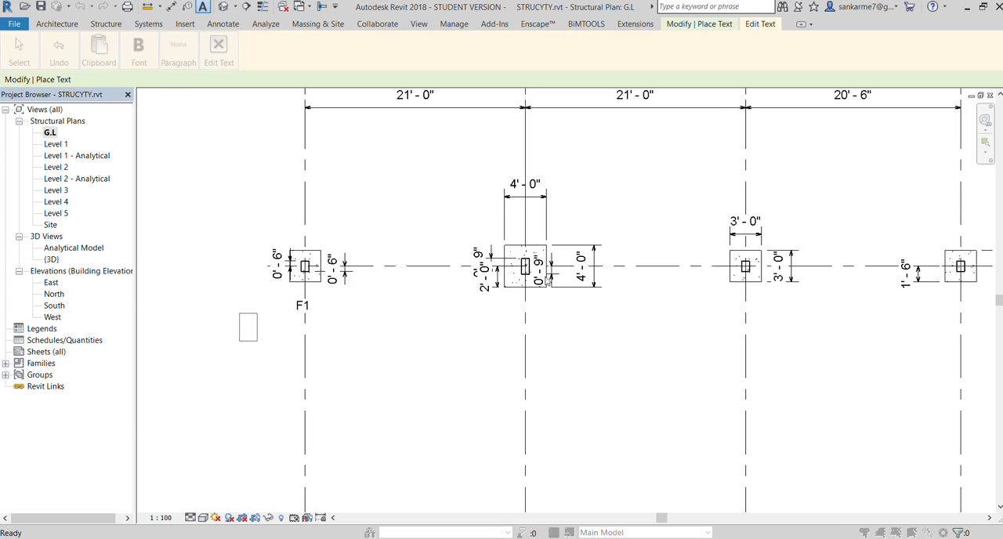
key(Escape)
key(Escape)
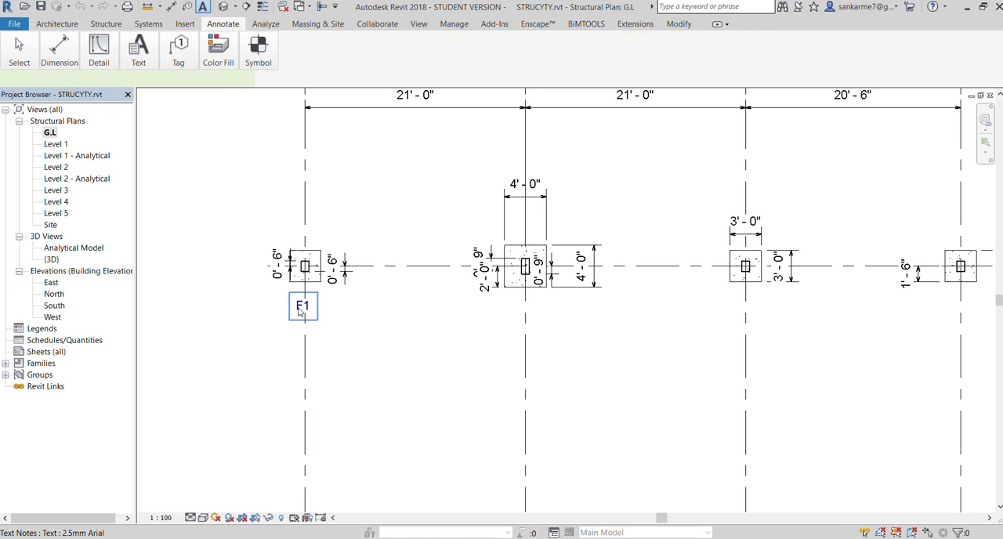
click(302, 306)
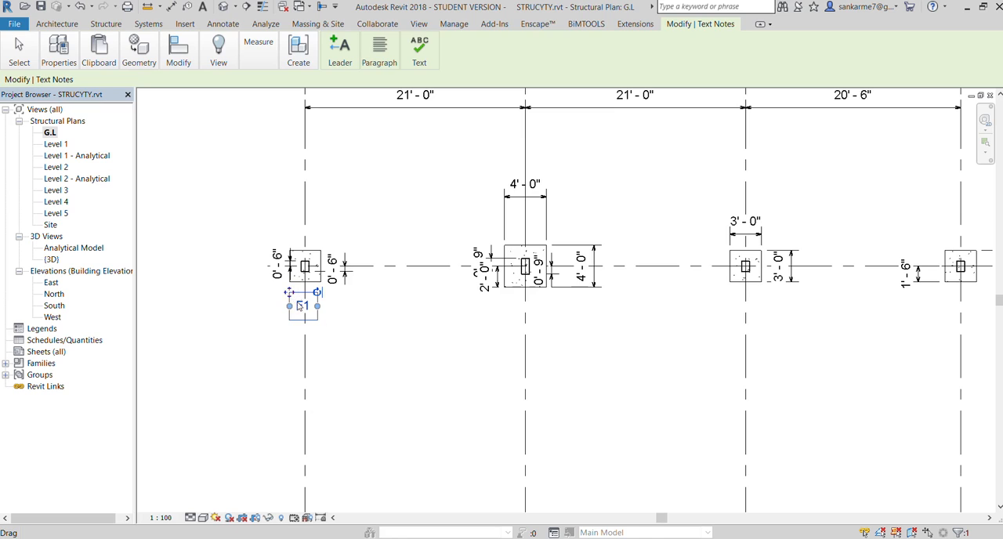
click(368, 346)
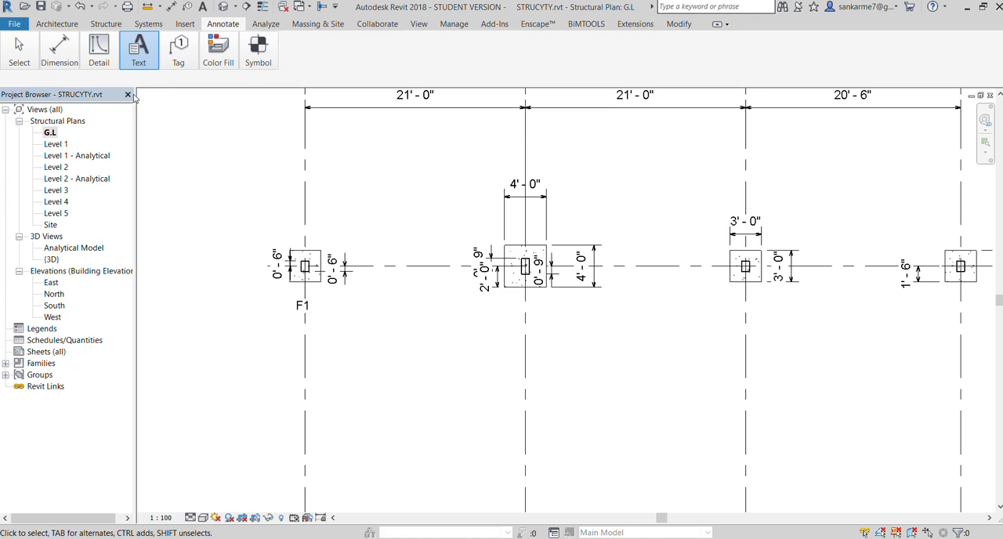
Label the footings at grids 2 and 3 with the text notes F2 and F3 just below them
click(523, 304)
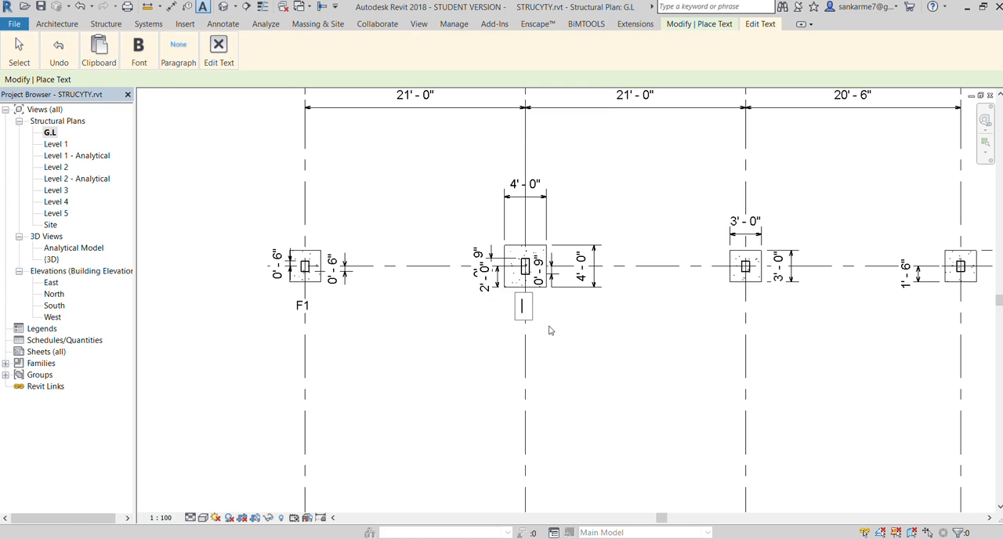
text(F2)
click(573, 351)
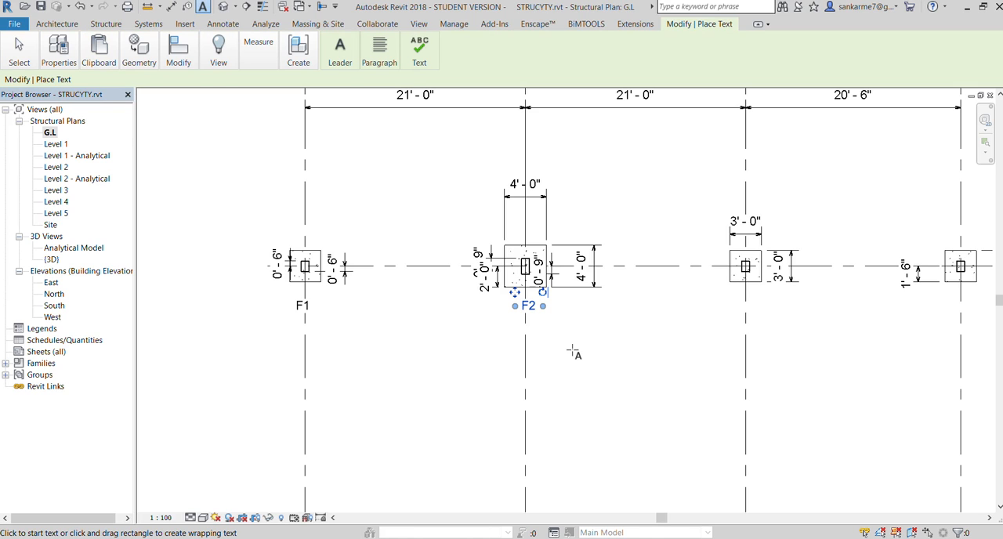
click(742, 305)
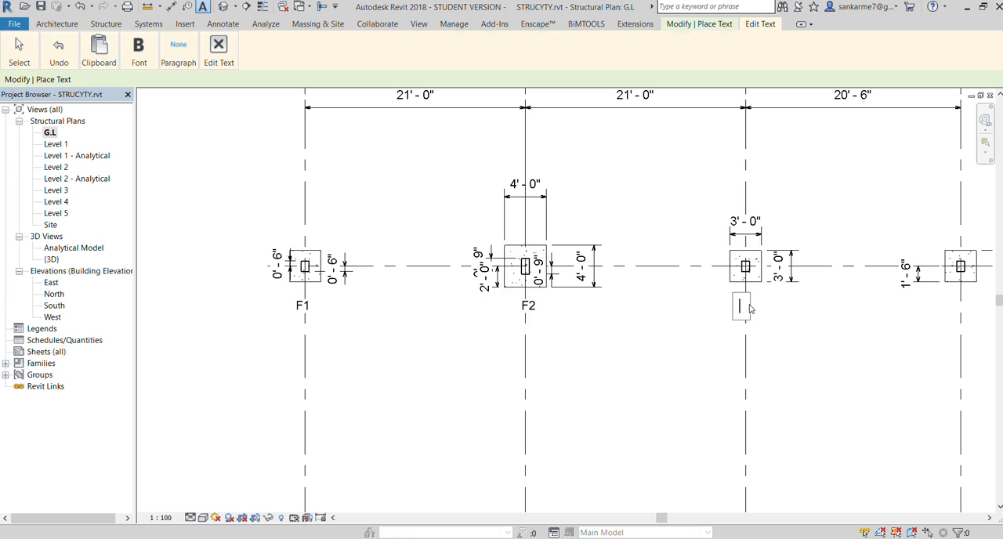
text(F3)
click(789, 326)
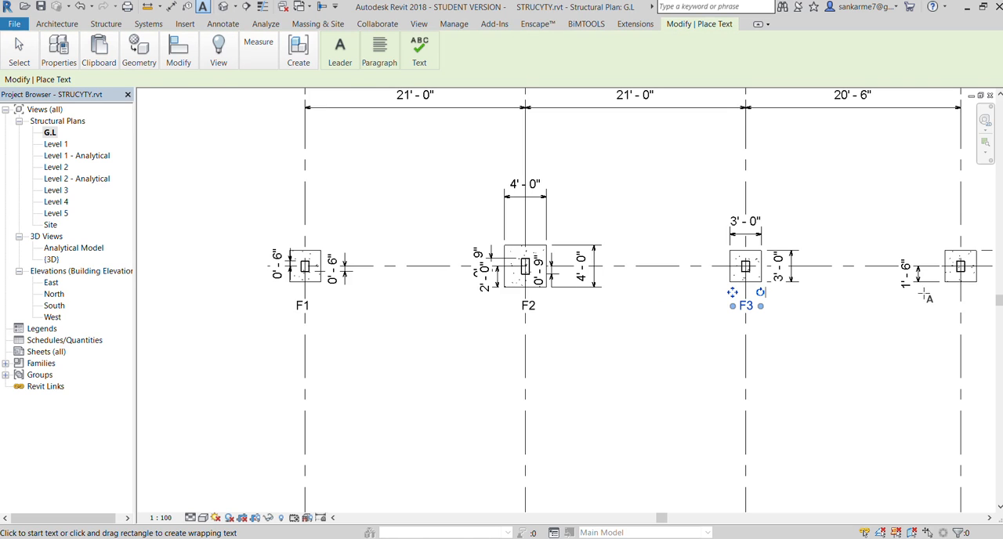
Place the text label F4 just below the footing at grid 4
click(950, 301)
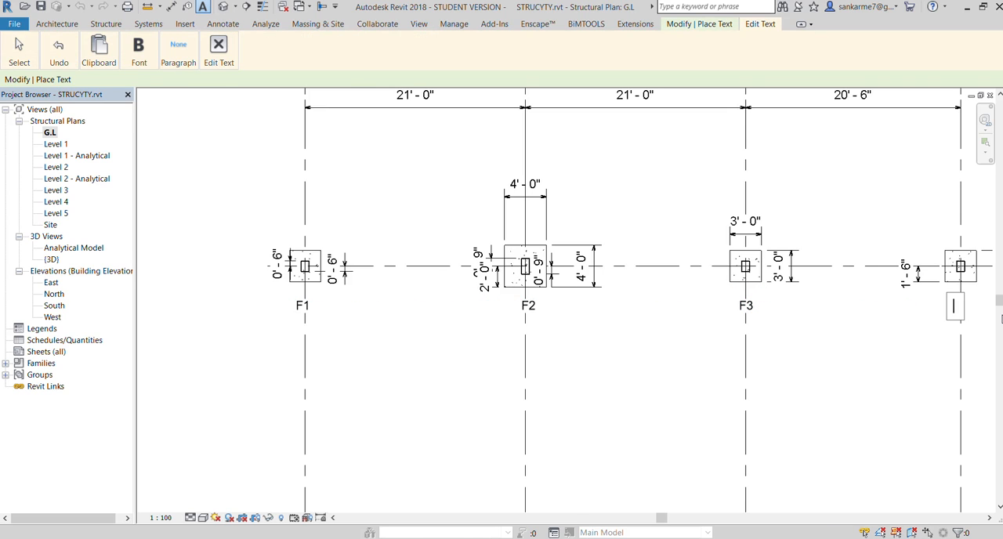
text(F4)
click(803, 392)
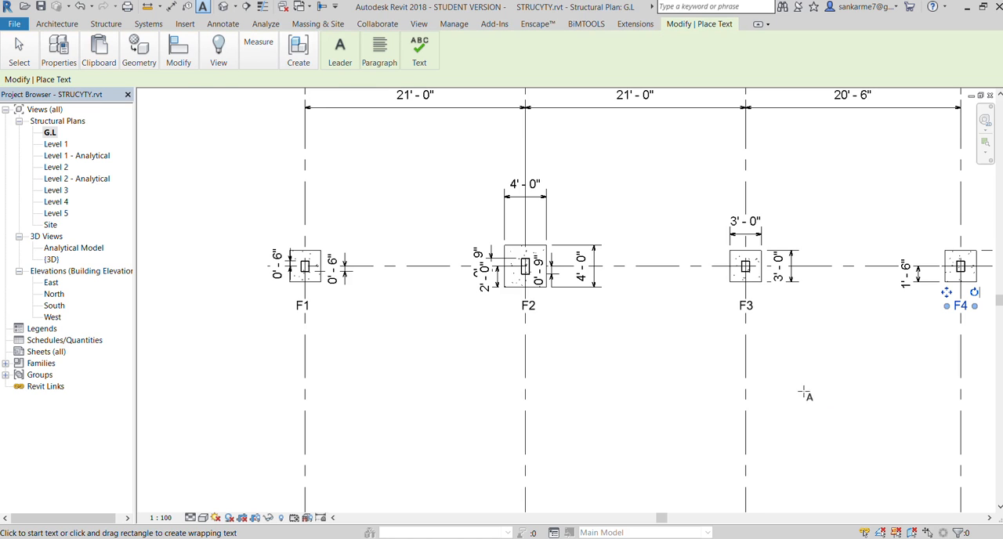
Check the footing labels and dimensions along grid A in the plan, and end text placement
scroll(367, 322, down, 2)
scroll(363, 338, up, 2)
scroll(289, 241, down, 4)
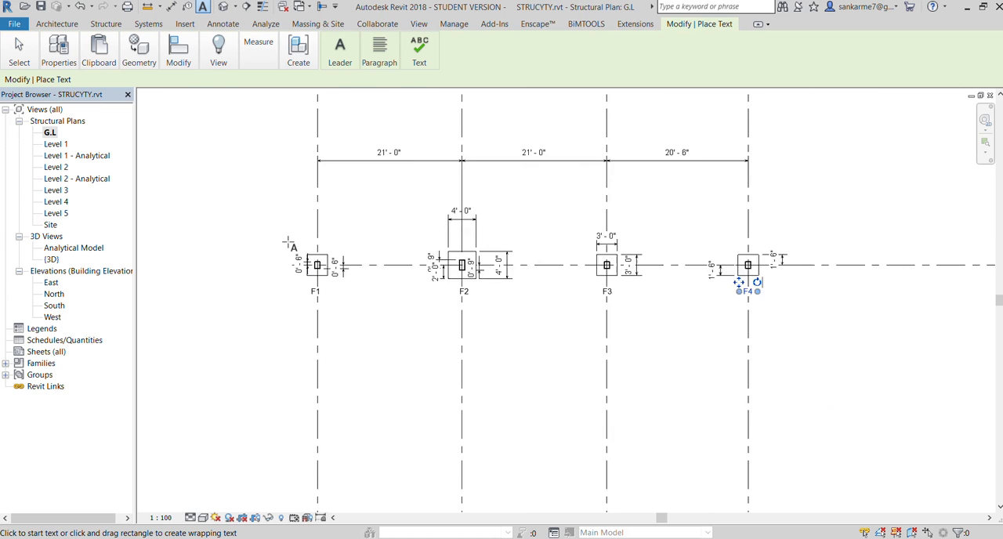
scroll(261, 278, up, 3)
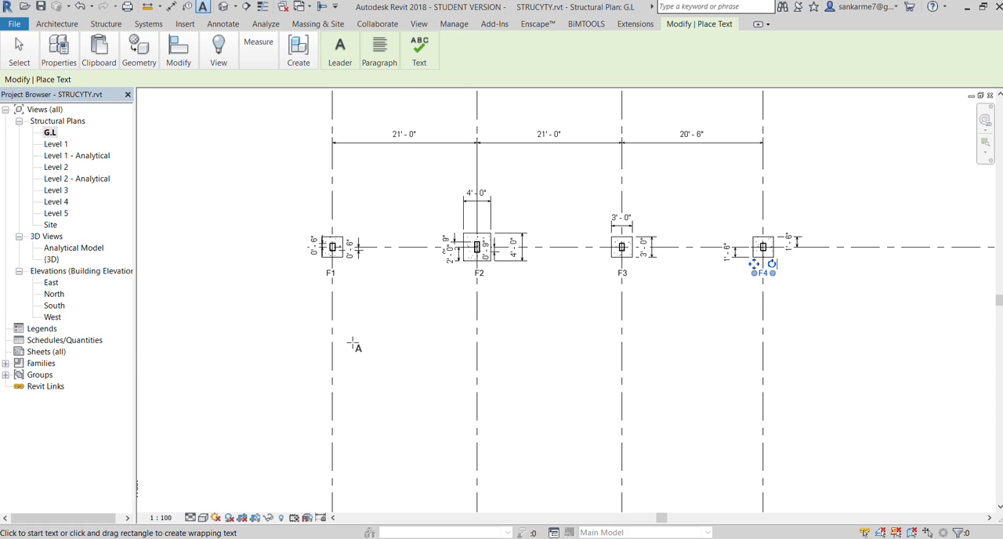
scroll(322, 252, up, 2)
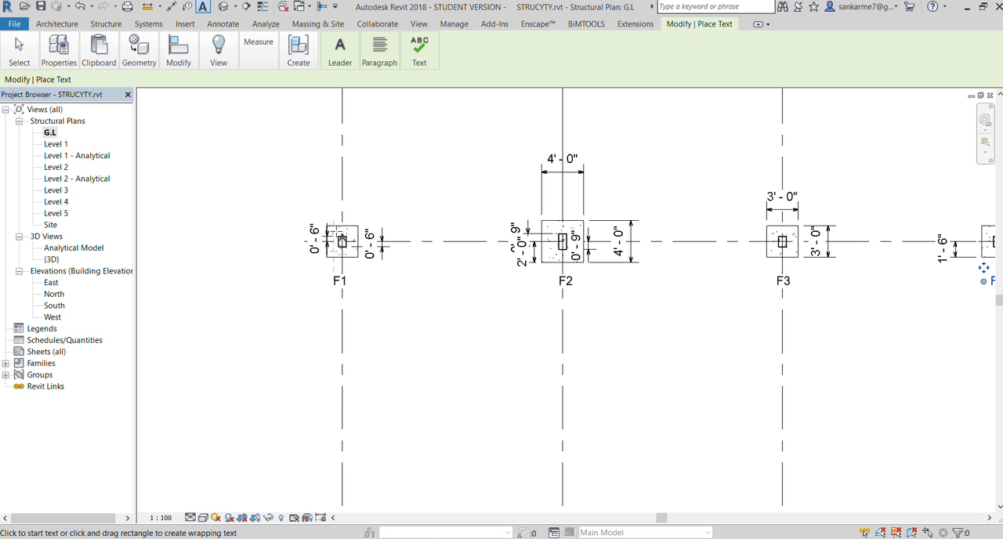
scroll(331, 227, up, 5)
scroll(327, 218, down, 8)
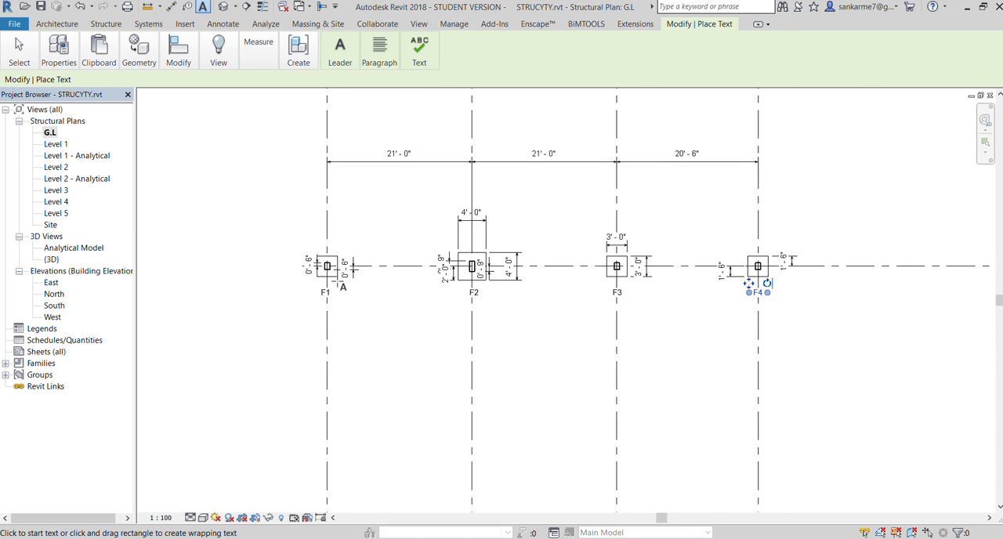
scroll(356, 279, up, 2)
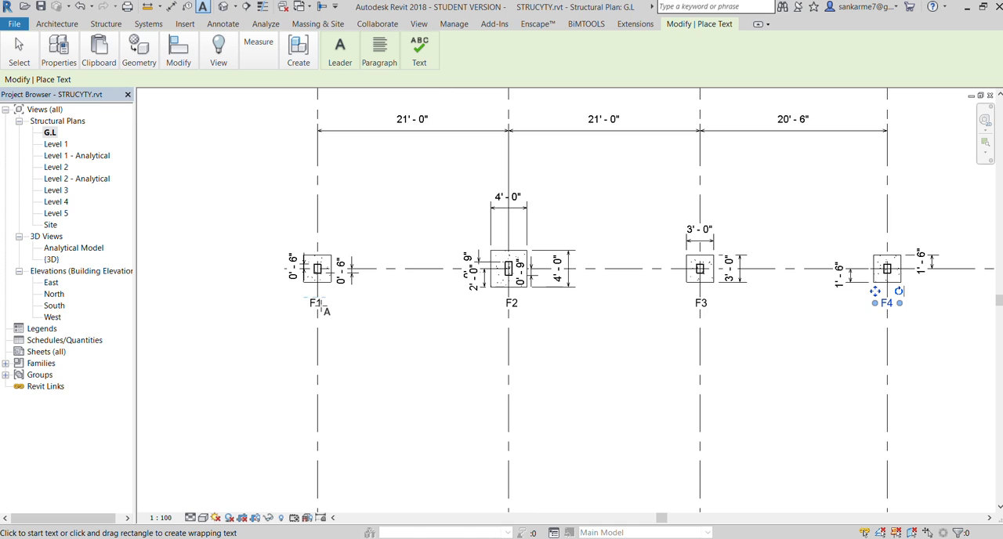
scroll(321, 308, up, 2)
scroll(320, 306, down, 2)
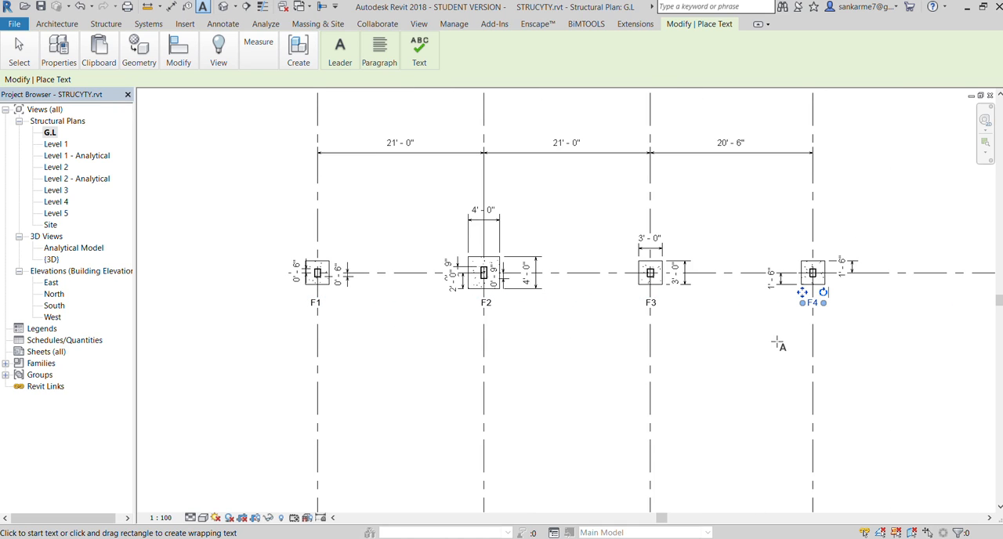
scroll(686, 333, down, 2)
scroll(541, 329, down, 2)
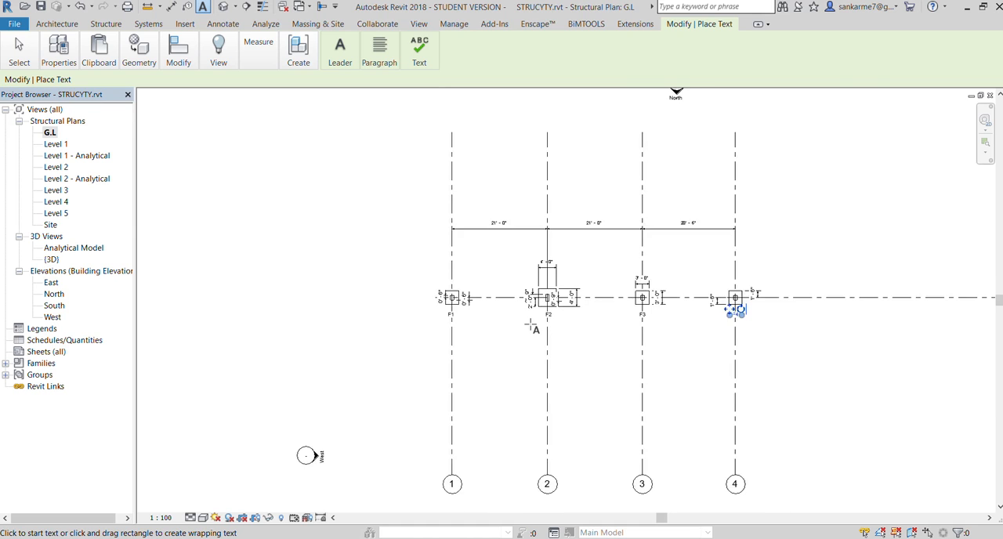
scroll(385, 271, down, 2)
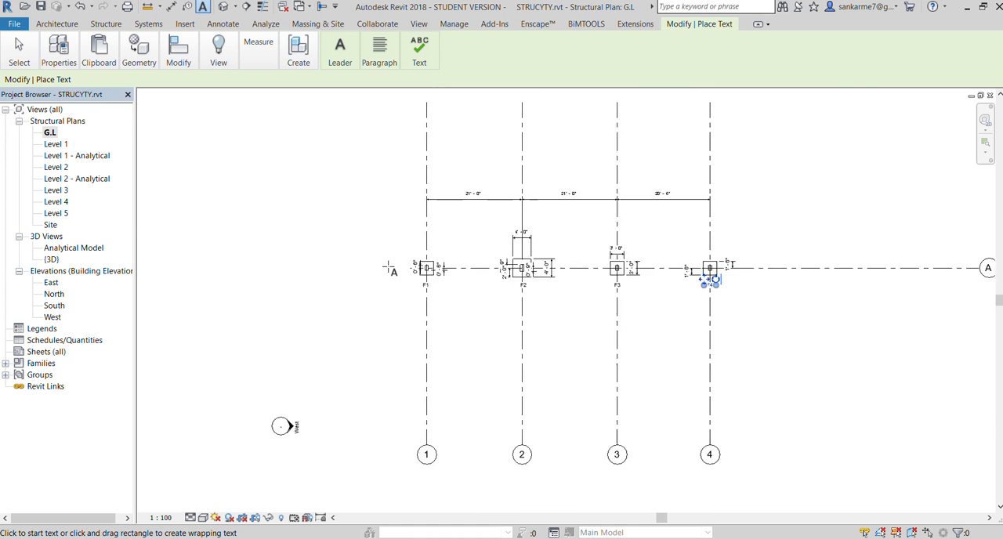
key(Escape)
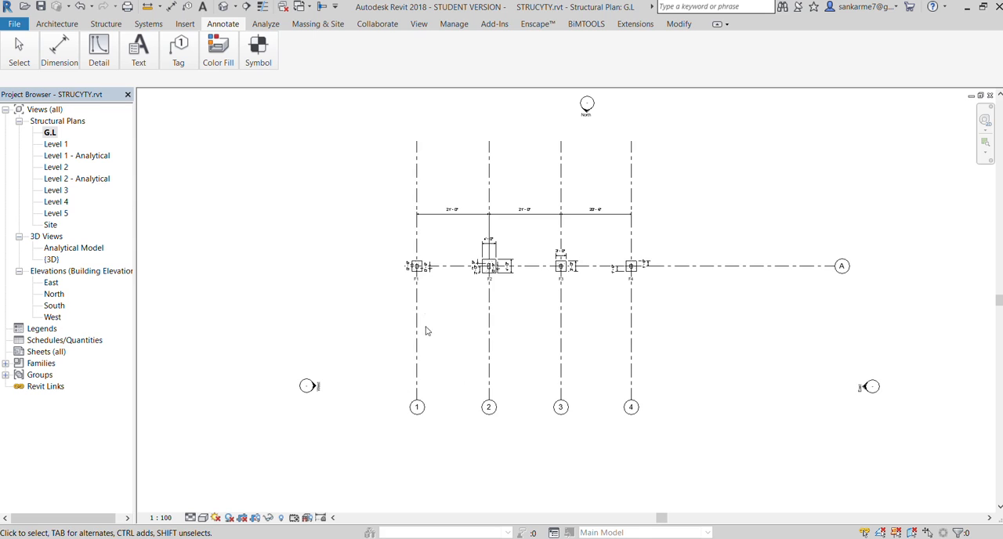
Open the {3D} view and examine the whole frame with its footings, including from the front
scroll(415, 276, up, 2)
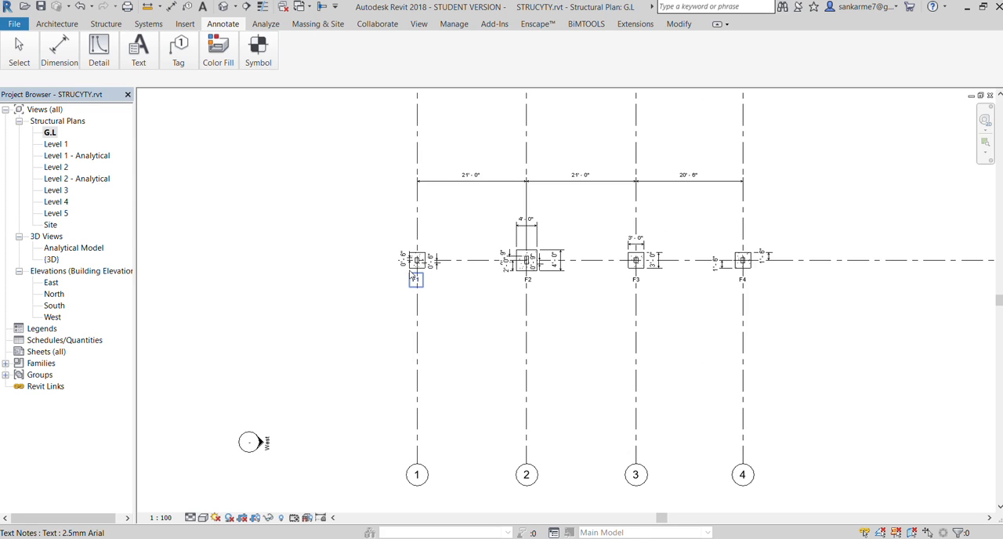
double_click(51, 260)
scroll(313, 283, down, 3)
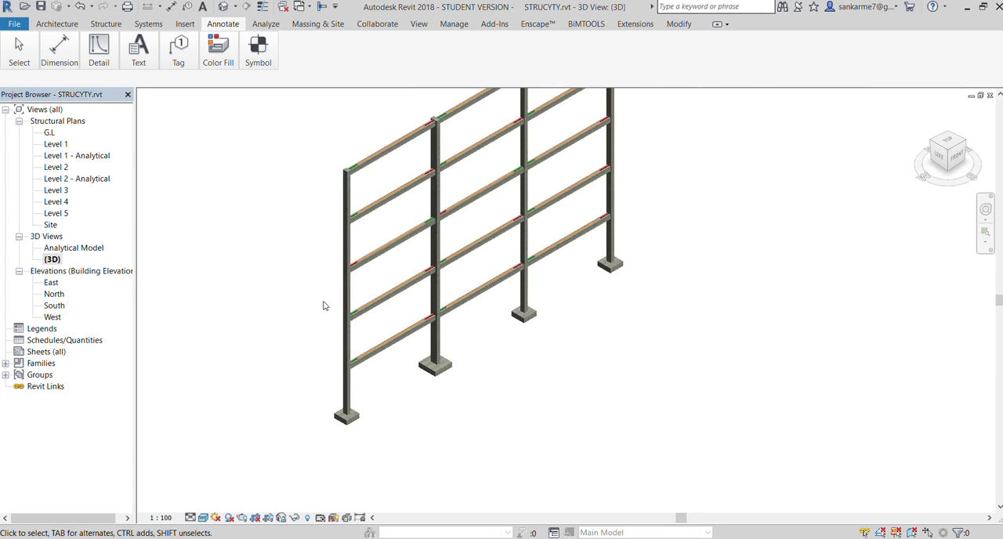
scroll(306, 214, up, 2)
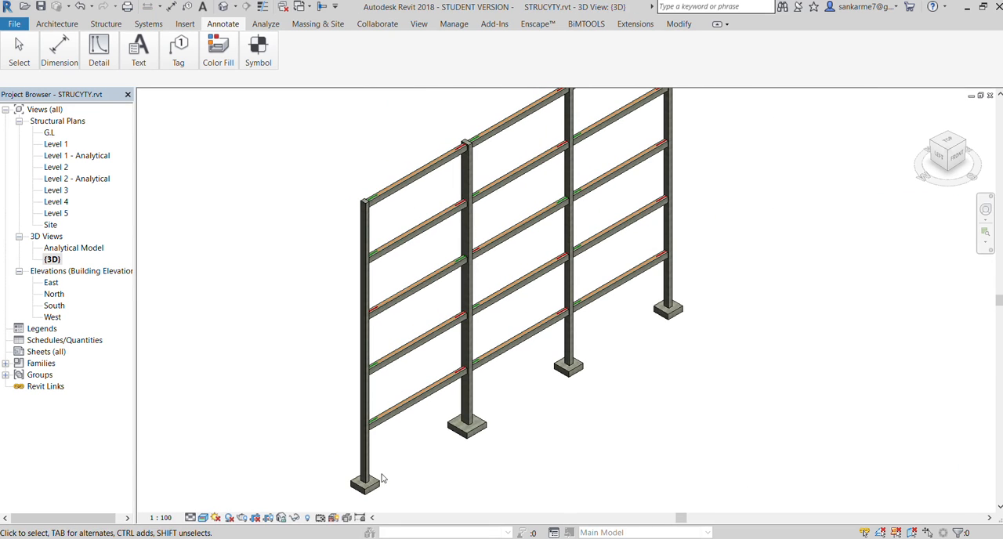
scroll(649, 208, down, 2)
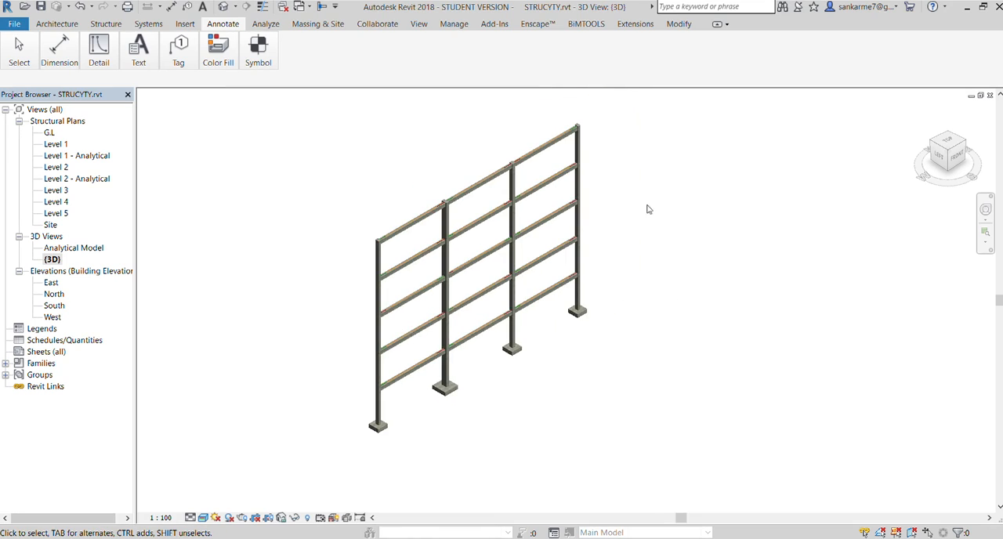
scroll(641, 193, up, 1)
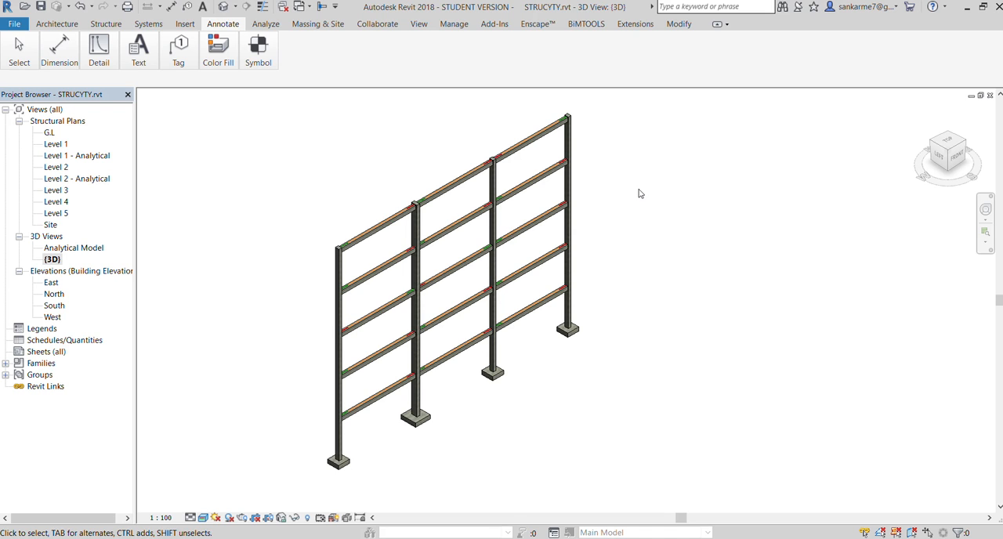
click(955, 157)
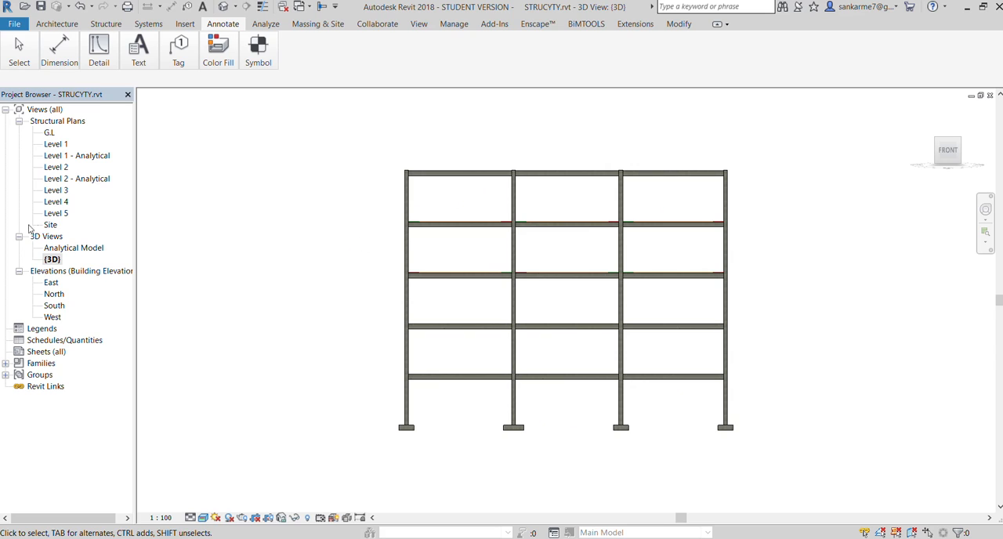
scroll(818, 322, up, 1)
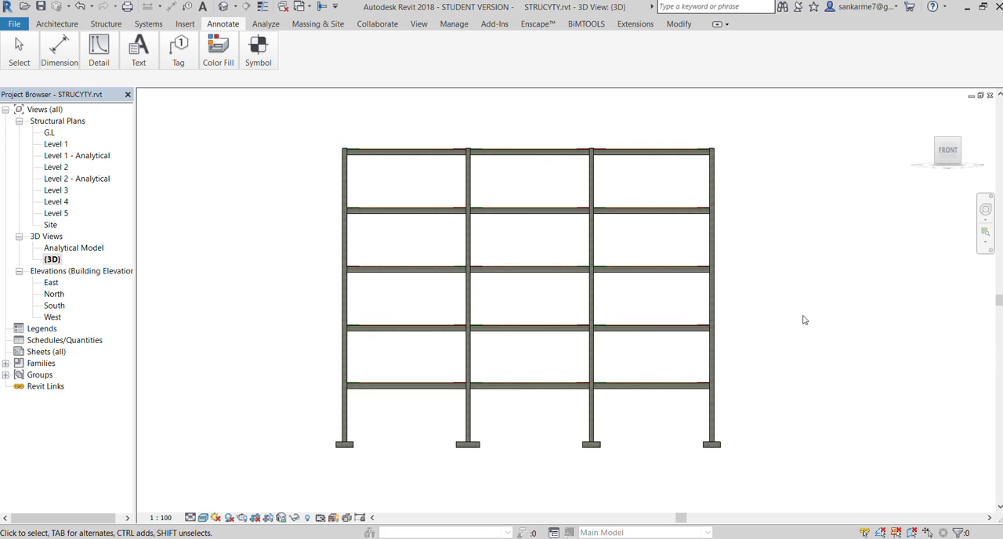
Open the Analytical Model 3D view and orient it to the front of the frame
click(66, 248)
double_click(66, 249)
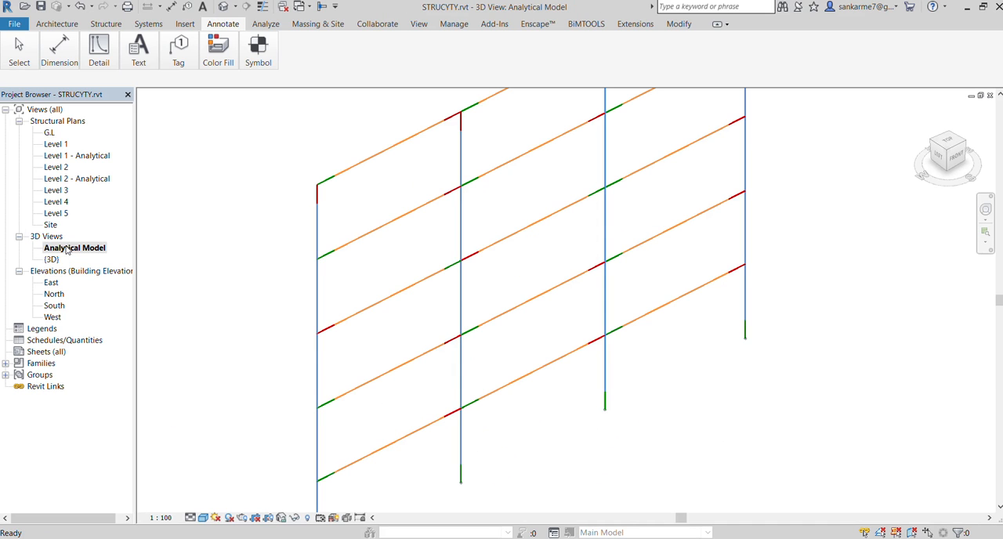
scroll(595, 235, down, 2)
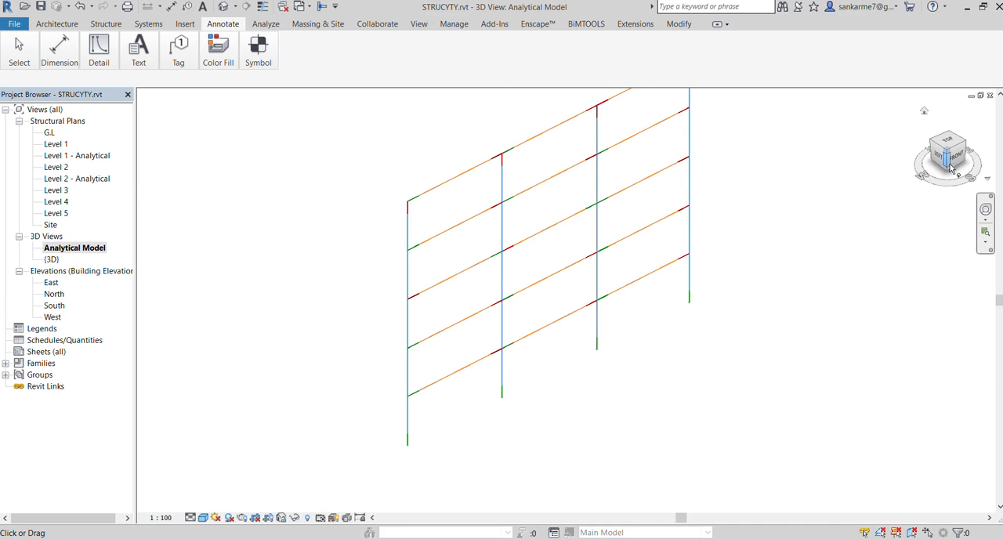
click(956, 156)
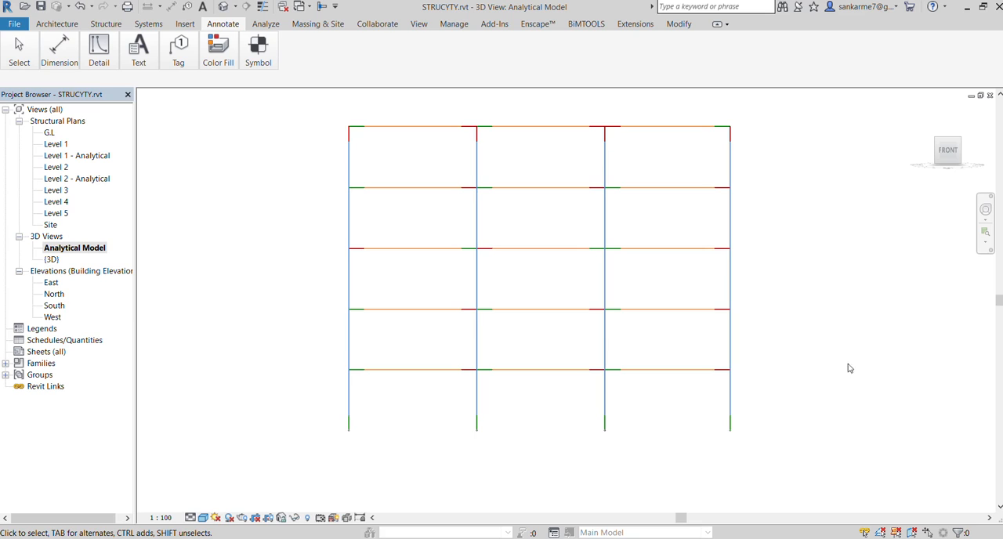
Place fixed point boundary conditions at the bases of all four columns of the analytical frame
click(267, 25)
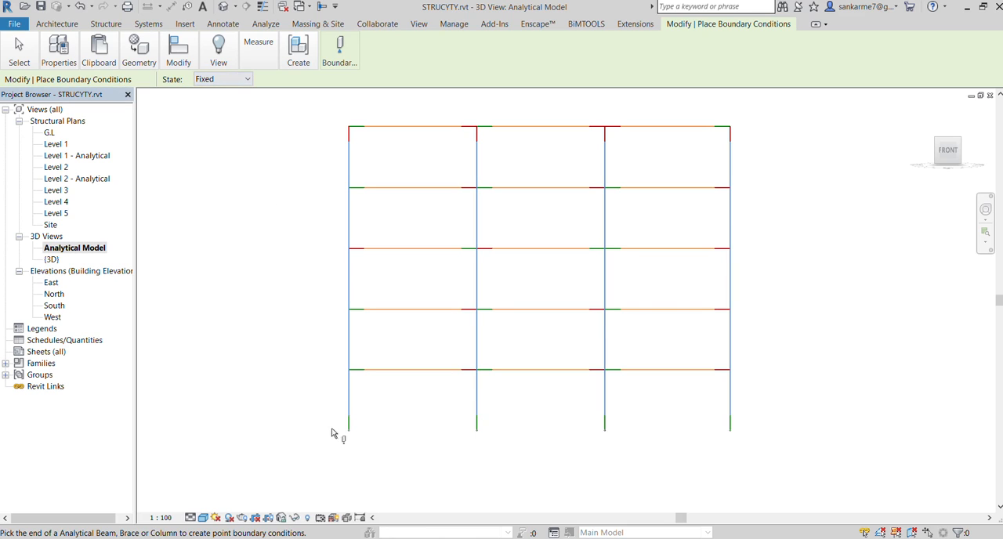
click(476, 432)
click(604, 432)
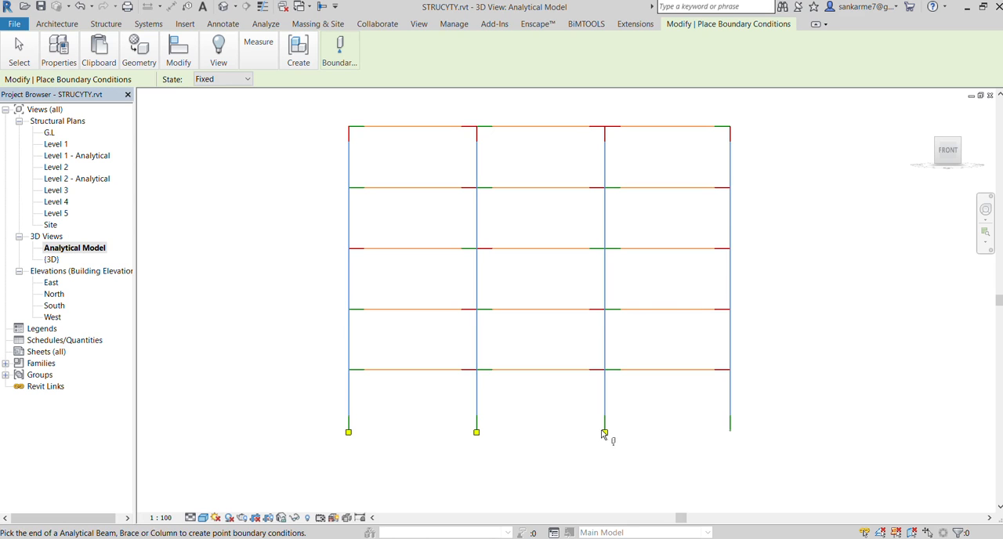
click(730, 432)
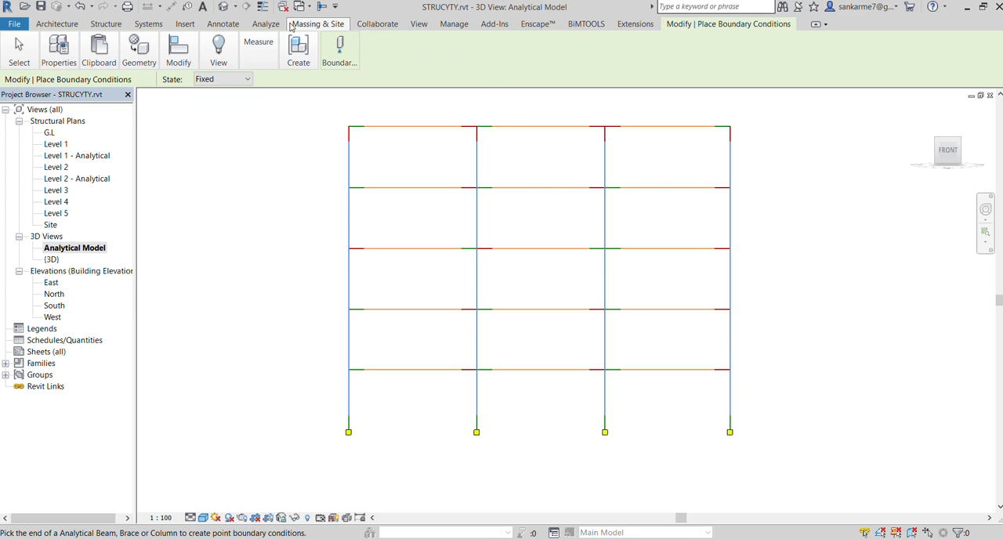
Place a line load on the Grid : A placement plane along the lowest beam of the leftmost bay
click(265, 23)
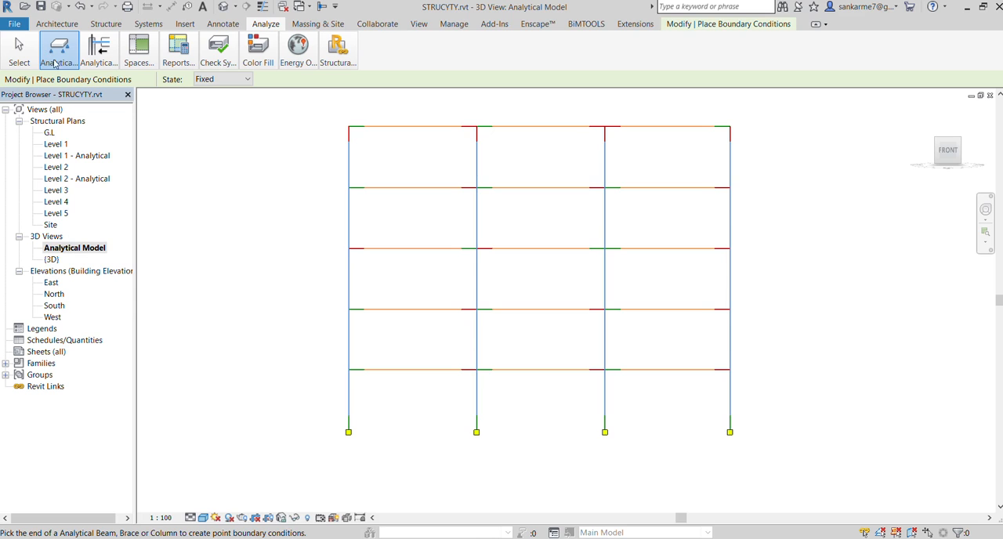
click(84, 82)
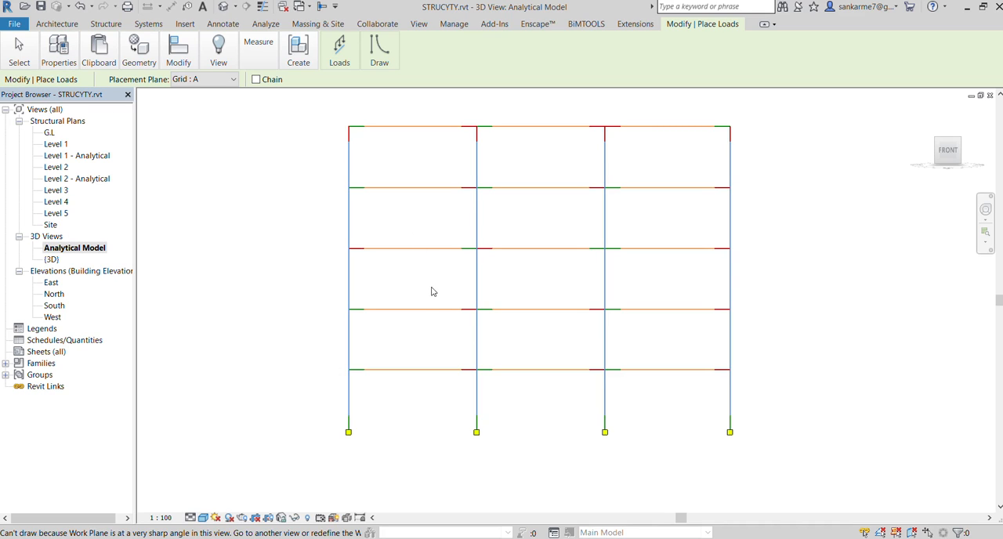
key(Escape)
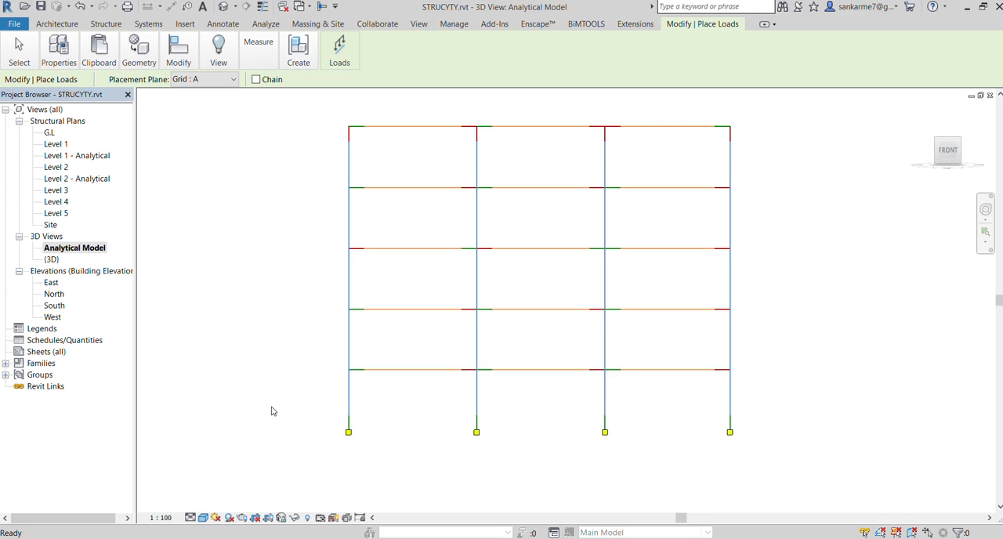
click(347, 62)
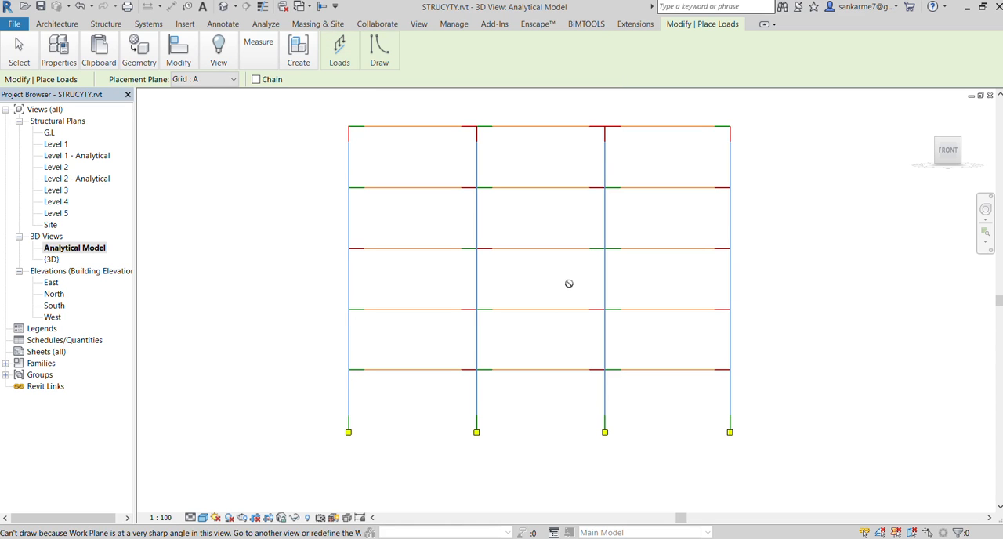
shift+middle_drag(569, 284, 539, 279)
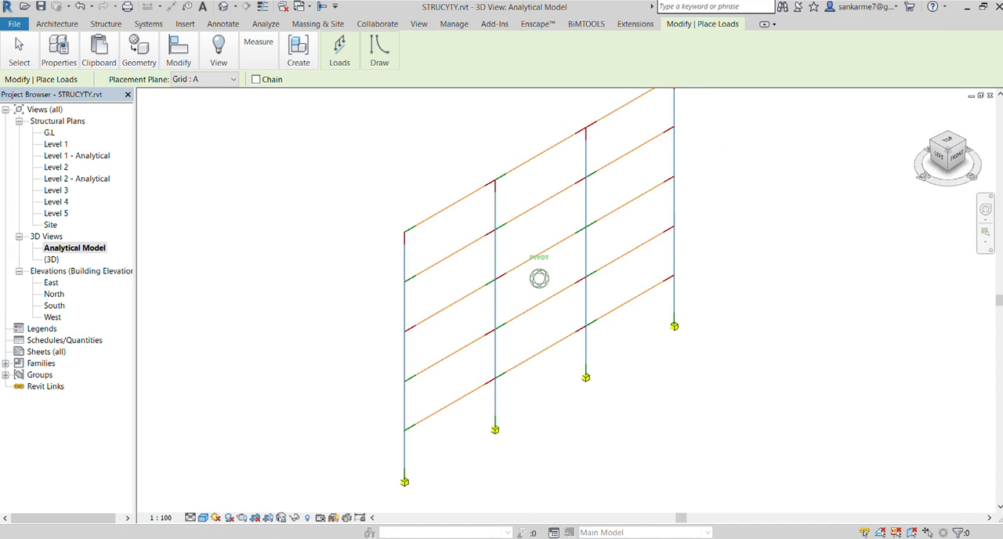
scroll(443, 439, up, 5)
click(357, 413)
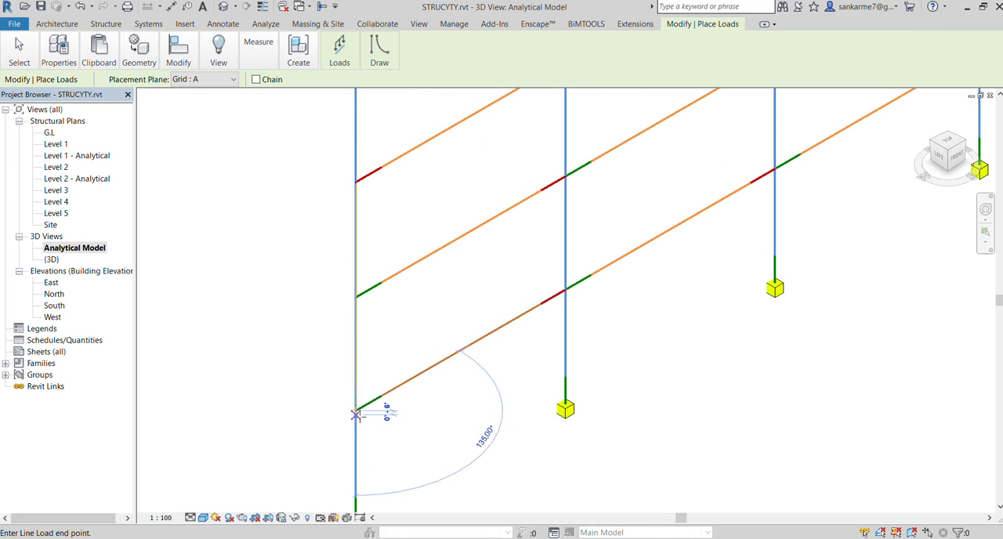
click(565, 288)
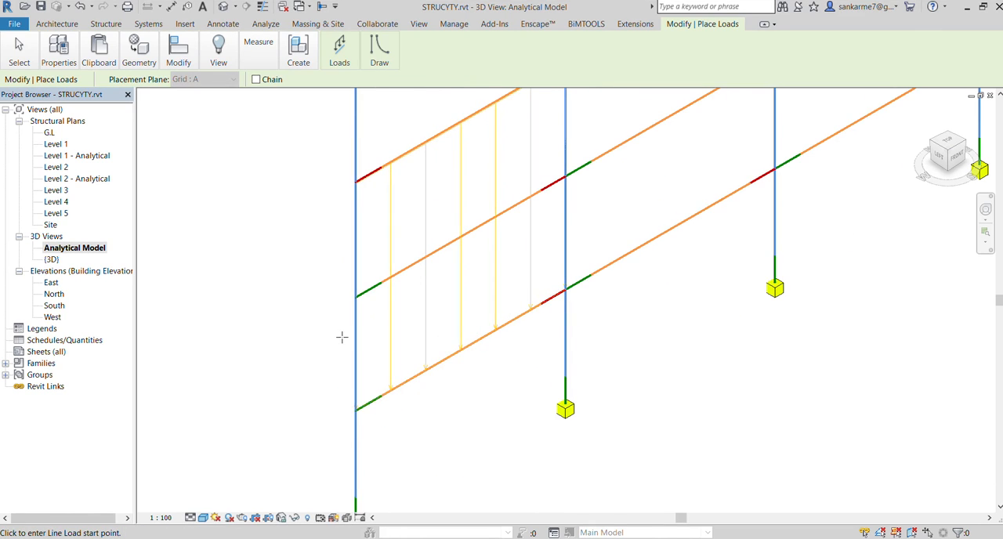
Place line loads along the lowest beams of the middle and rightmost bays, and end load placement
scroll(342, 337, down, 2)
click(488, 304)
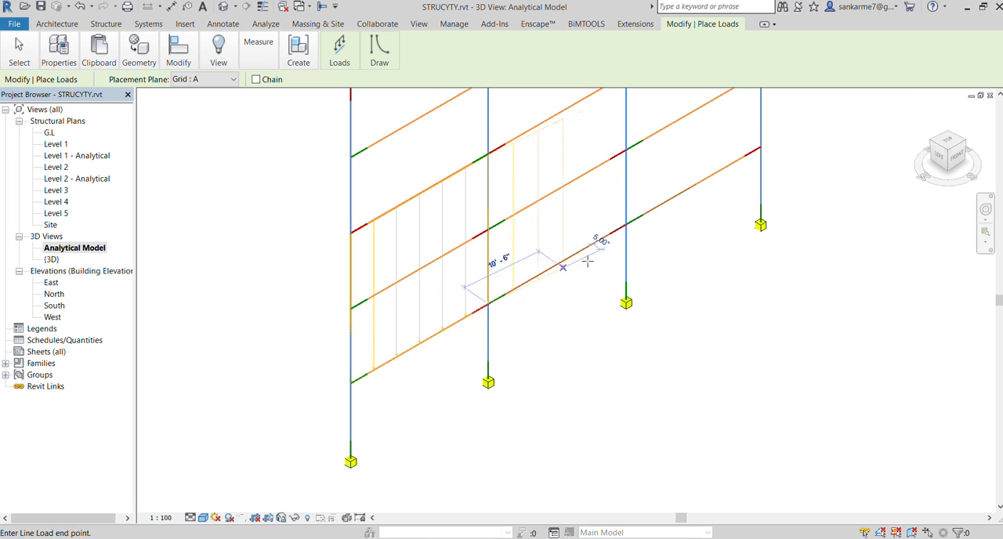
click(624, 227)
scroll(342, 349, down, 1)
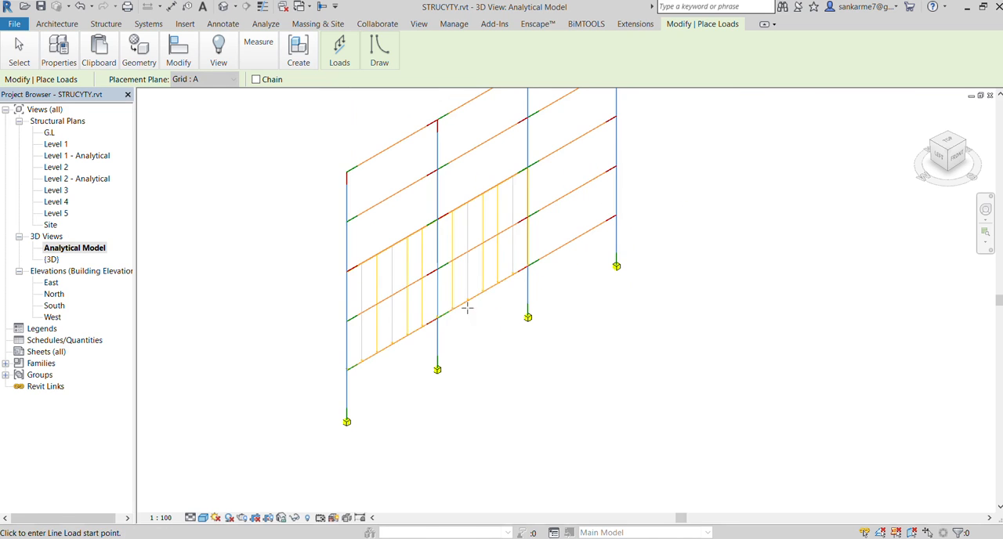
scroll(546, 239, up, 1)
click(518, 285)
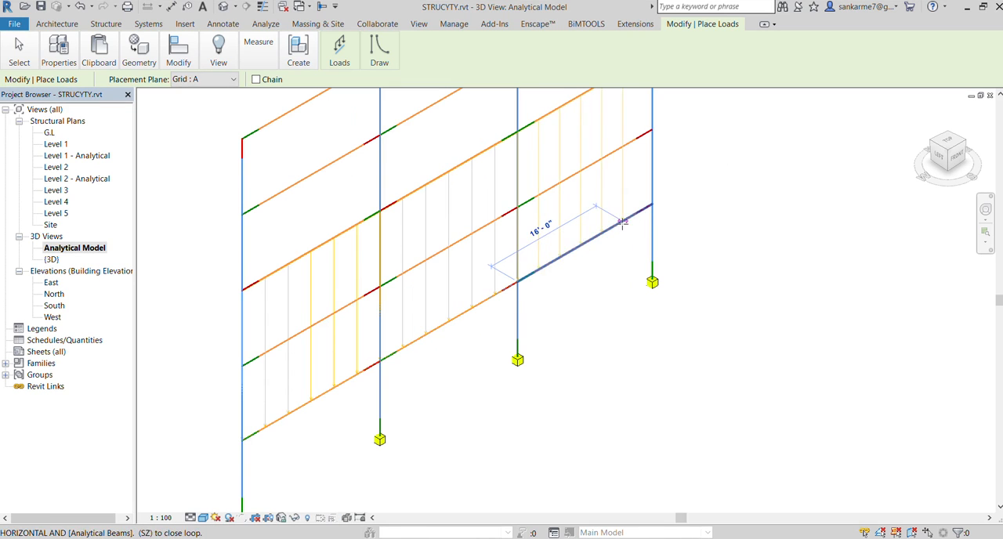
click(651, 206)
scroll(589, 320, down, 1)
scroll(589, 320, down, 1)
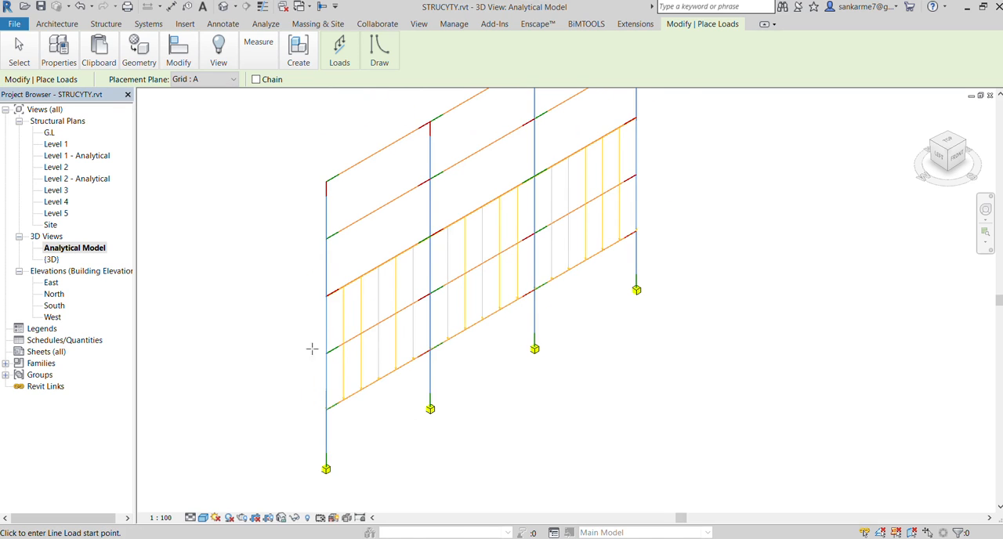
scroll(248, 335, up, 2)
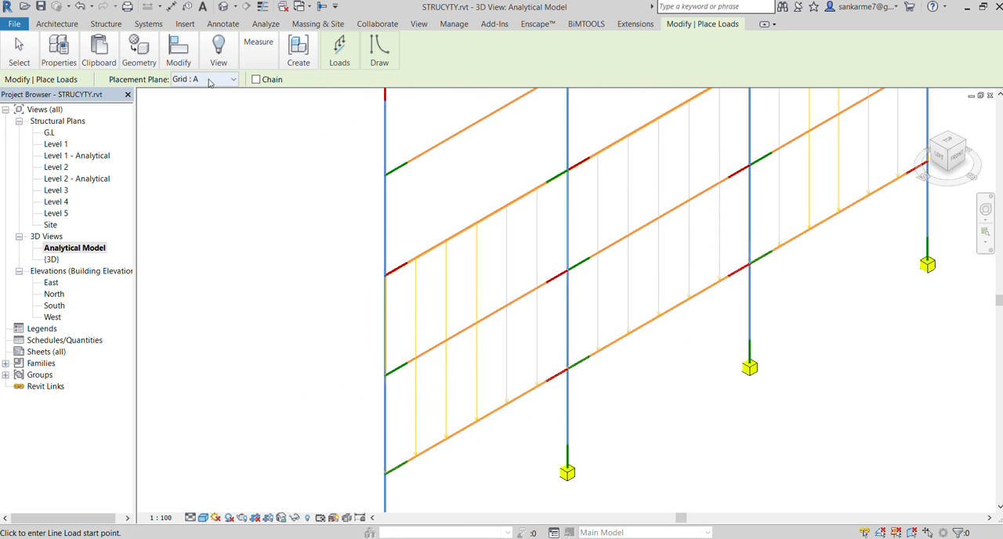
key(Escape)
key(Escape)
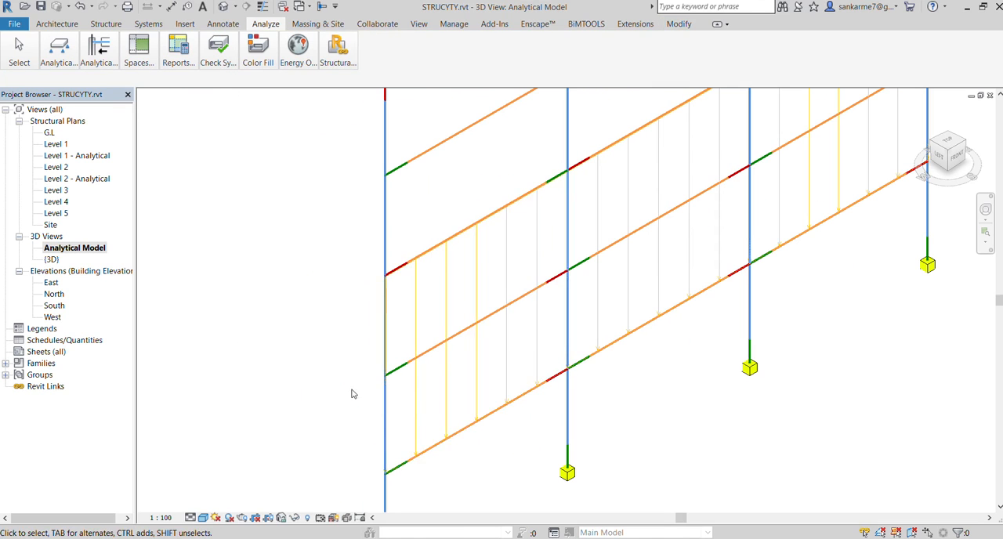
Select the leftmost bay's line load to inspect it within the frame, and clear the selection
click(417, 332)
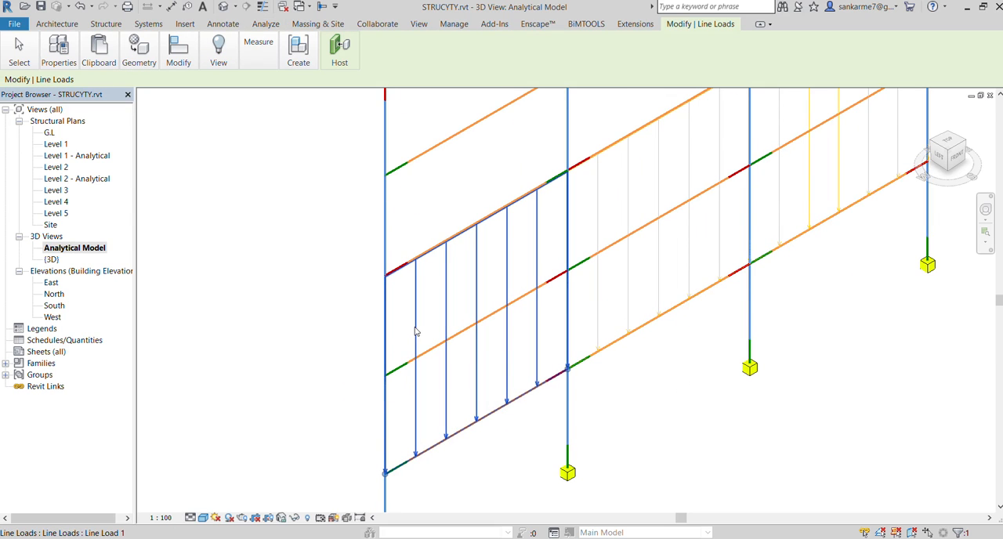
scroll(385, 350, down, 3)
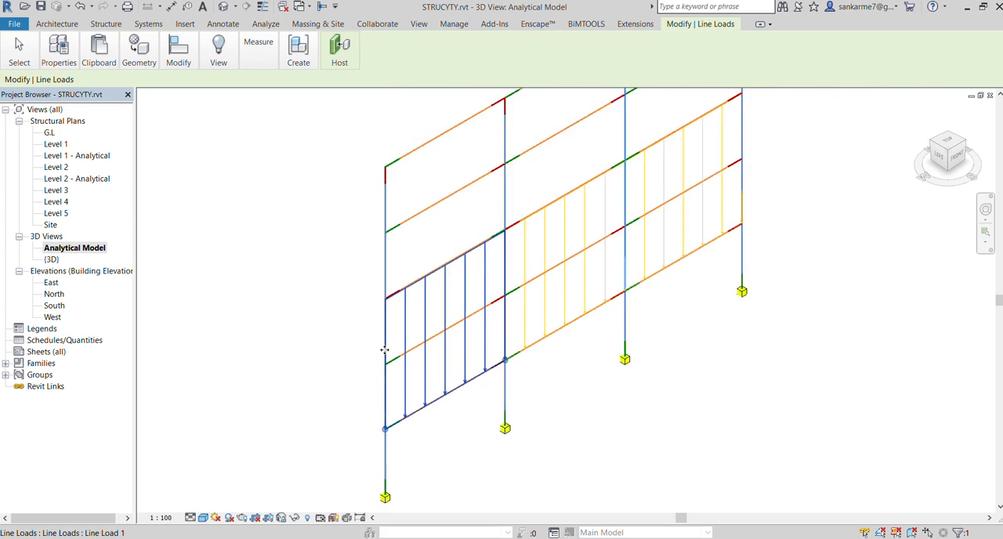
click(526, 377)
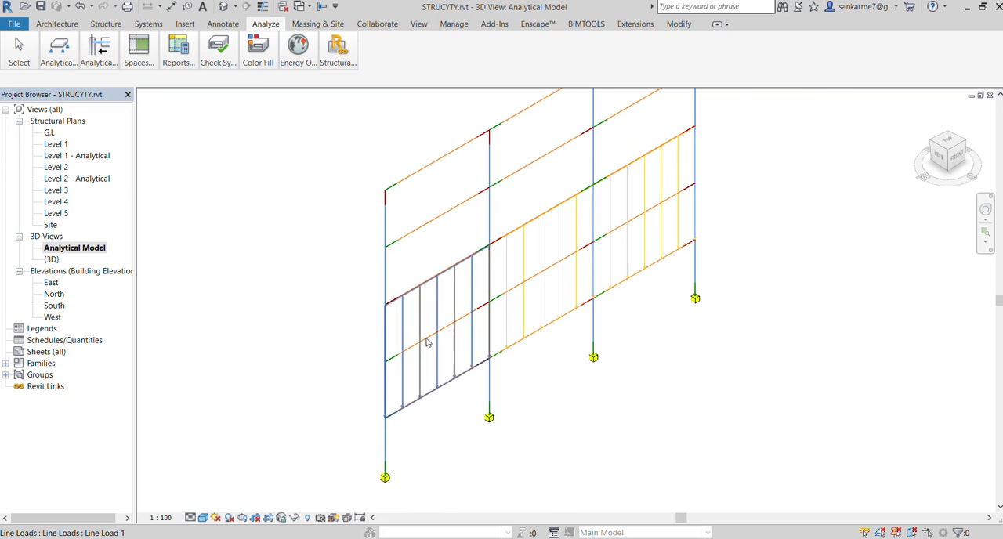
click(47, 52)
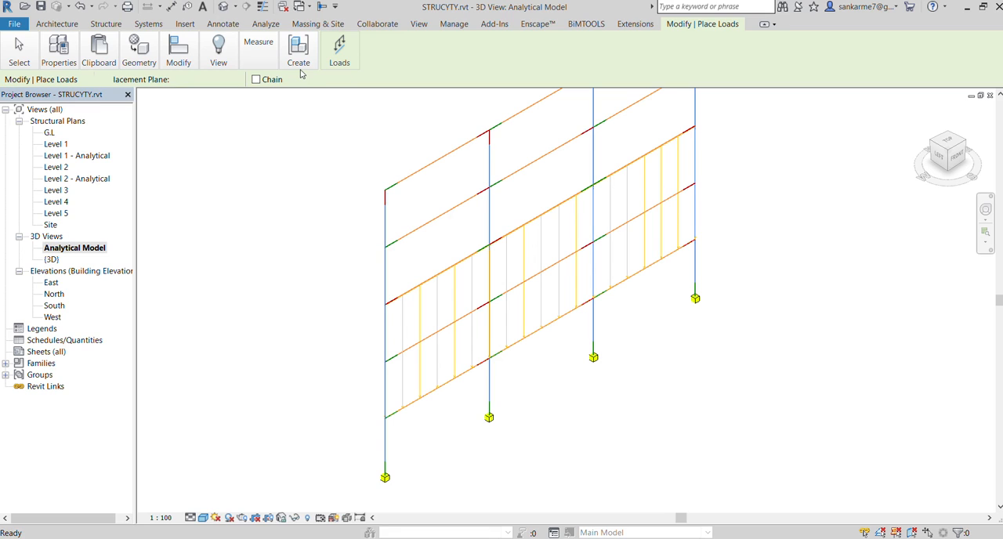
click(388, 301)
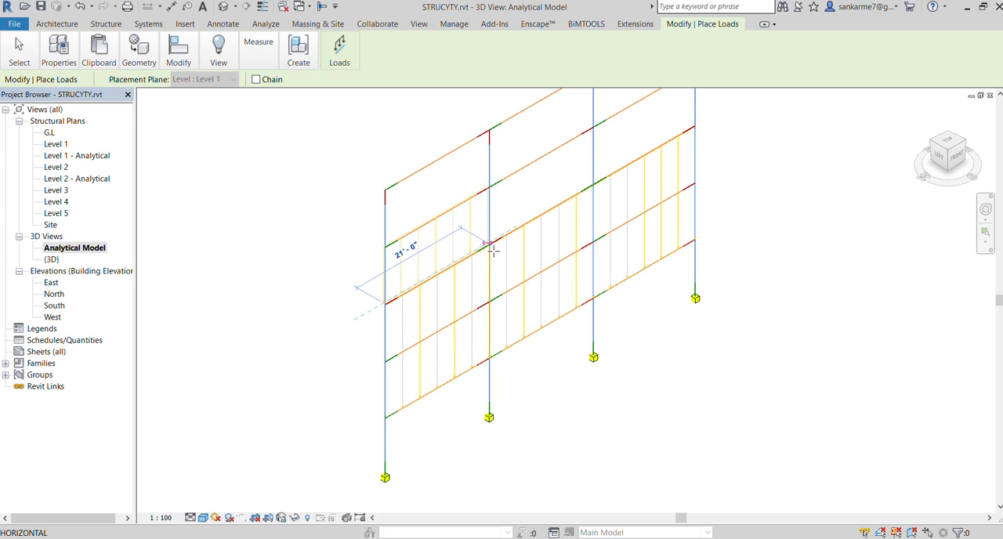
key(Escape)
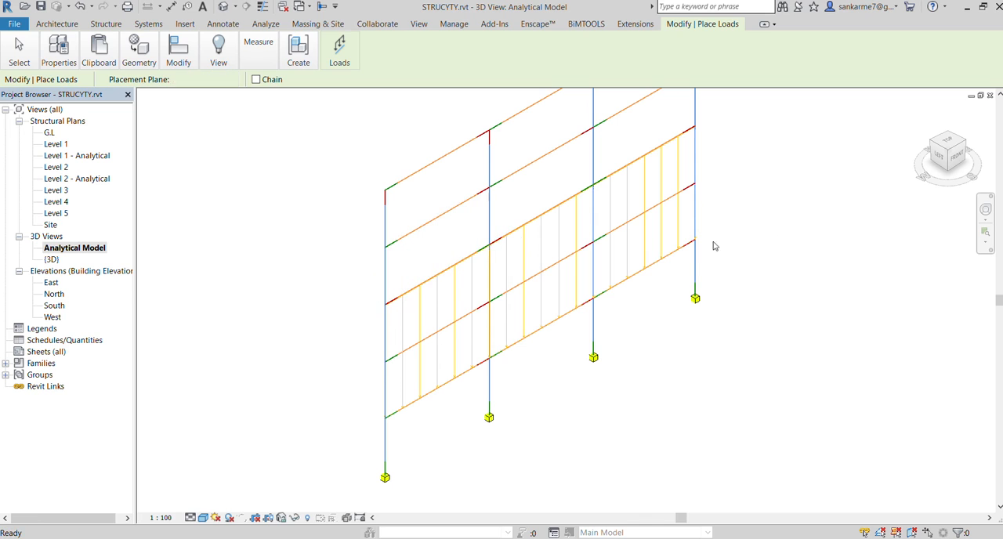
key(Escape)
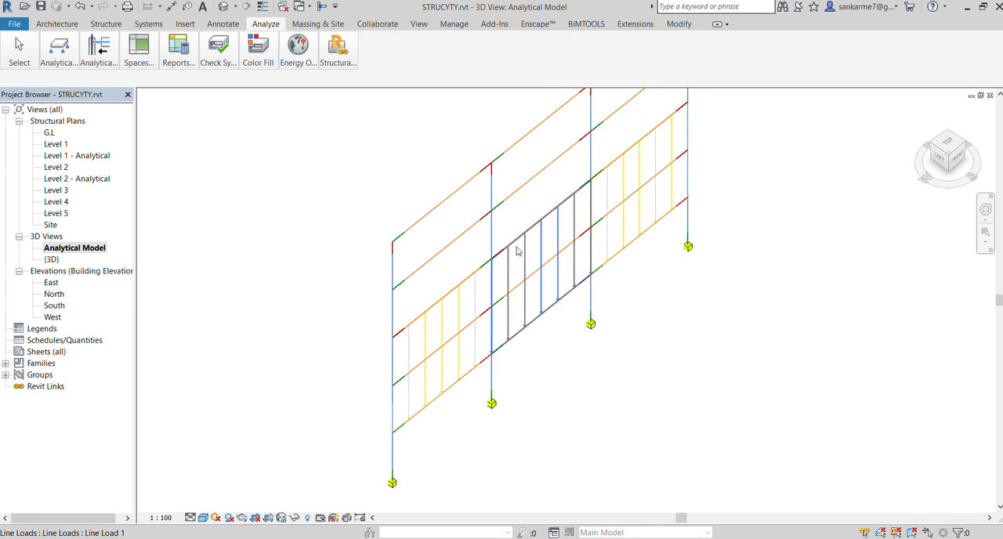
Open the Level 2 and Level 2 - Analytical structural plans to check the beams in plan
scroll(481, 272, up, 3)
scroll(481, 272, up, 1)
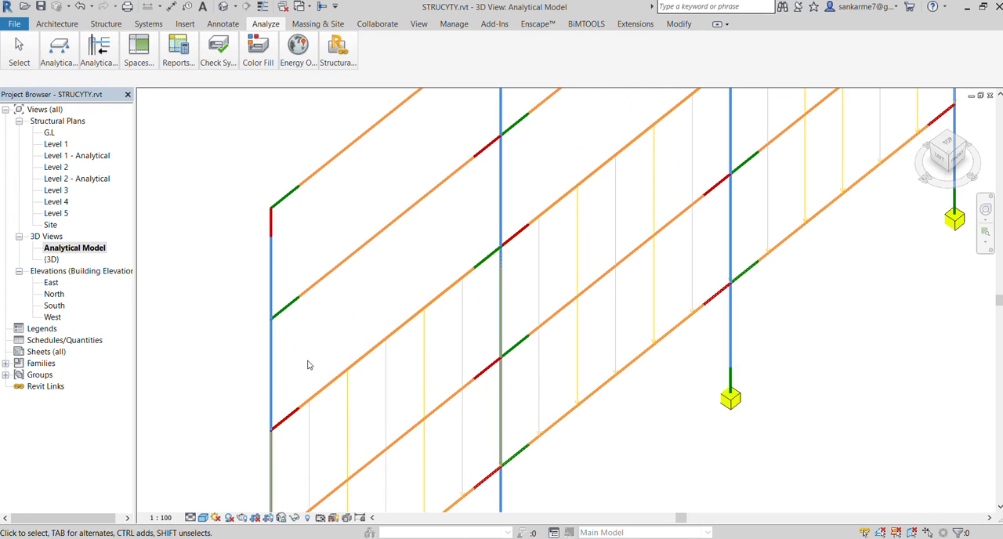
double_click(54, 167)
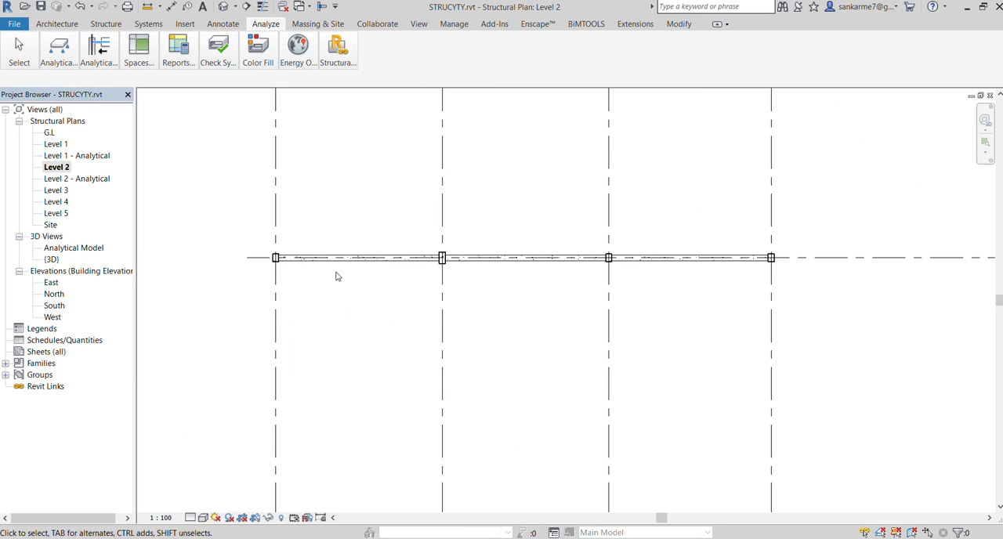
double_click(87, 180)
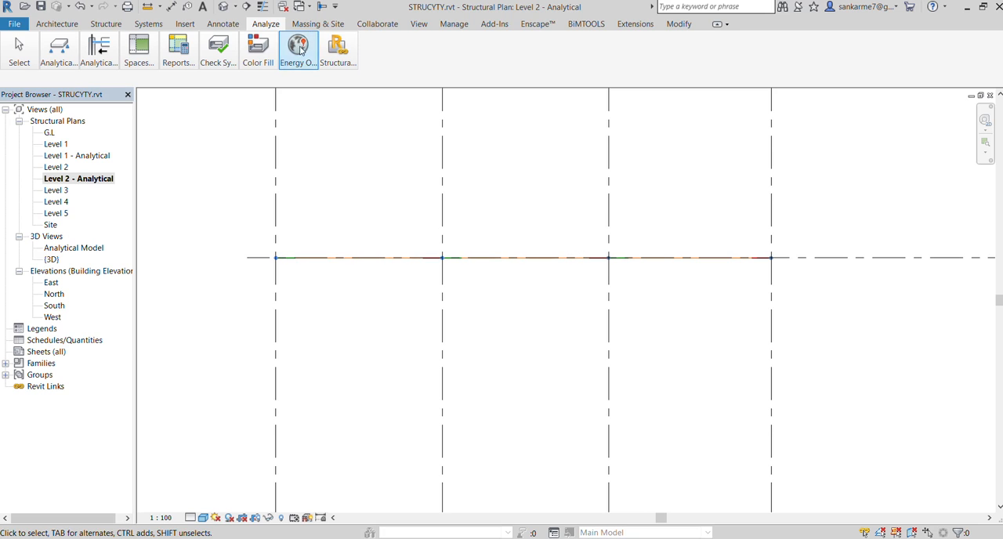
Examine the frame with its line loads in the {3D} view, and return to the Analytical Model view
click(412, 27)
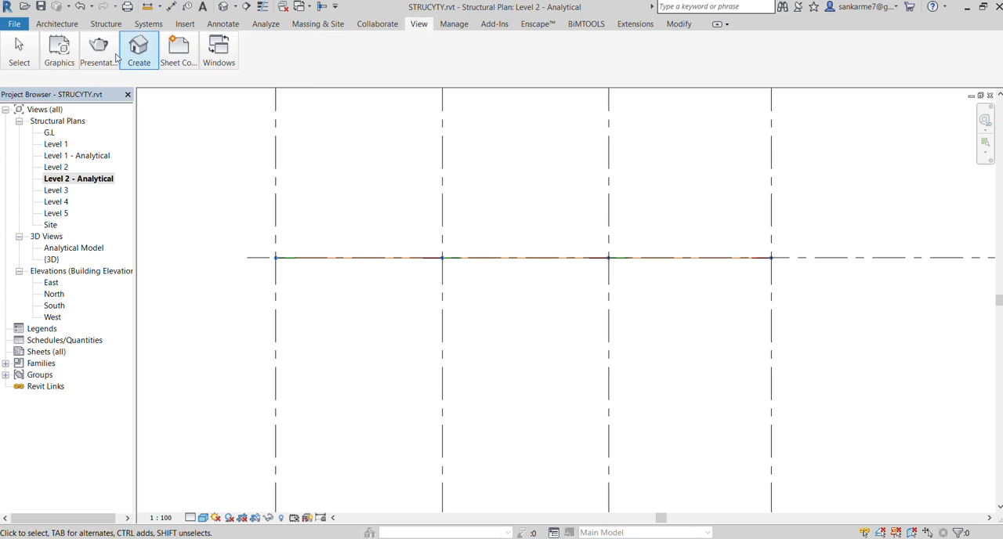
click(131, 52)
click(133, 94)
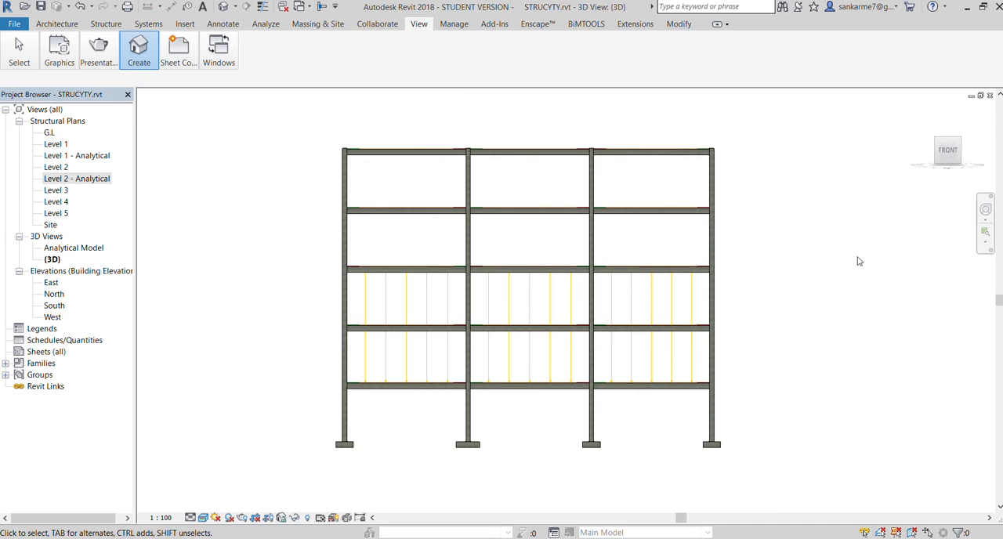
drag(949, 155, 977, 181)
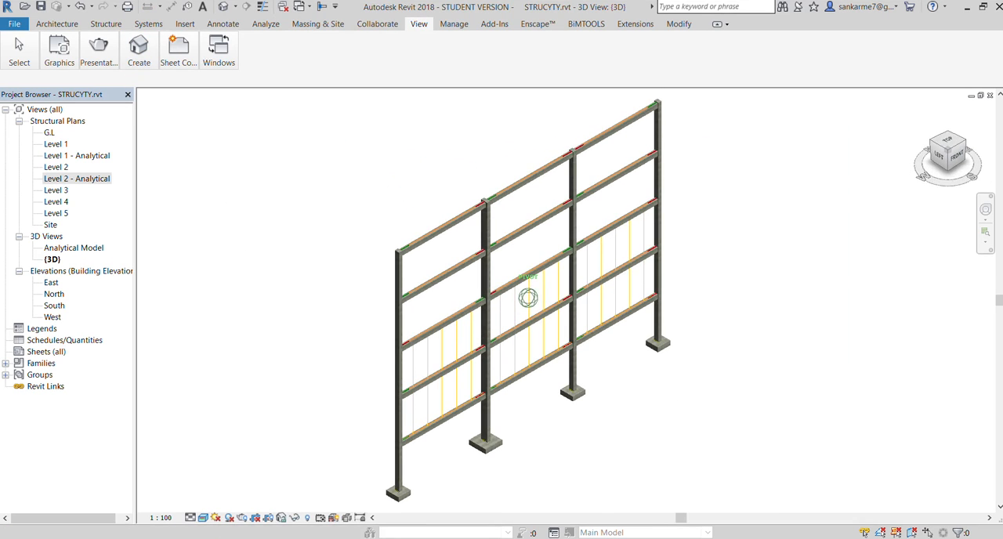
scroll(434, 314, up, 2)
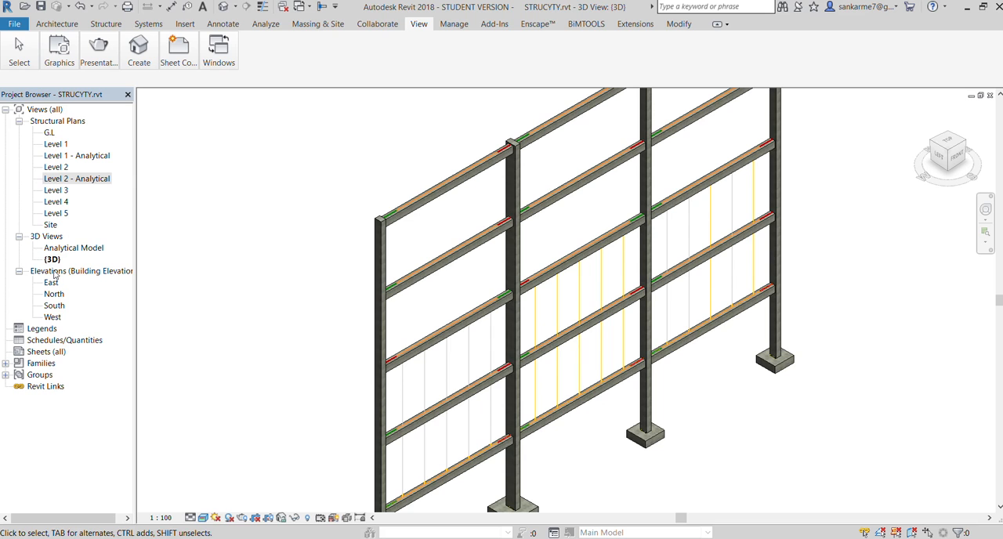
double_click(53, 248)
scroll(306, 287, down, 4)
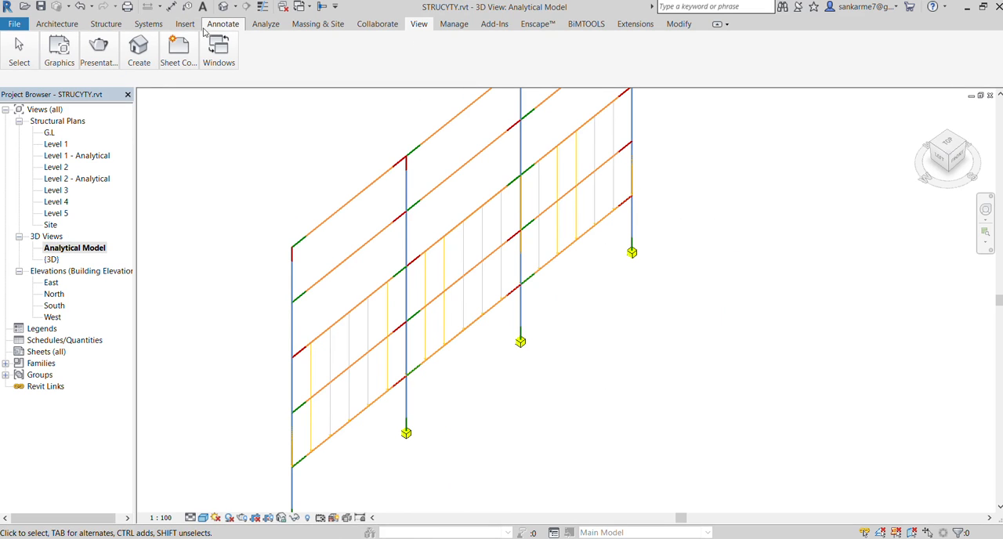
click(264, 24)
click(58, 48)
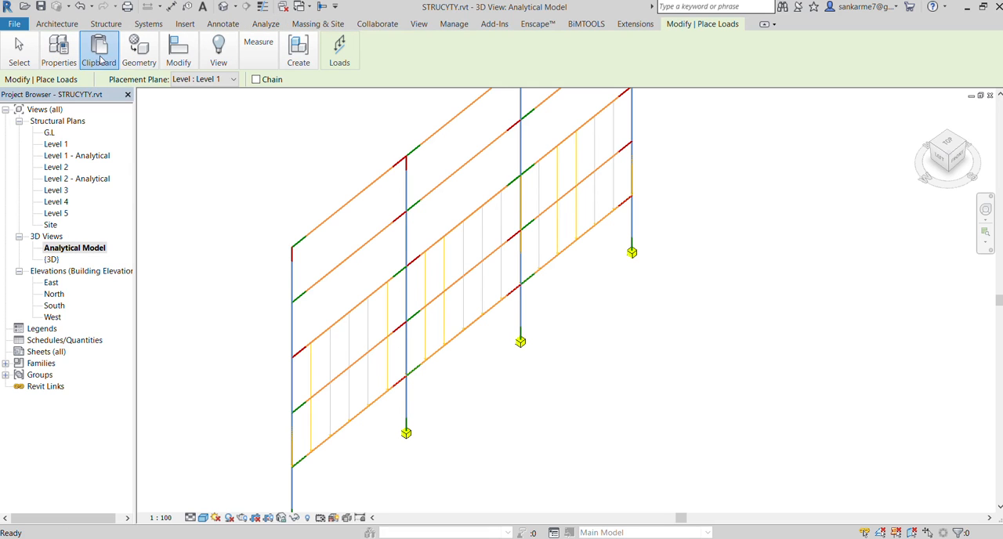
click(268, 25)
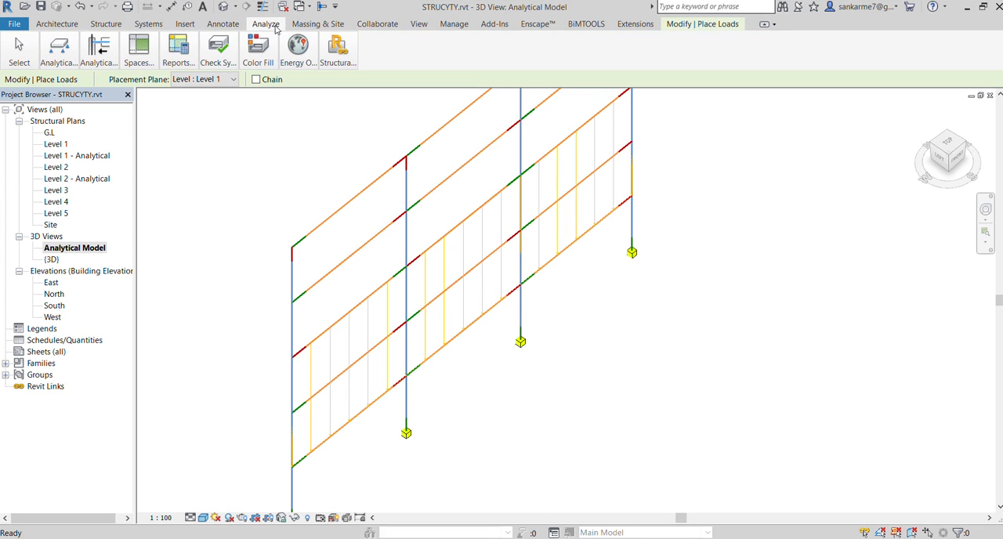
click(59, 55)
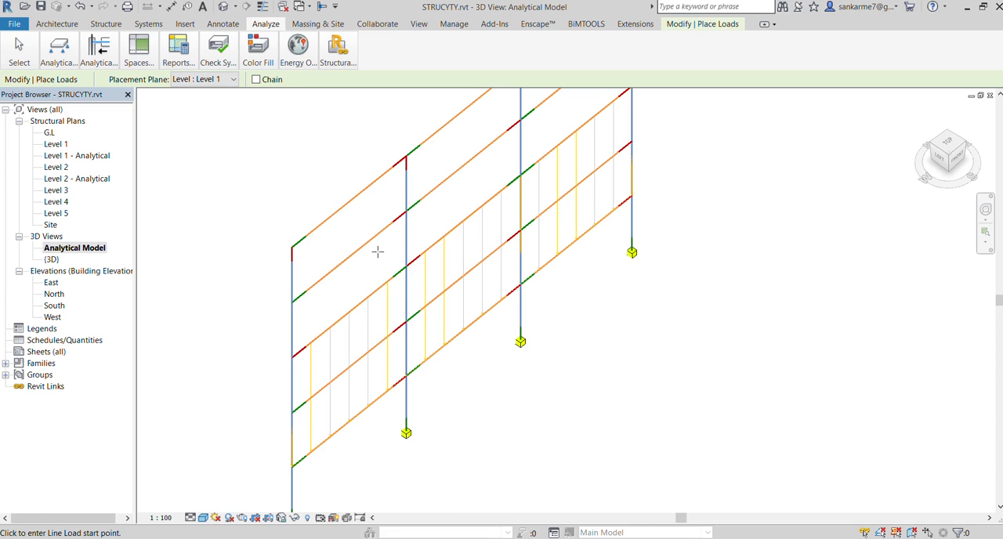
key(Escape)
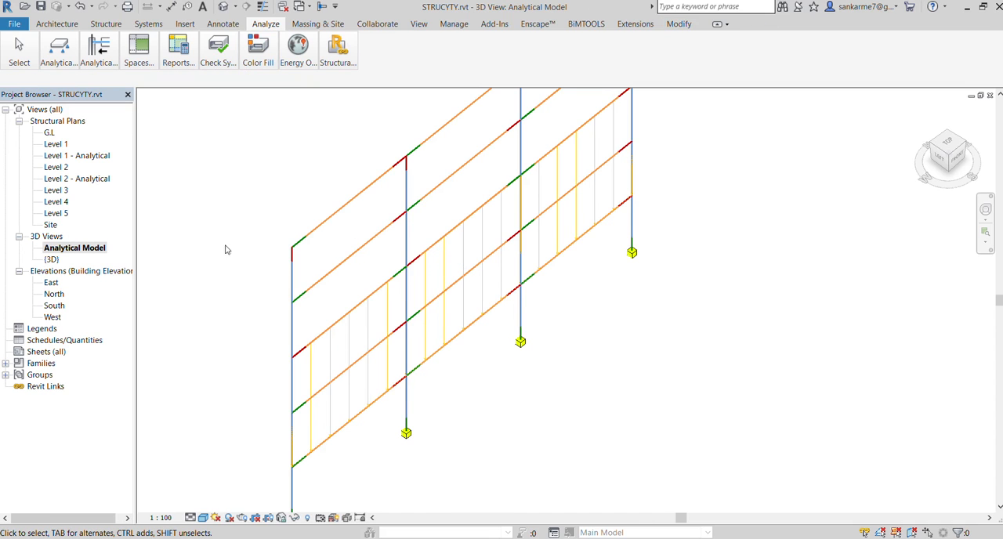
Examine the line loads and unloaded upper beams across all bays of the analytical frame
scroll(254, 223, down, 2)
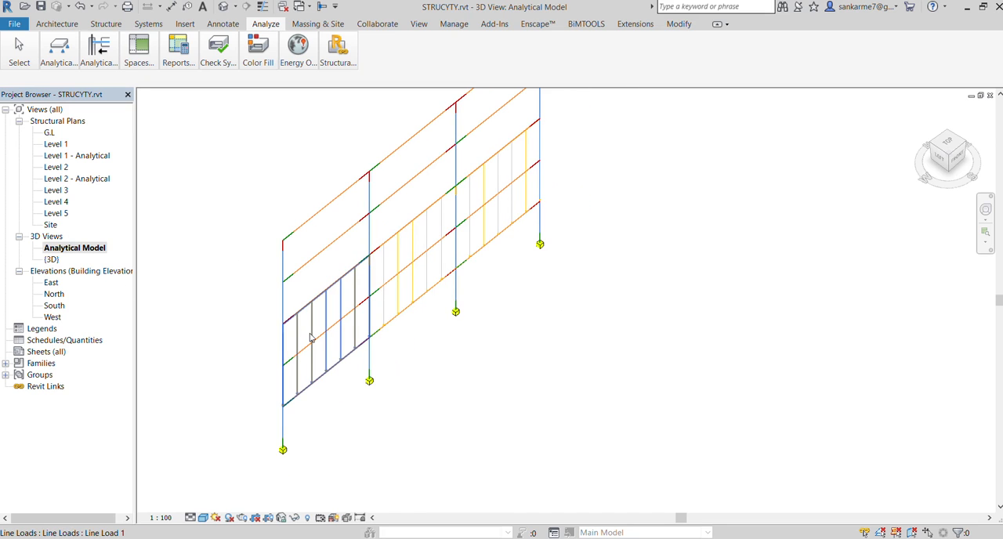
scroll(379, 340, down, 2)
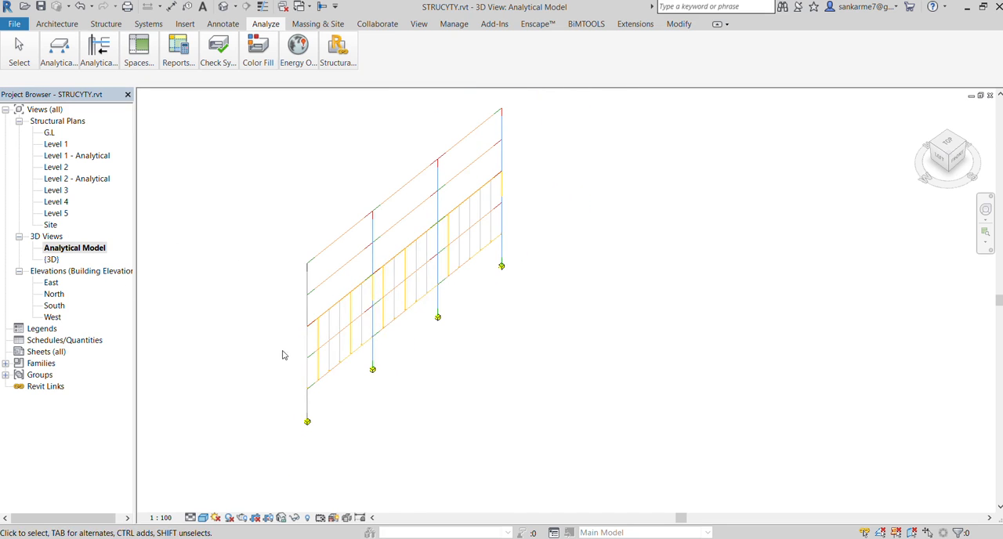
scroll(300, 315, up, 3)
scroll(298, 315, up, 1)
scroll(352, 385, up, 1)
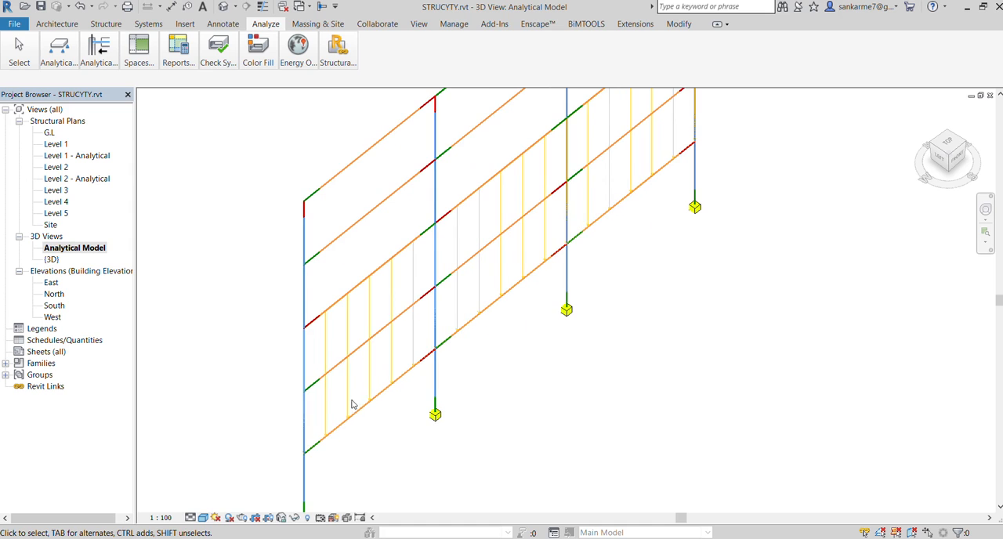
scroll(343, 322, down, 2)
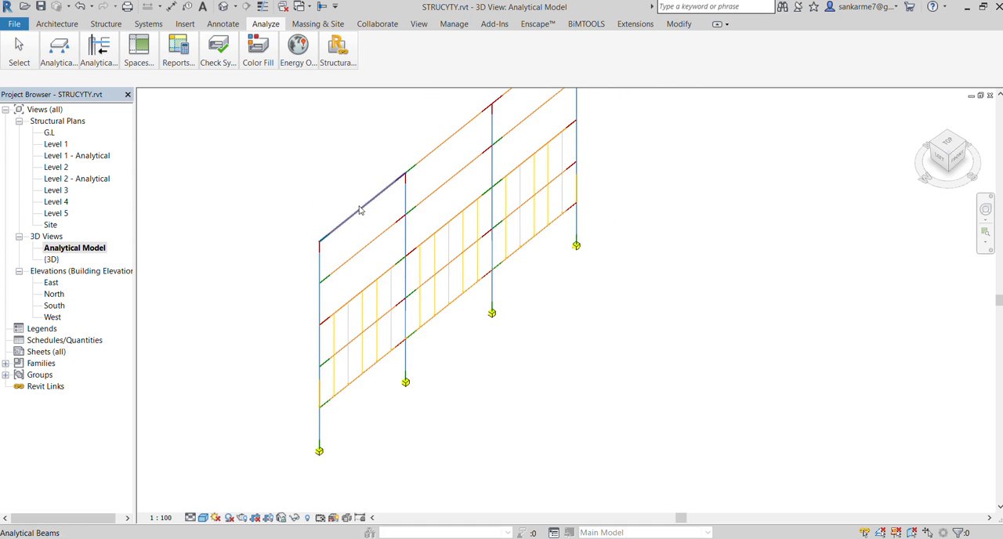
scroll(358, 204, up, 1)
scroll(358, 204, up, 1)
scroll(471, 381, down, 2)
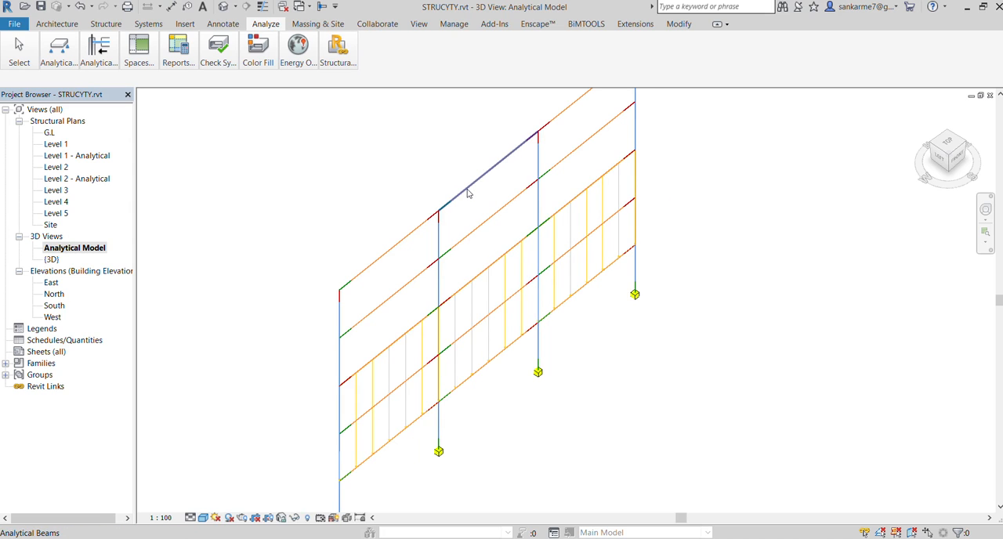
scroll(467, 193, up, 1)
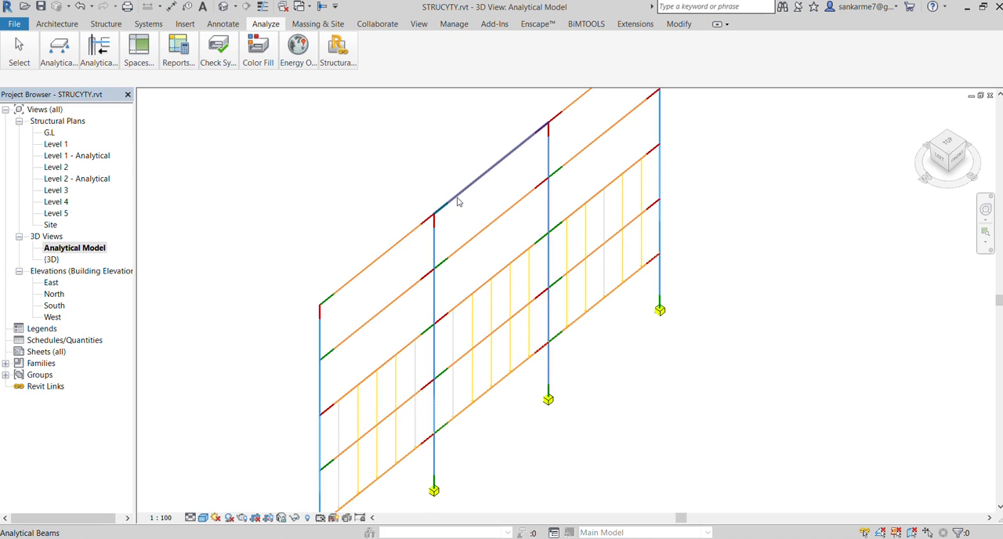
Place line loads along the leftmost bay's top beam and the middle bay's second-highest beam
click(69, 58)
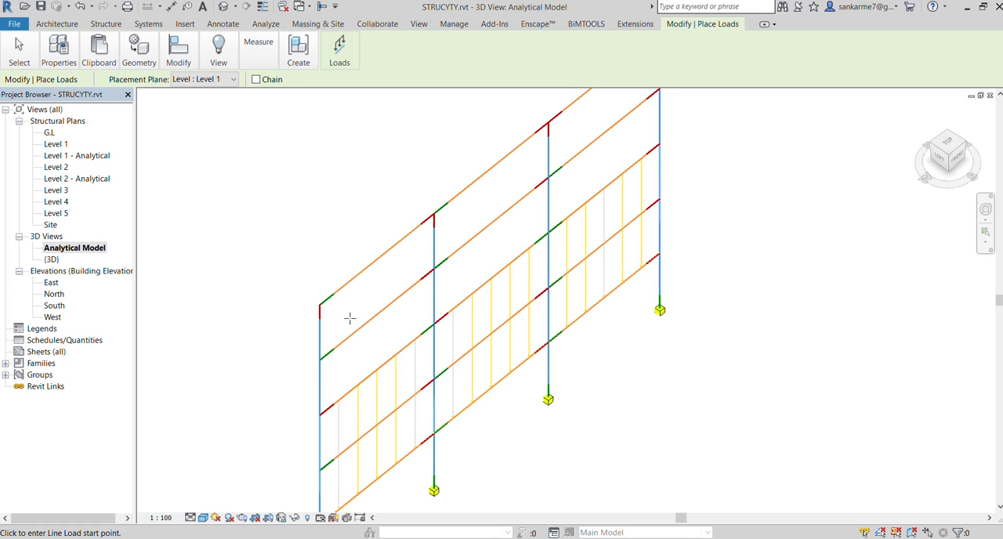
click(320, 301)
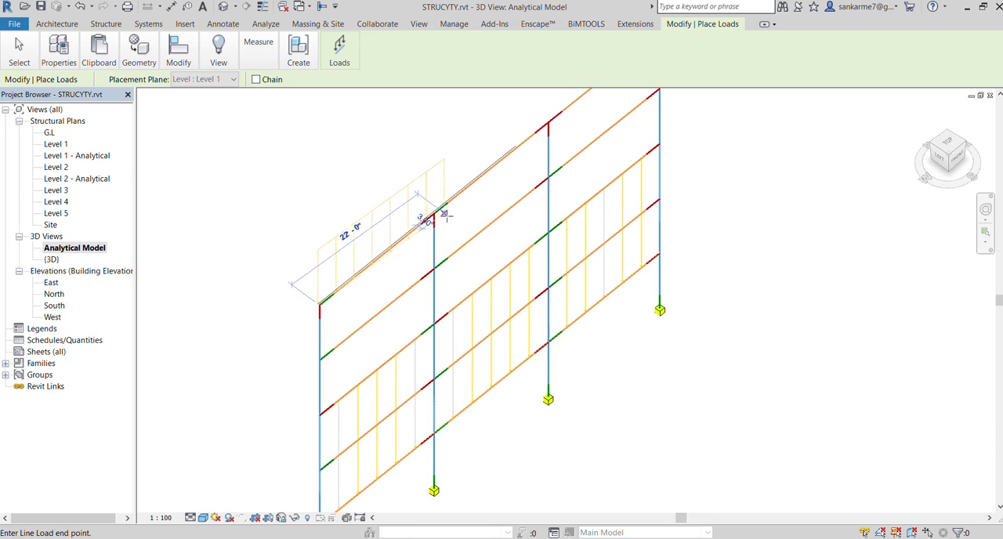
click(436, 215)
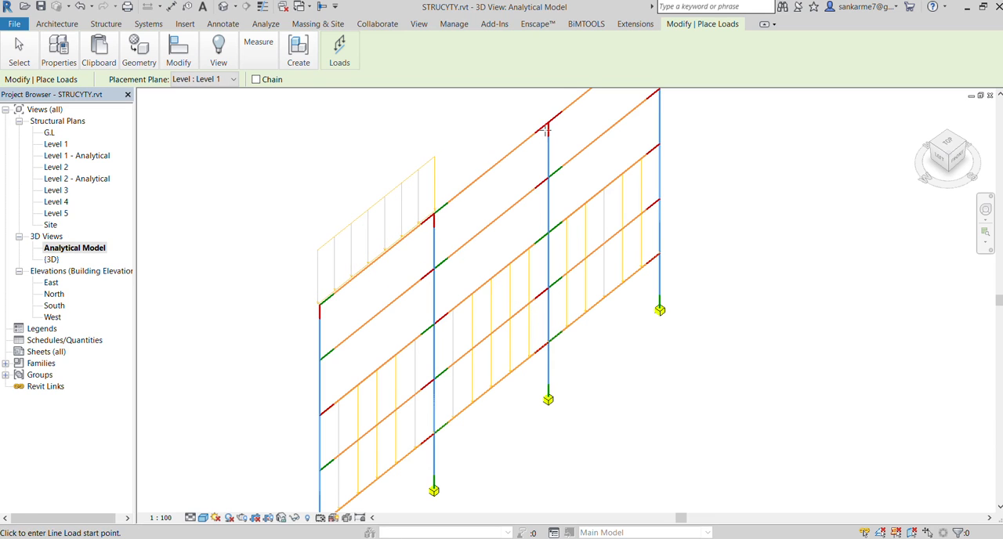
click(436, 268)
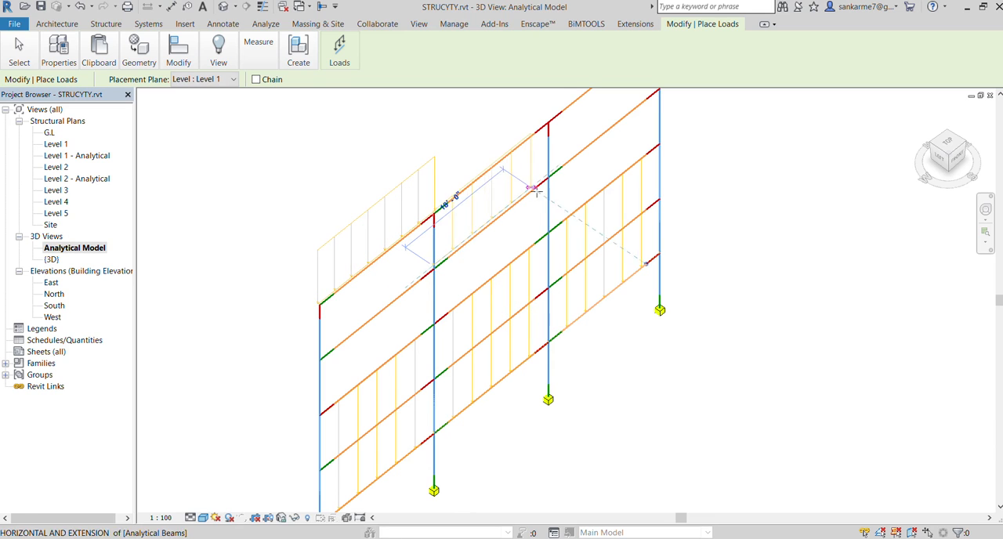
click(548, 183)
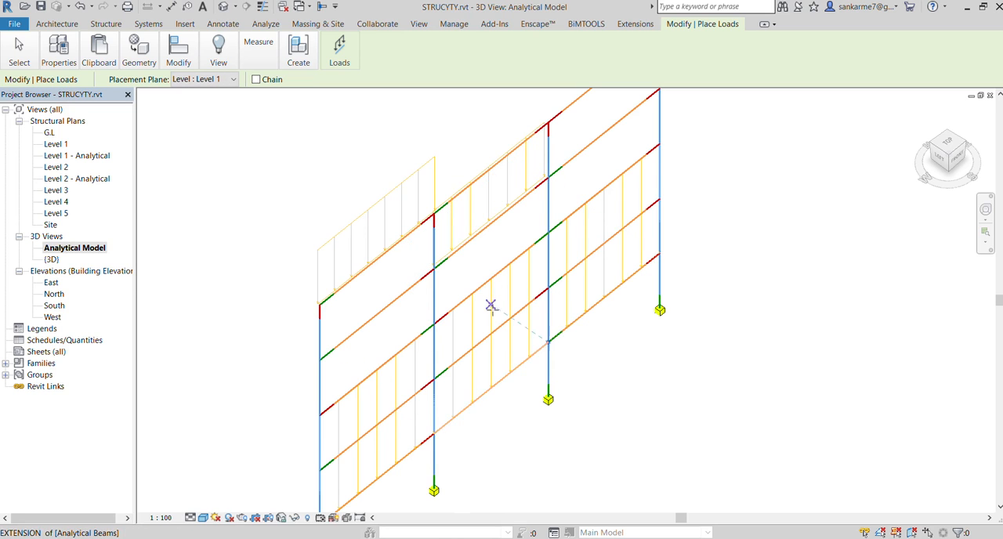
Place line loads along the leftmost bay's third-highest beam and the outer end of the rightmost bay's top beam, and end load placement
scroll(343, 392, up, 2)
click(350, 405)
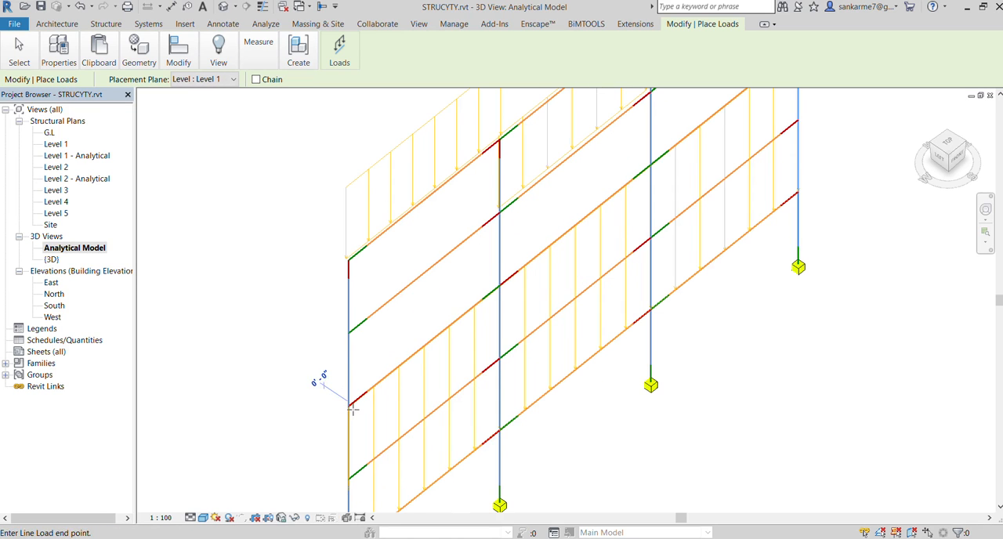
key(Escape)
scroll(438, 375, down, 2)
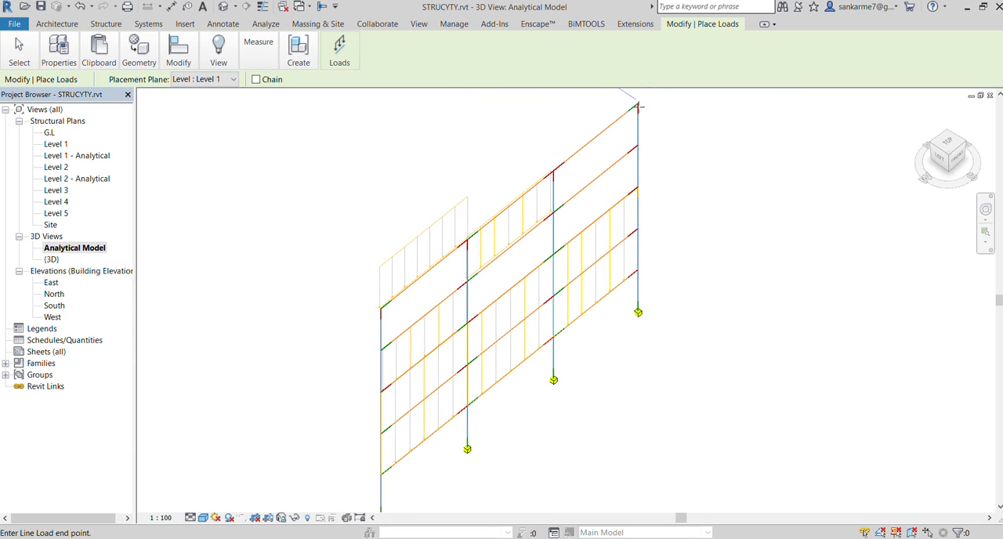
click(638, 105)
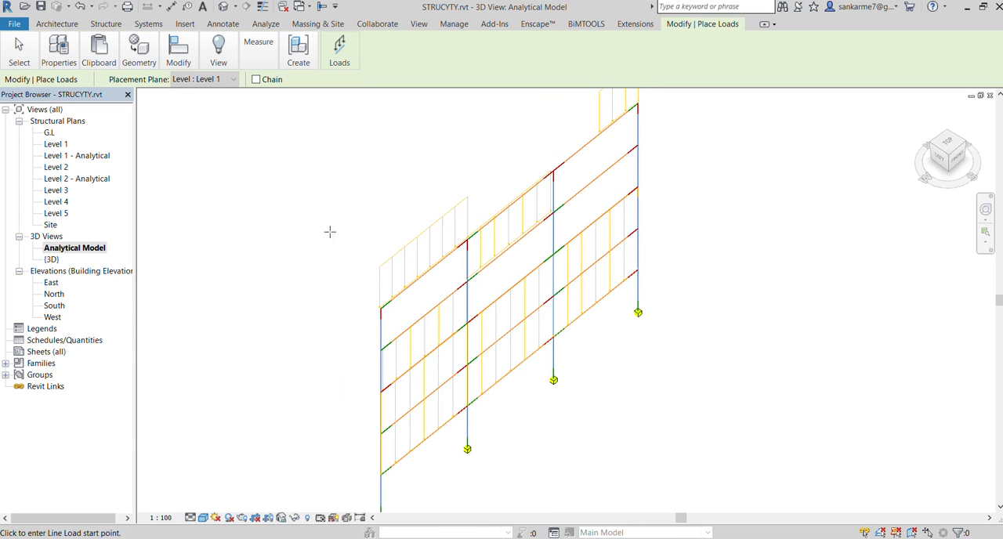
key(Escape)
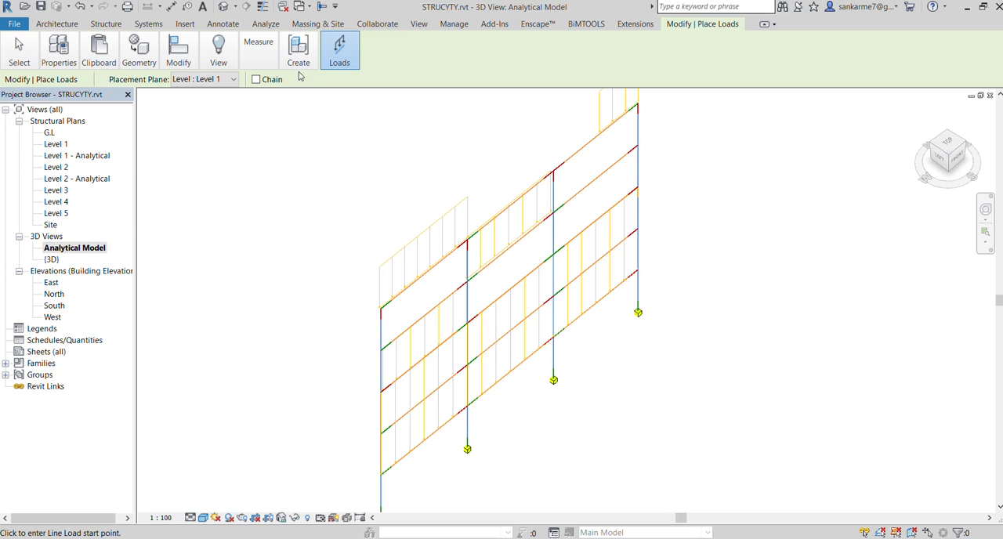
scroll(282, 241, down, 2)
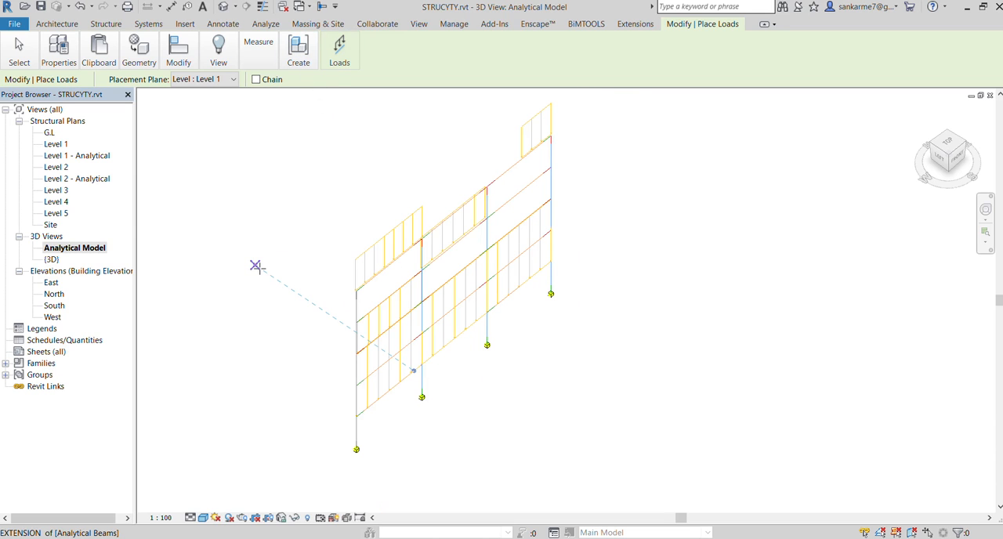
key(Escape)
key(Escape)
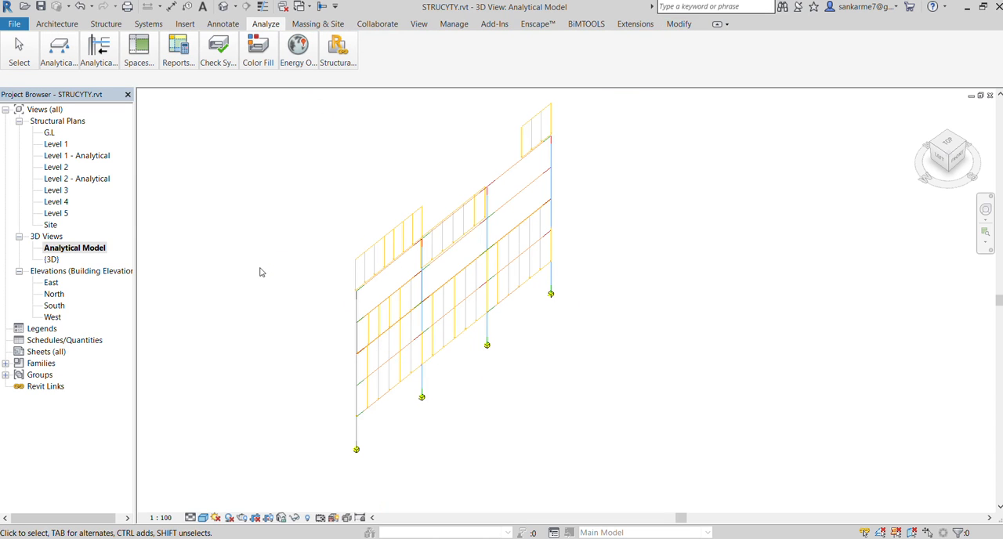
scroll(307, 275, up, 2)
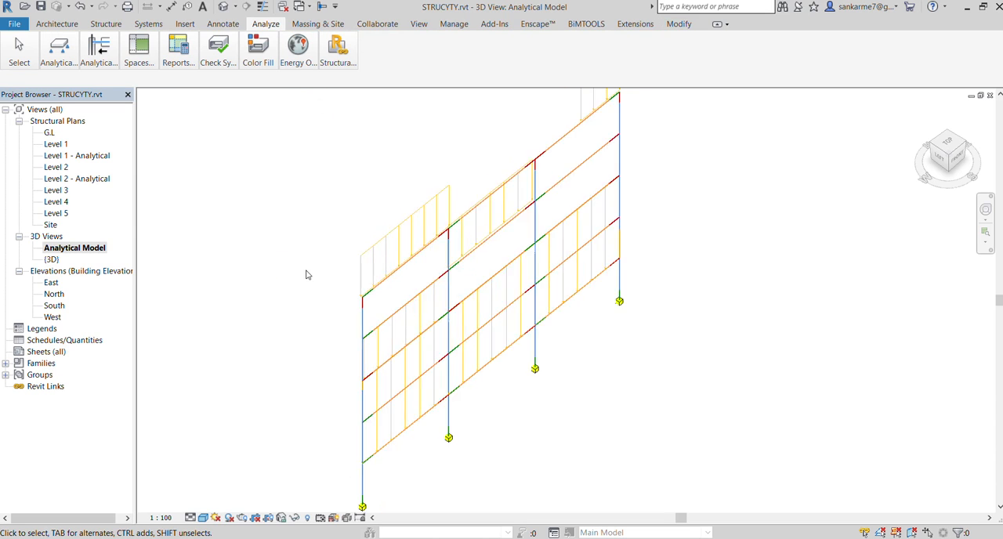
click(359, 324)
click(263, 277)
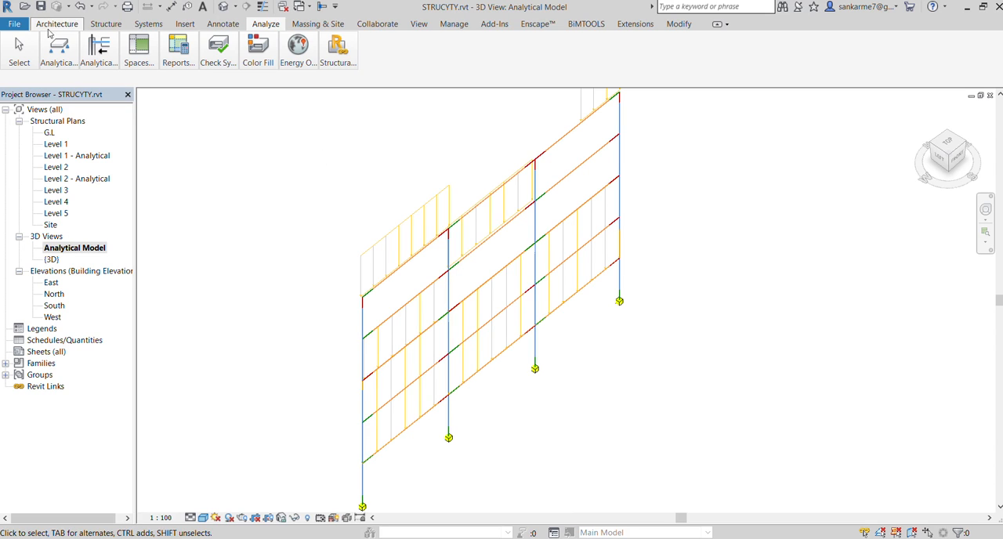
click(57, 50)
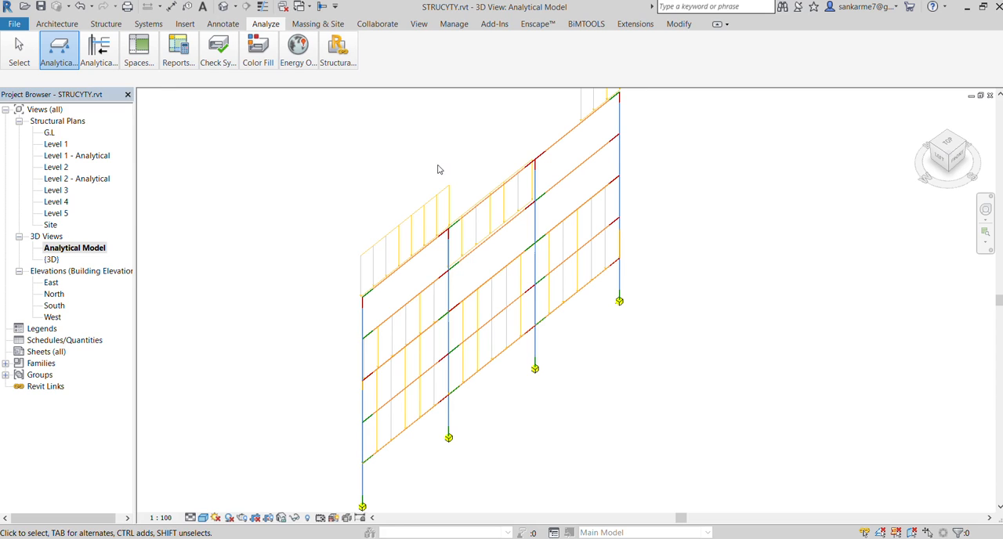
click(341, 50)
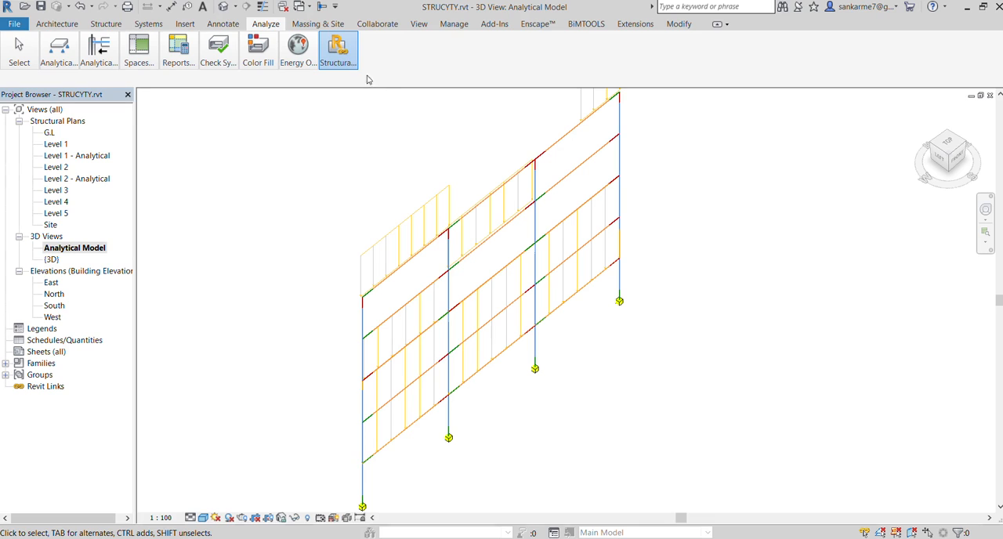